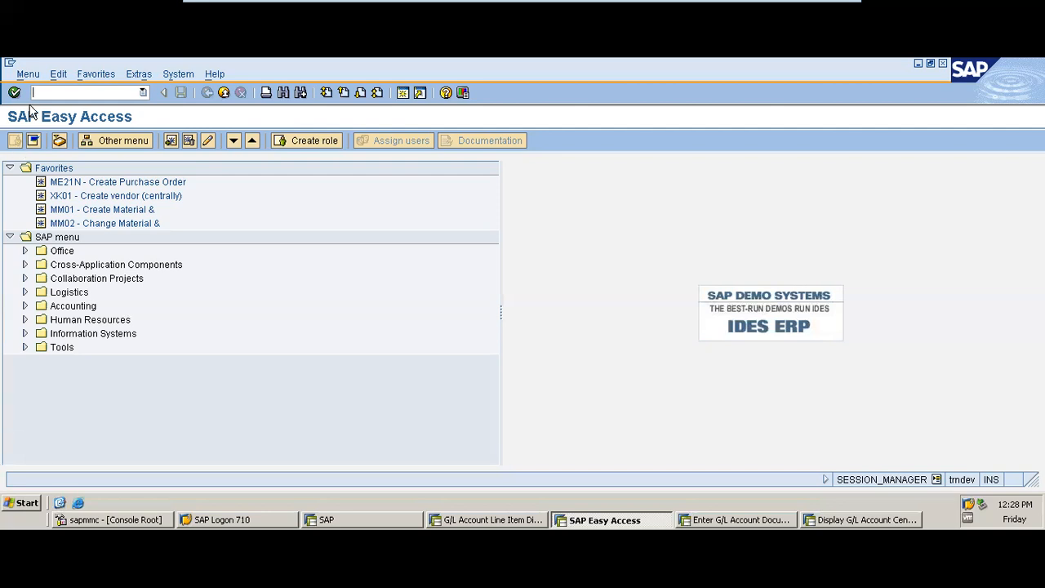
- Start transaction F-03 and enter 2013 as the G/L account to clear
text(F-03)
key(Return)
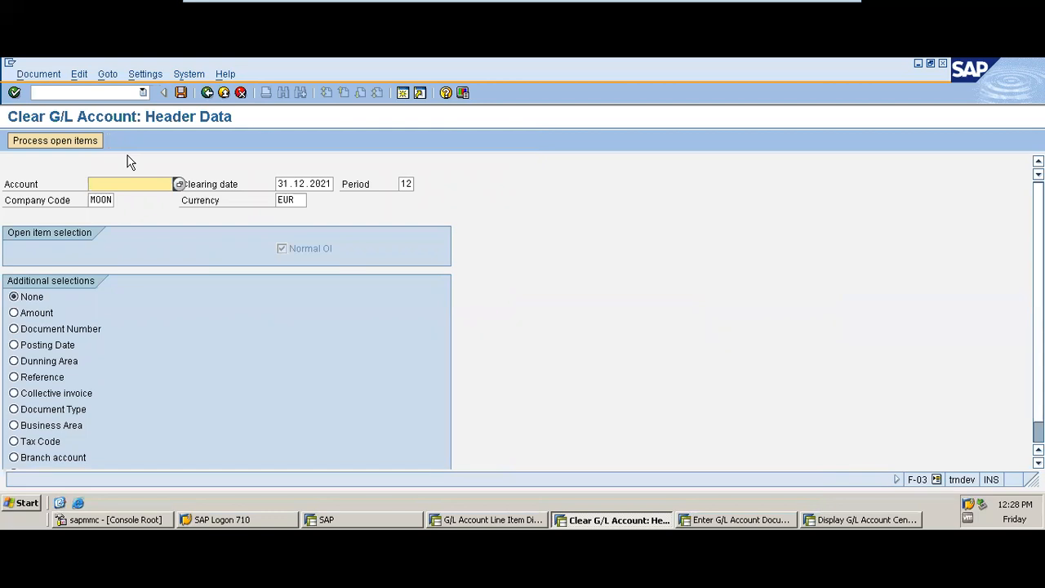
text(2013)
- Look up company code MOON's G/L accounts without a hit limit, sorted by number, pick 2013 General vendor payables and load its open items
click(181, 185)
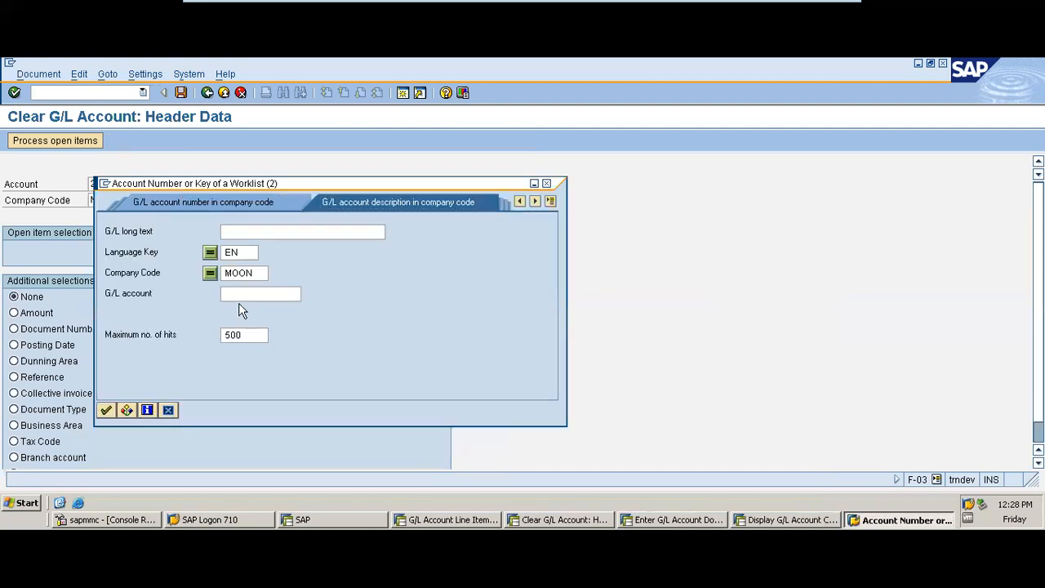
double_click(246, 332)
key(Delete)
click(106, 411)
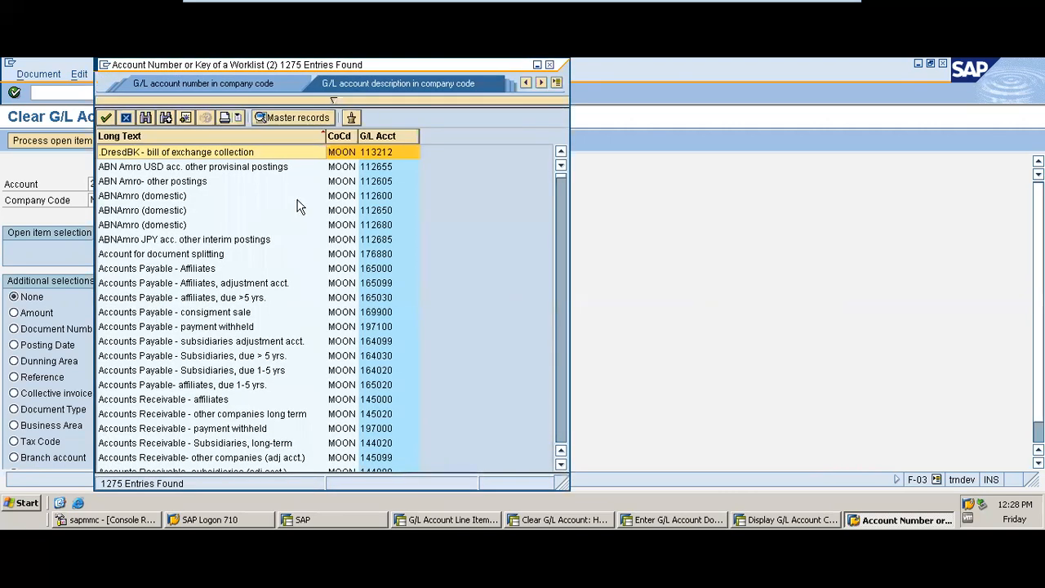
click(384, 136)
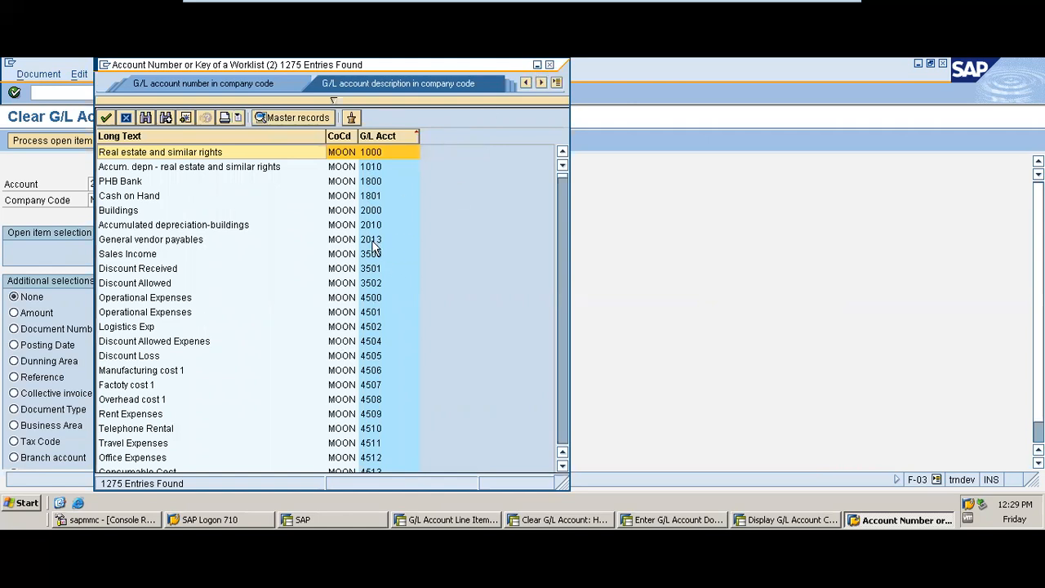
double_click(205, 245)
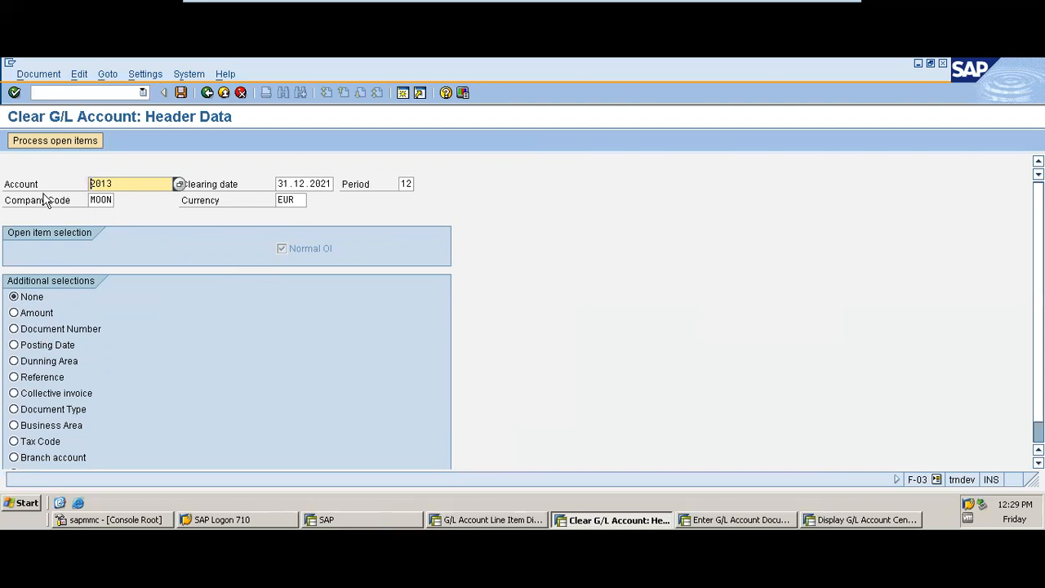
click(49, 142)
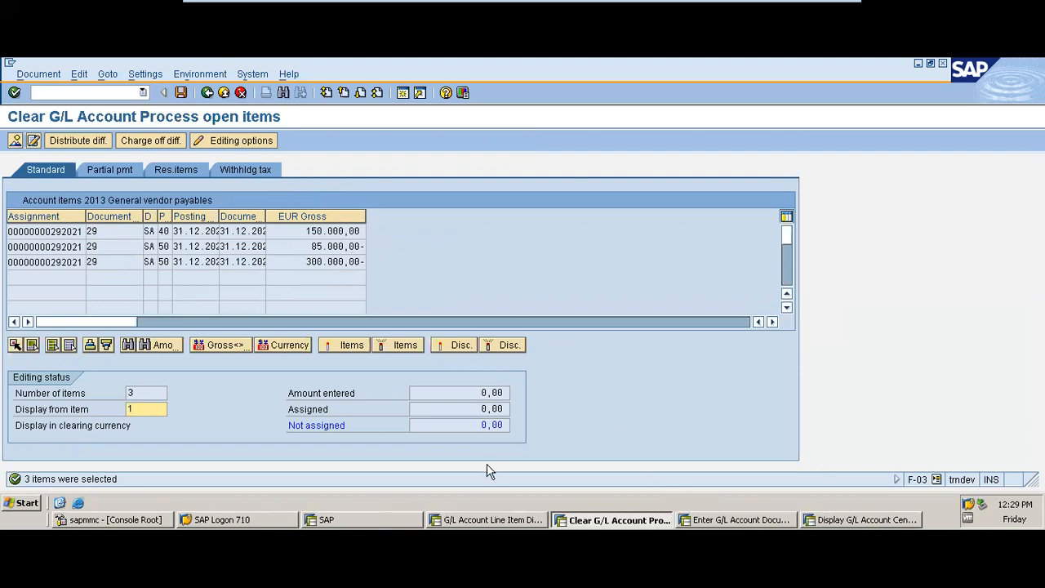
- In the G/L line item display session, set the account to 2013 and run the report for all items and again for open items
click(493, 520)
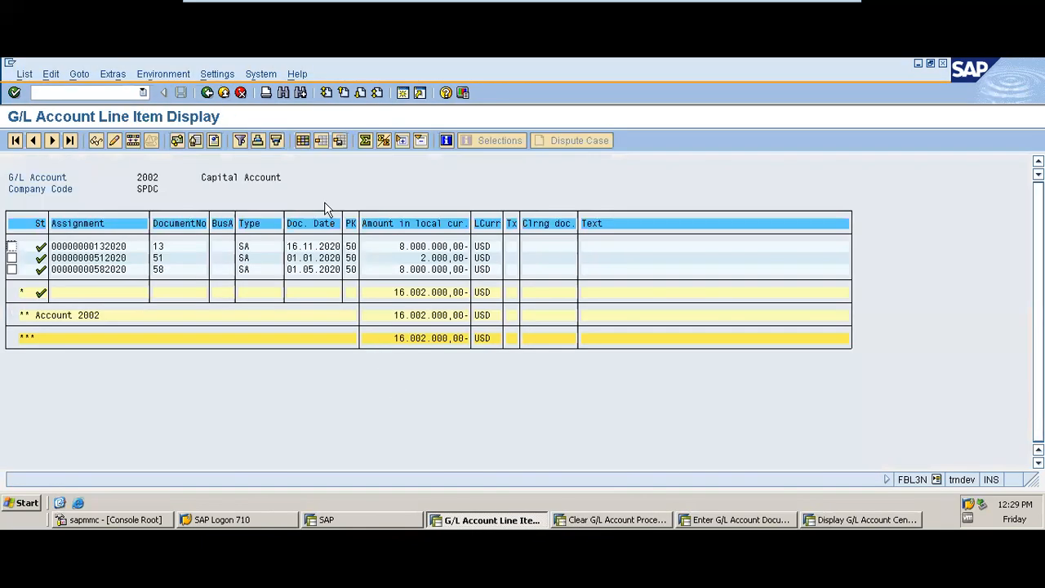
click(208, 93)
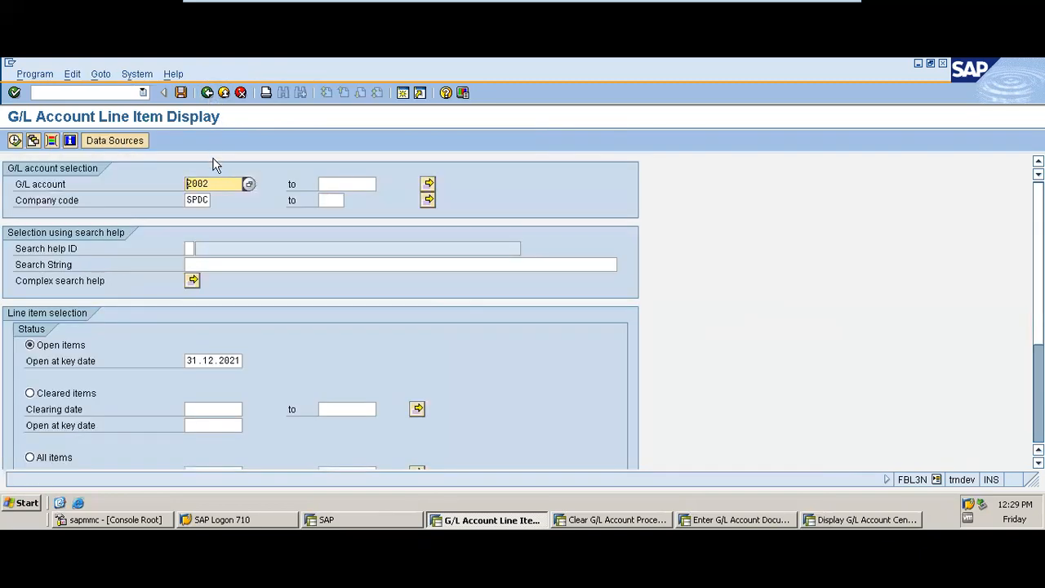
click(216, 183)
key(BackSpace)
key(BackSpace)
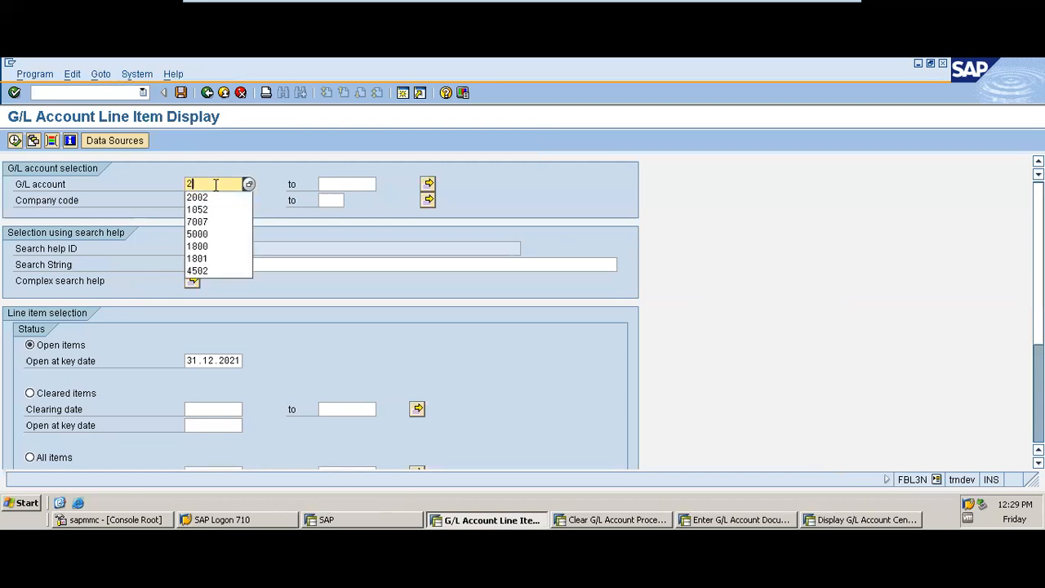
text(2013)
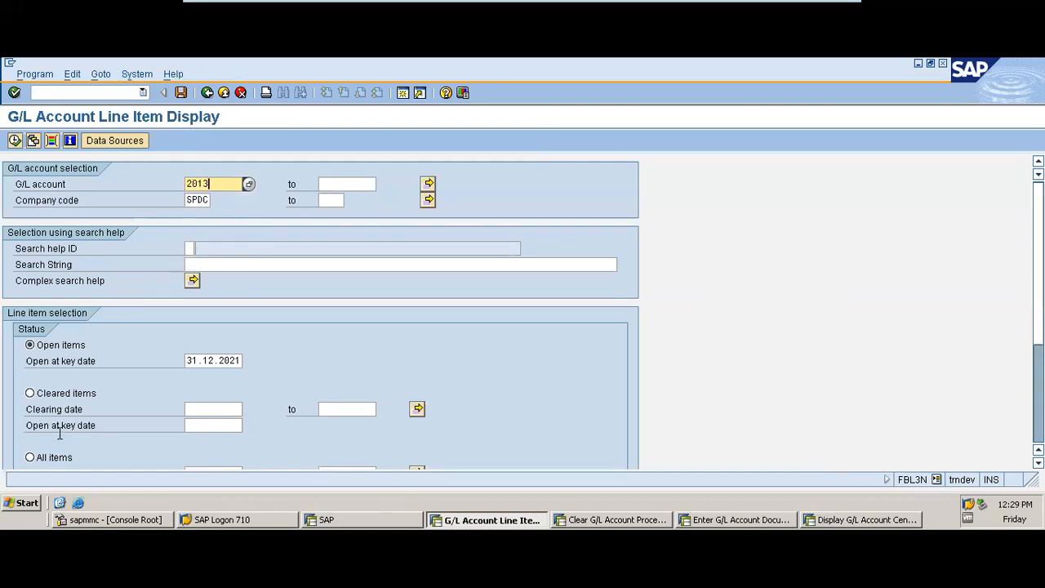
click(42, 460)
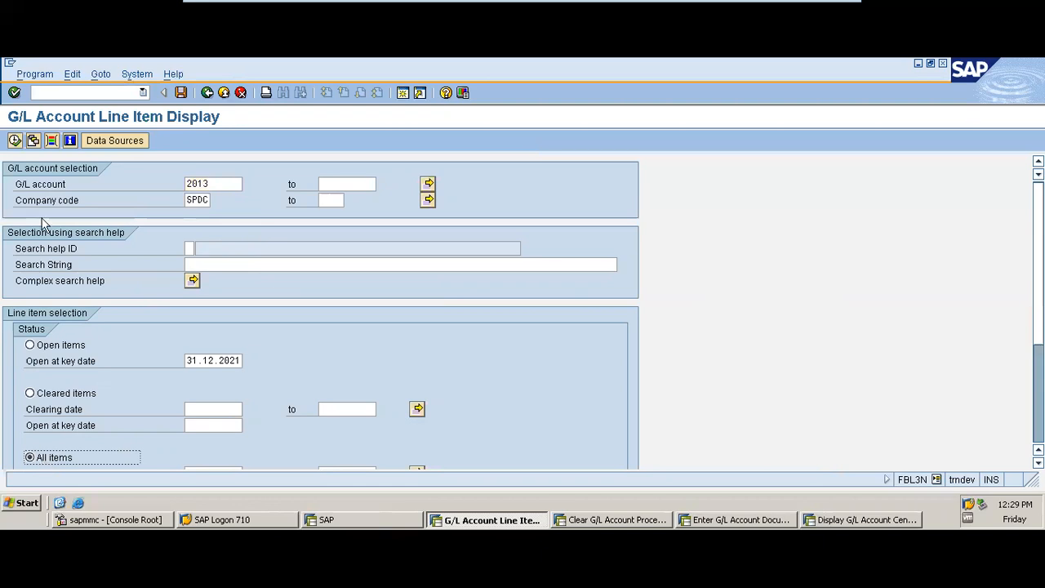
click(14, 141)
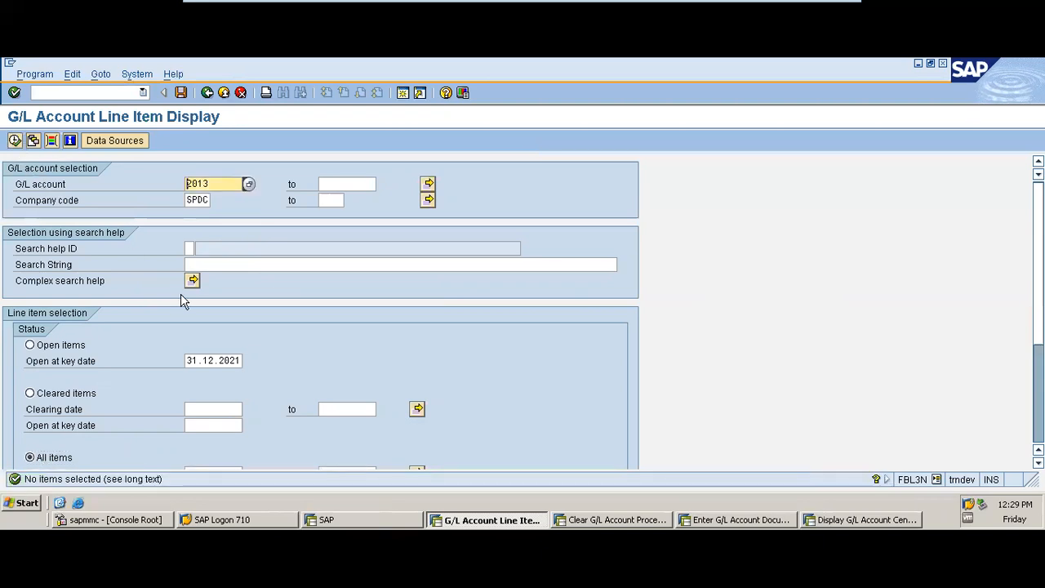
click(57, 346)
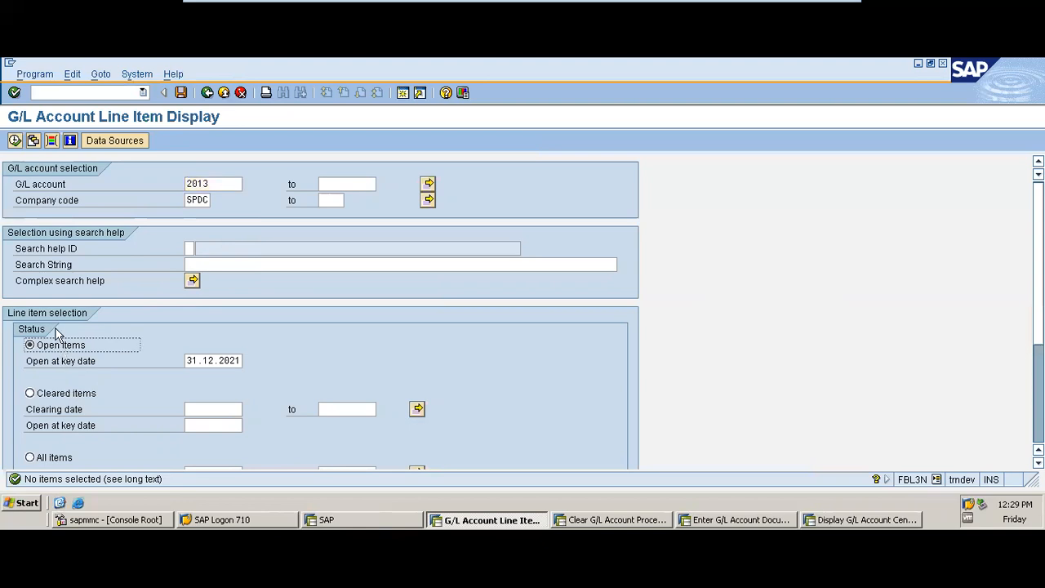
click(15, 141)
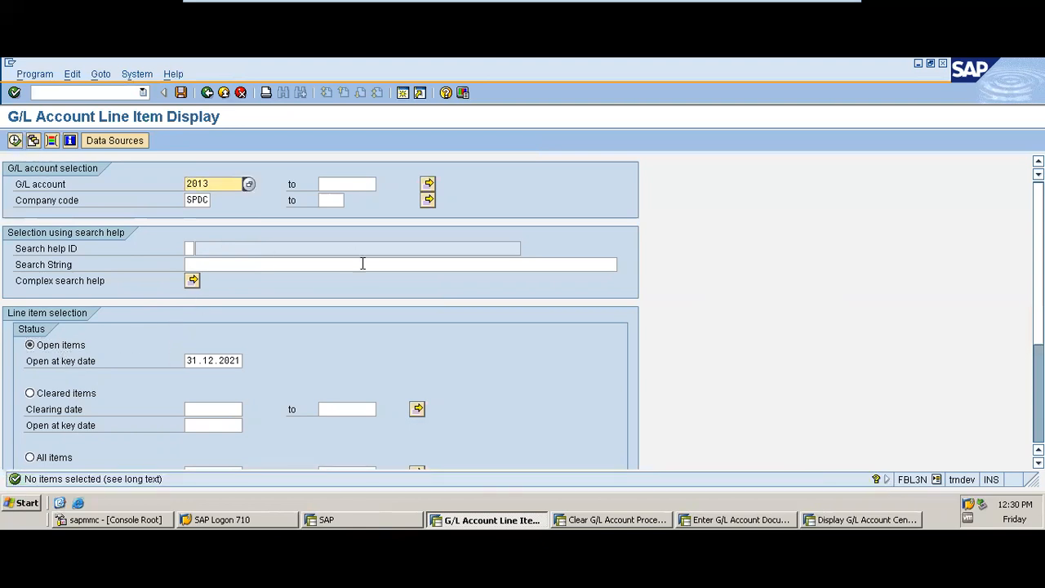
- Set the company code to MOON and display all line items of account 2013
click(204, 201)
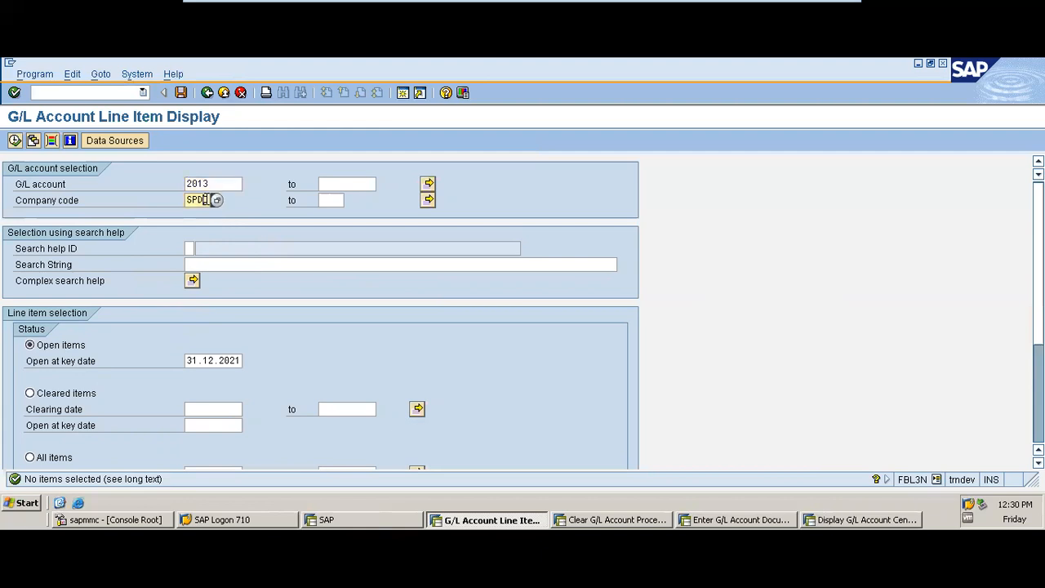
key(BackSpace)
key(BackSpace)
key(BackSpace)
key(BackSpace)
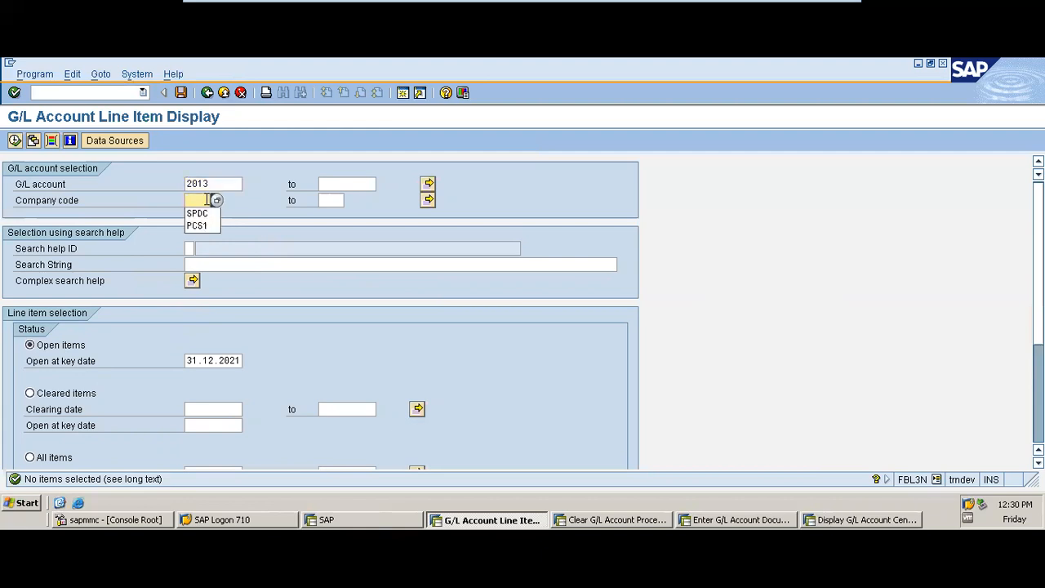
text(M00)
click(29, 457)
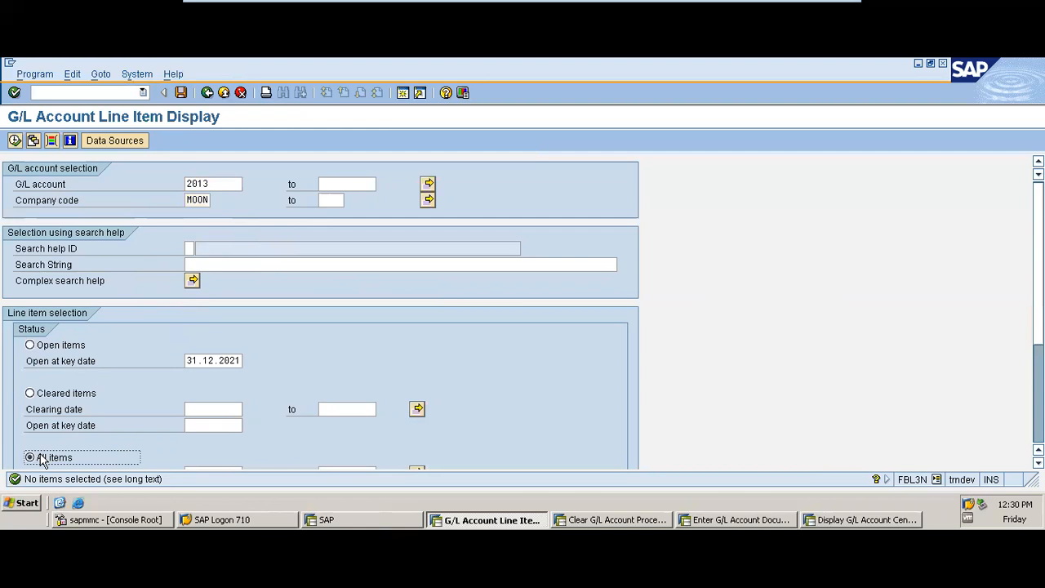
click(17, 140)
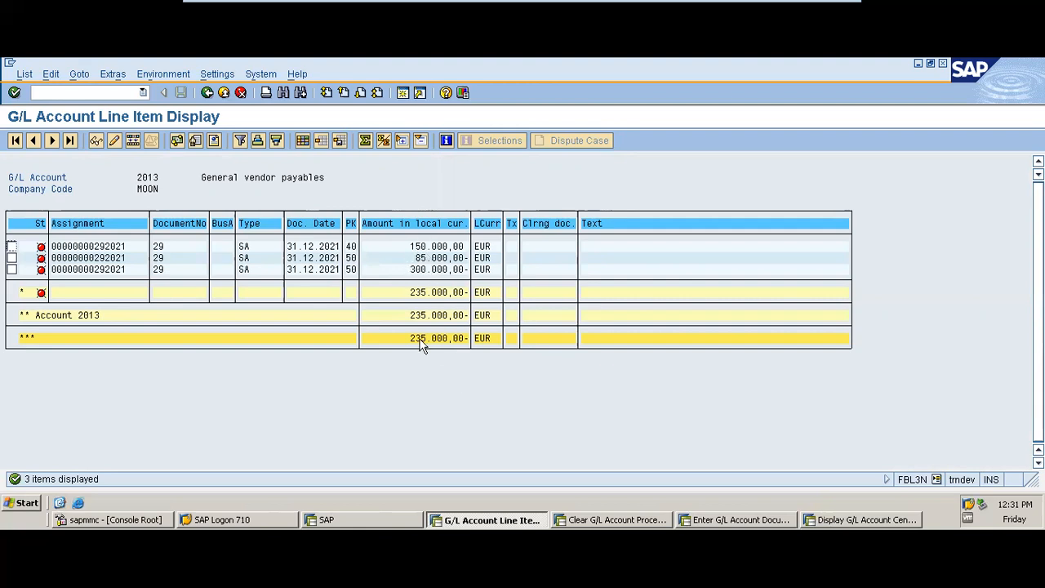
- Return to the clearing session and assign the 150.000,00 and 300.000,00- items for standard clearing
click(589, 516)
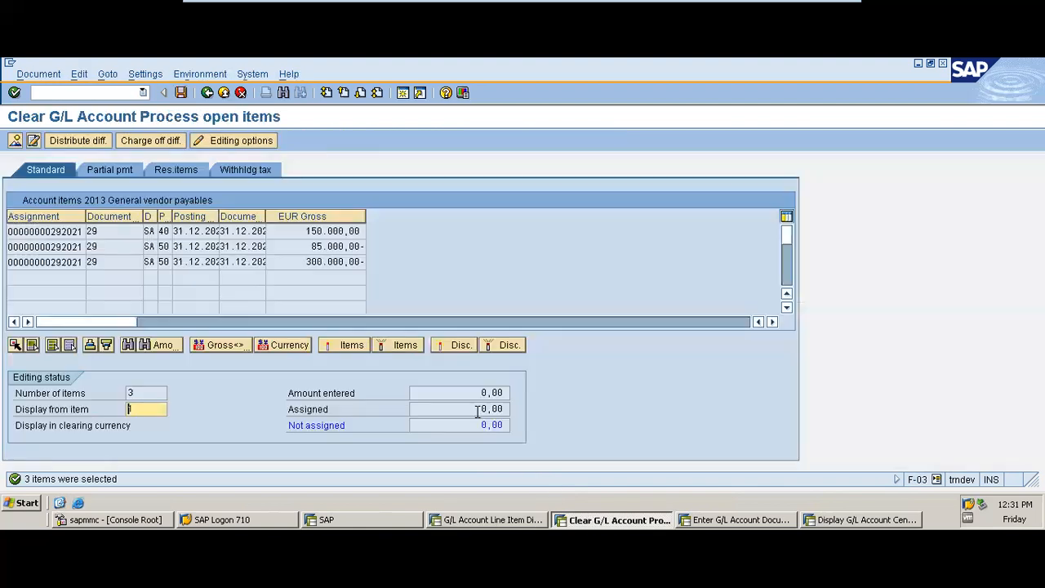
double_click(311, 232)
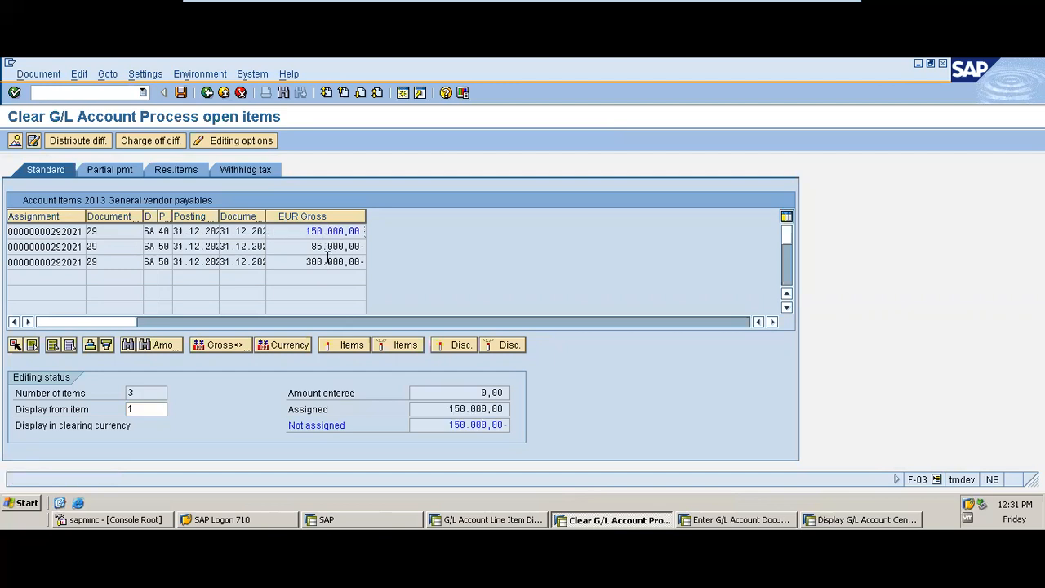
double_click(329, 262)
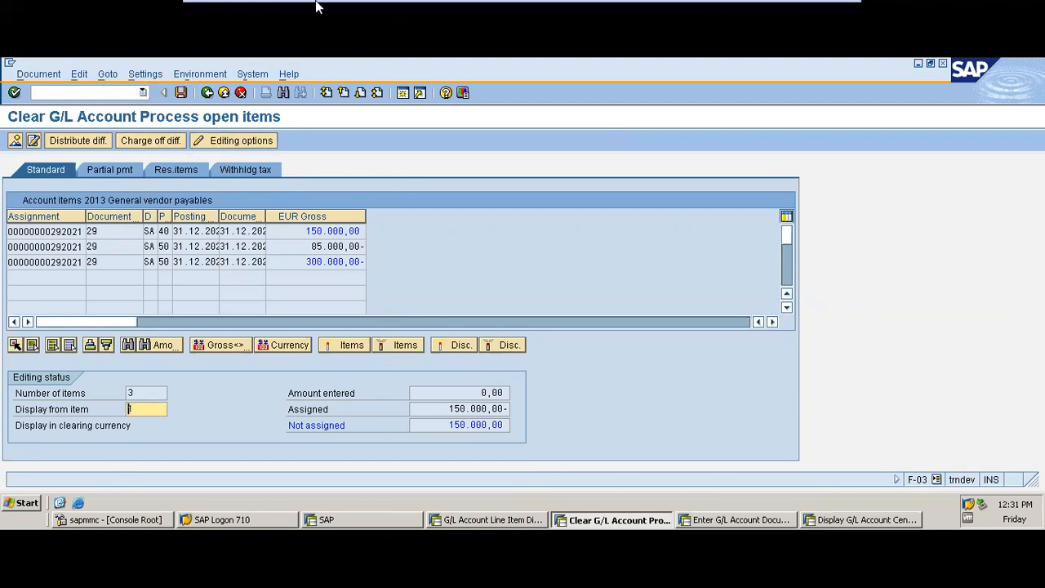
- Check the Month End Activities slide in PowerPoint and return to the SAP clearing session
mouse_move(676, 4)
click(801, 12)
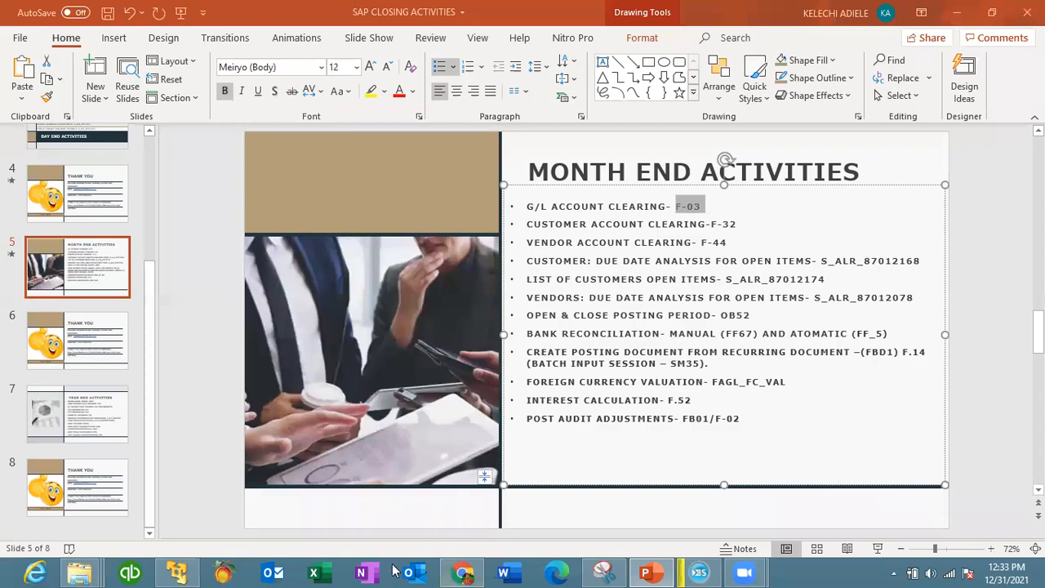
click(176, 570)
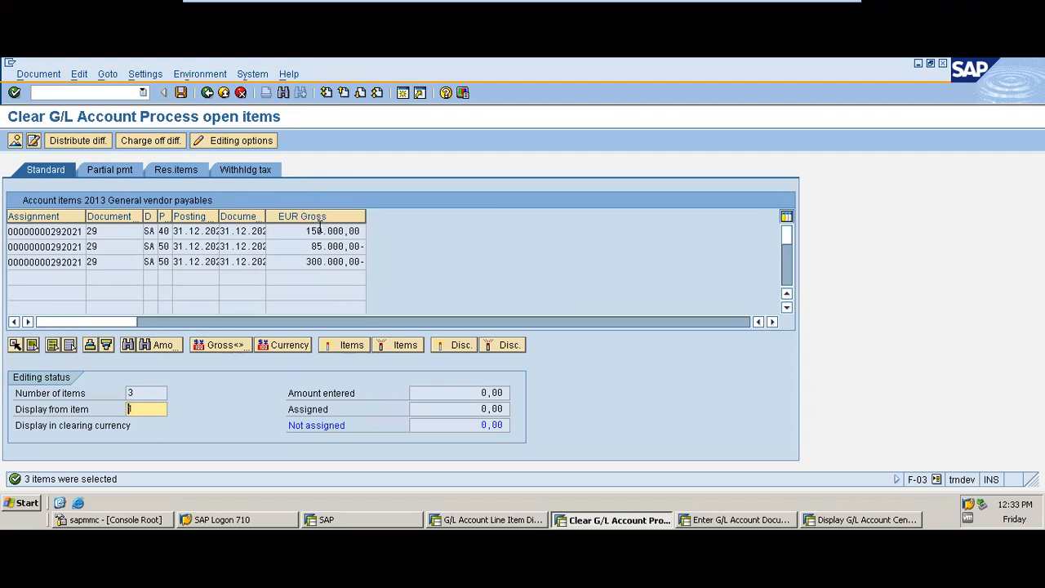
- In the residual items view, assign the 150.000,00 and 300.000,00- items and enter the 150.000,00 difference as a difference posting
click(176, 170)
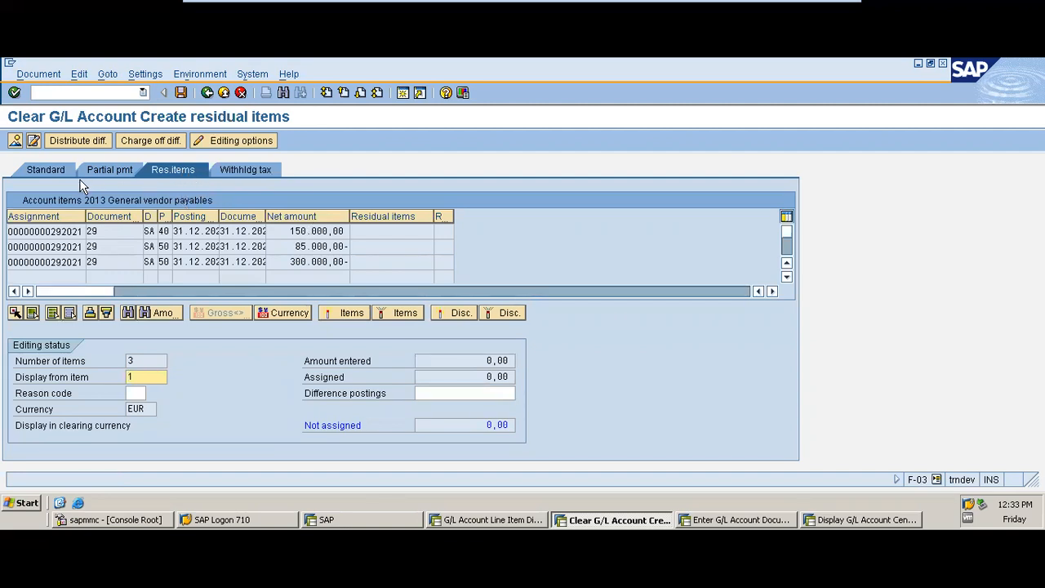
double_click(318, 232)
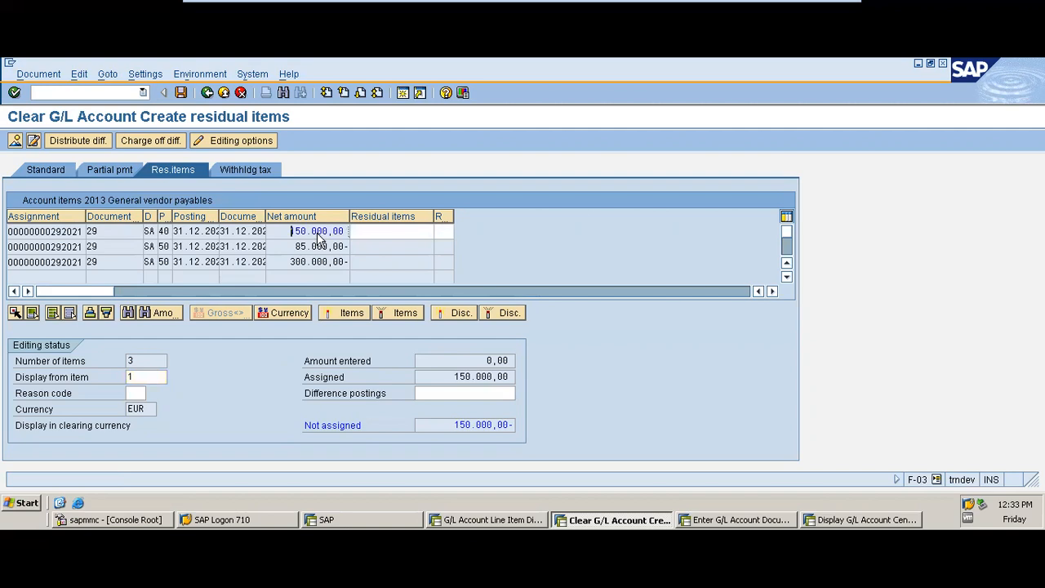
double_click(324, 262)
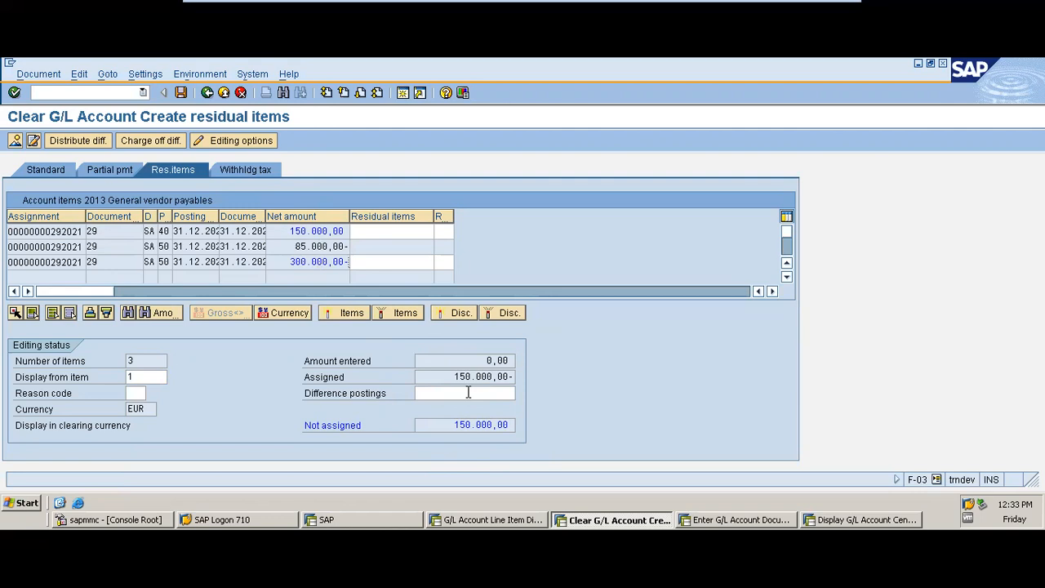
click(381, 232)
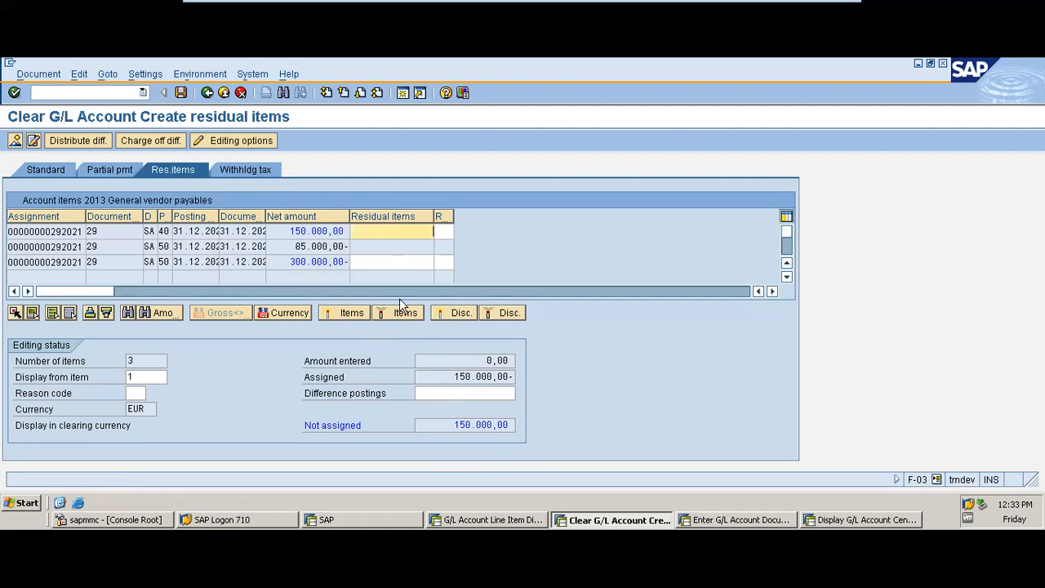
double_click(476, 392)
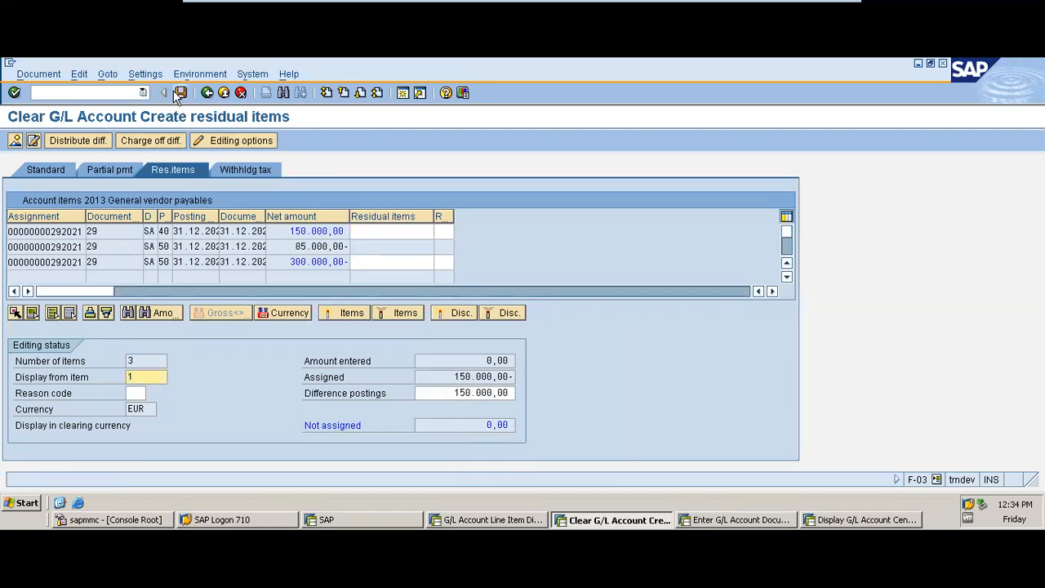
- Simulate the clearing document and post it
click(54, 75)
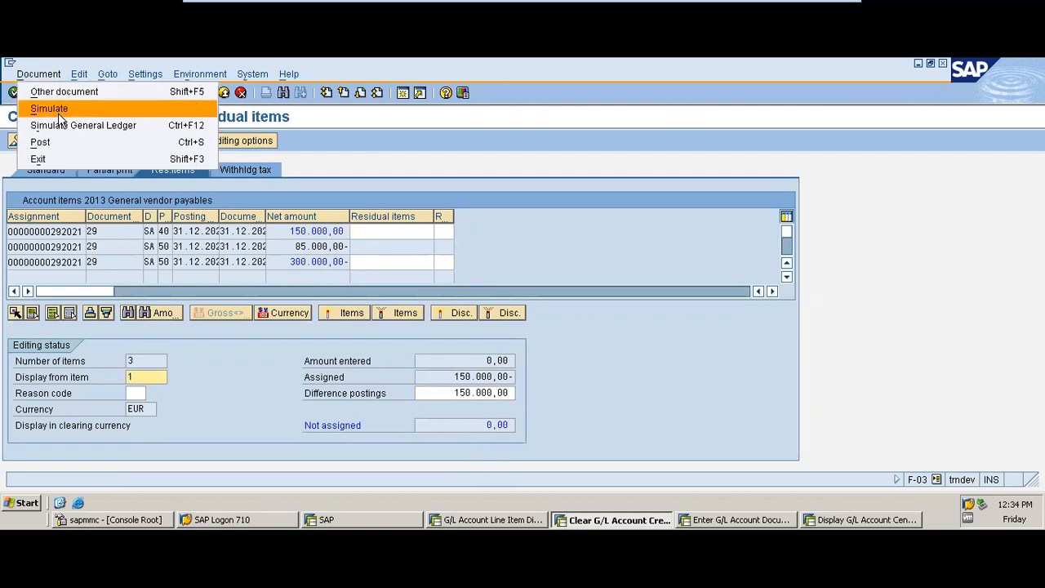
click(58, 110)
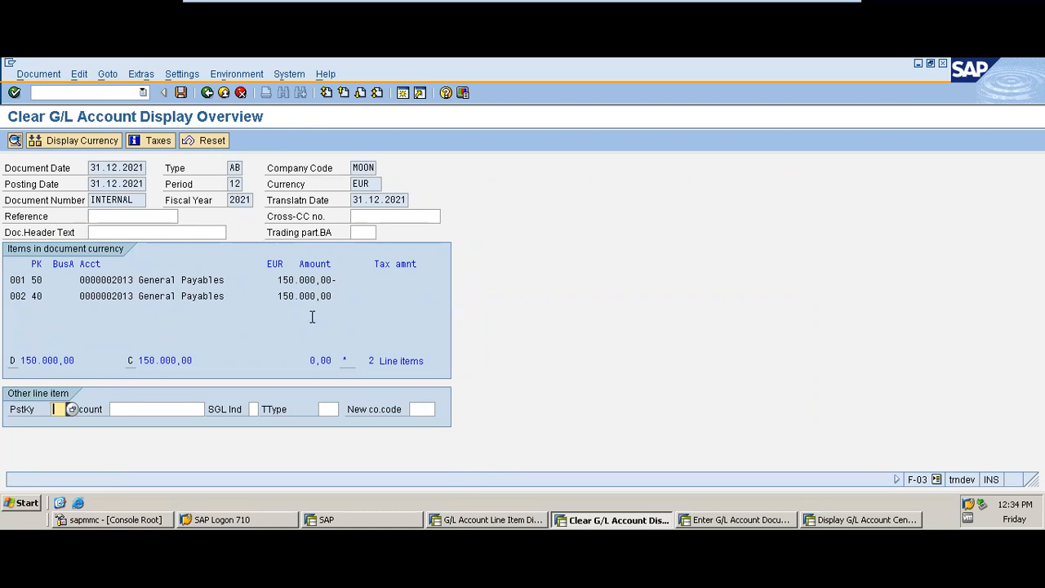
click(182, 93)
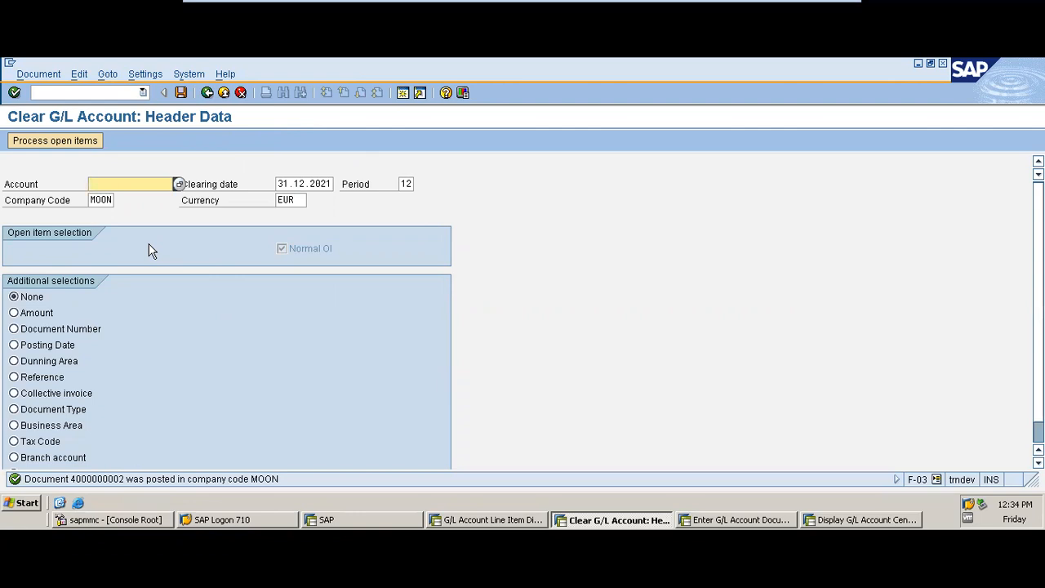
- Reload the open items of account 2013 to check what remains, and leave the open item list
text(2)
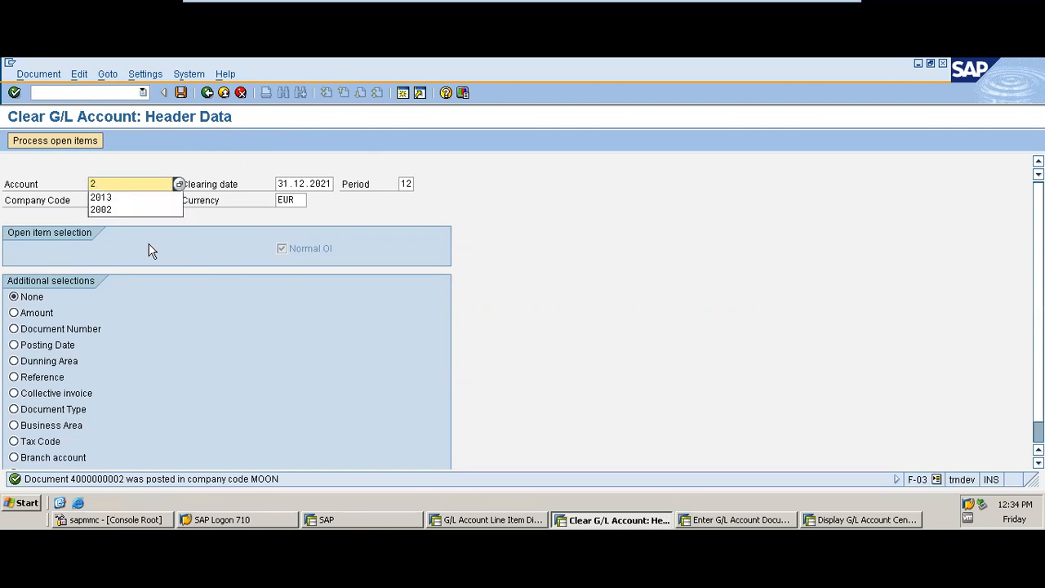
click(140, 199)
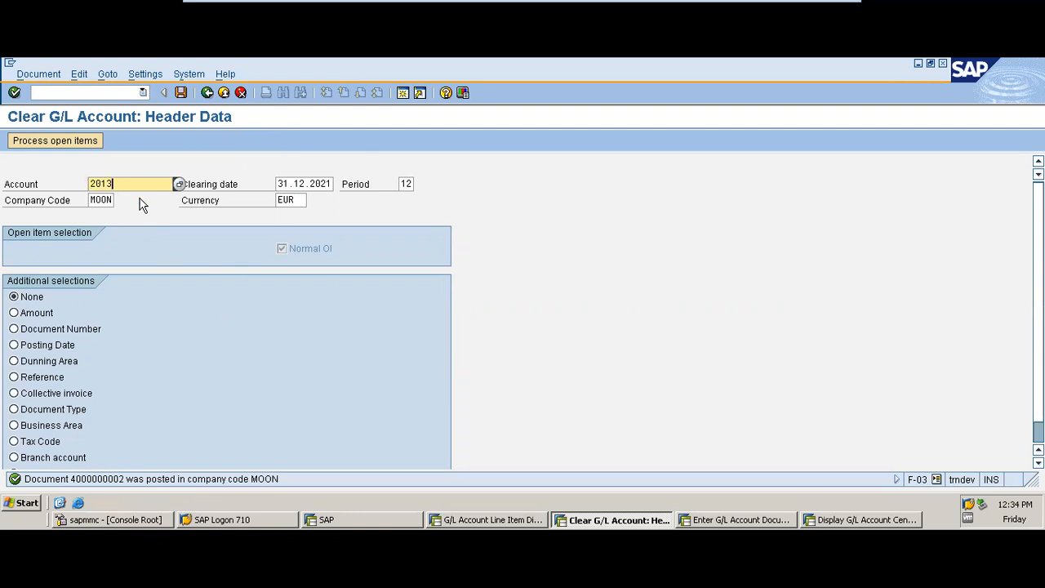
click(80, 140)
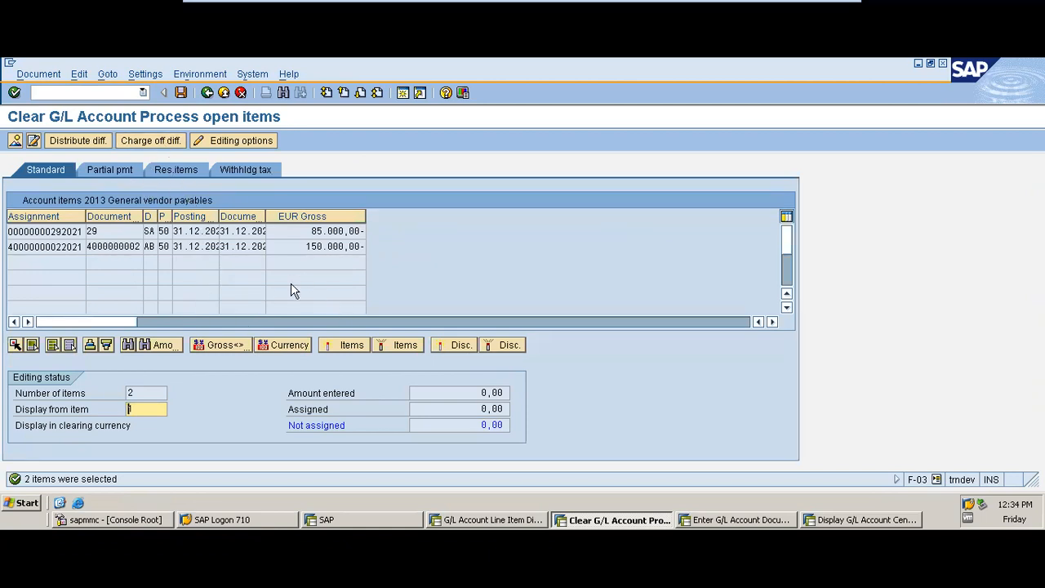
click(209, 93)
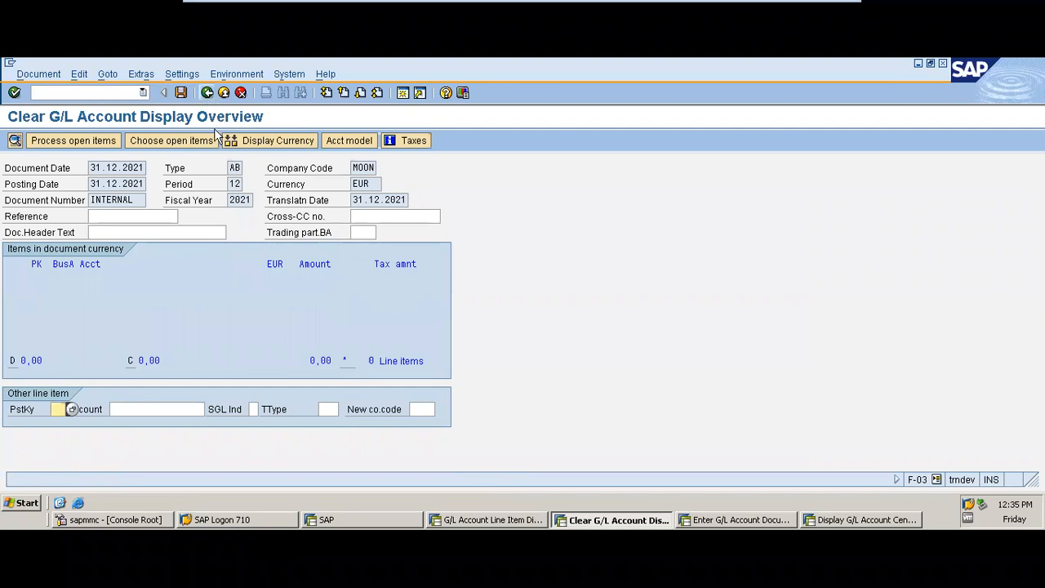
- Exit the F-03 clearing document, discarding its data, and refresh the FBL3N line item list of account 2013
click(210, 95)
click(238, 351)
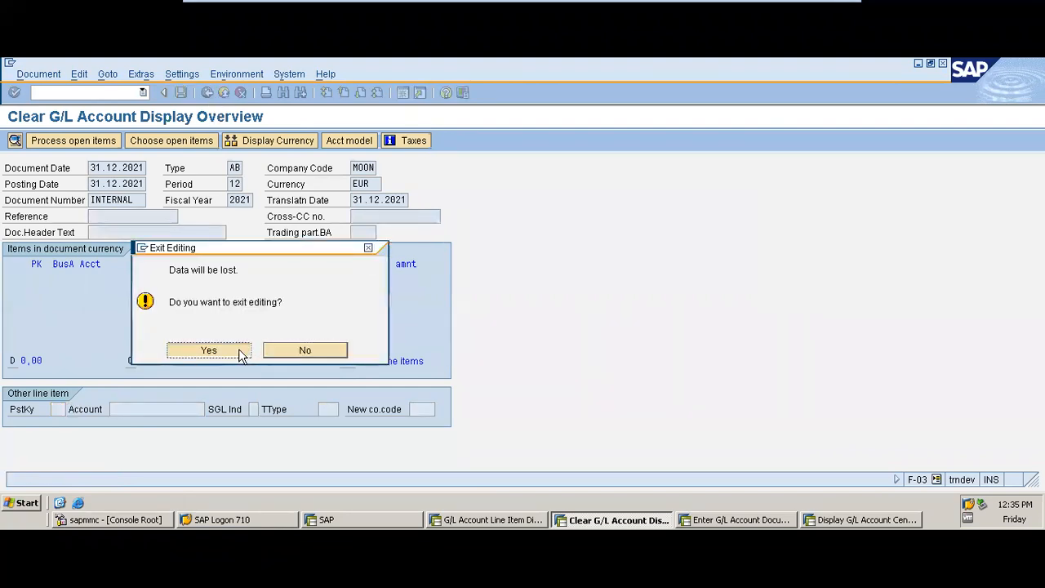
click(207, 95)
click(488, 520)
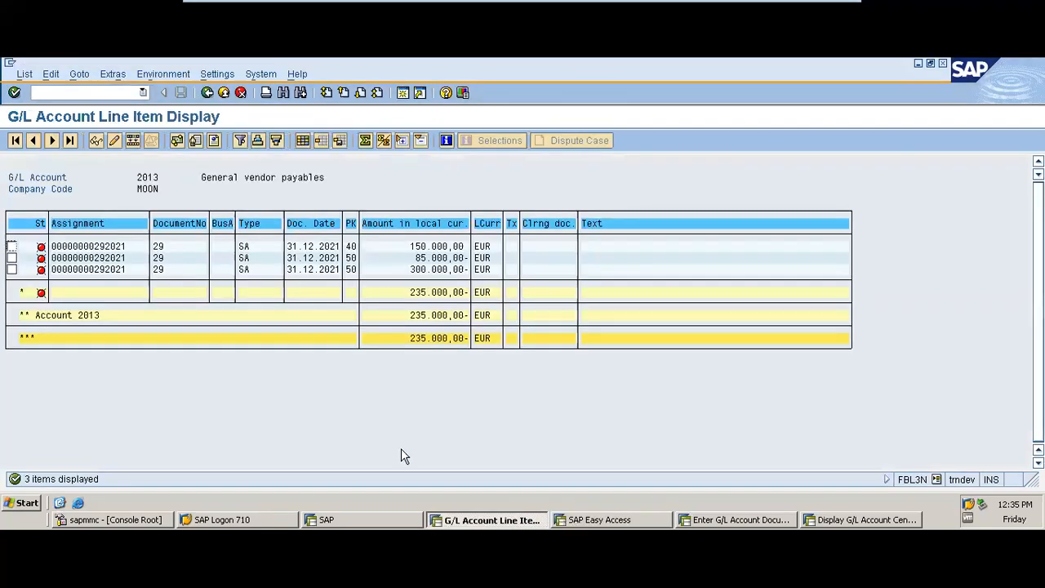
click(26, 75)
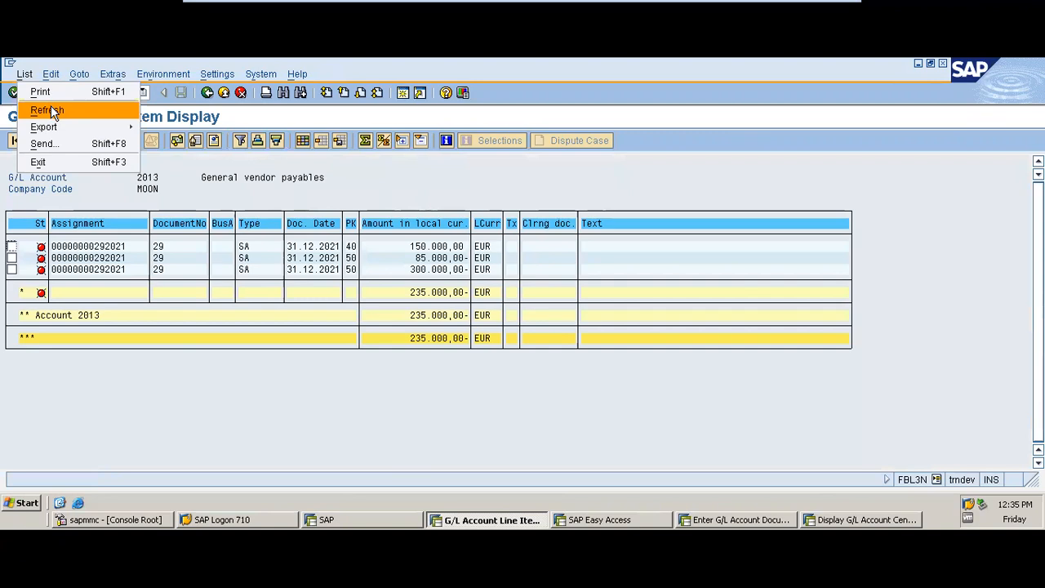
click(47, 110)
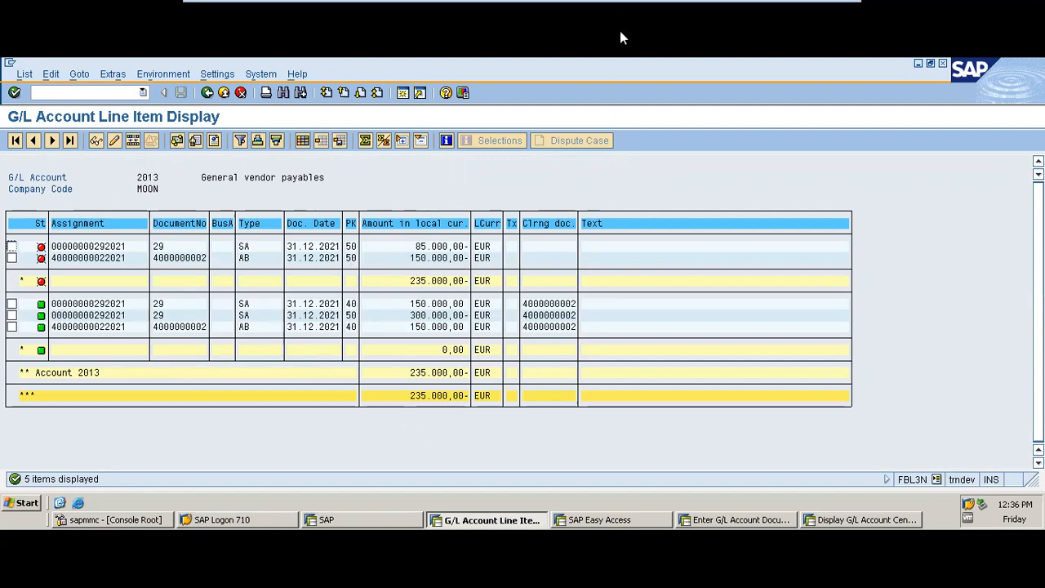
- Switch to the Month End Activities slide in PowerPoint, highlight customer account clearing code F-32, and return to SAP
click(805, 11)
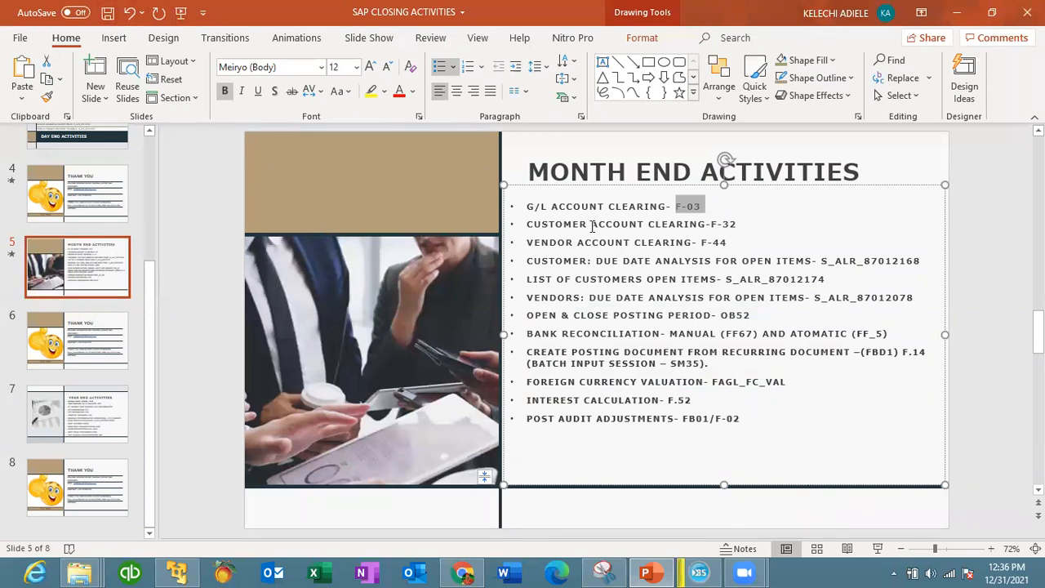
click(623, 227)
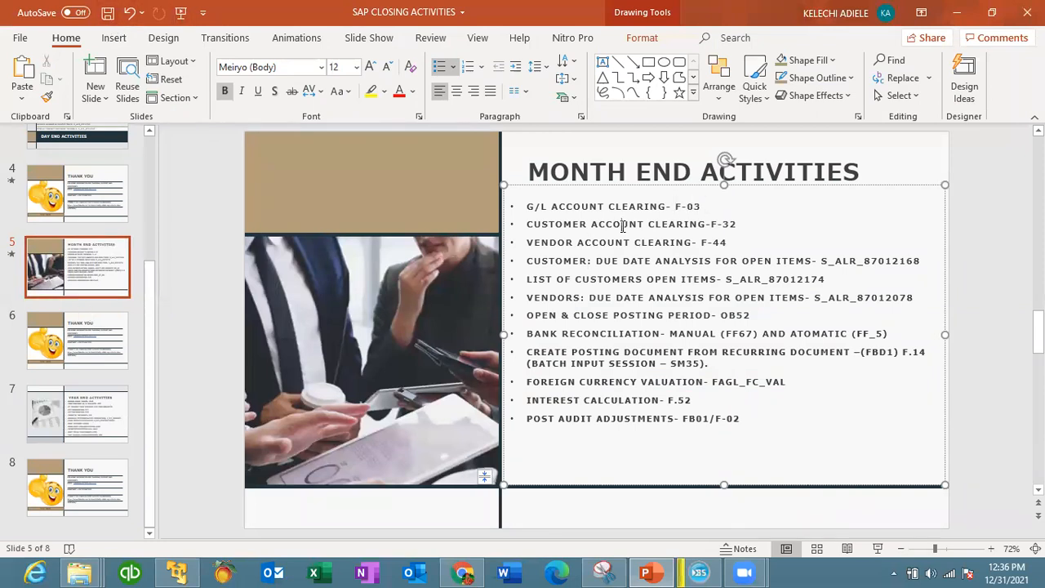
double_click(716, 224)
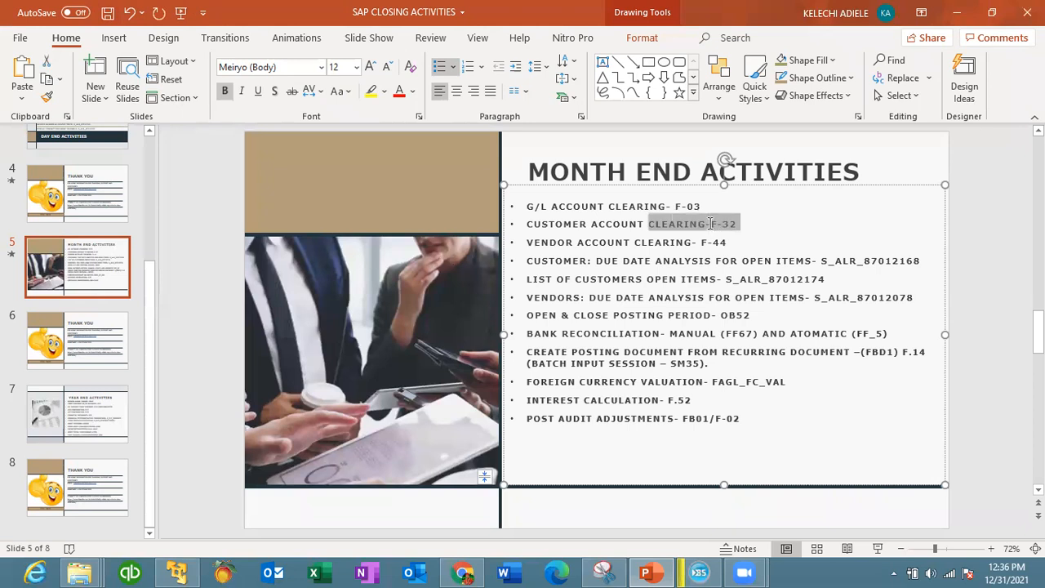
drag(711, 223, 716, 220)
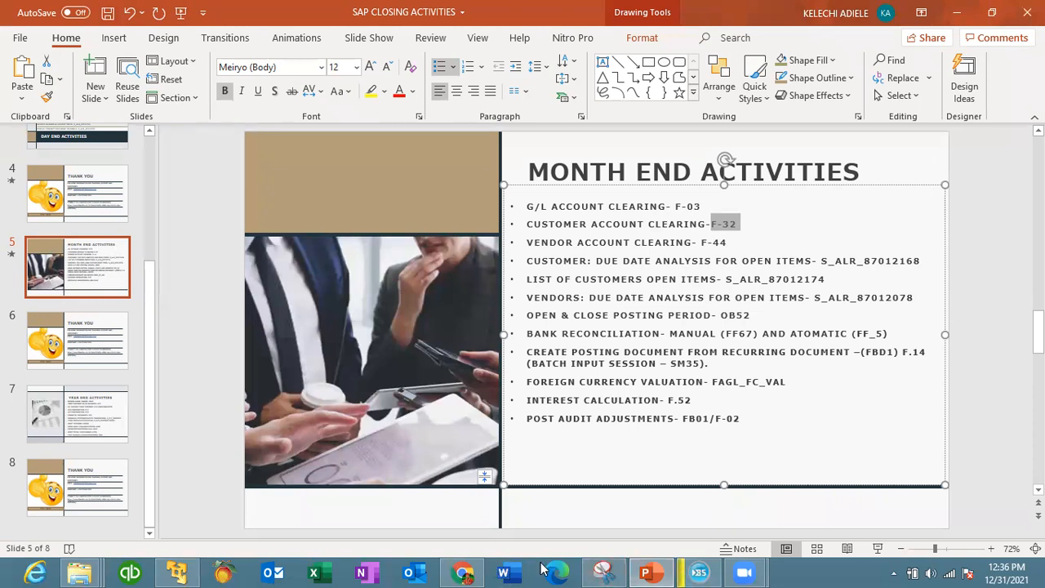
click(177, 573)
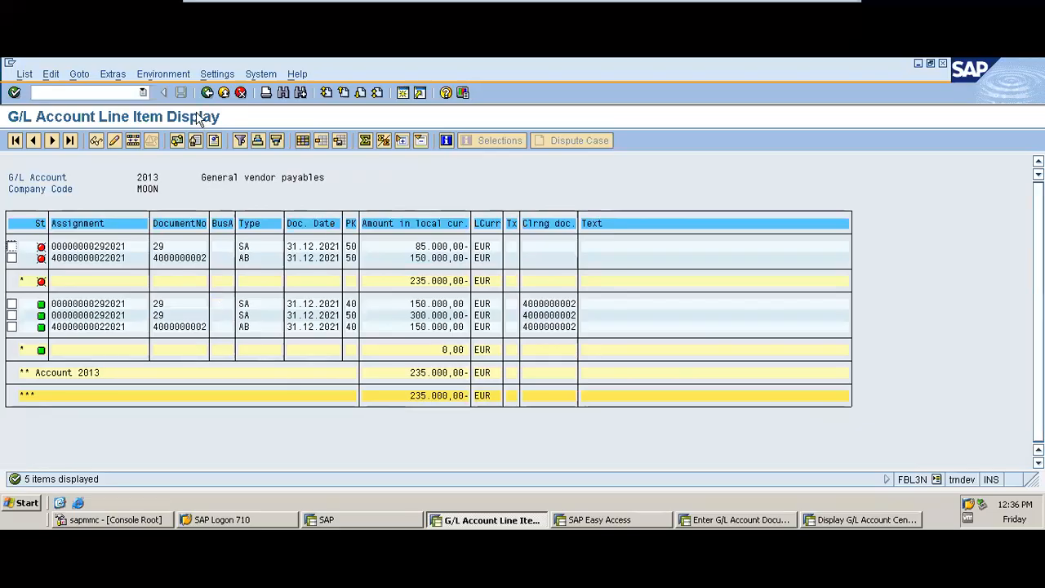
- Leave the G/L account line item display and start the customer line item display with transaction FBL5N
click(208, 92)
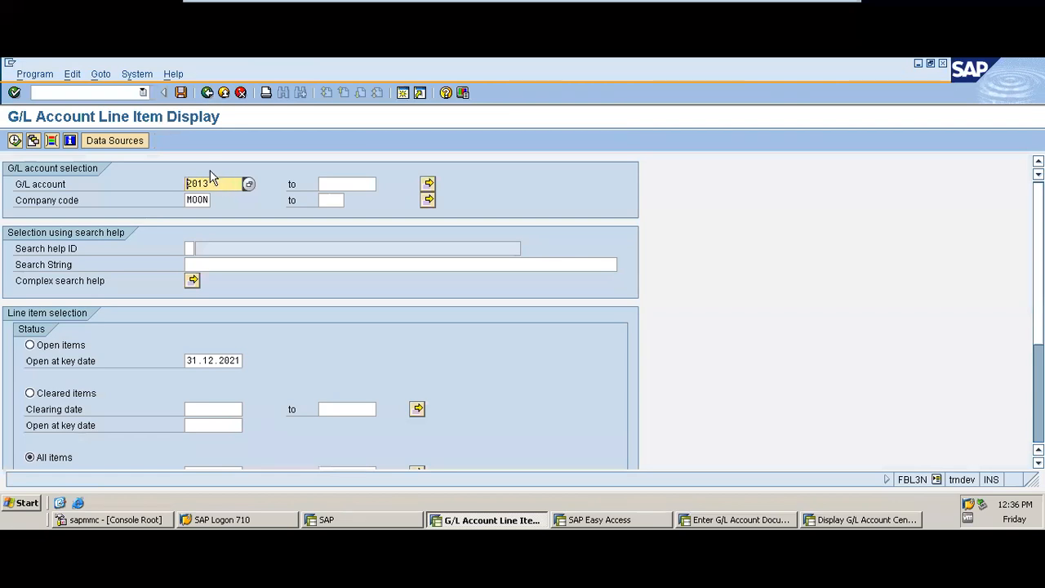
click(208, 93)
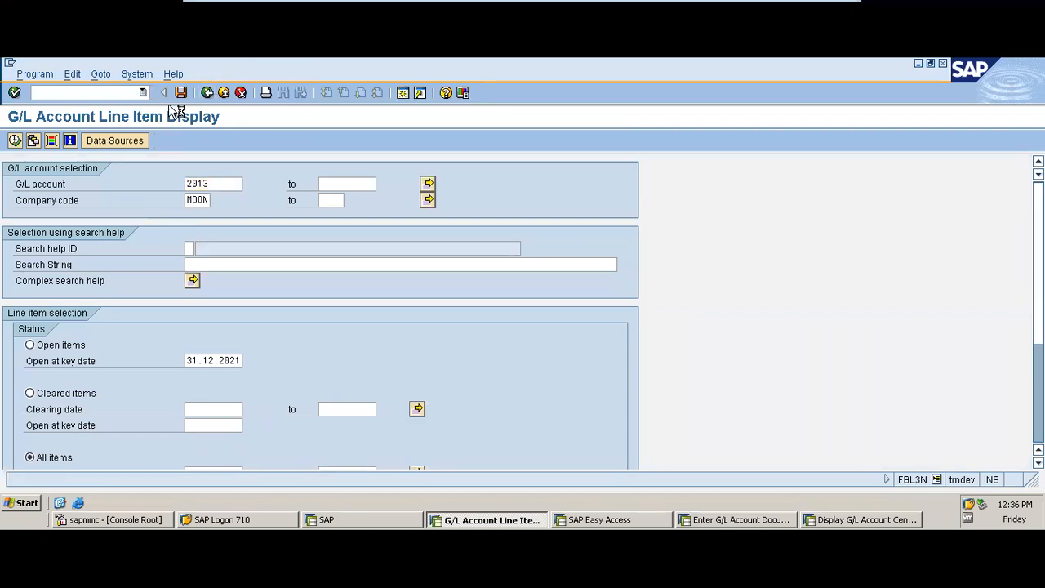
text(FBL5)
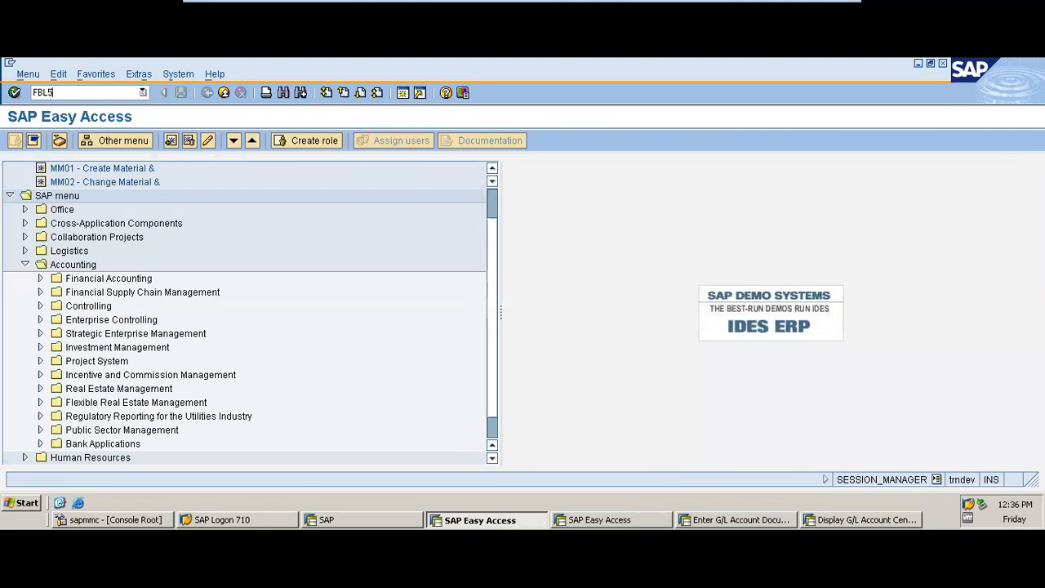
key(Return)
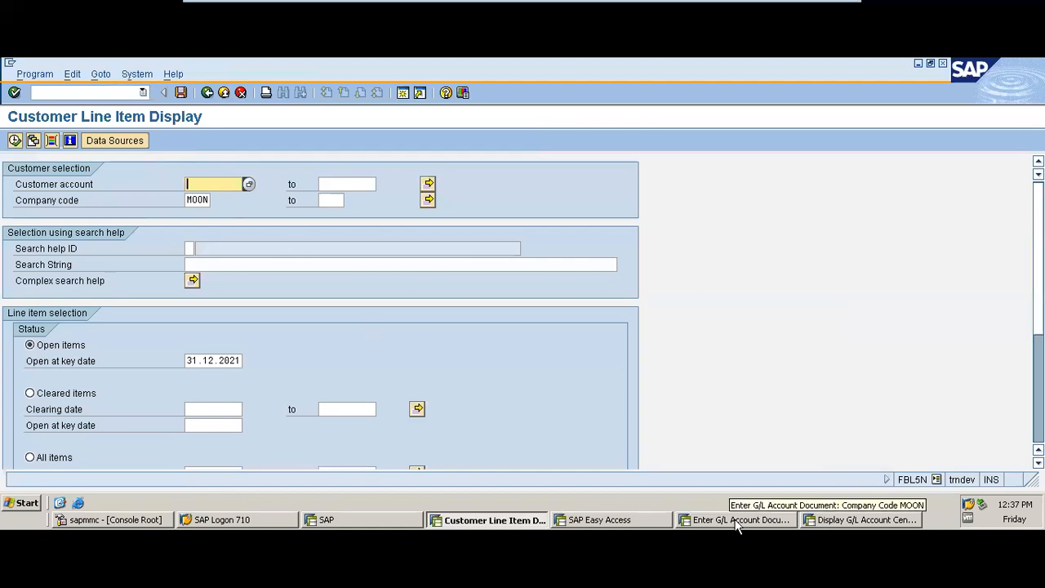
- Exit the FB50 G/L document entry in its own session, discarding its data, and return to the customer line item display
click(736, 520)
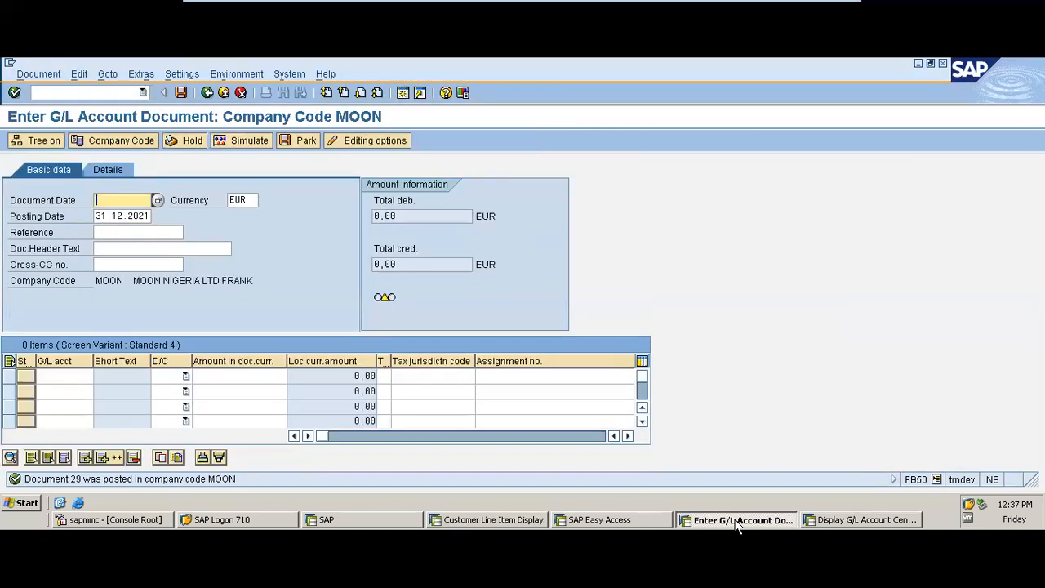
click(241, 98)
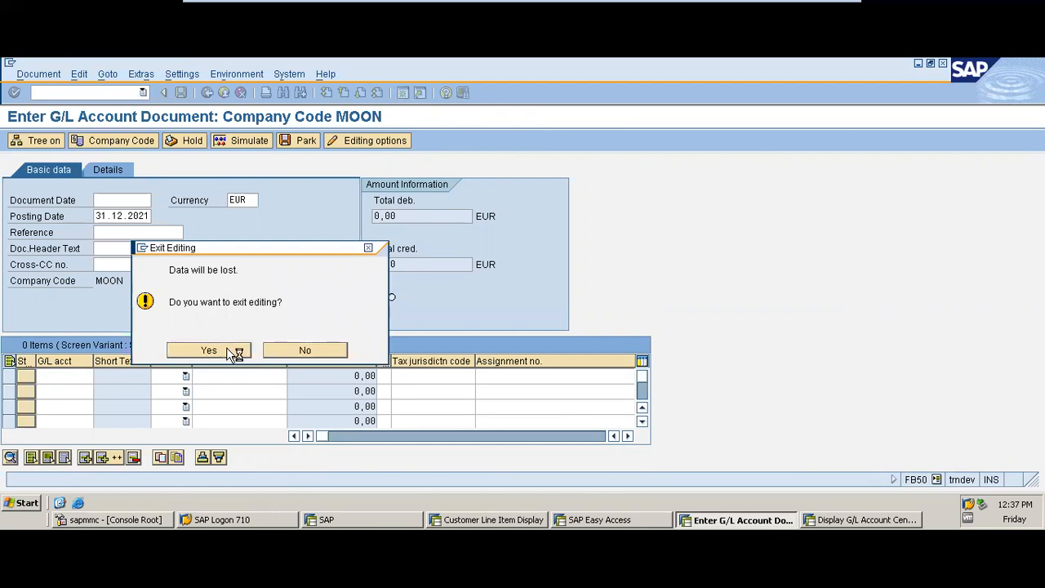
click(209, 350)
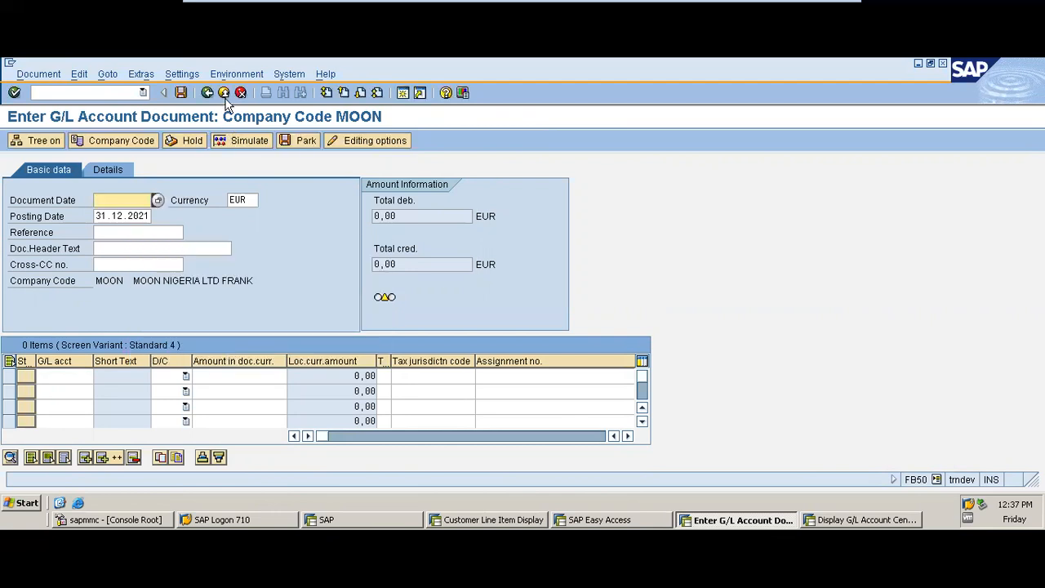
click(225, 94)
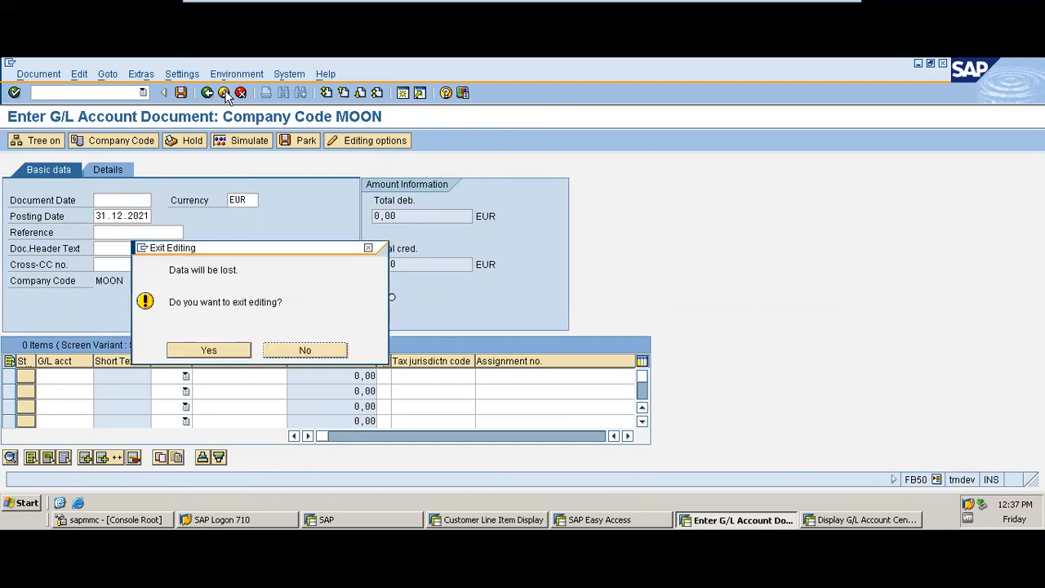
click(227, 358)
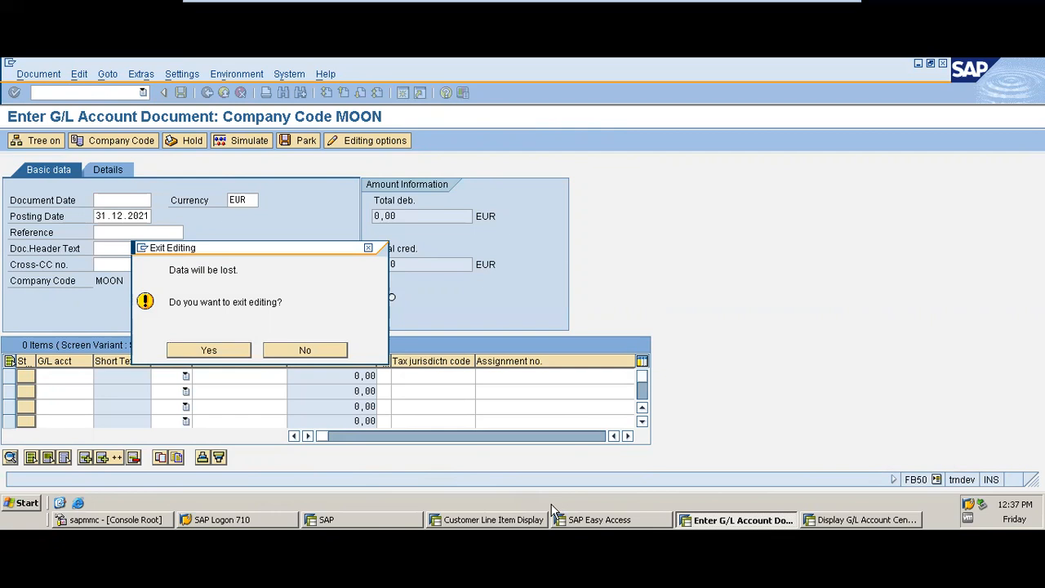
click(531, 522)
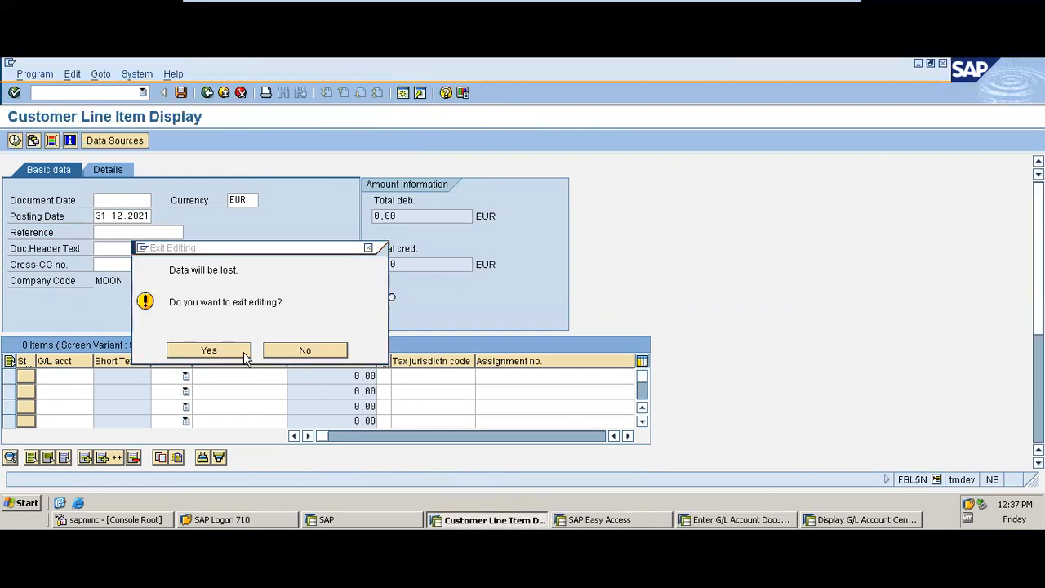
click(209, 350)
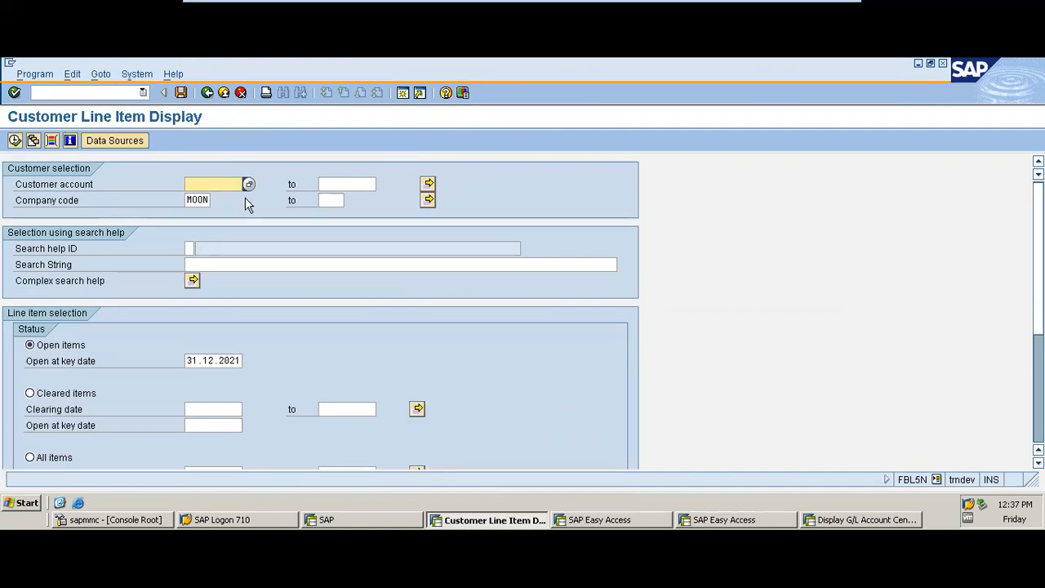
- Display all customer line items of company code MOON, leaving the customer account blank and choosing the All items status
click(230, 189)
click(220, 198)
key(BackSpace)
key(BackSpace)
key(BackSpace)
key(BackSpace)
key(BackSpace)
click(58, 458)
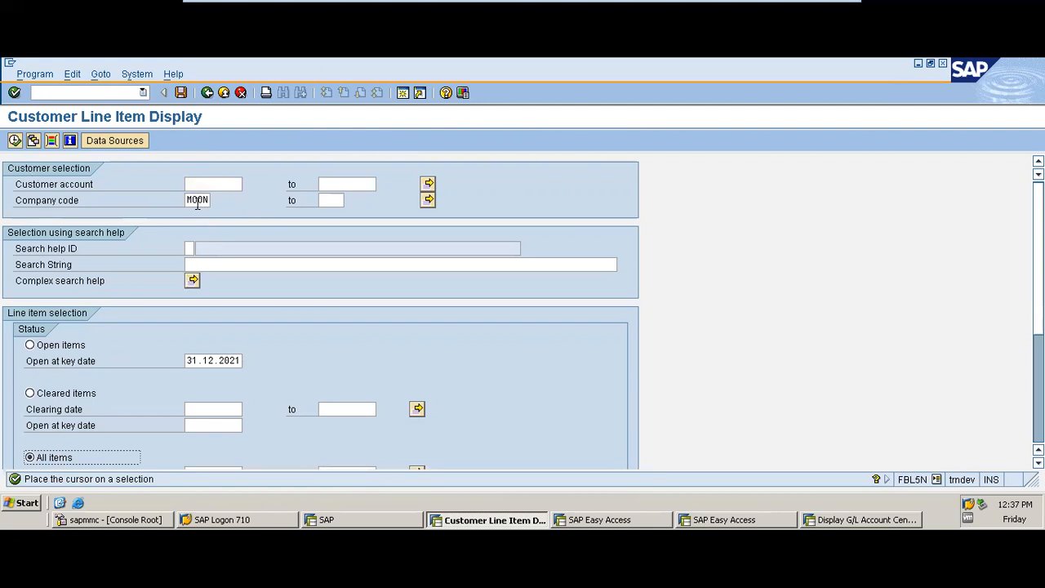
click(15, 142)
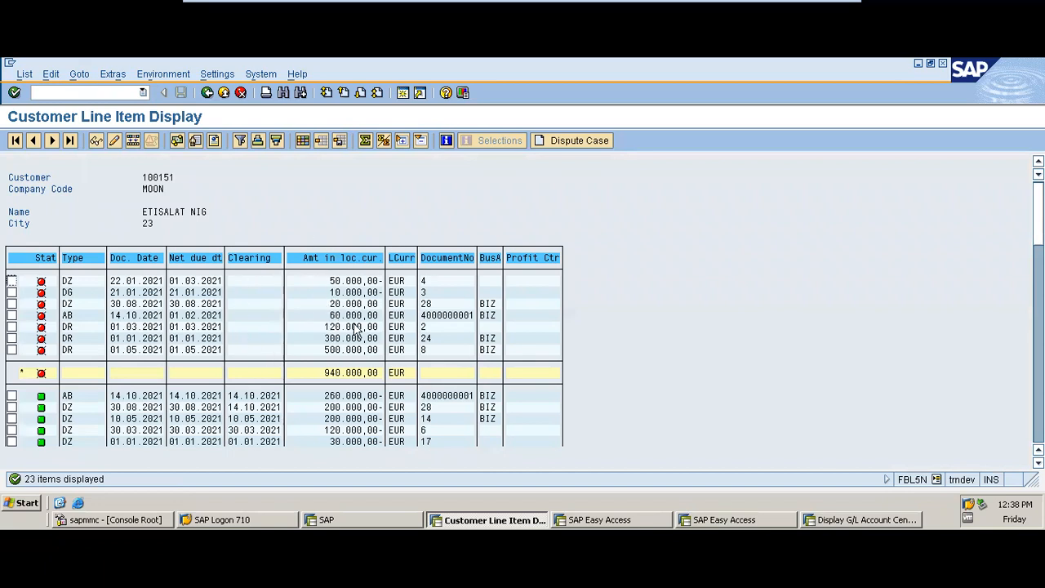
- Start customer clearing with transaction F-32, enter the ETISALAT NIG customer's account number, and load its open items
click(625, 526)
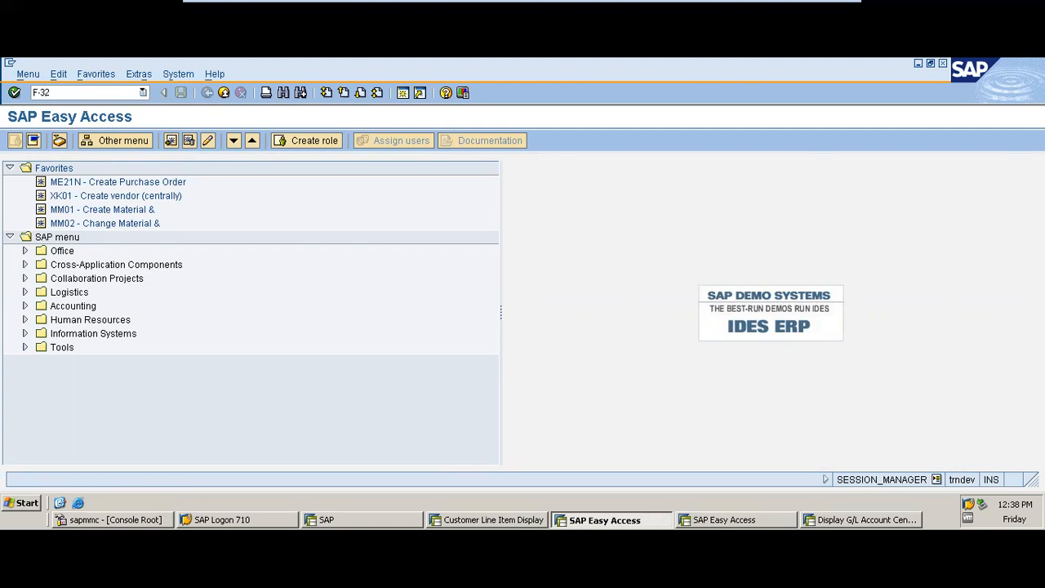
key(Return)
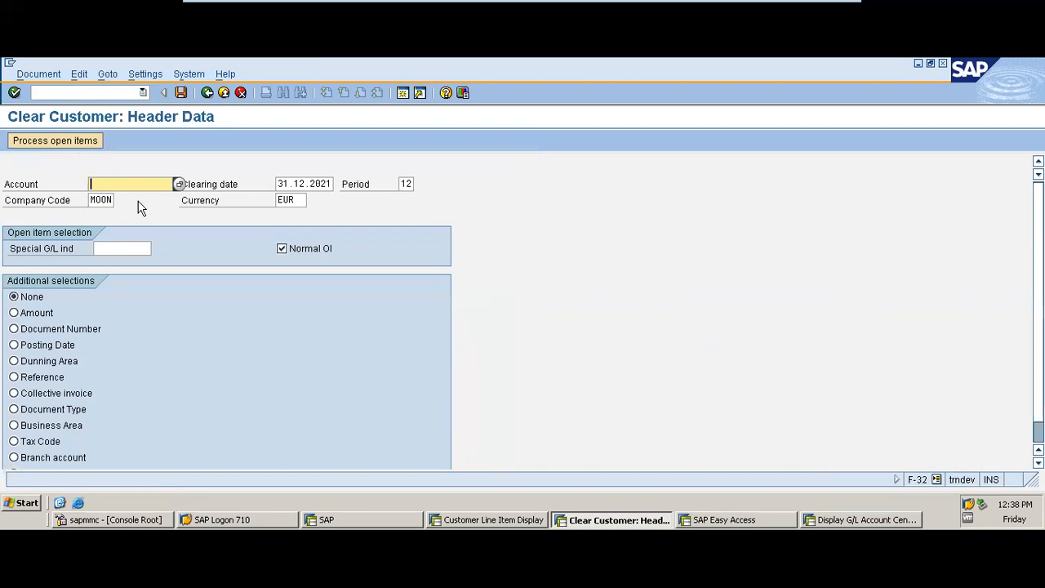
click(491, 520)
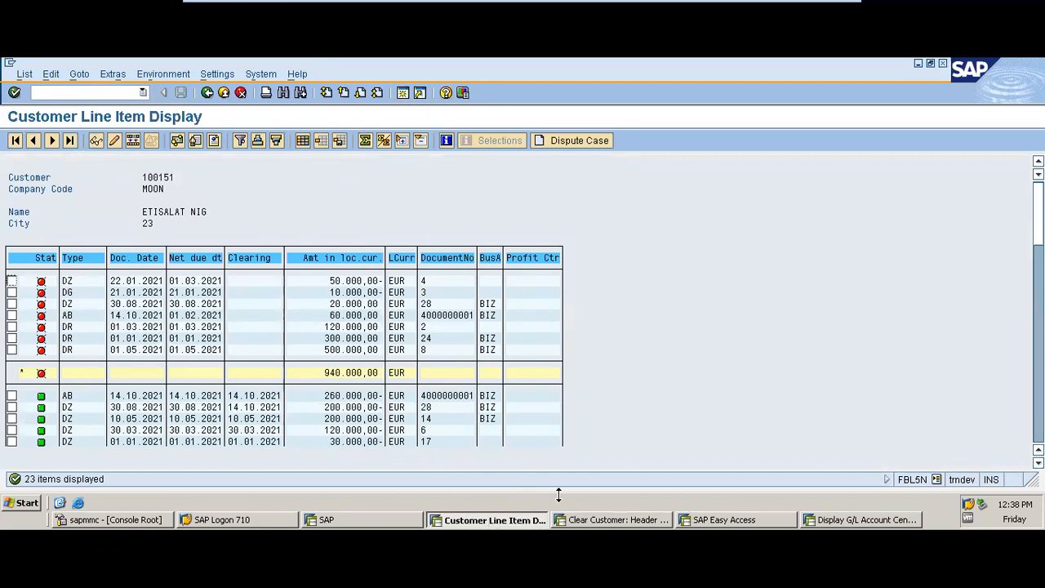
click(585, 523)
text(100151)
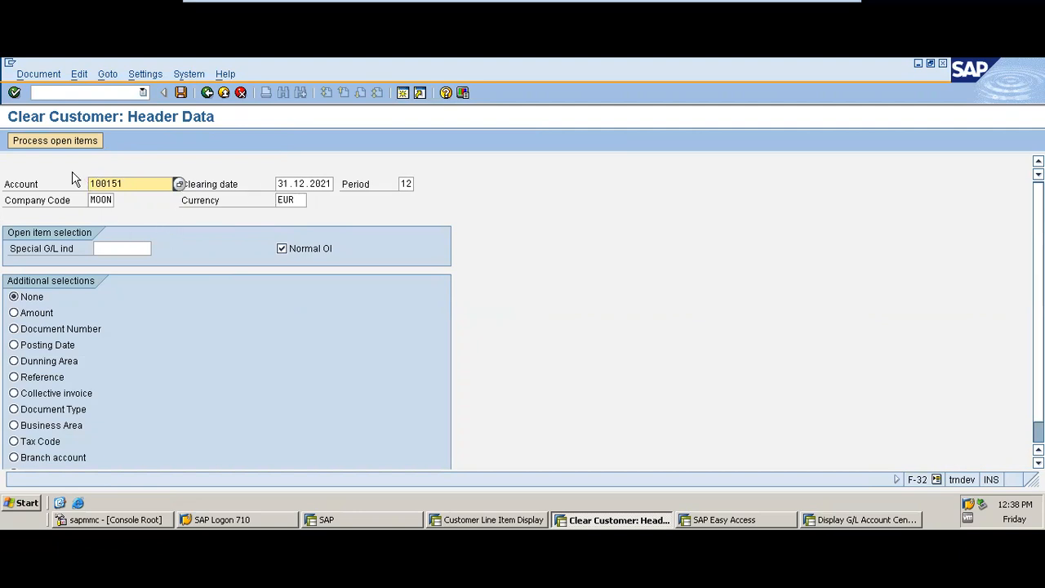
click(70, 142)
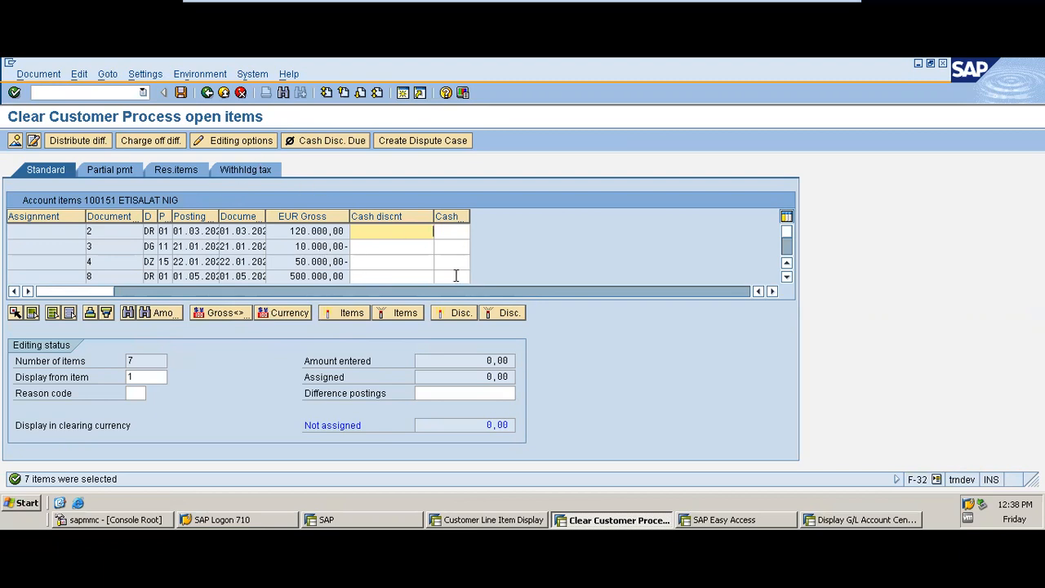
- Assign the 10.000,00- and 50.000,00- EUR credit items and the 60.000,00 EUR item of the ETISALAT NIG customer for clearing
double_click(330, 249)
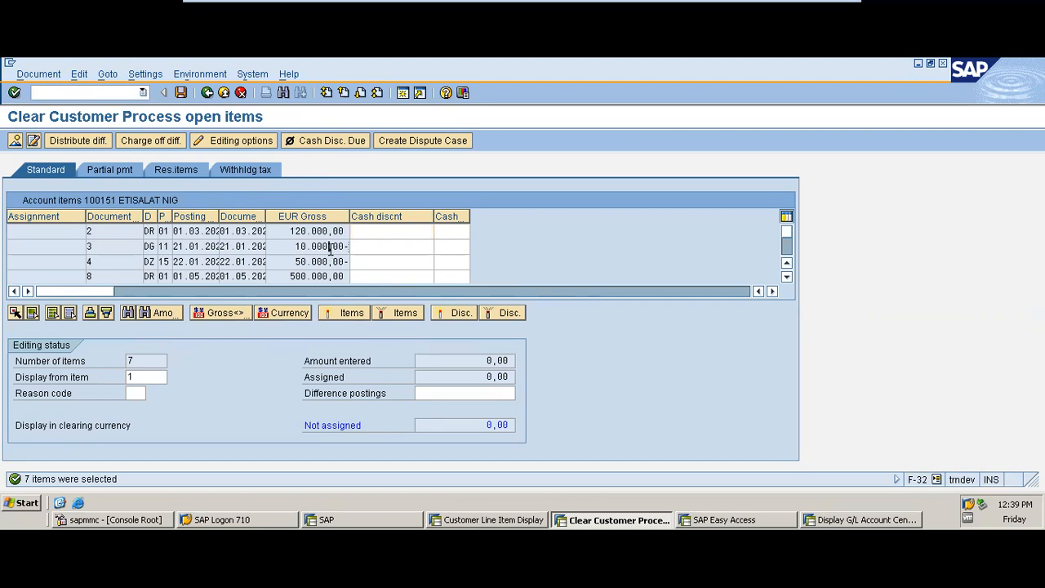
double_click(332, 261)
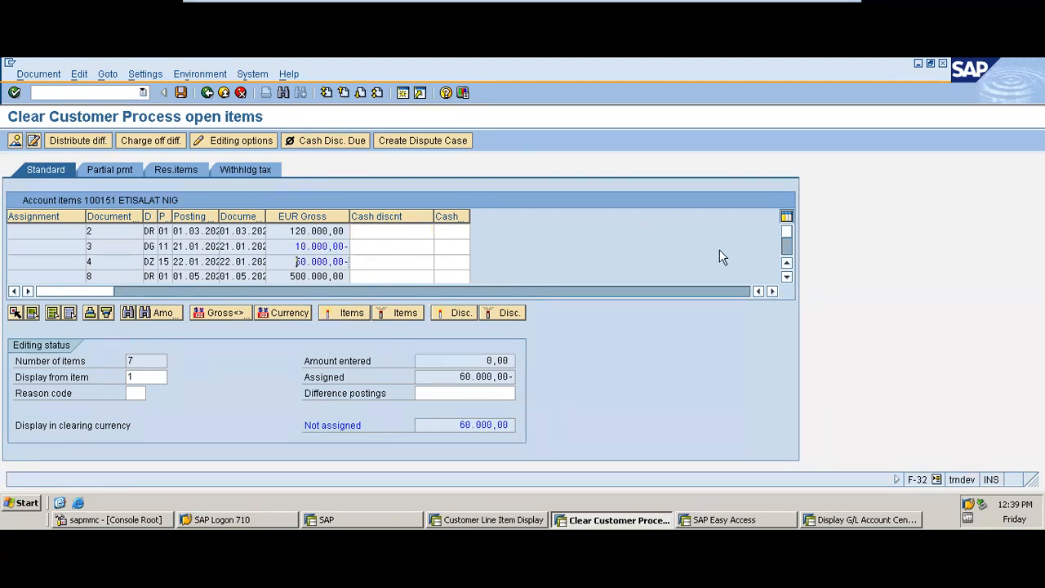
click(787, 277)
click(786, 277)
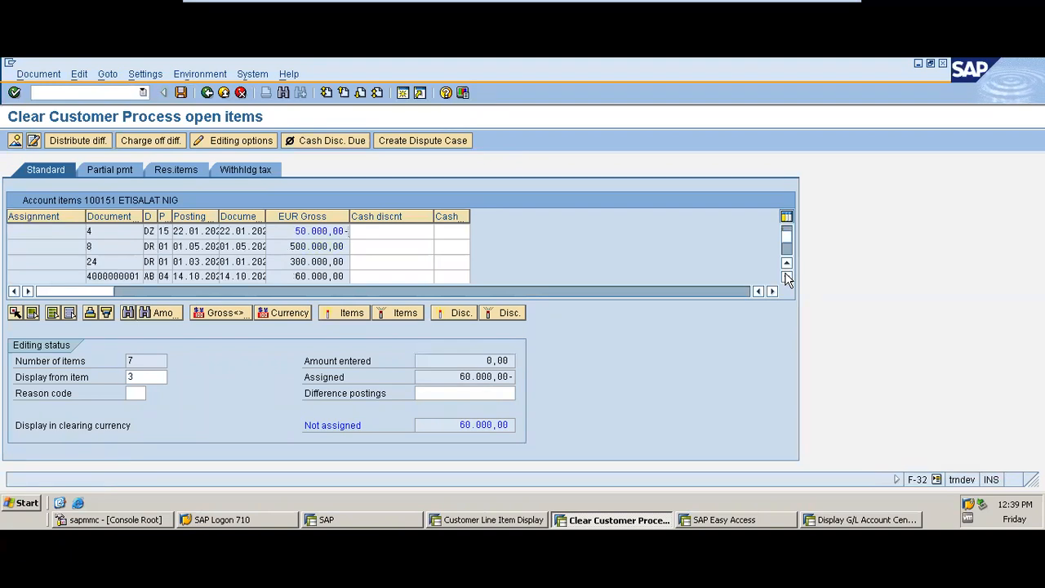
click(786, 277)
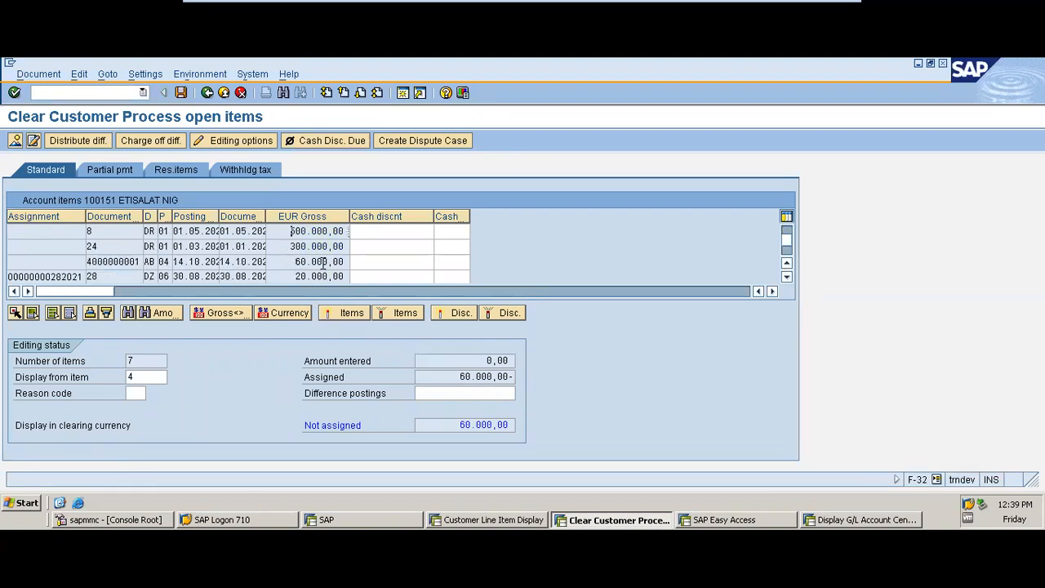
click(788, 230)
scroll(326, 266, up, 1)
scroll(326, 266, down, 2)
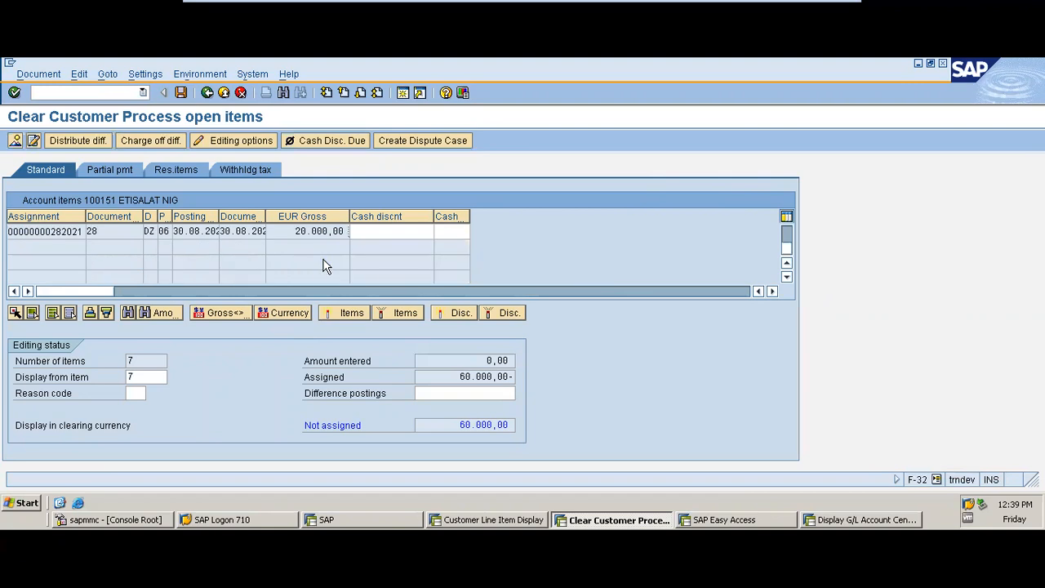
click(787, 237)
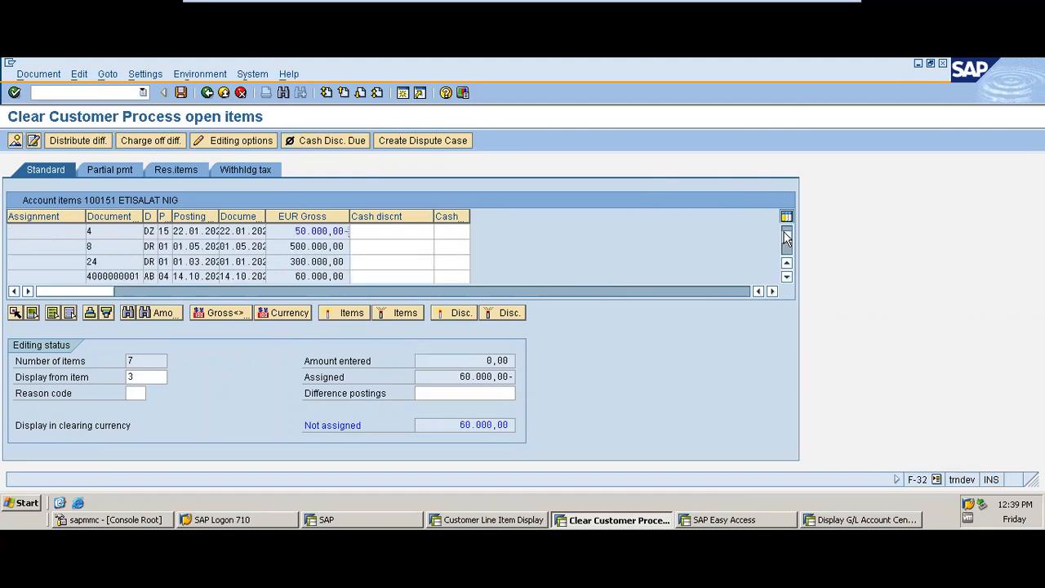
click(787, 236)
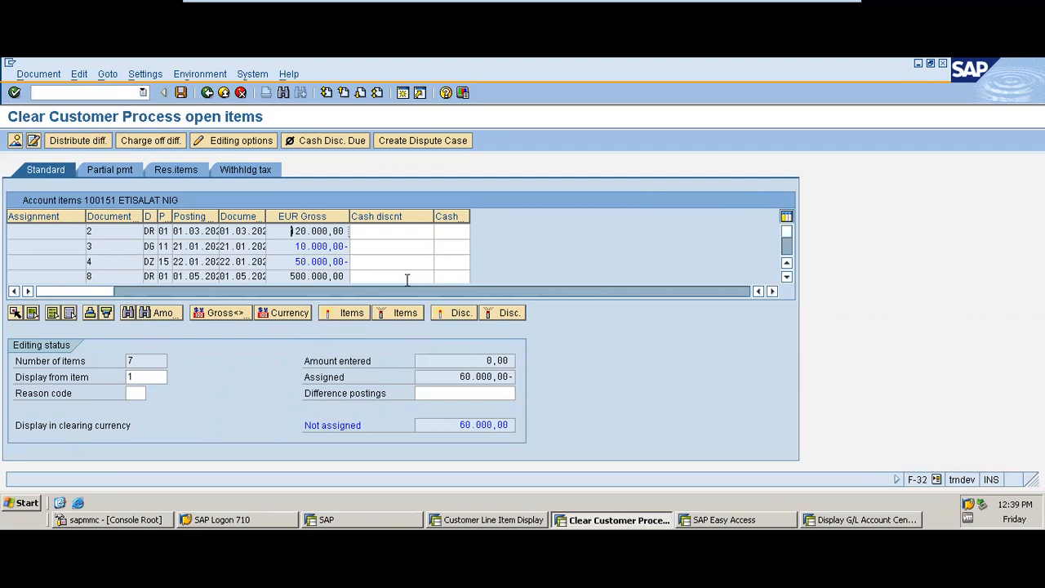
double_click(787, 278)
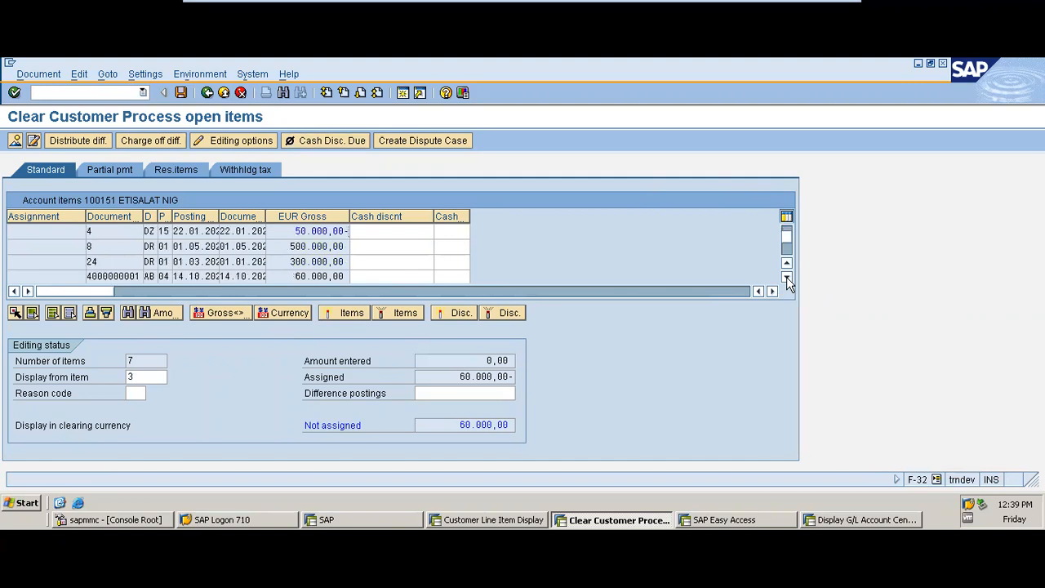
double_click(309, 277)
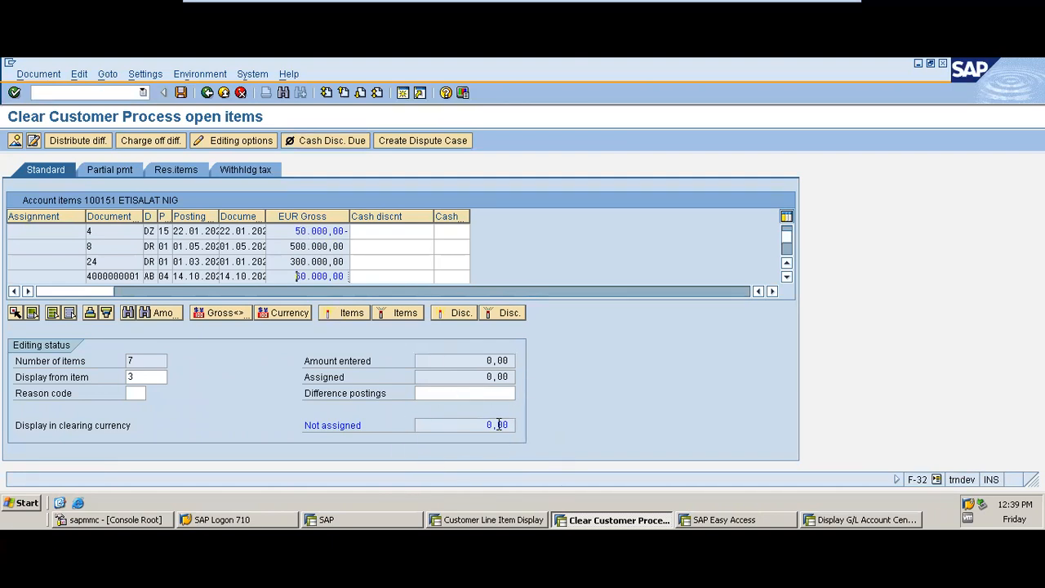
- Simulate the customer clearing document for the assigned items and post it in company code MOON
click(41, 74)
click(51, 105)
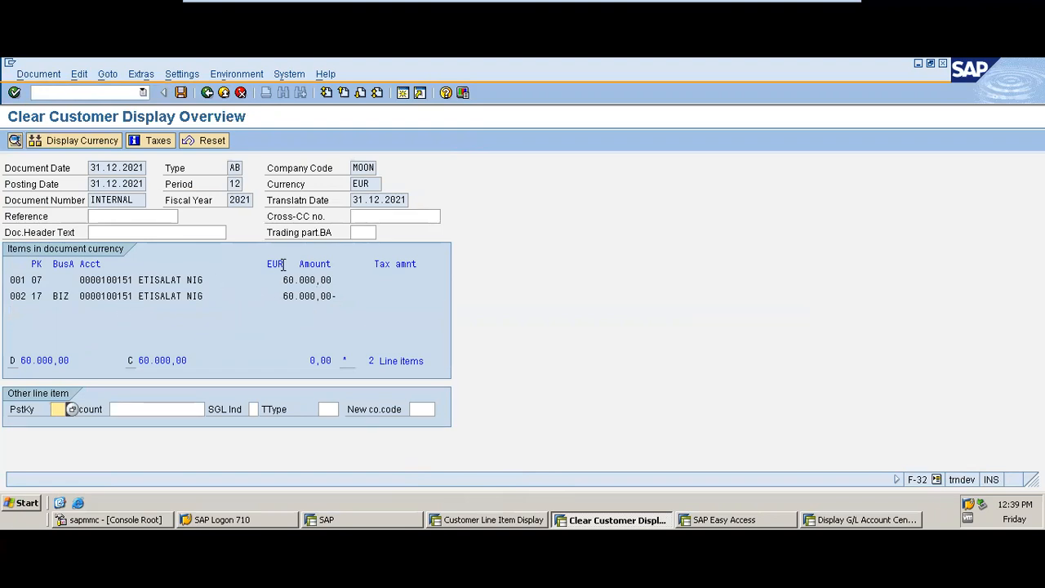
click(181, 94)
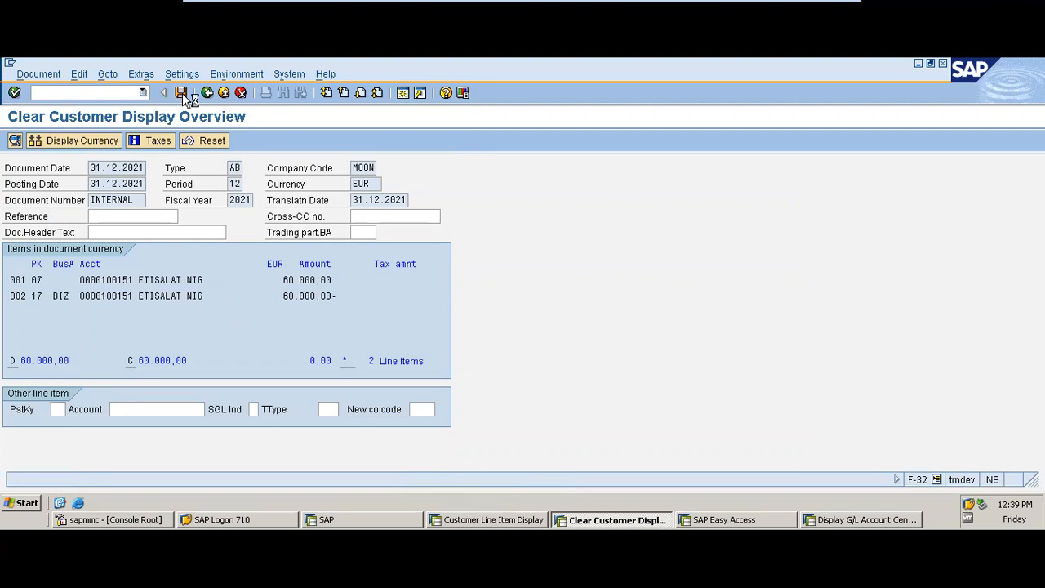
- Reload the ETISALAT NIG customer's open items in F-32 and try assigning the 120.000,00 and 500.000,00 EUR invoices
click(508, 520)
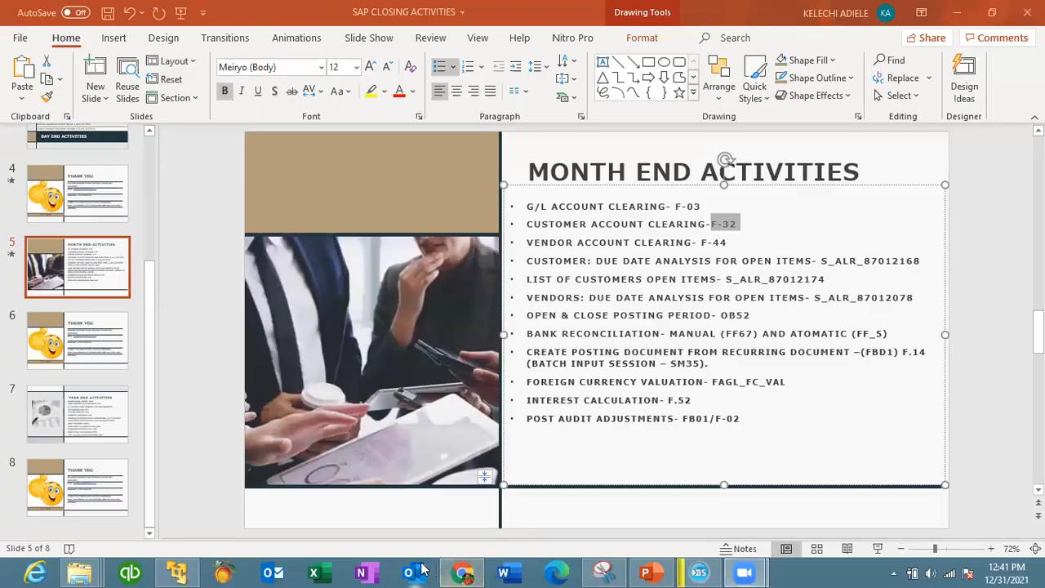
click(174, 570)
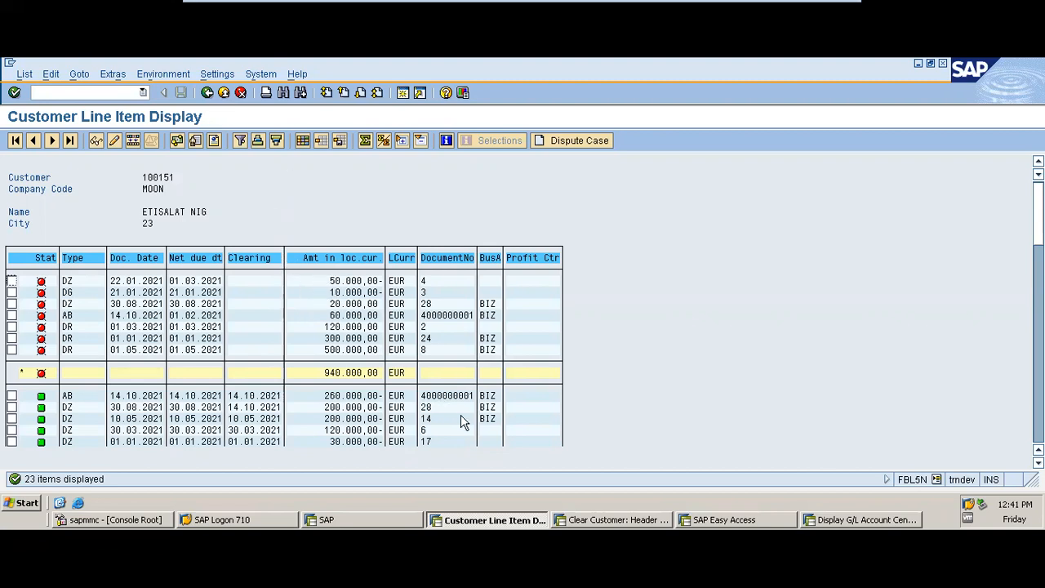
click(608, 519)
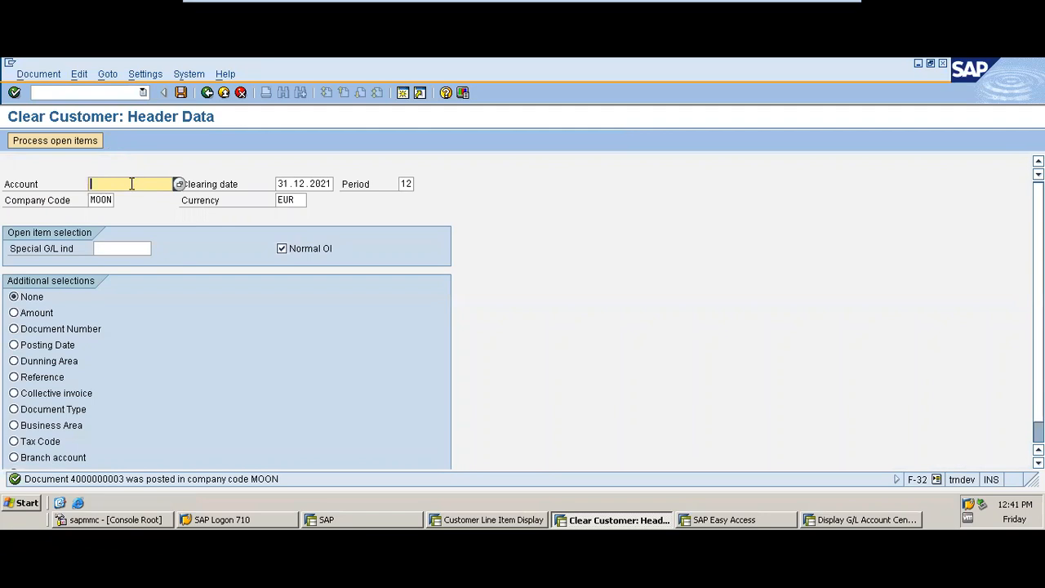
click(131, 184)
click(131, 197)
click(33, 141)
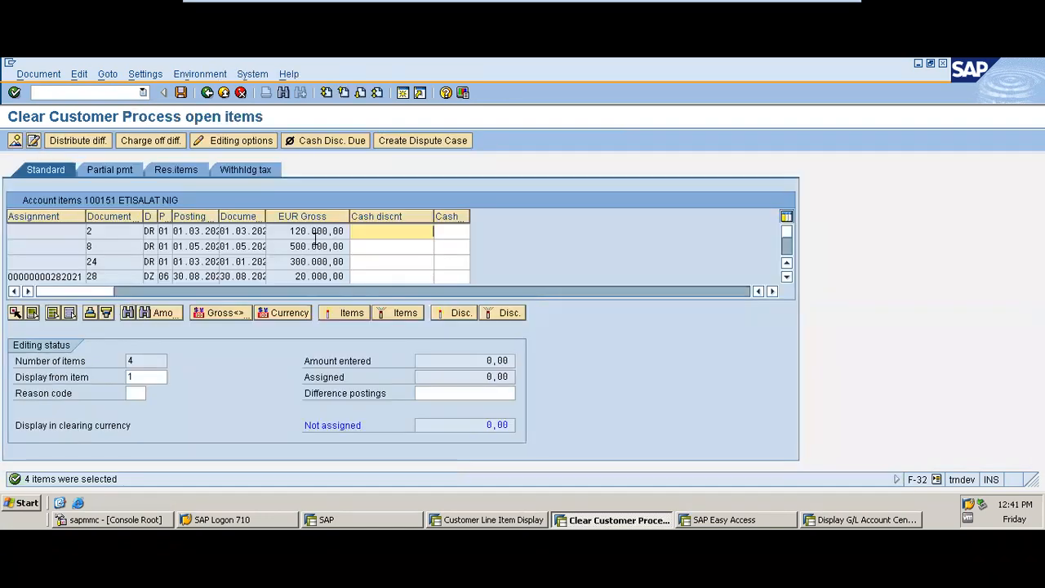
double_click(311, 232)
double_click(313, 246)
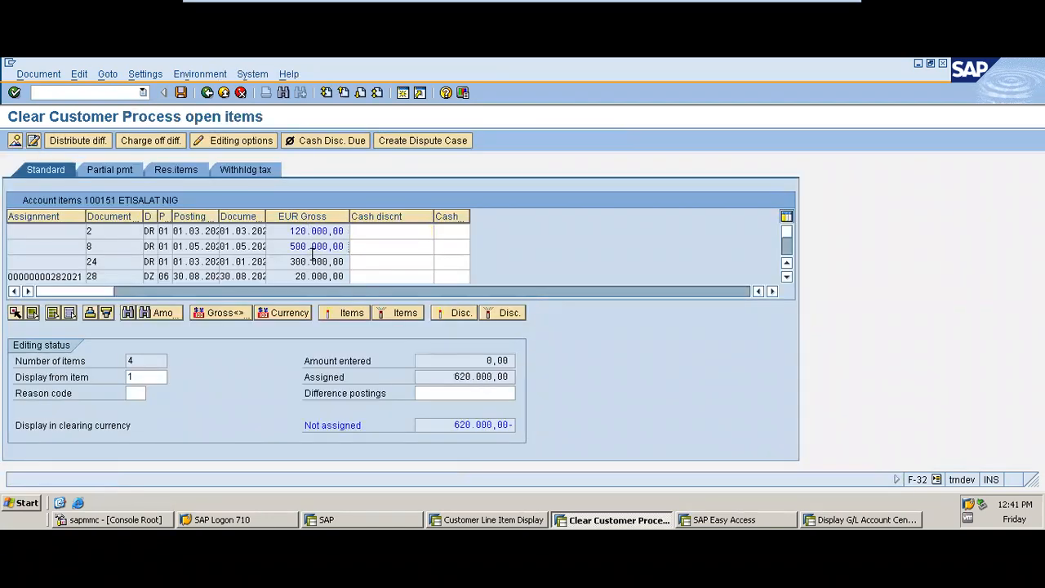
click(206, 92)
- Refresh the ETISALAT NIG customer's line item display in its own session to check the posted clearing
click(527, 523)
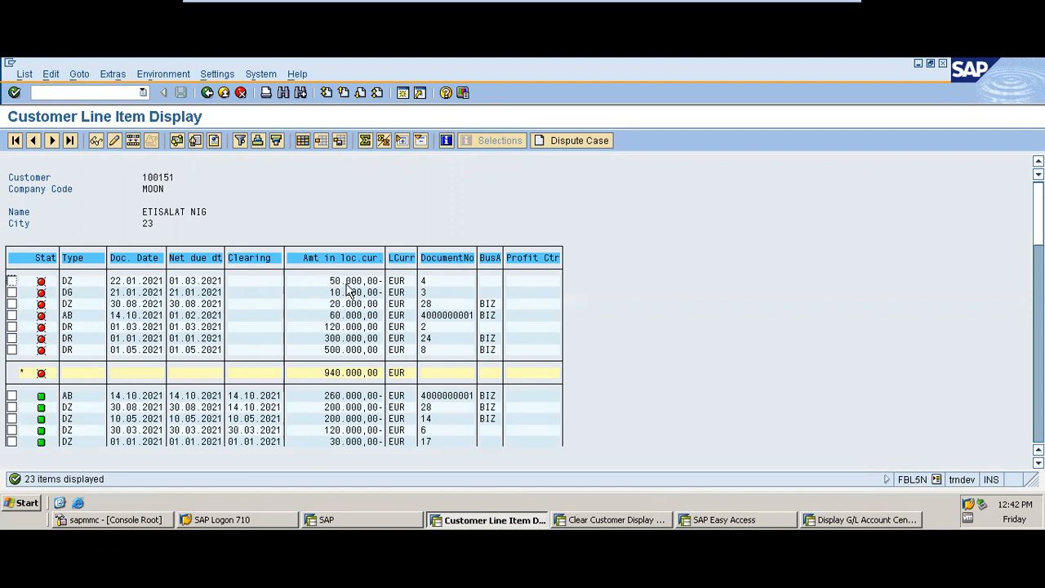
click(24, 74)
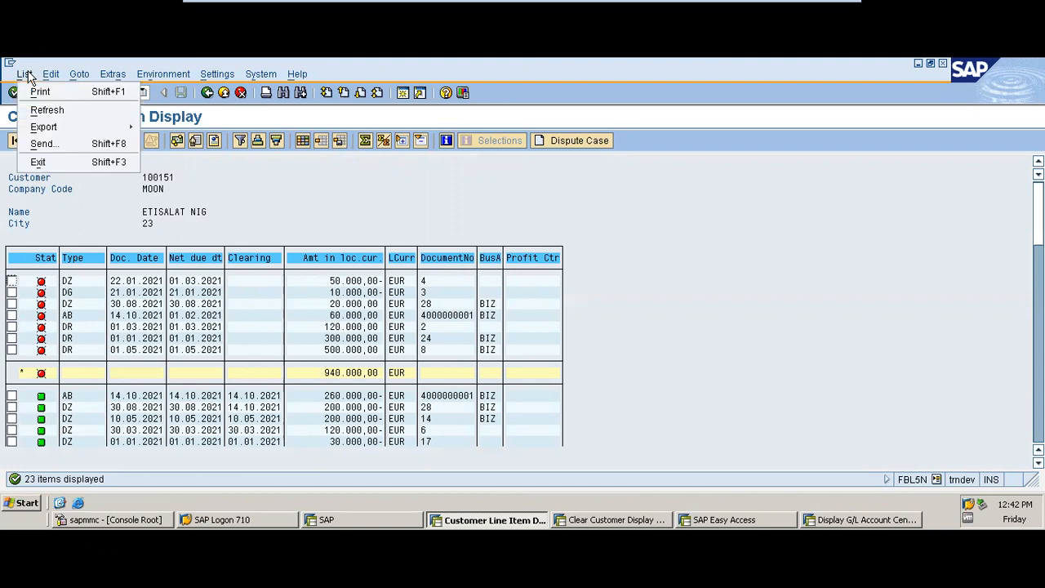
click(52, 113)
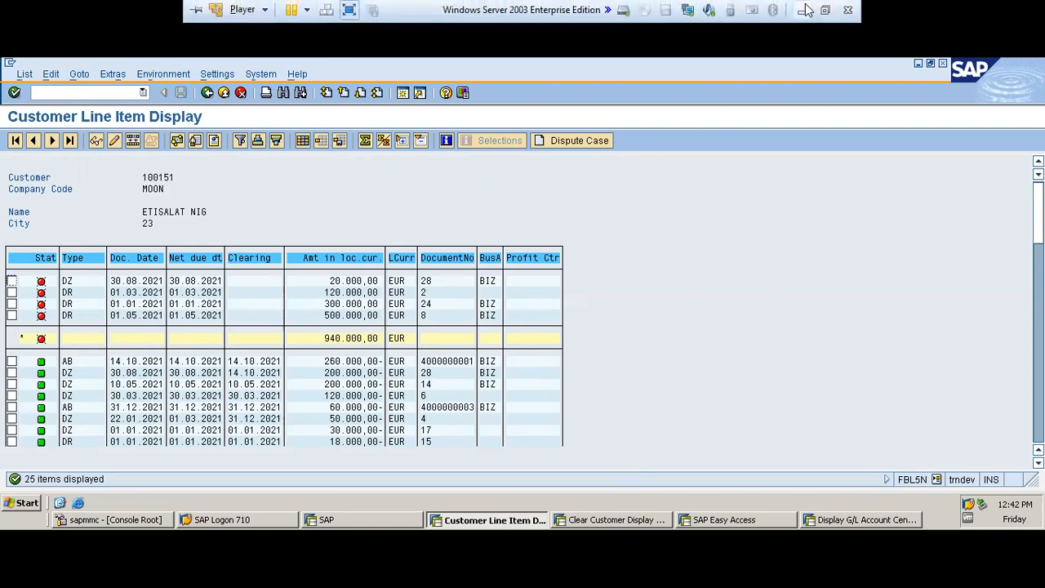
click(804, 7)
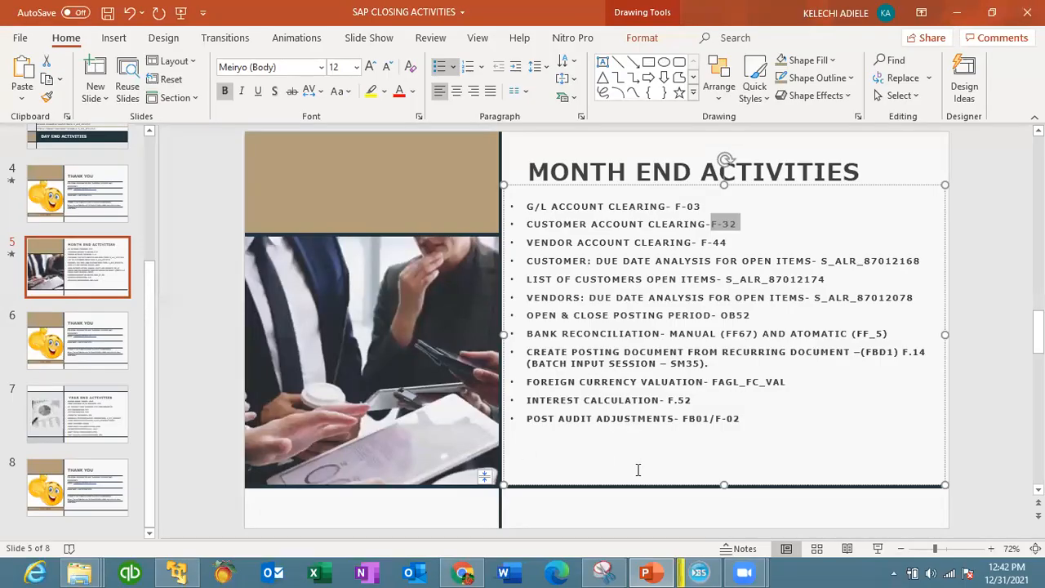
click(177, 573)
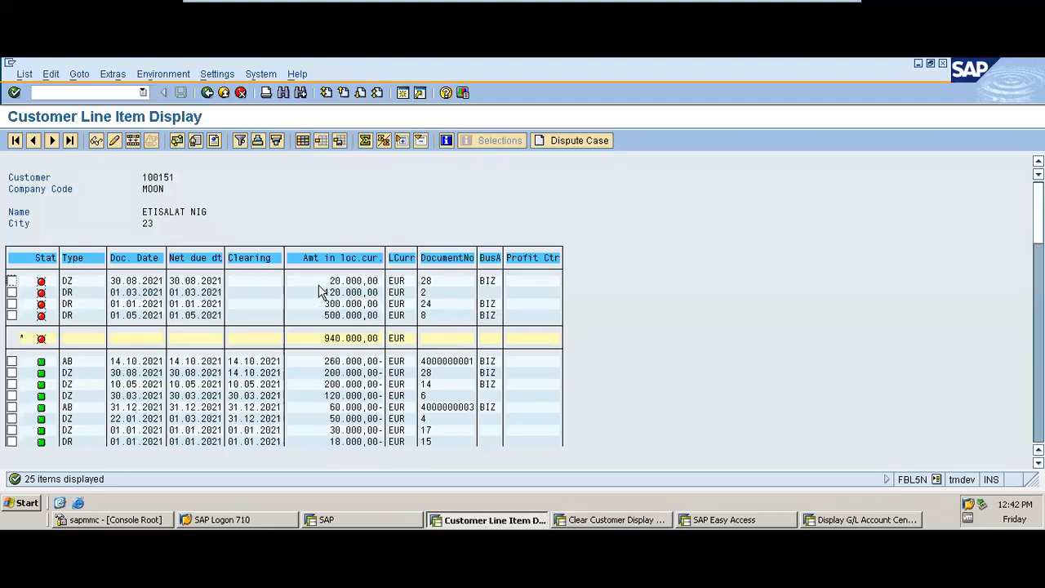
- Run the customer line item display again for the ETISALAT NIG customer in company code MOON and review its cleared items
click(207, 93)
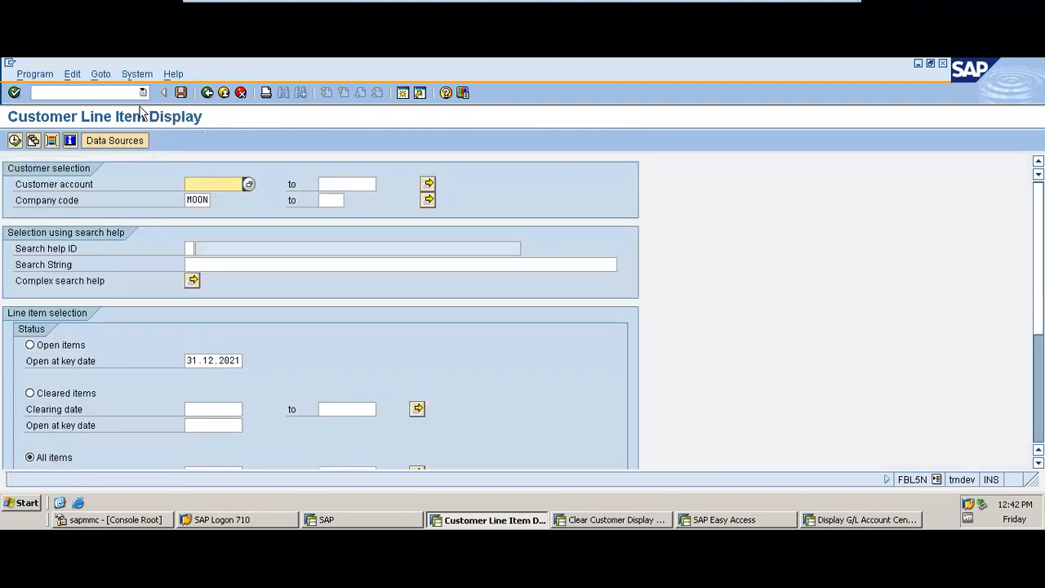
click(229, 187)
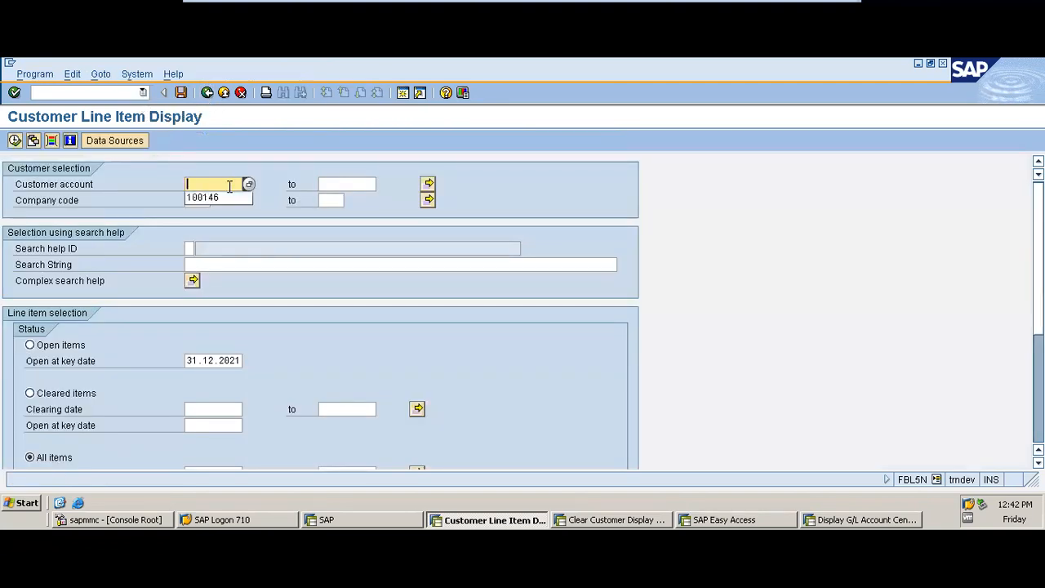
click(236, 244)
click(15, 141)
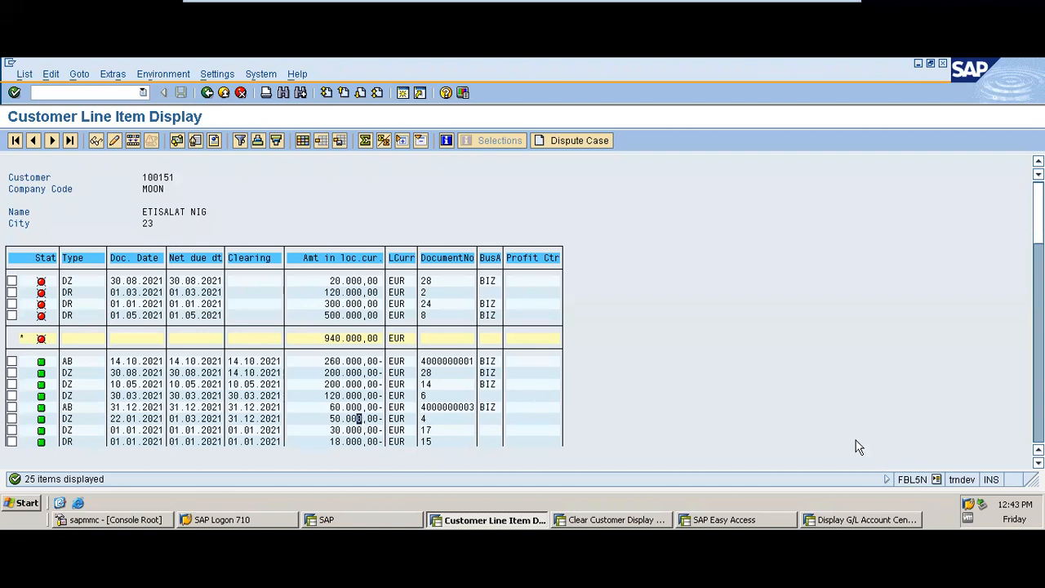
click(1038, 463)
click(1039, 463)
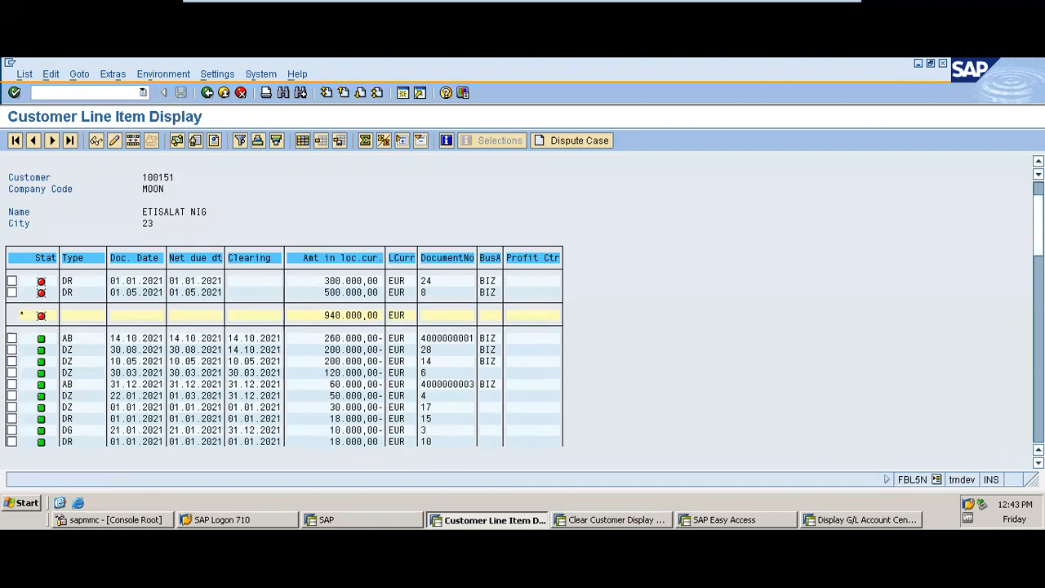
click(1039, 463)
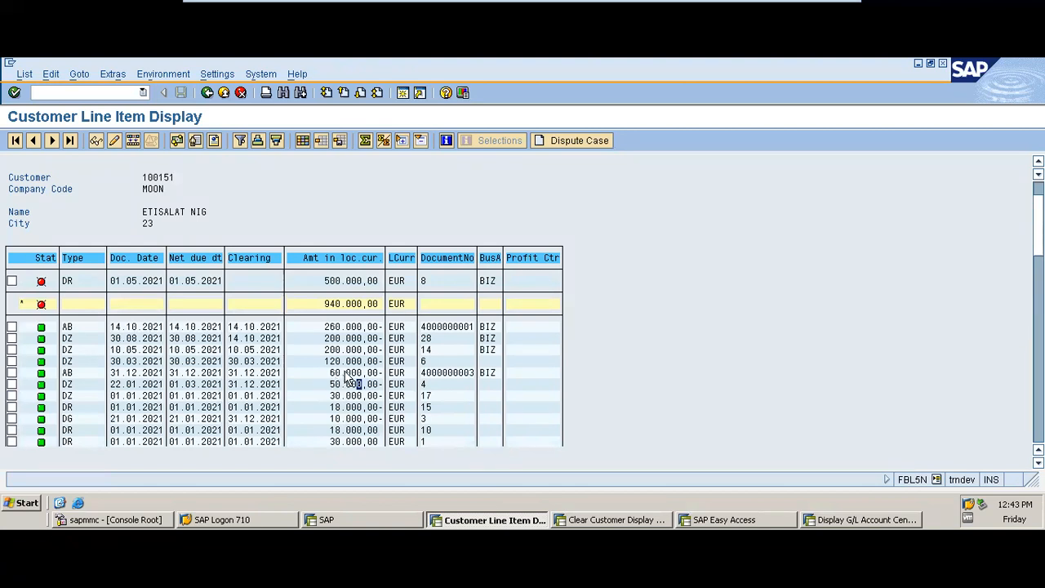
- Discard the pending F-32 clearing entry and load the ETISALAT NIG customer's open items again to review them
click(628, 527)
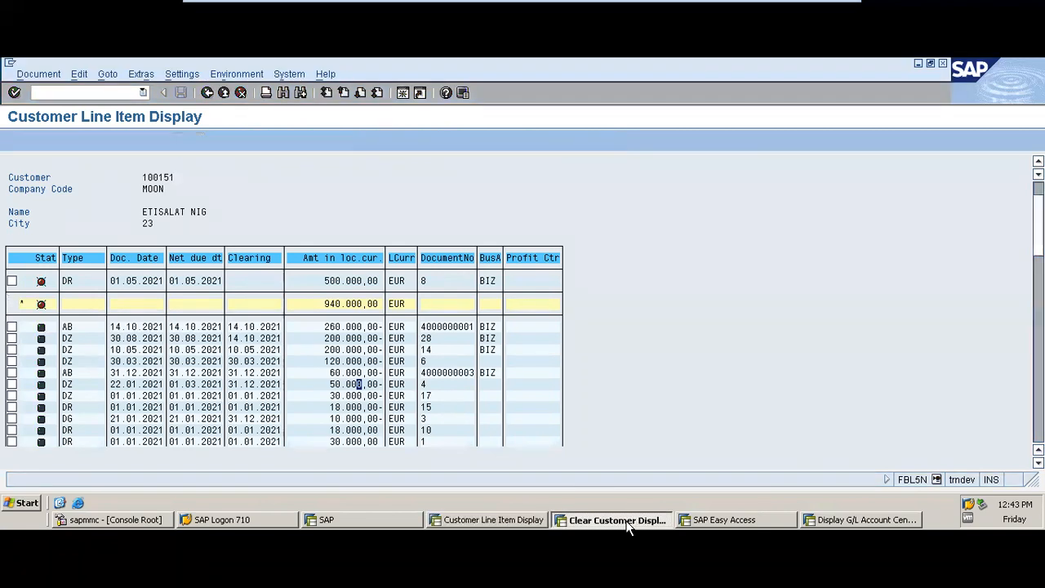
click(209, 93)
click(228, 350)
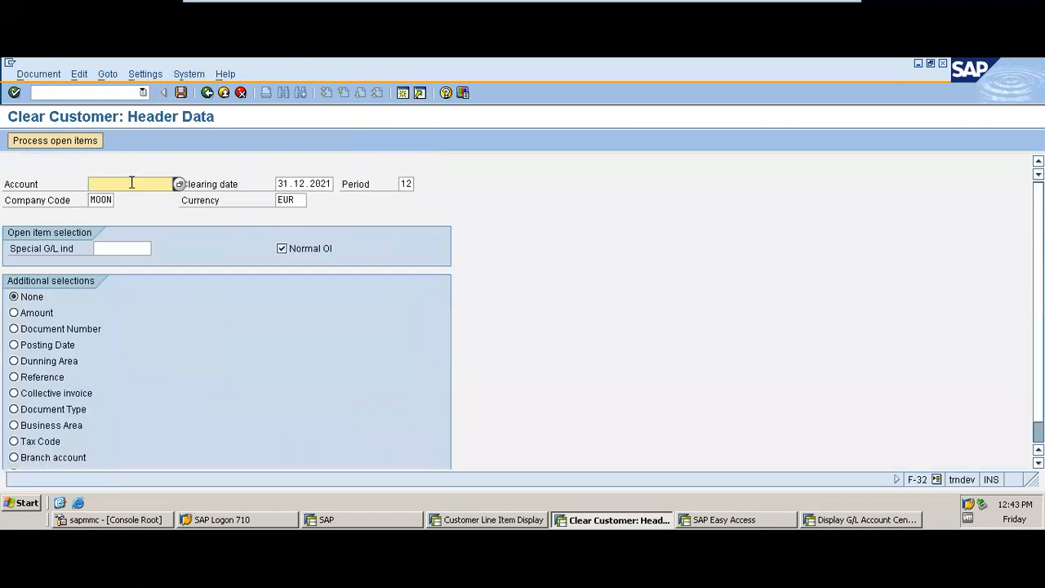
click(132, 183)
click(132, 198)
click(82, 140)
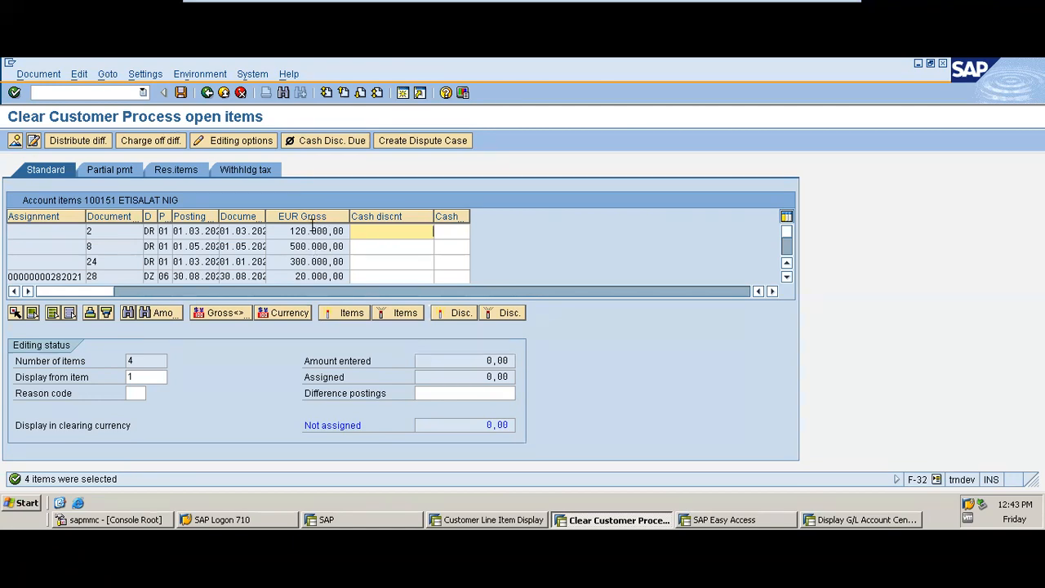
- Exit the F-32 customer clearing, discarding its data, and return to the SAP Easy Access screen
click(208, 94)
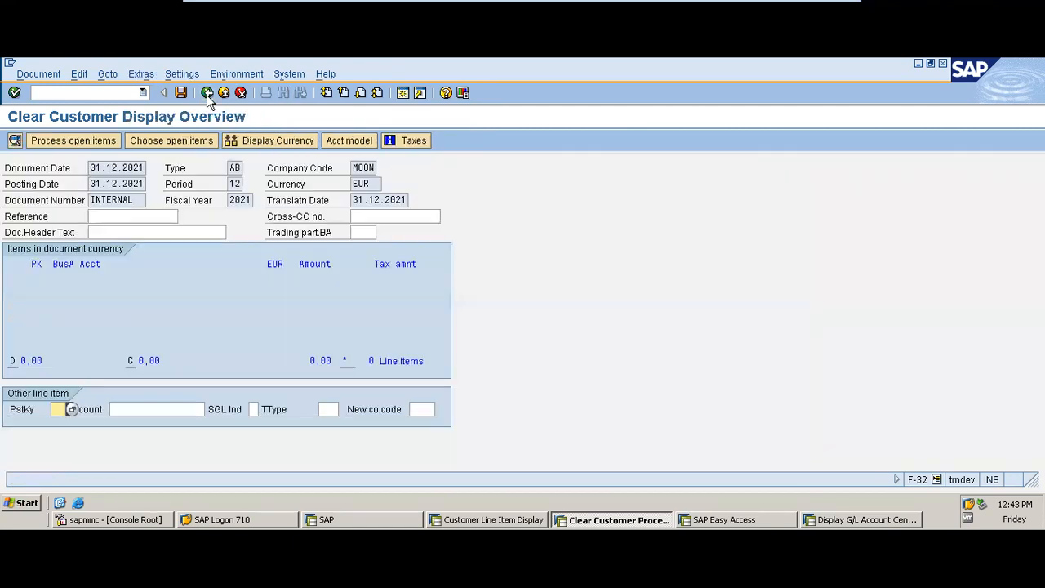
click(207, 94)
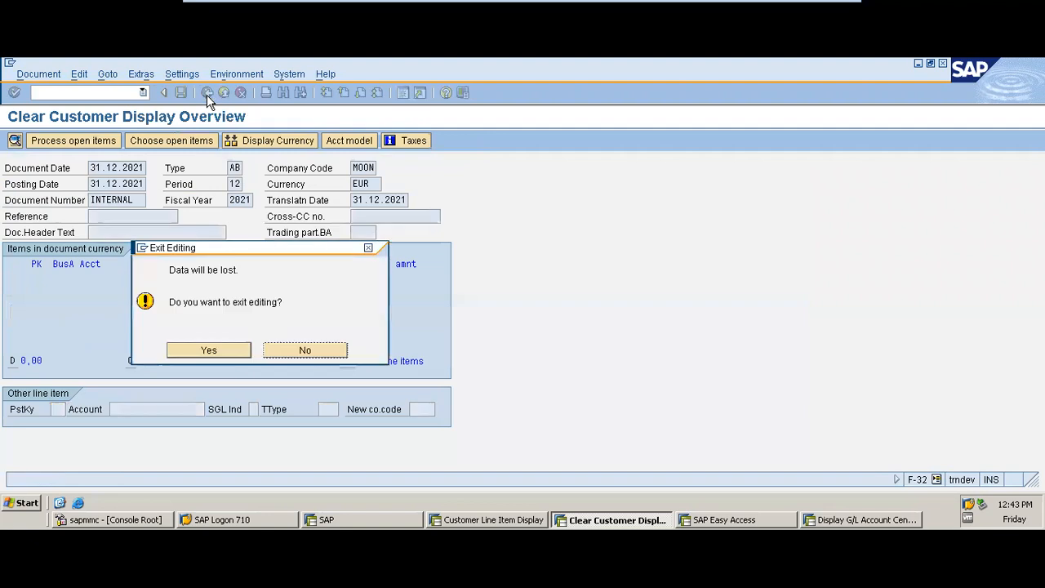
click(210, 348)
click(209, 95)
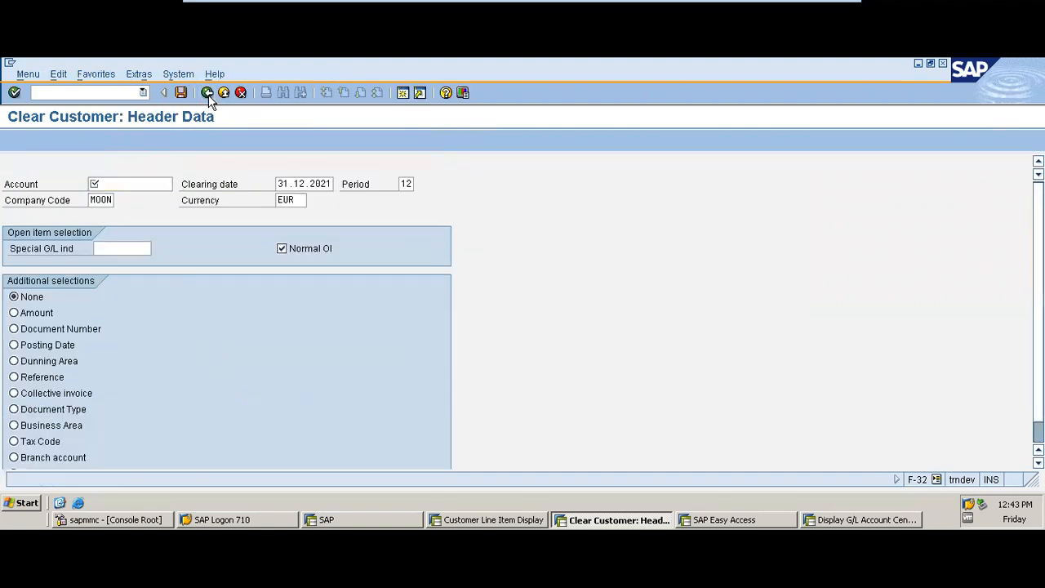
- Start a customer invoice with transaction FB70 and choose ETISALAT NIG from company code MOON's customers as the customer
text(FB70)
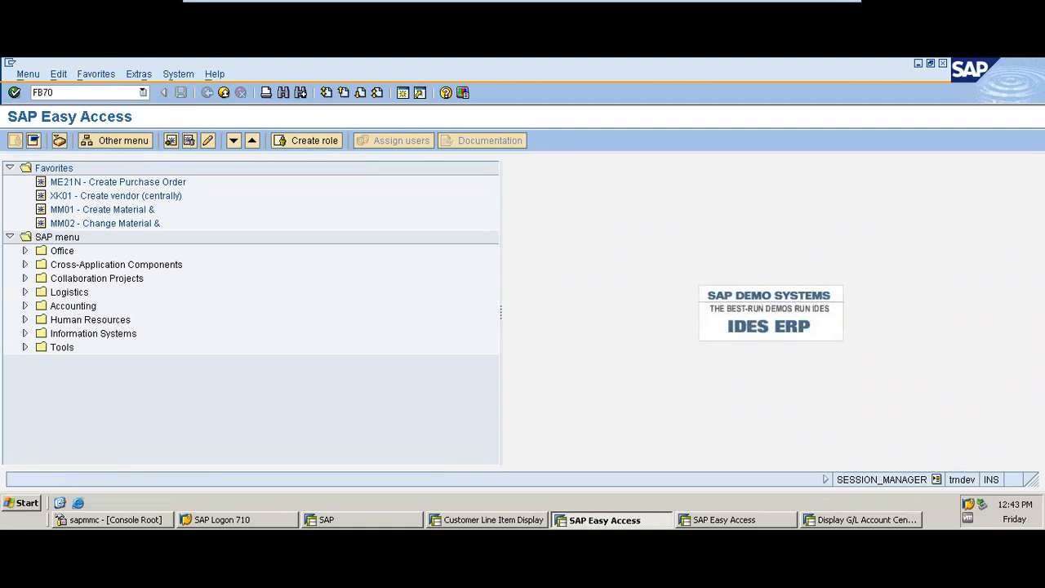
key(Return)
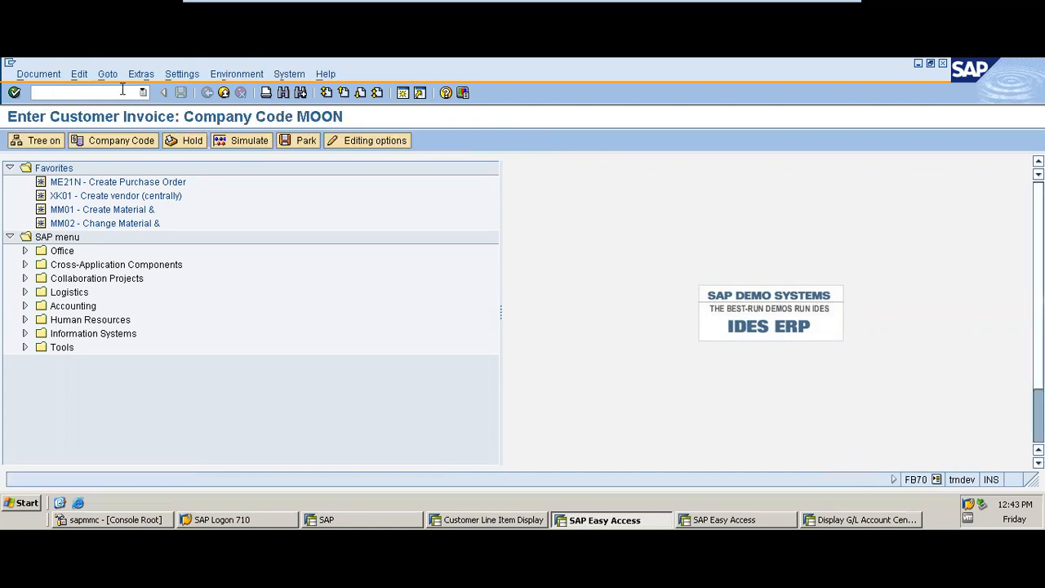
click(193, 234)
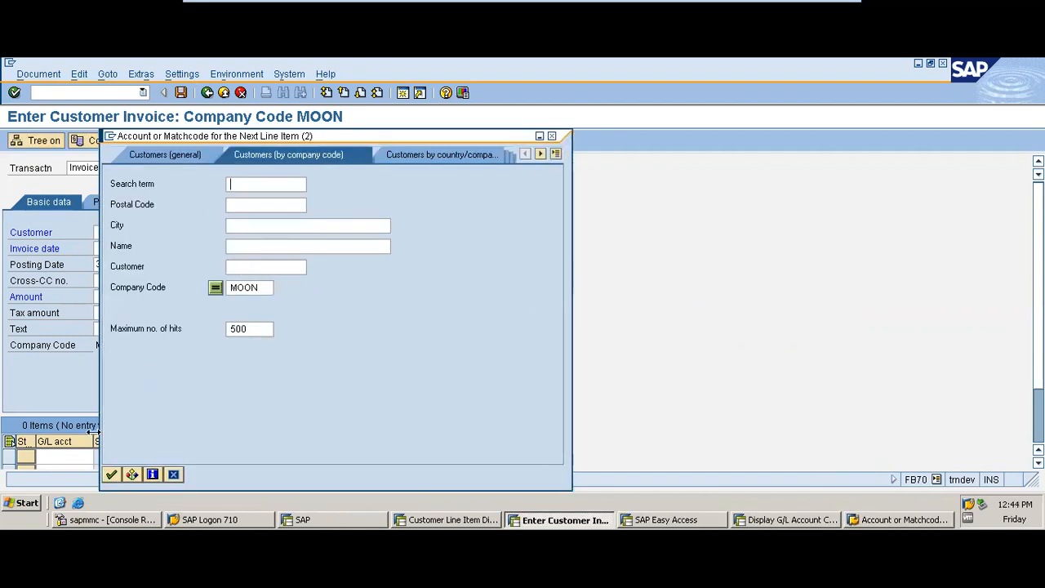
click(111, 475)
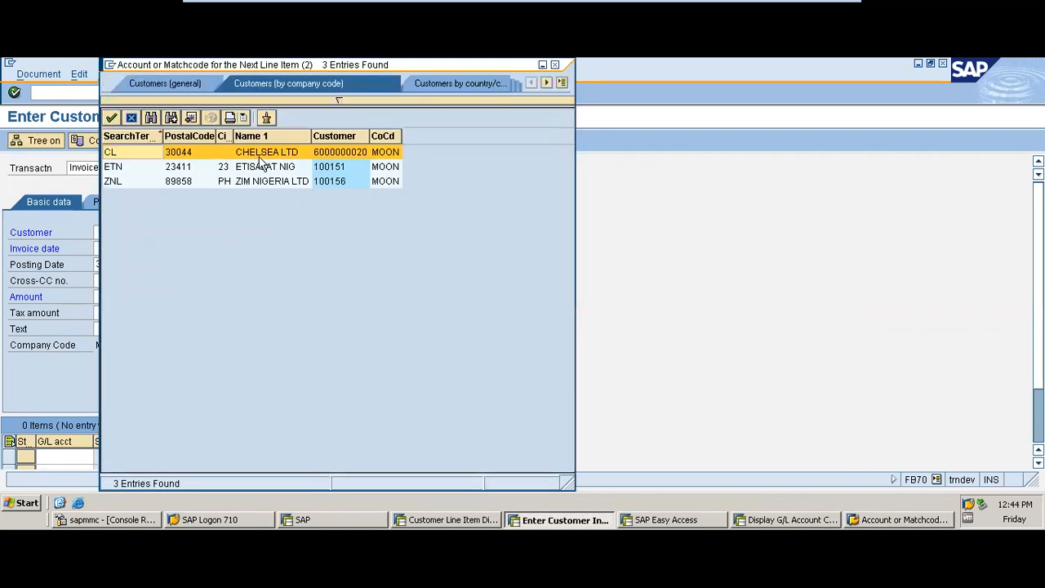
double_click(268, 170)
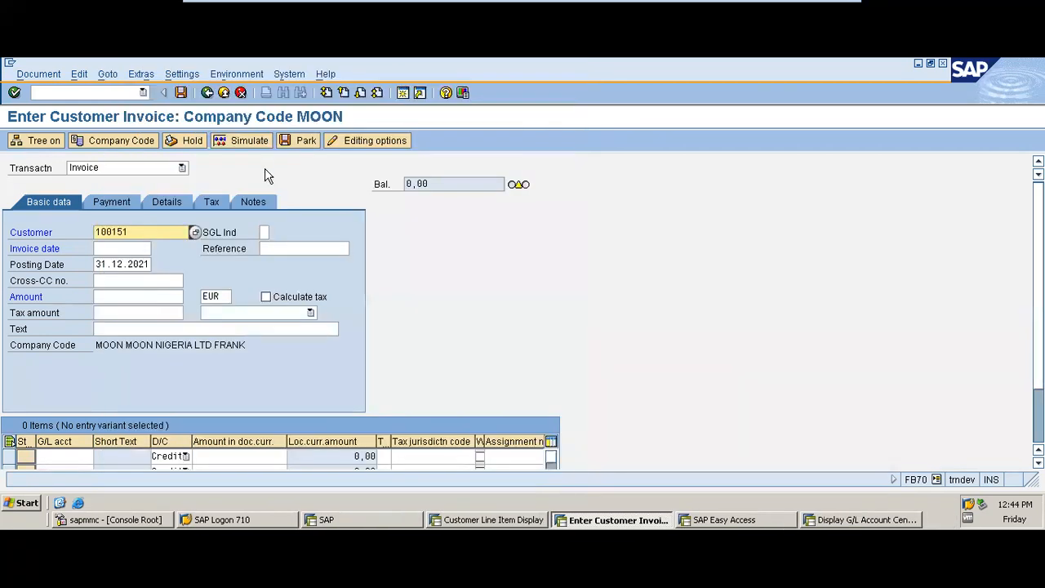
- Set the invoice date to 08.07.2021
click(124, 249)
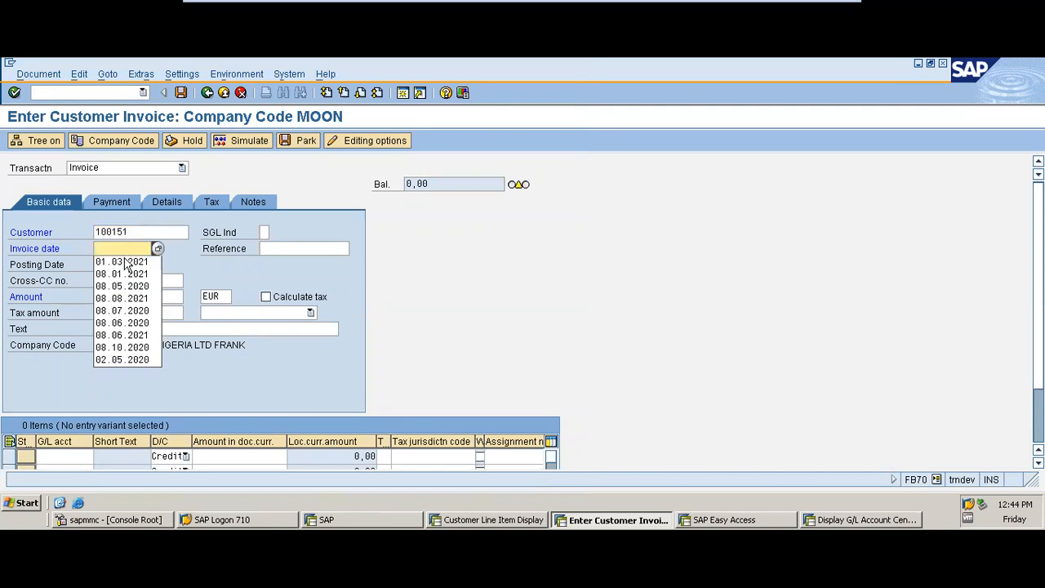
click(132, 309)
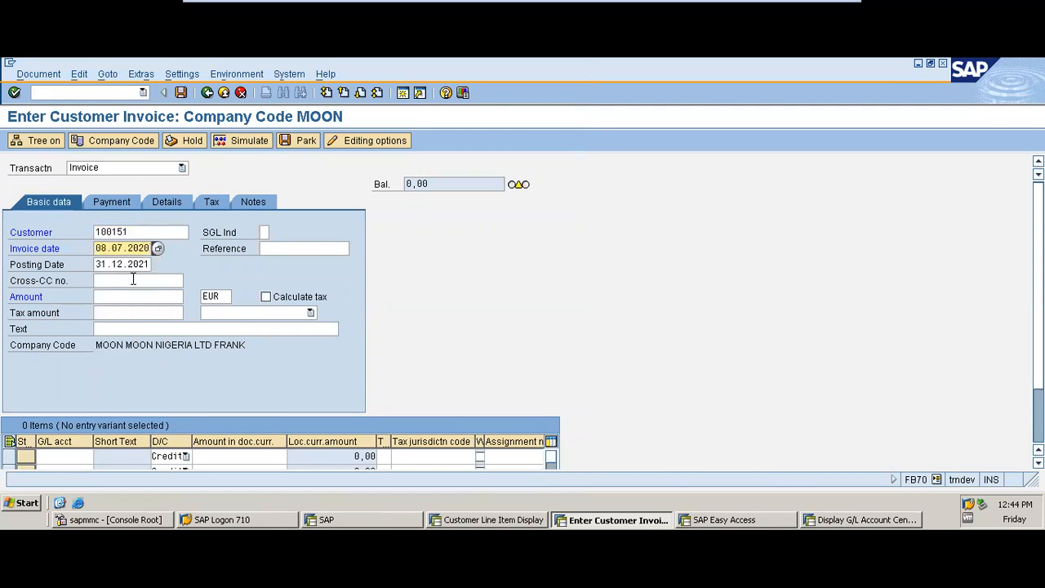
key(BackSpace)
text(1)
- Enter a credit line item on G/L account 4510 with an amount of 120000 and have the entry checked
click(73, 459)
click(74, 459)
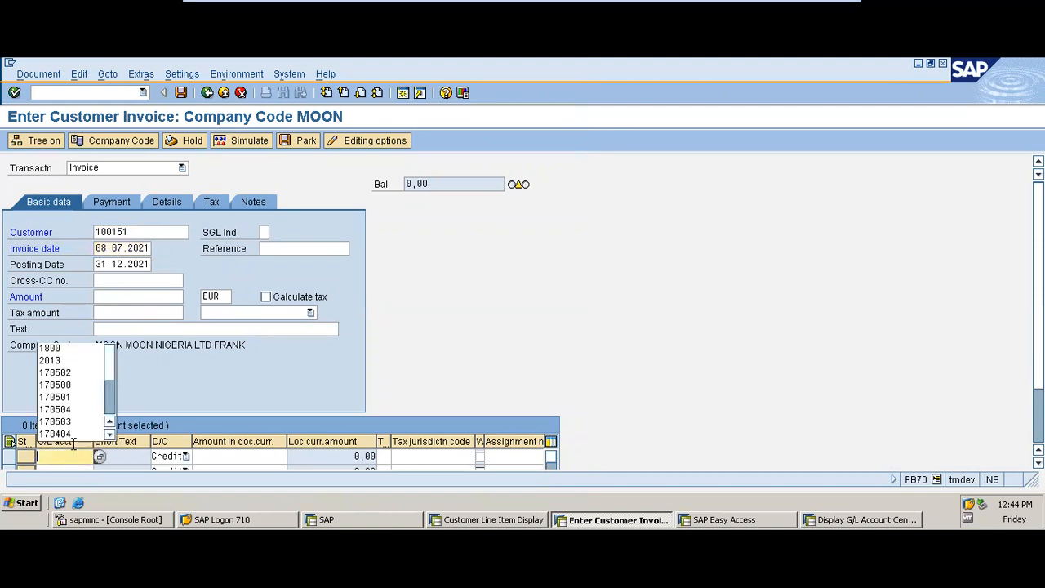
click(110, 390)
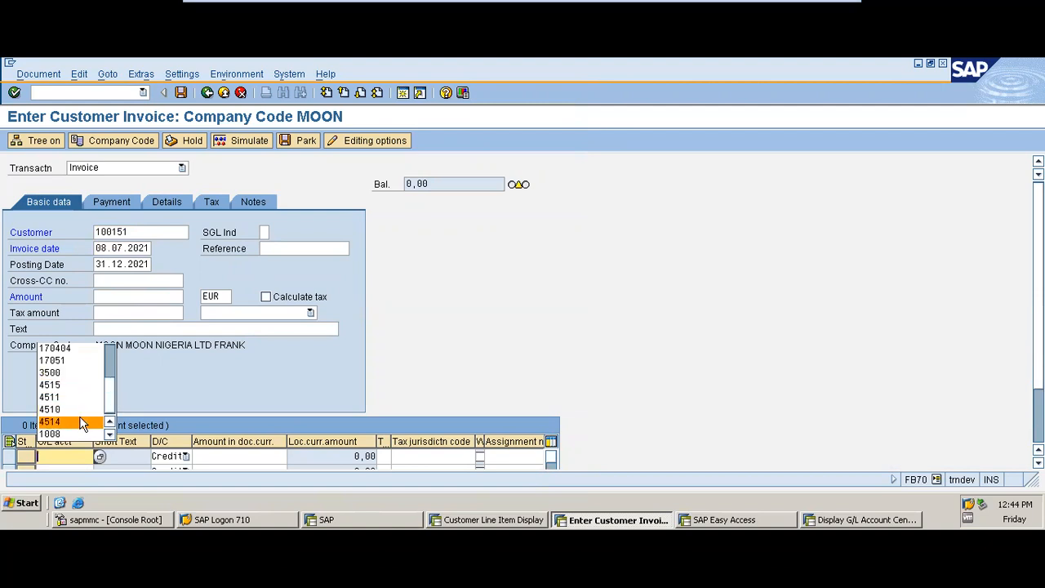
click(80, 409)
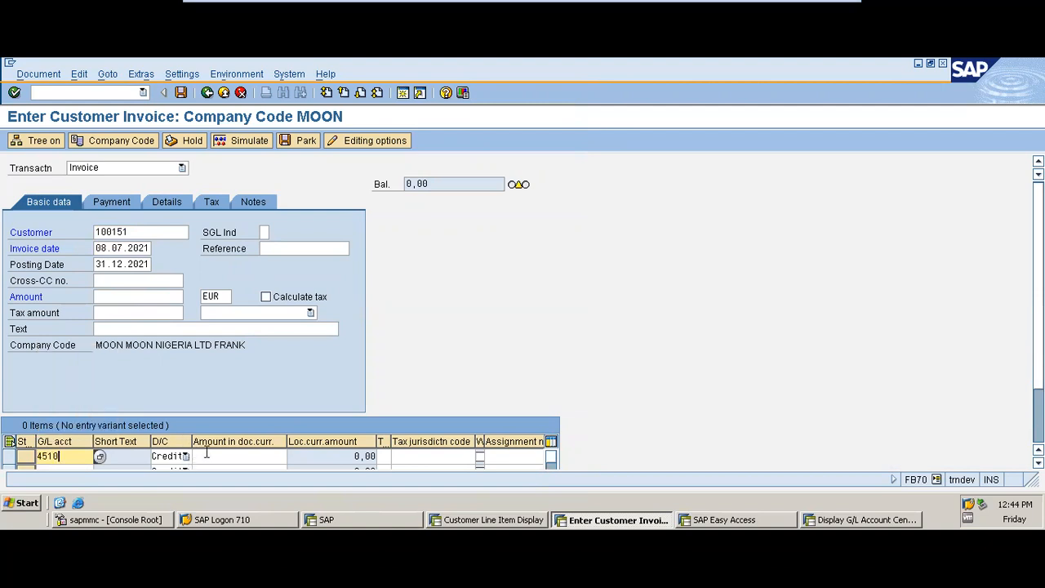
click(208, 456)
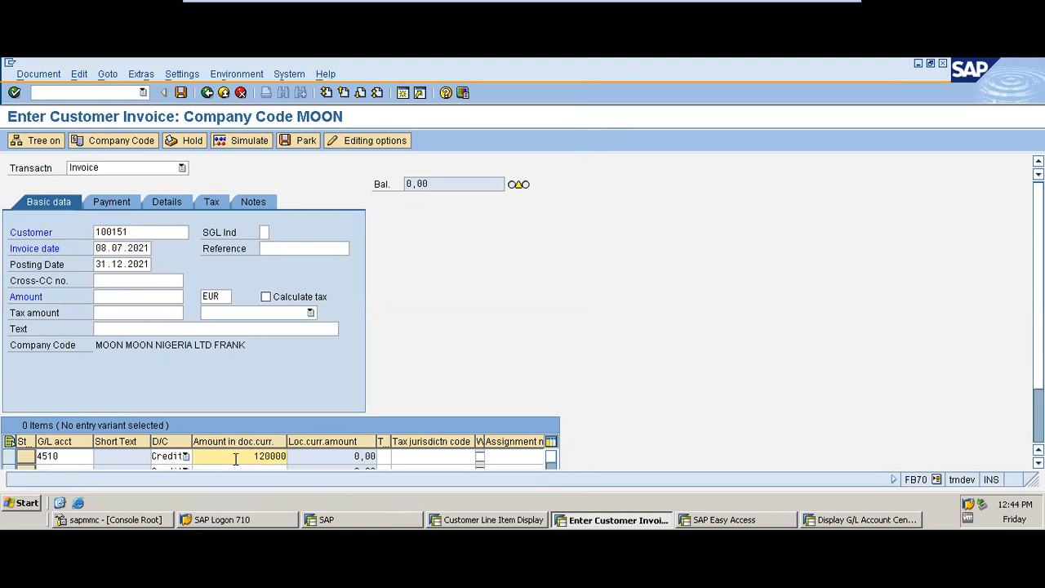
key(Tab)
key(Return)
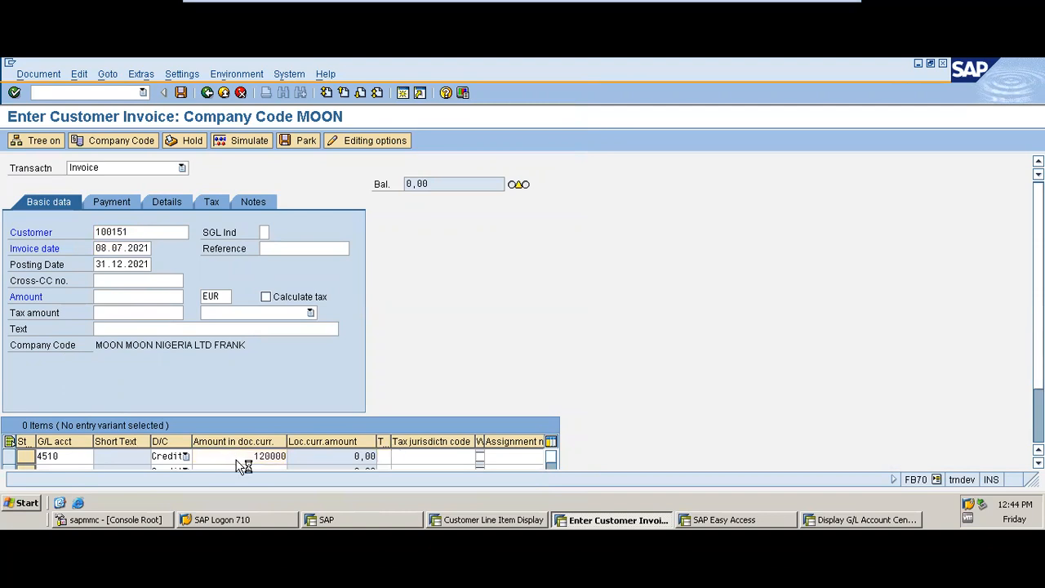
click(369, 377)
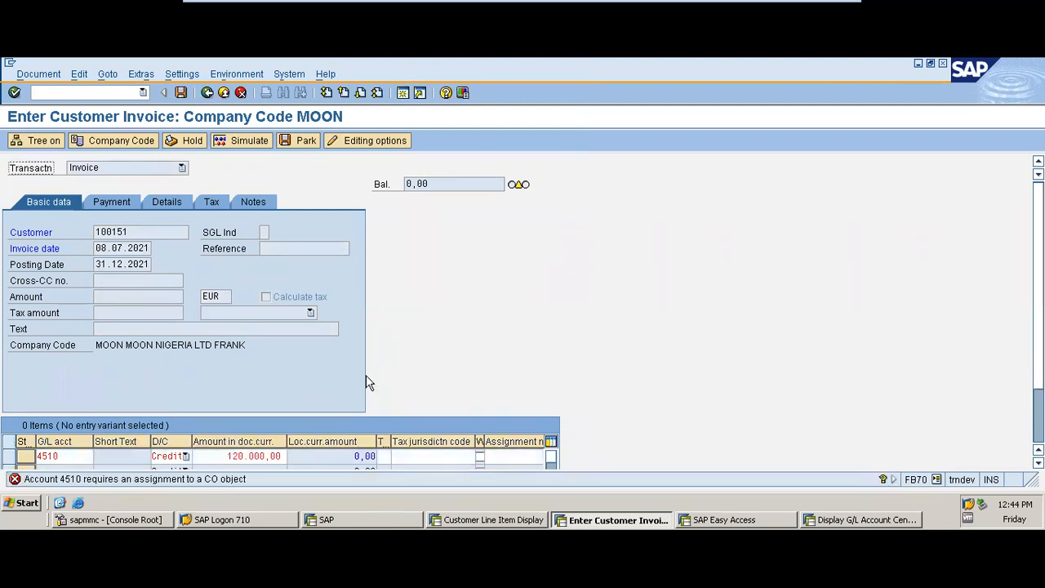
- Assign the IT OPT (IT OPERATIONS) cost center to the G/L account 4510 line item and validate it
click(210, 458)
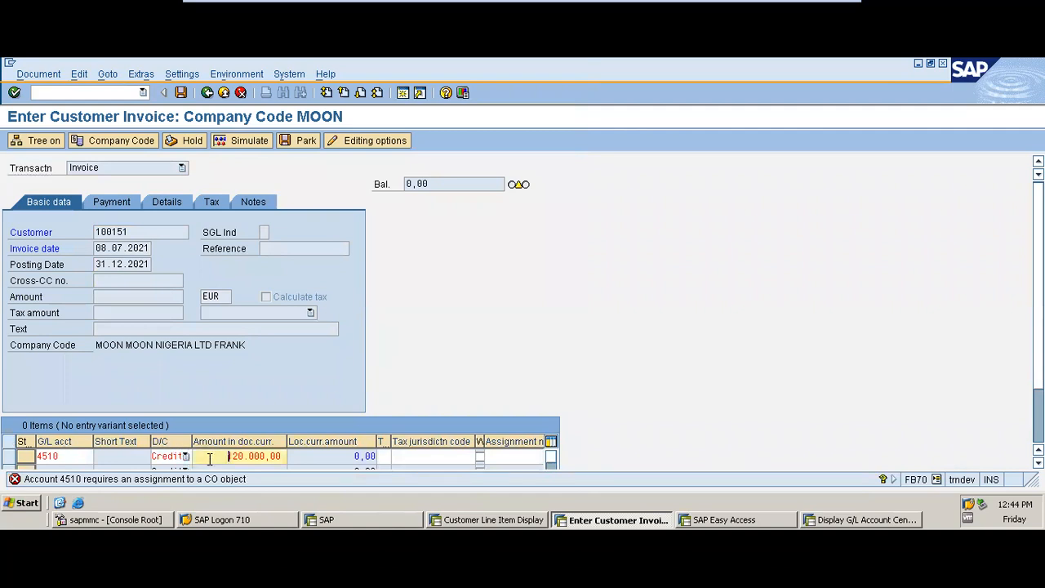
key(Tab)
key(Tab)
key(Tab)
key(Tab)
key(Tab)
key(Tab)
key(Tab)
key(Tab)
key(Tab)
key(Tab)
key(Tab)
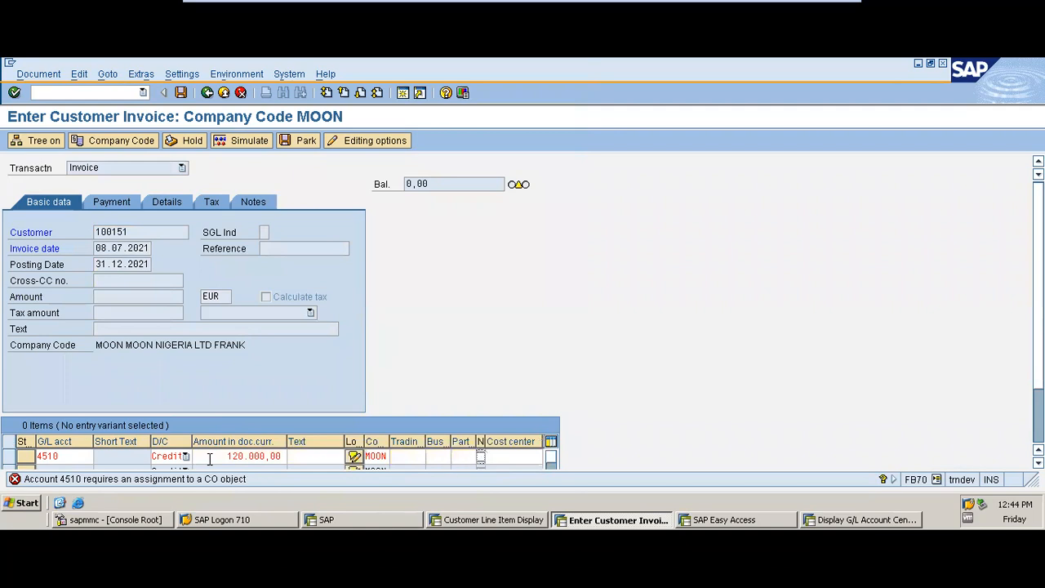
key(Tab)
drag(1039, 286, 1038, 335)
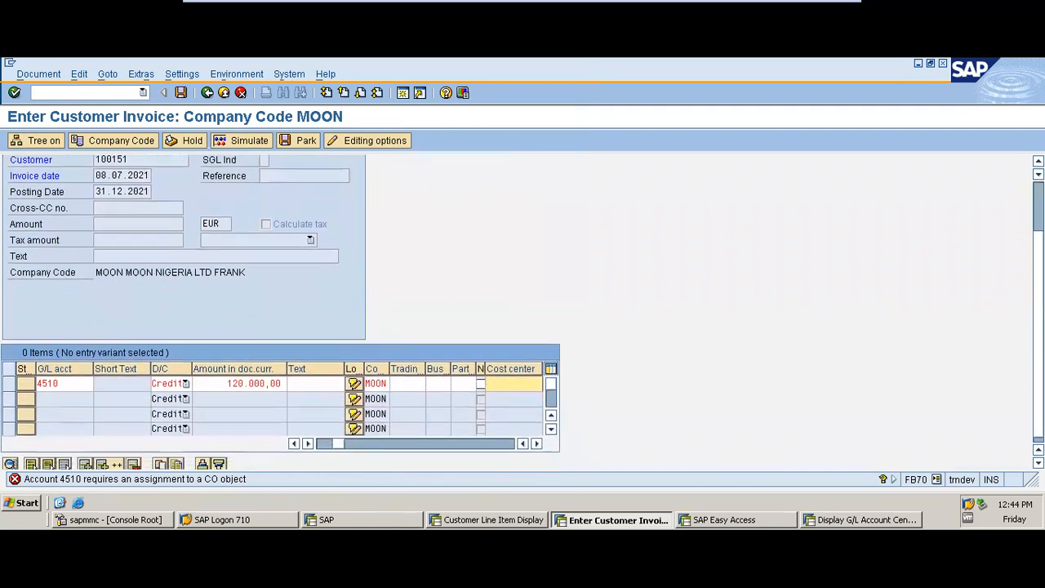
click(537, 443)
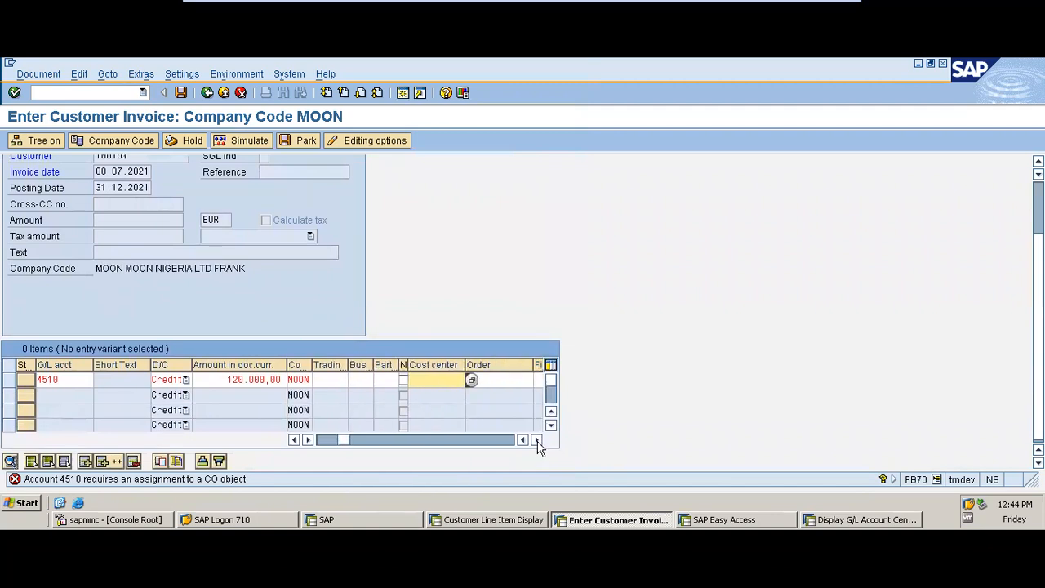
click(472, 381)
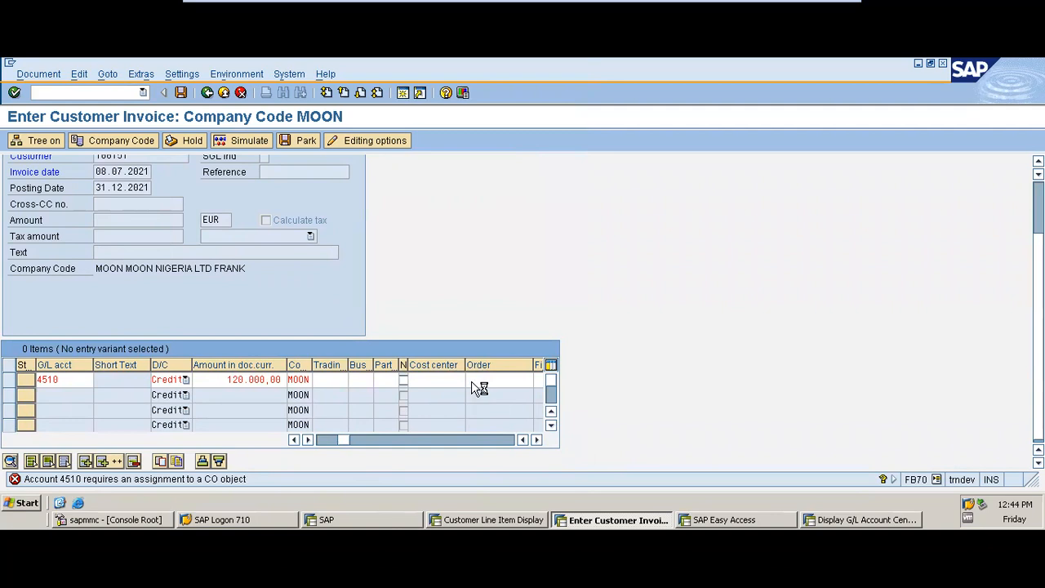
click(126, 474)
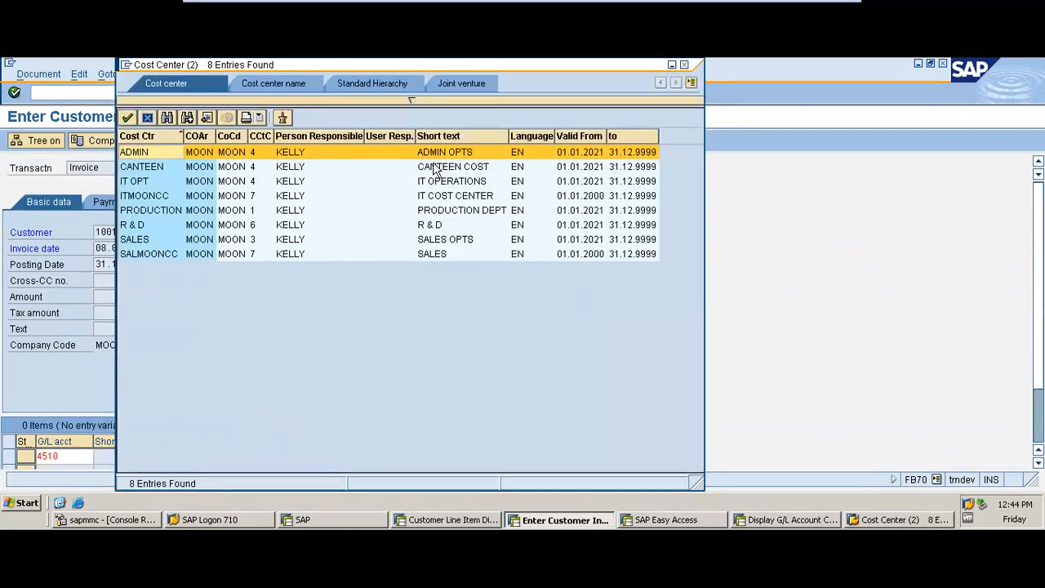
double_click(437, 181)
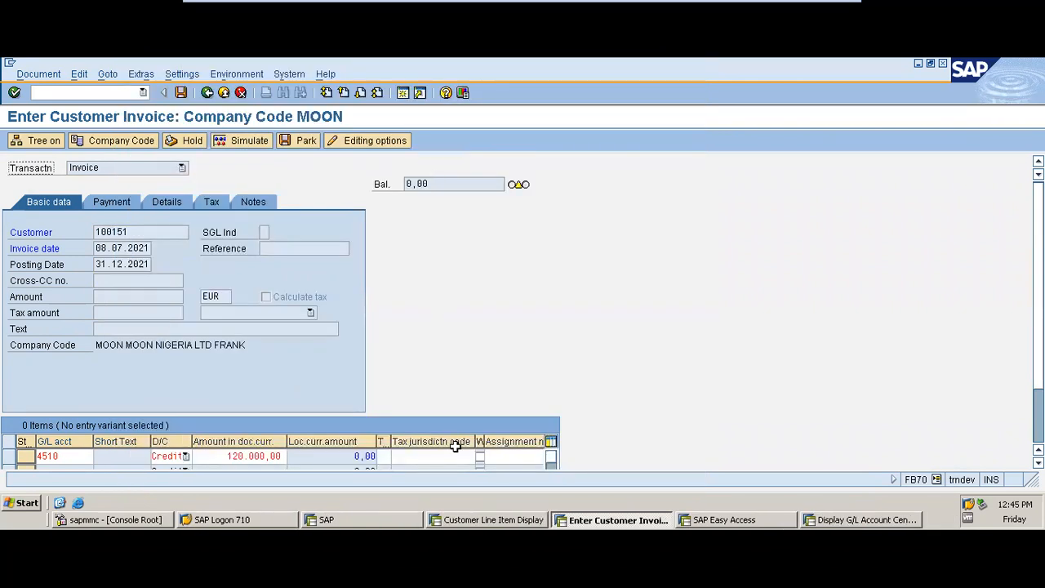
click(226, 216)
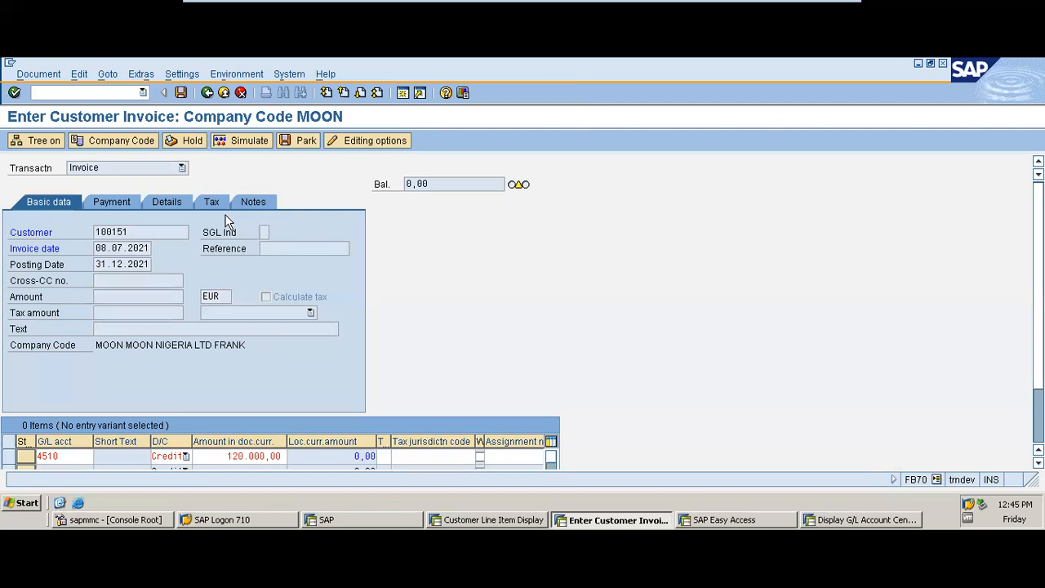
key(Return)
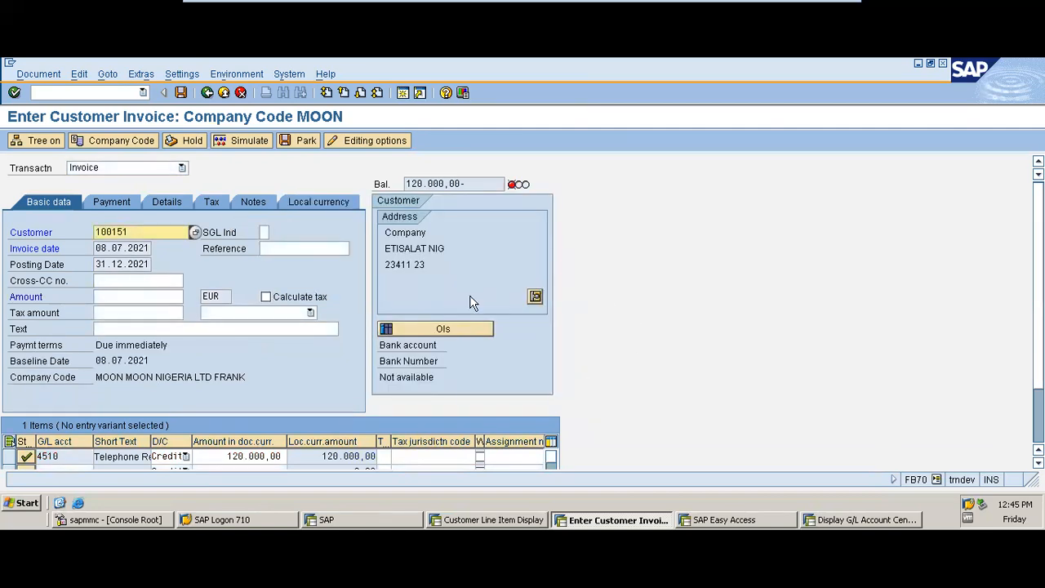
- Set the customer invoice amount to 120000 EUR and post the document after simulating it
click(153, 297)
text(20)
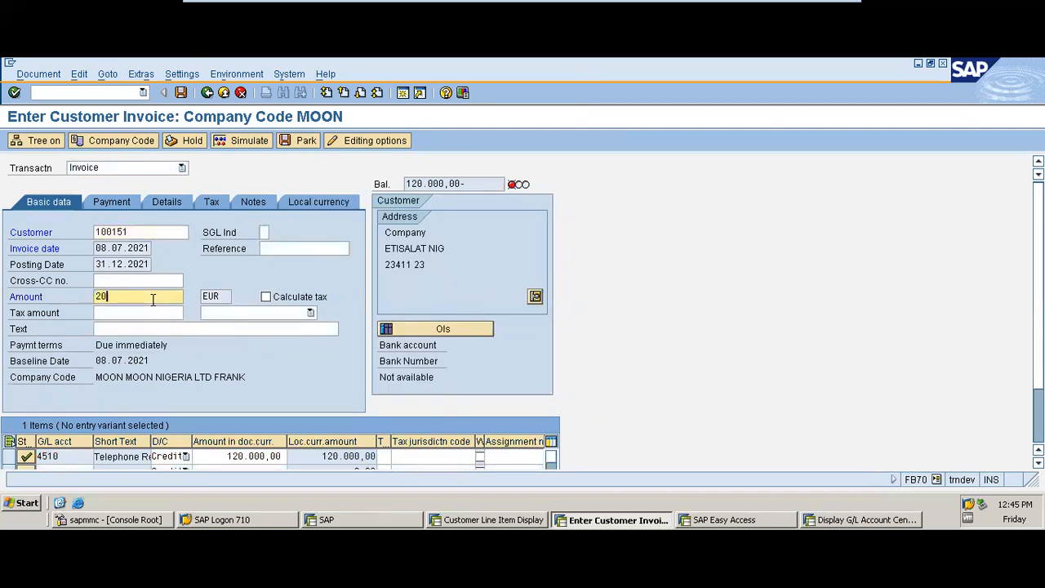
key(BackSpace)
key(BackSpace)
text(120000)
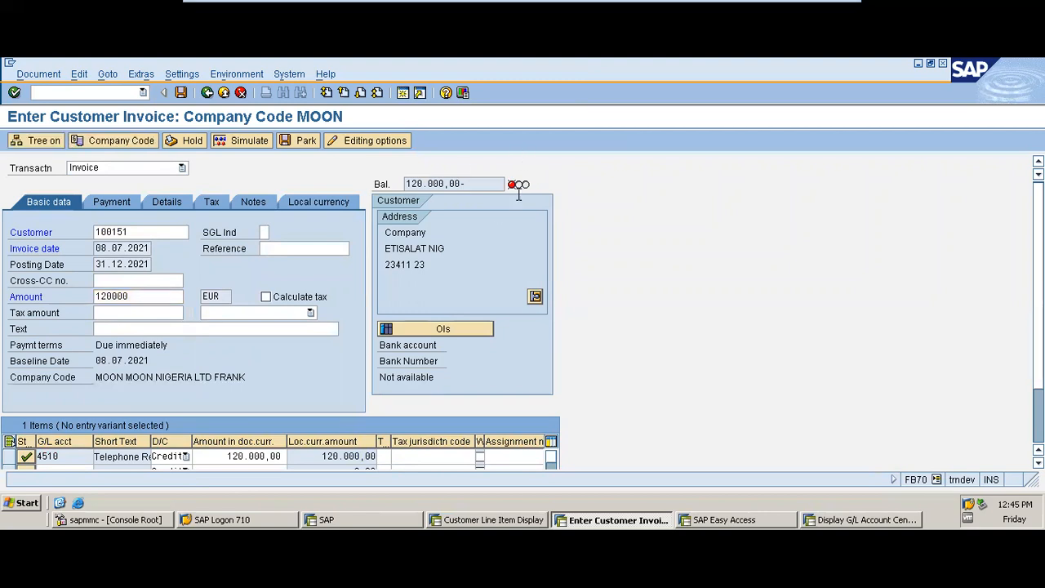
key(Return)
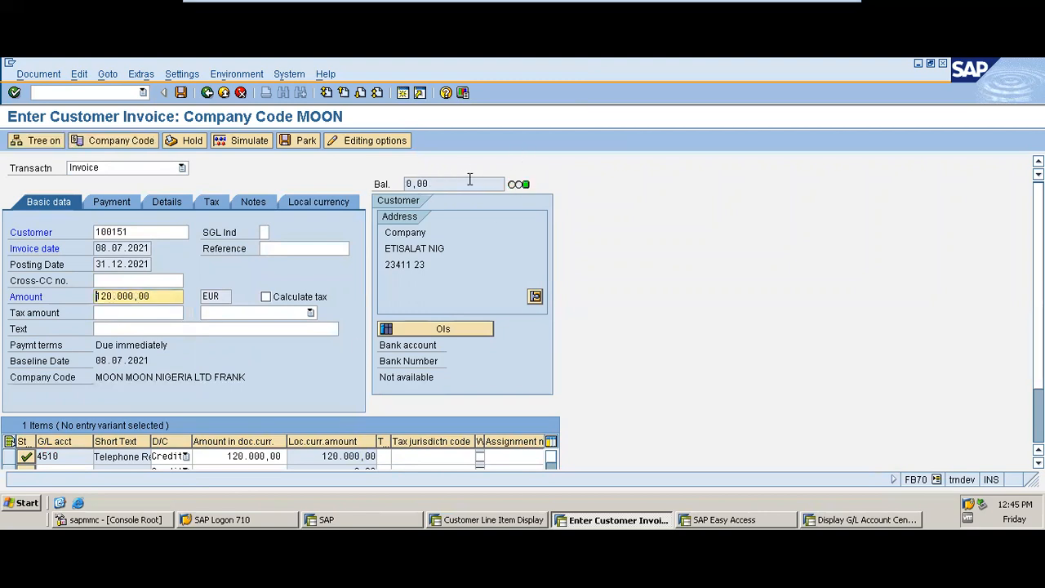
click(252, 142)
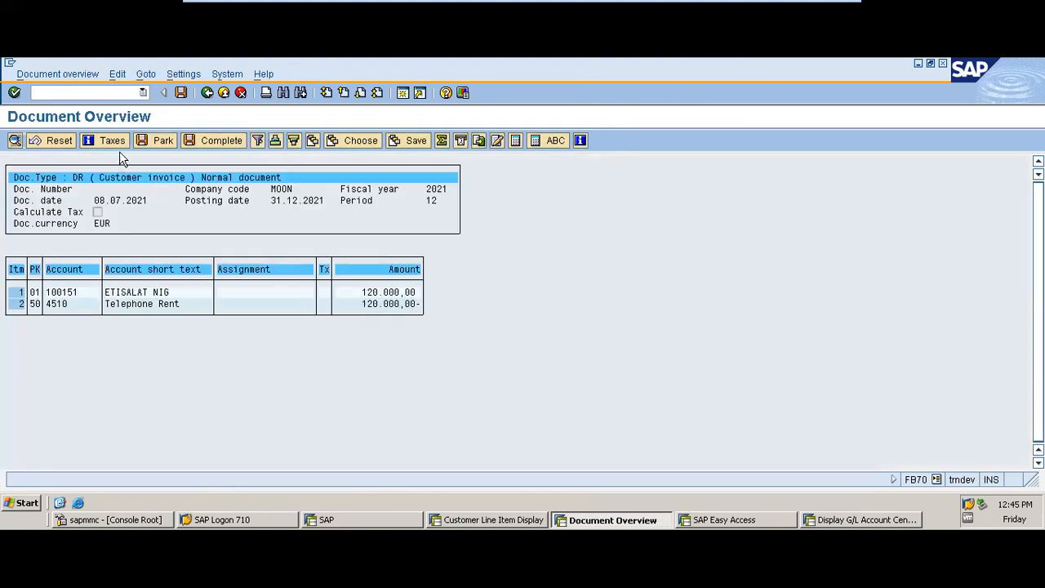
click(182, 95)
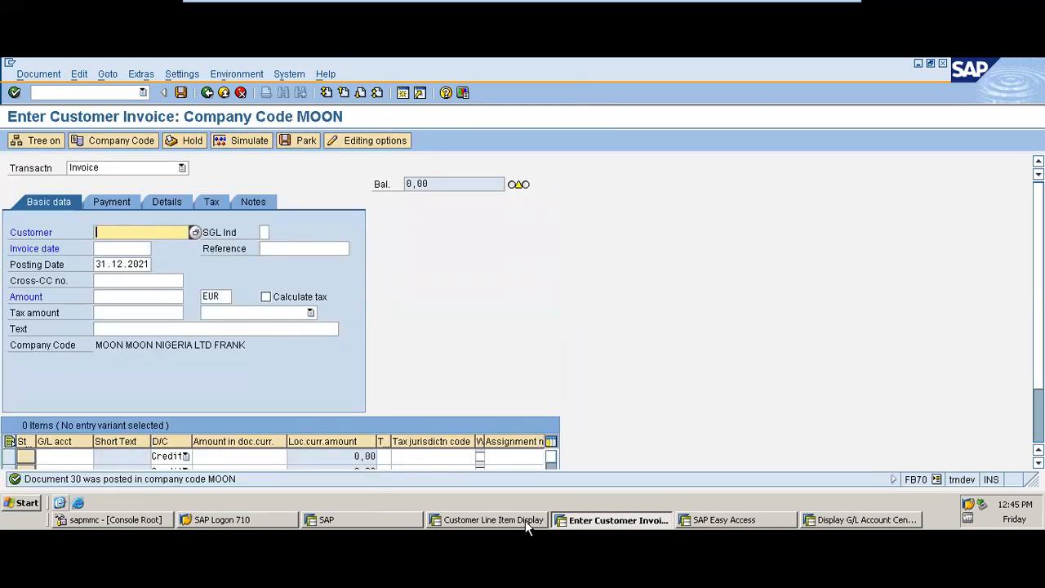
- Run the customer line item display again for ETISALAT NIG in its own session and check the open items for the posted invoice
click(525, 520)
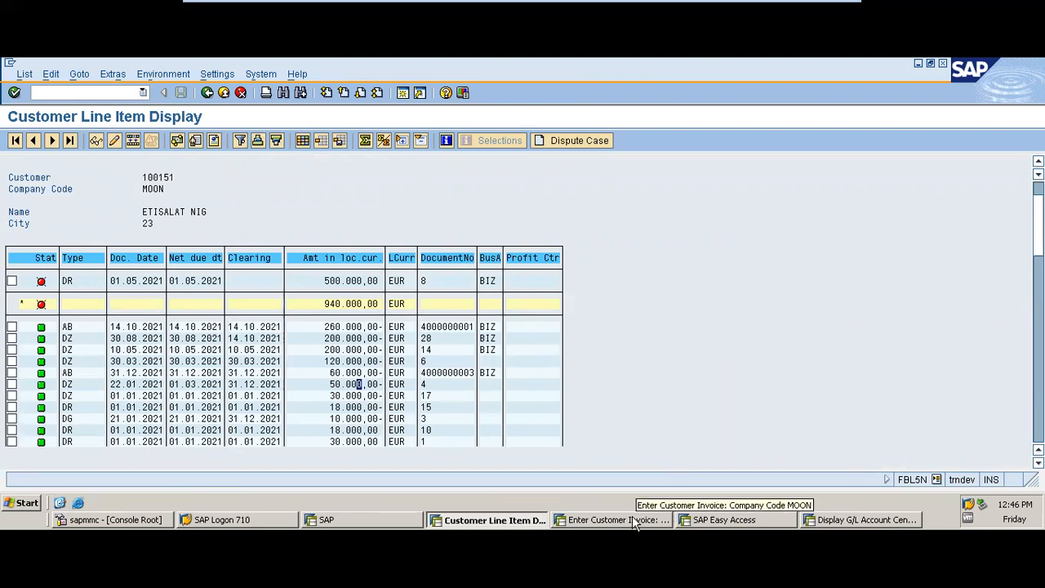
click(845, 531)
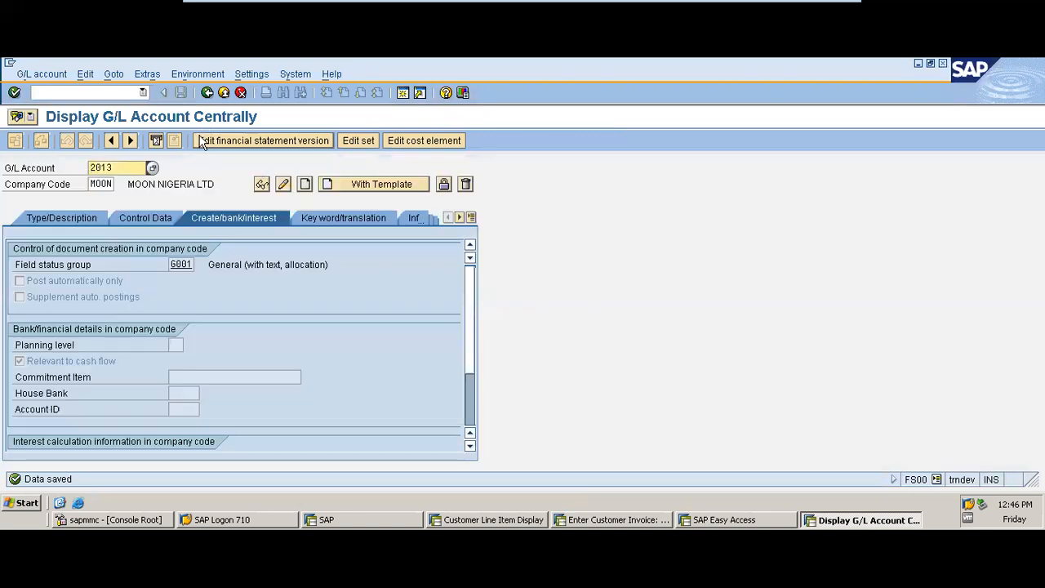
click(438, 524)
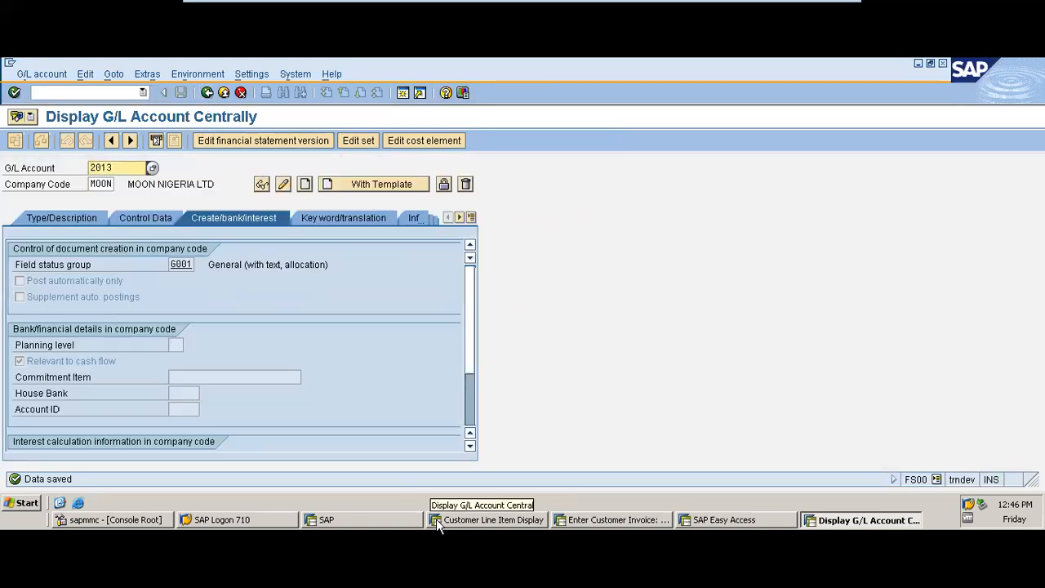
key(alt+Tab)
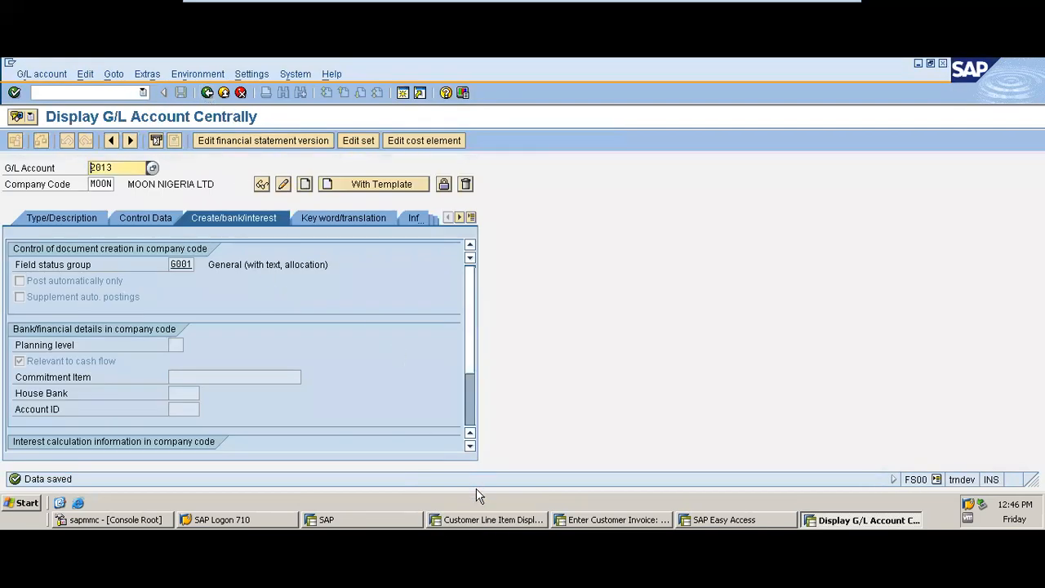
click(486, 516)
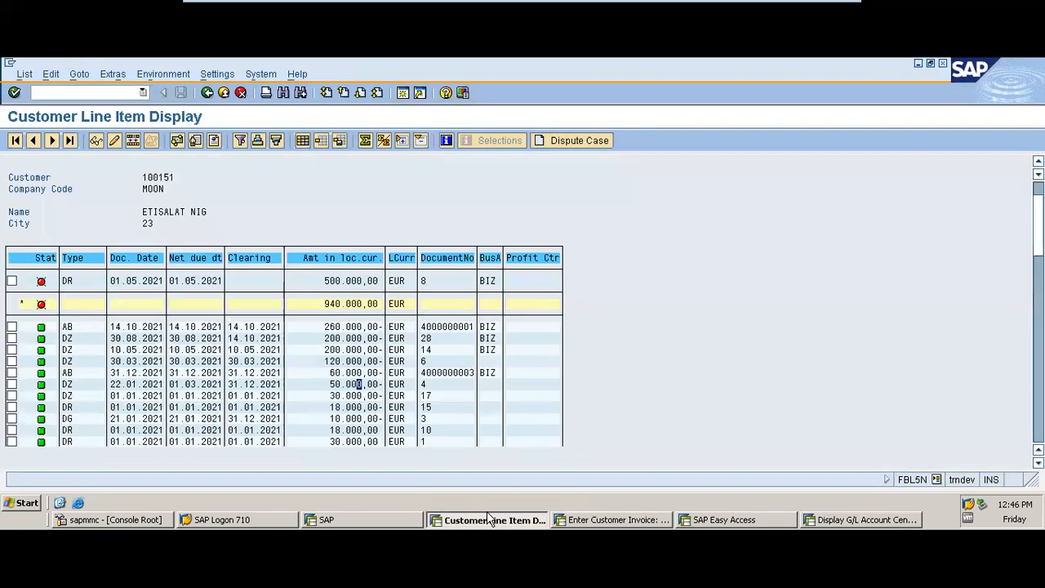
click(207, 93)
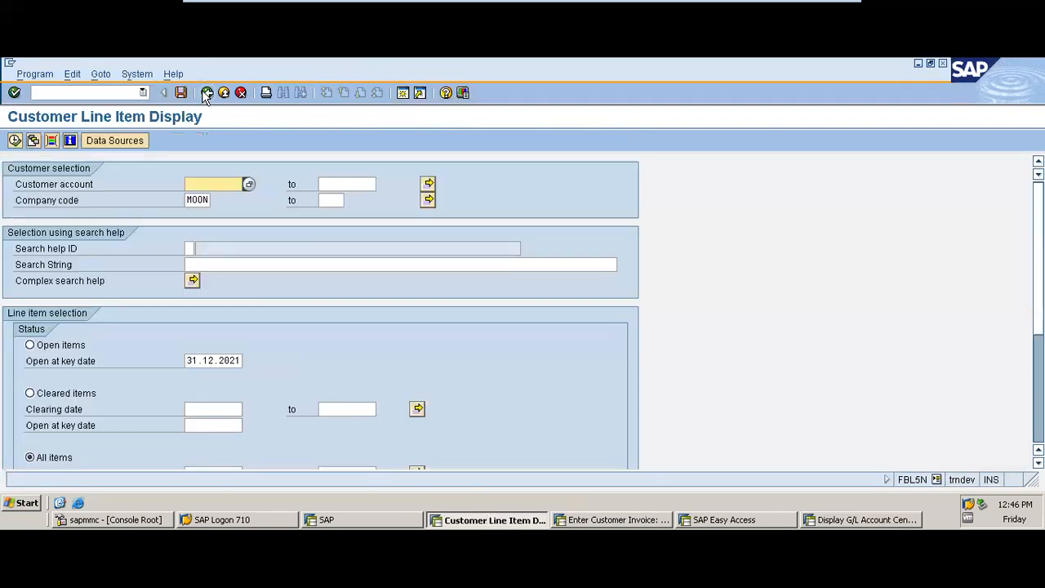
click(16, 141)
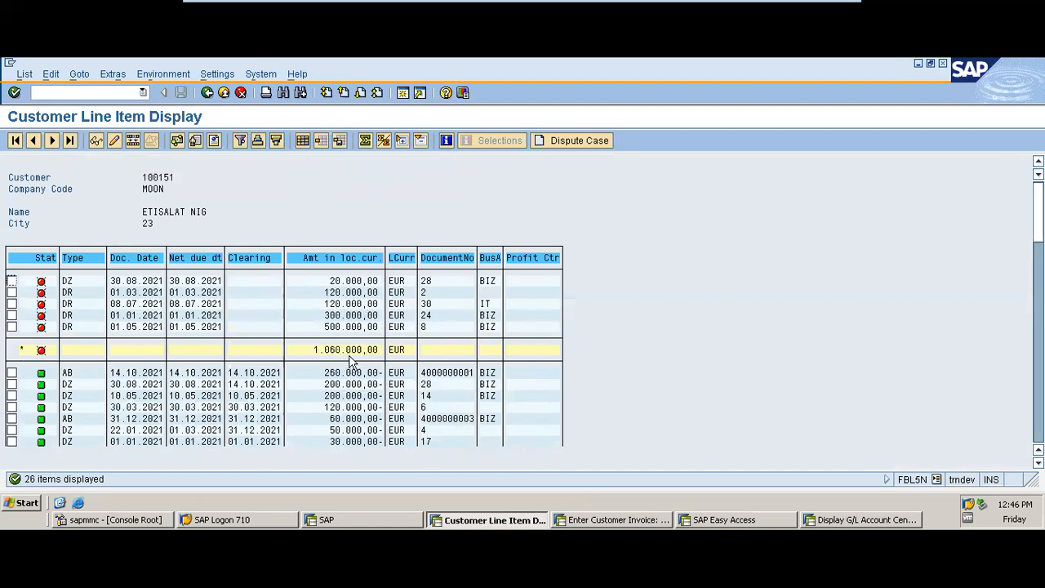
click(208, 93)
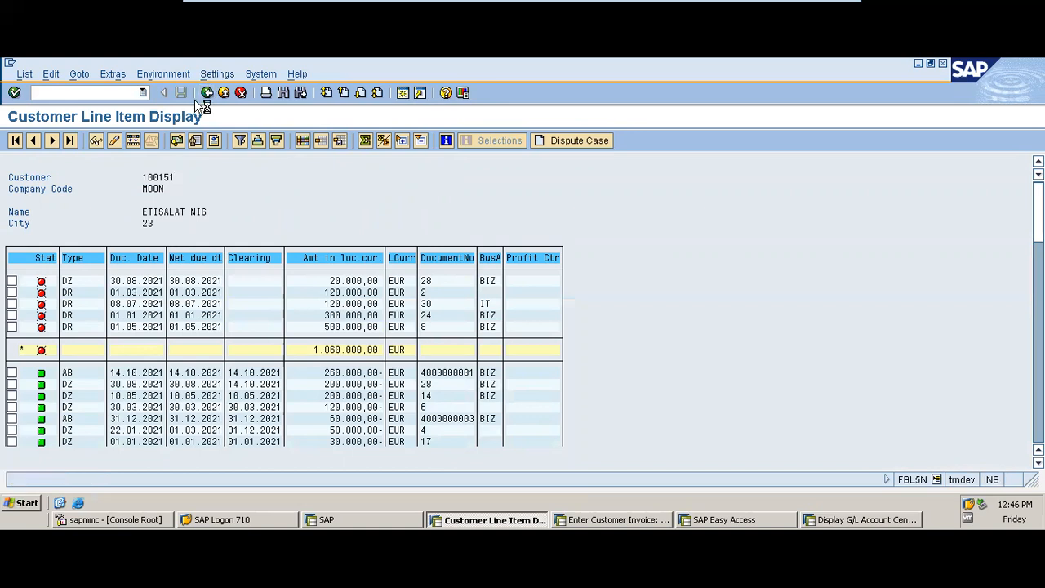
- Switch to the customer invoice session and open customer account clearing with transaction F-32
click(617, 519)
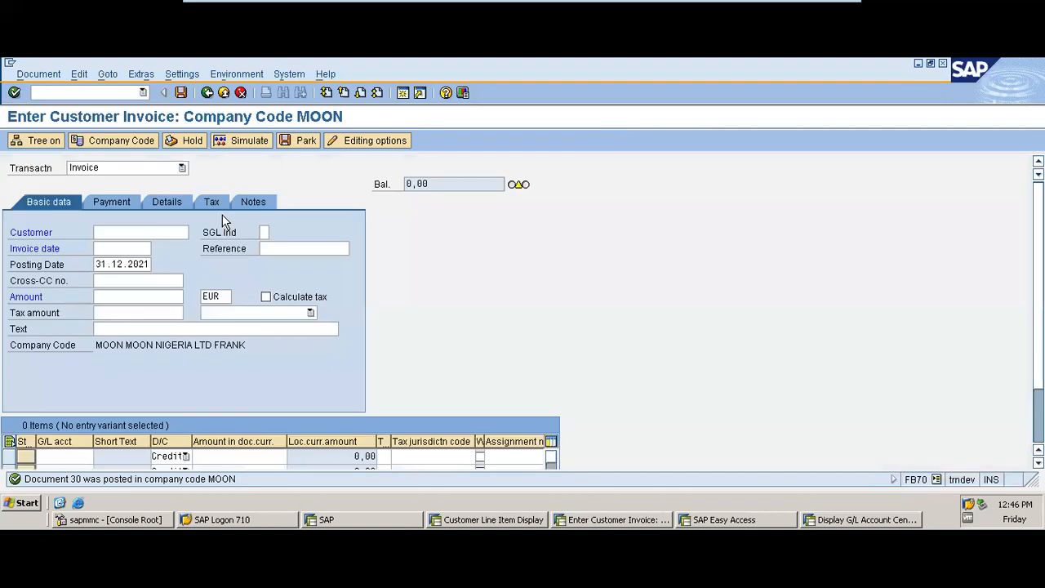
click(584, 524)
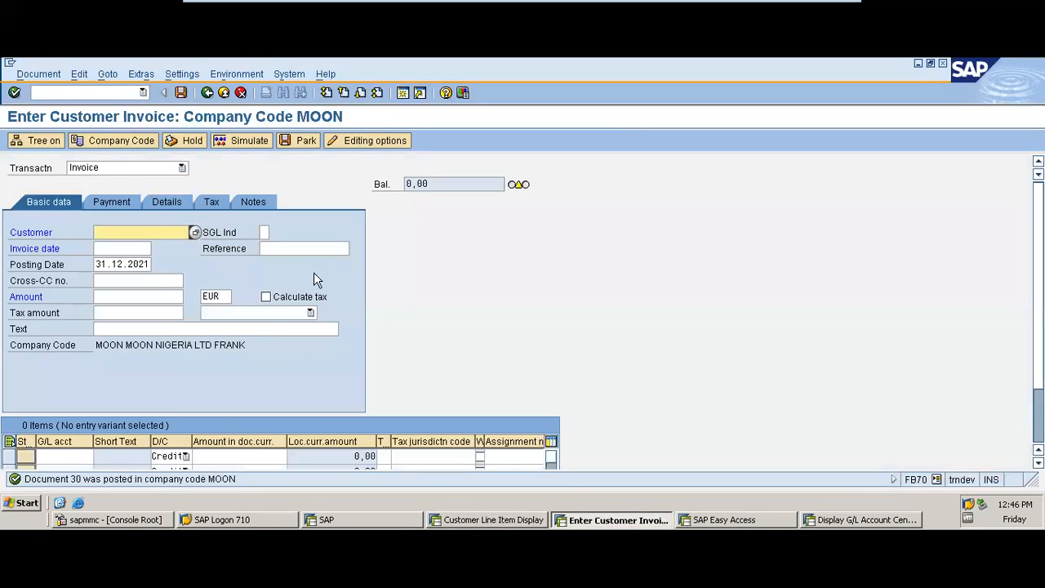
click(95, 92)
text(/NF-)
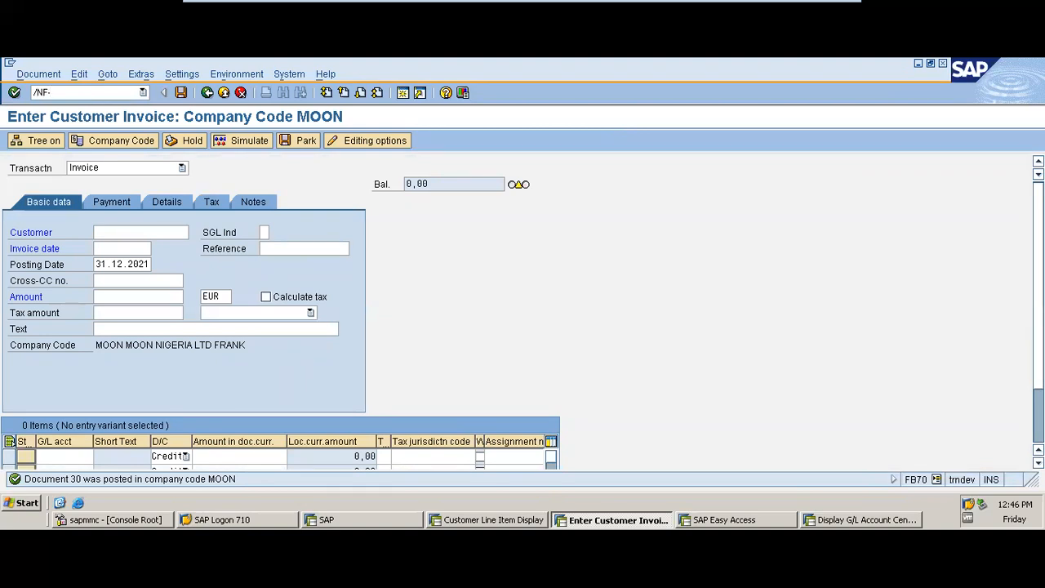
text(32)
key(Return)
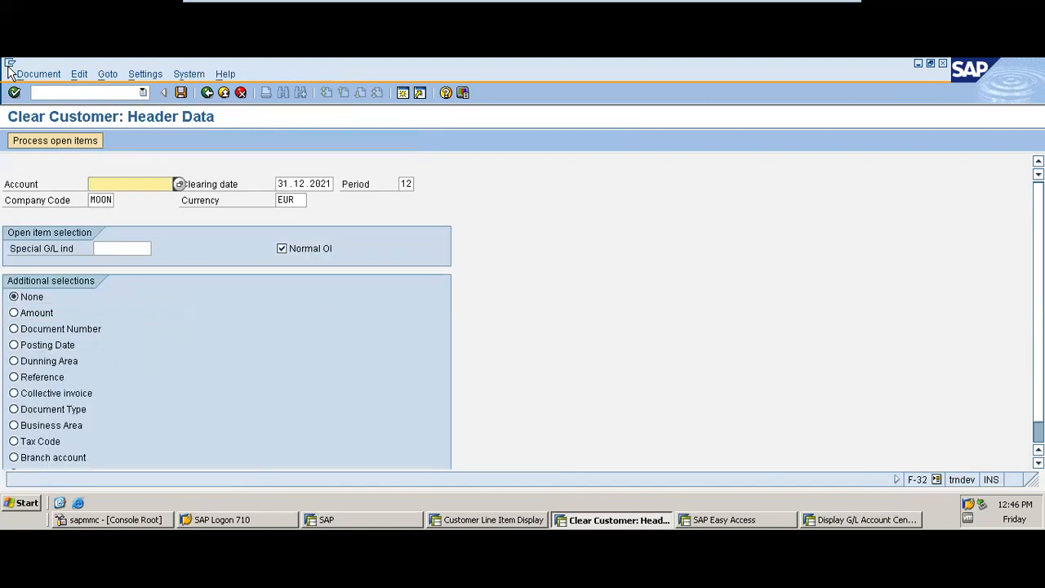
- Open incoming payment posting with transaction F-28 and set the document date to 22.01.2021
click(79, 92)
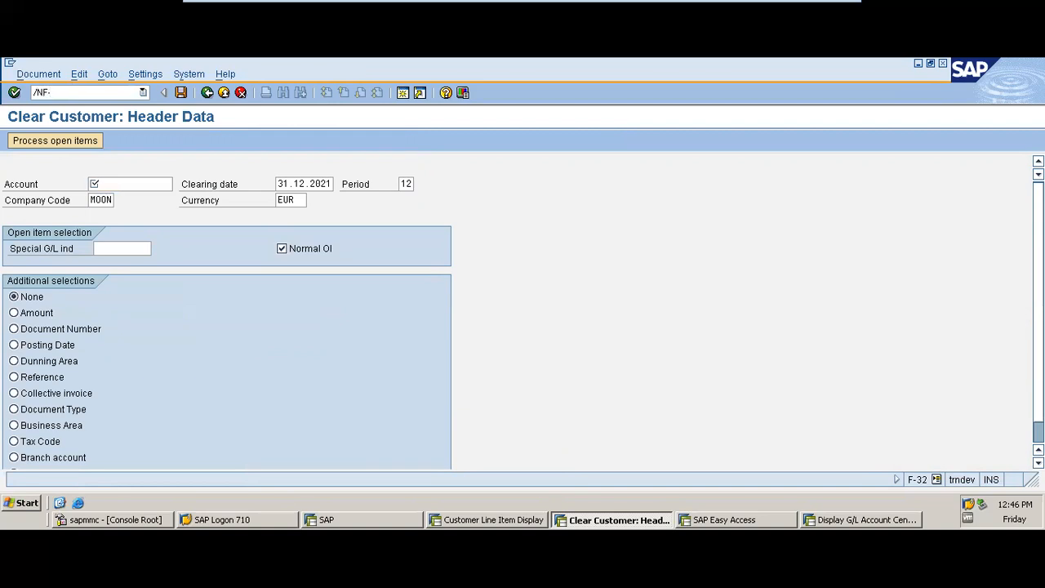
text(/NF-)
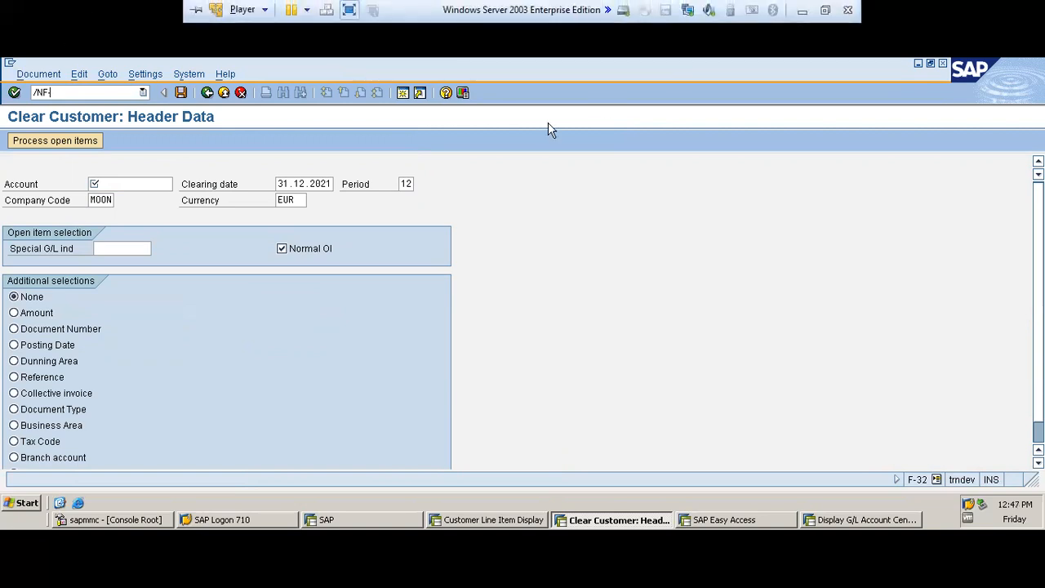
click(801, 11)
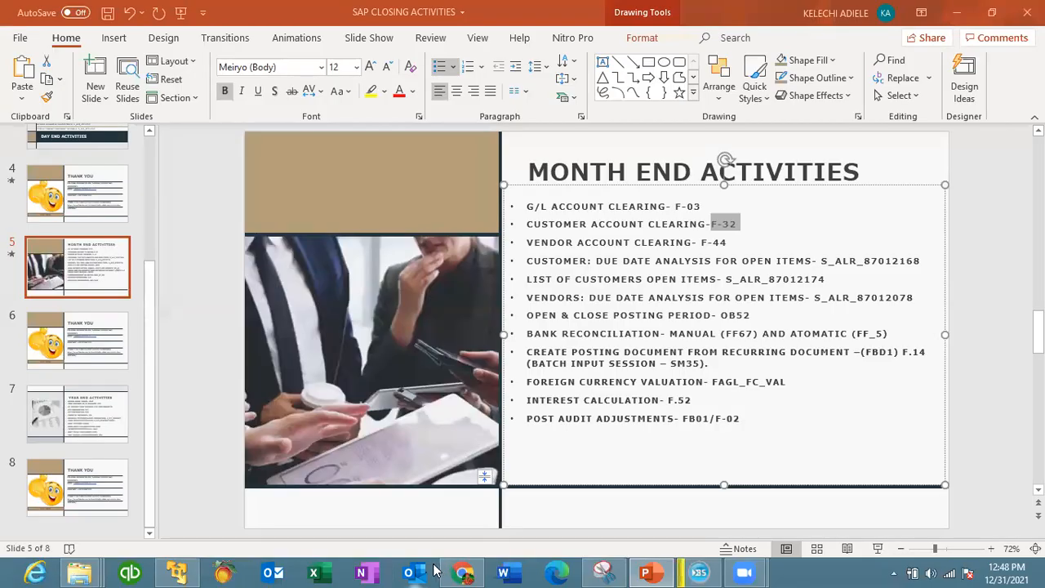
click(178, 571)
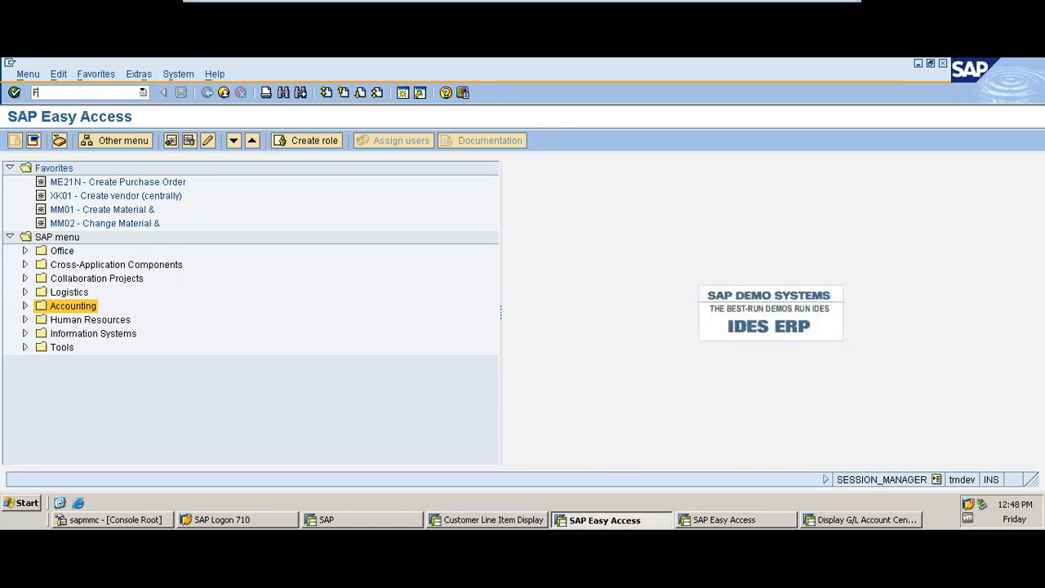
key(Return)
key(BackSpace)
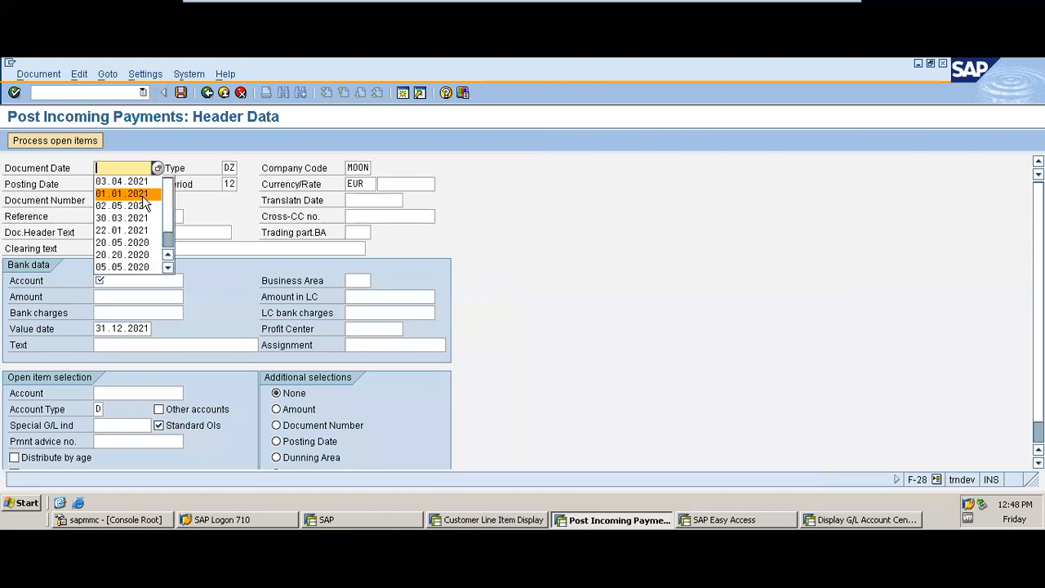
click(123, 231)
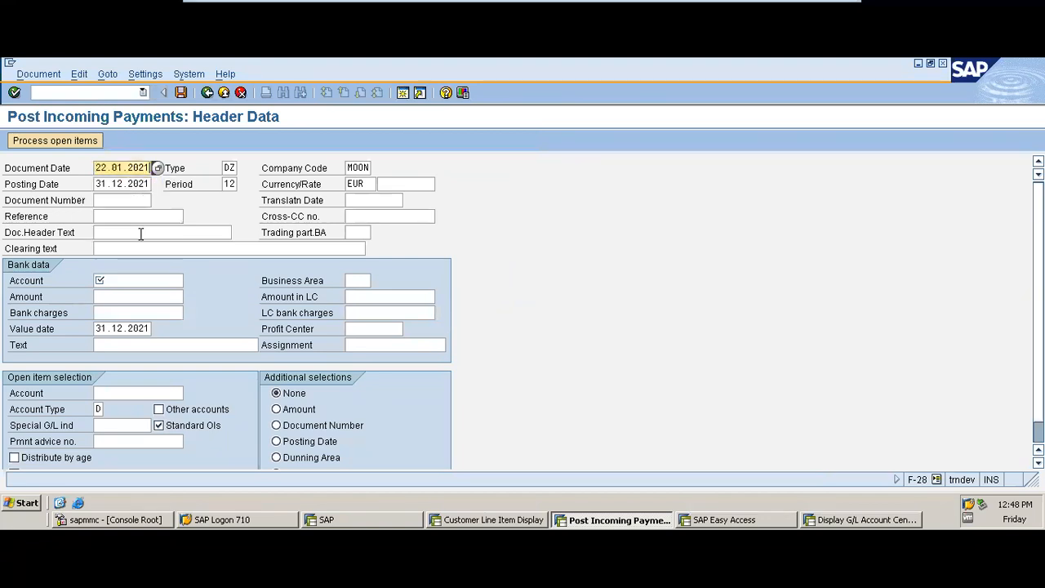
- Look up the PHB Bank G/L account 1800 as the payment's bank account and set the amount to 120000
click(130, 280)
key(BackSpace)
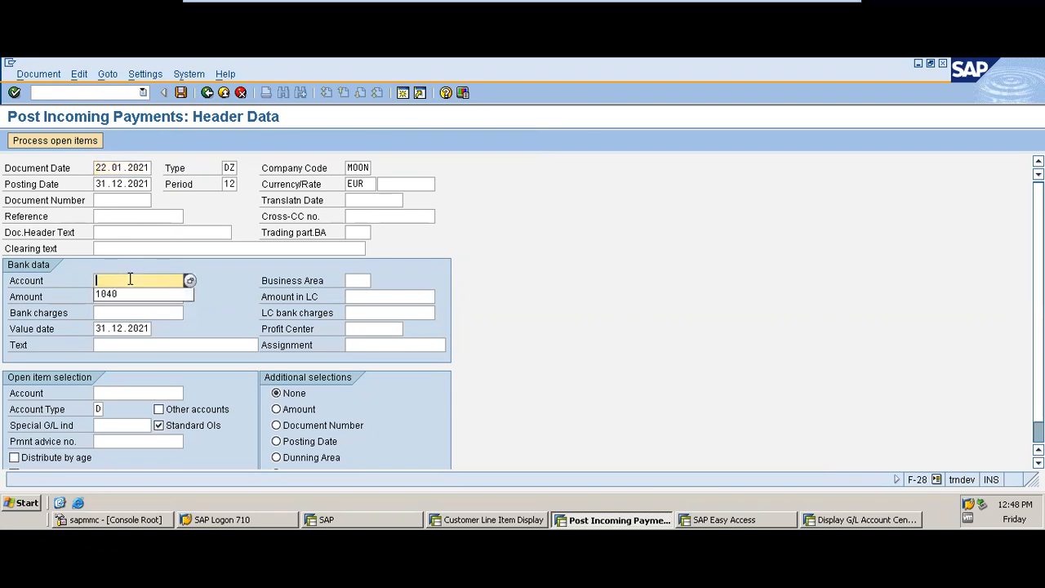
click(186, 292)
key(F4)
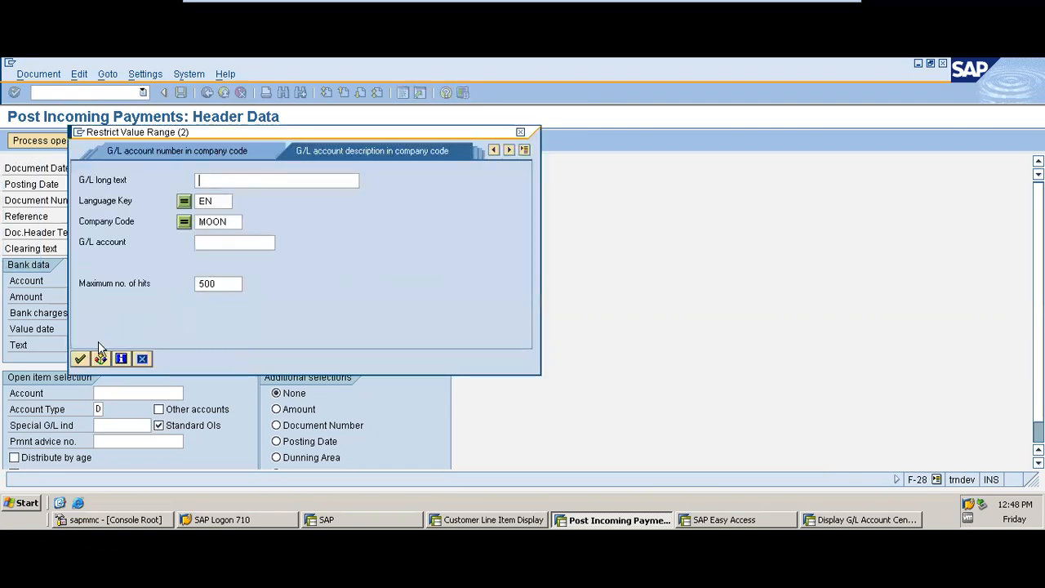
click(82, 357)
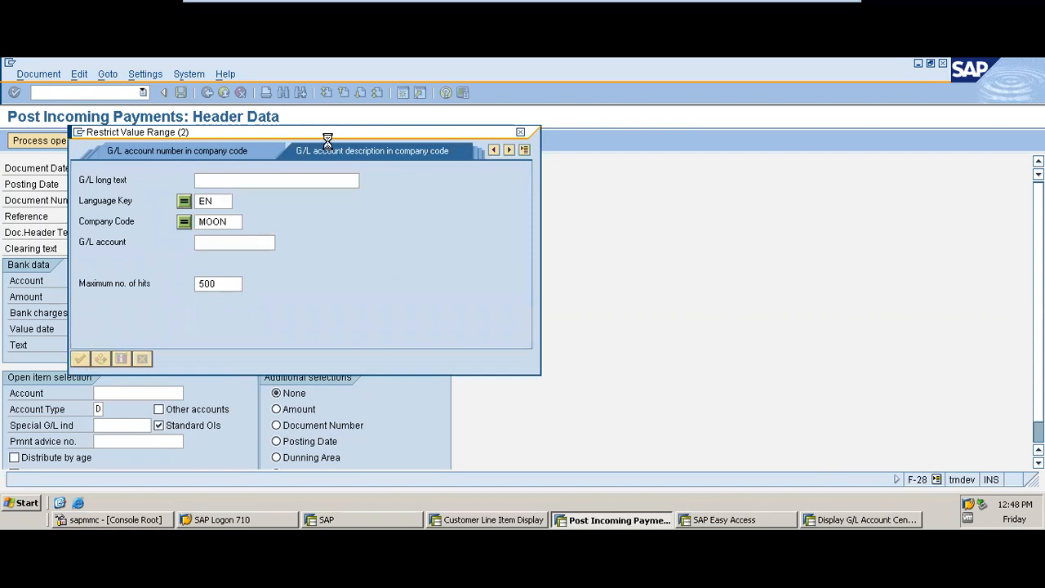
click(357, 136)
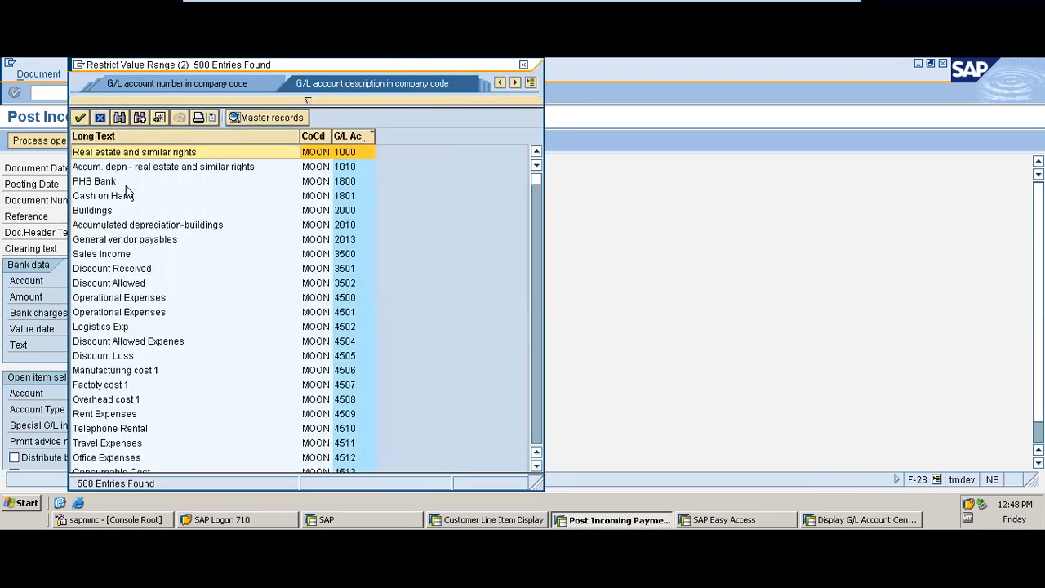
double_click(128, 181)
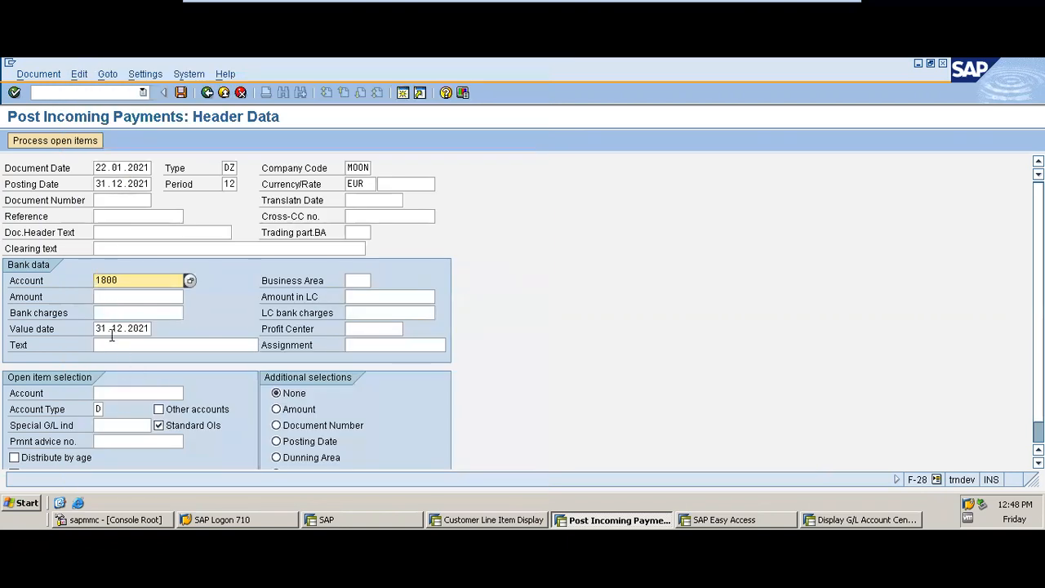
click(113, 297)
text(120)
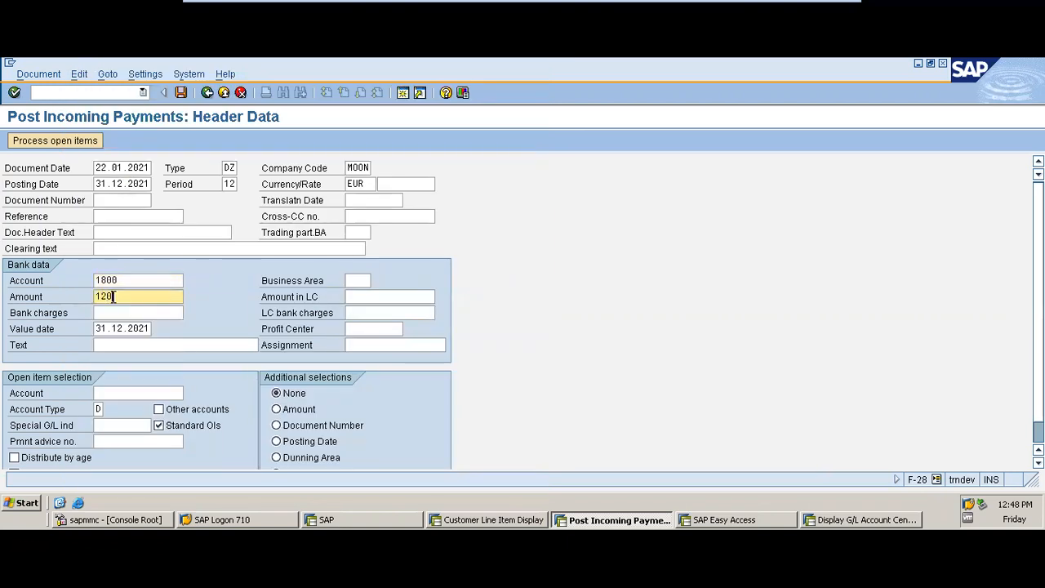
text(000)
- Look up ETISALAT NIG as the customer for open item selection and enter the clearing text Cleared
click(127, 394)
click(190, 394)
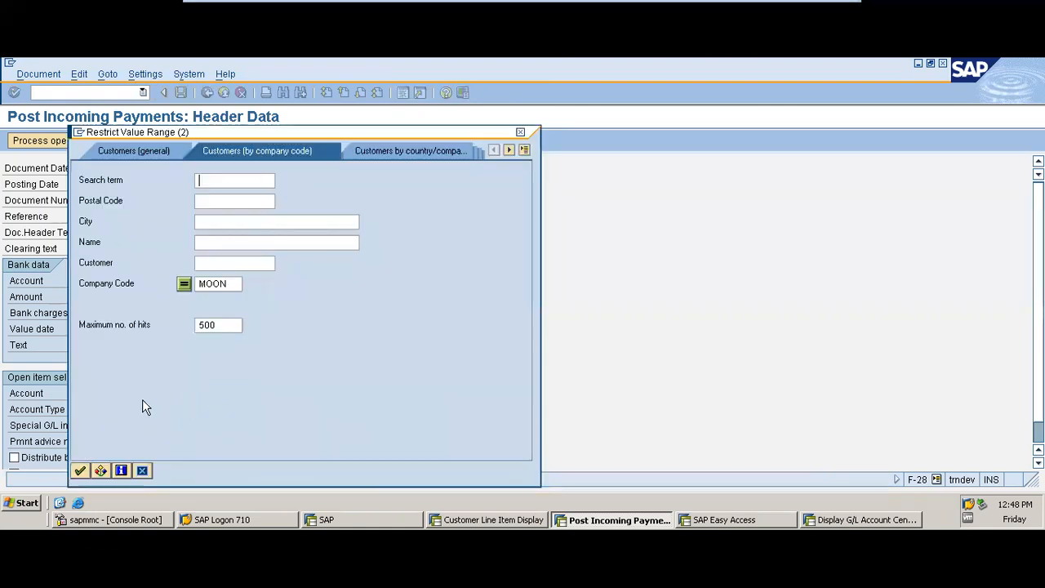
click(77, 469)
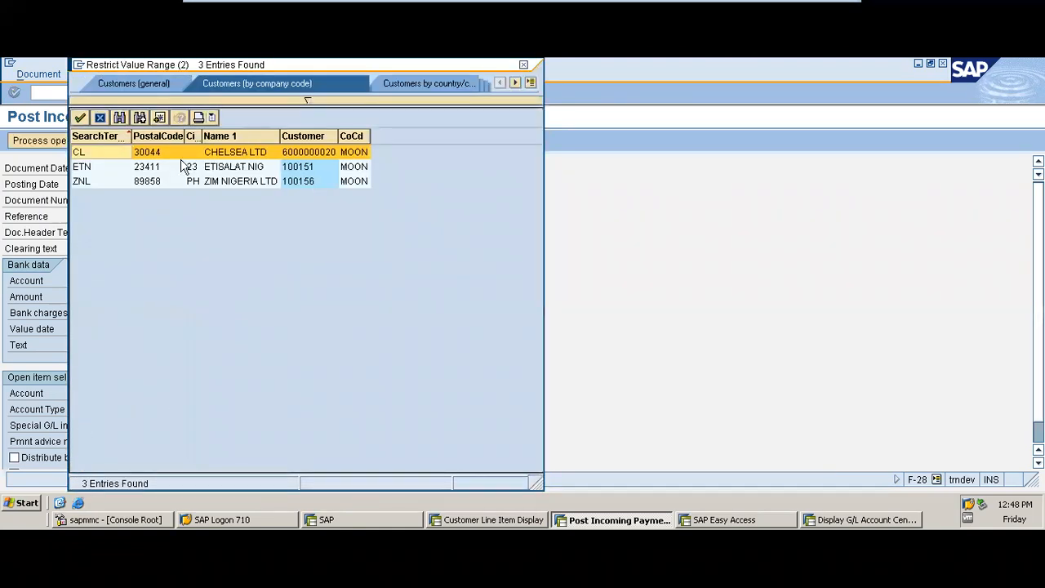
double_click(208, 168)
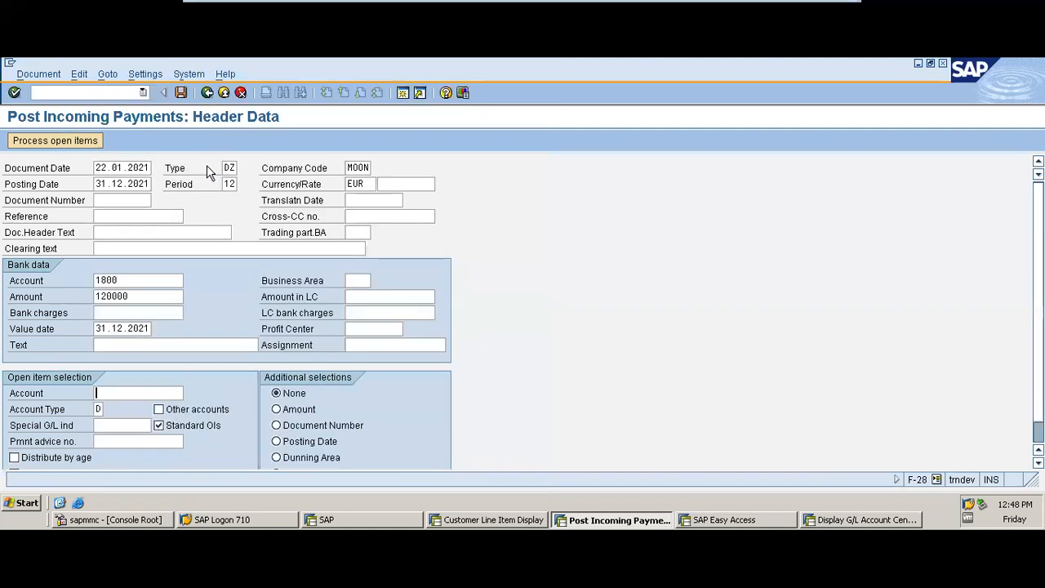
click(112, 246)
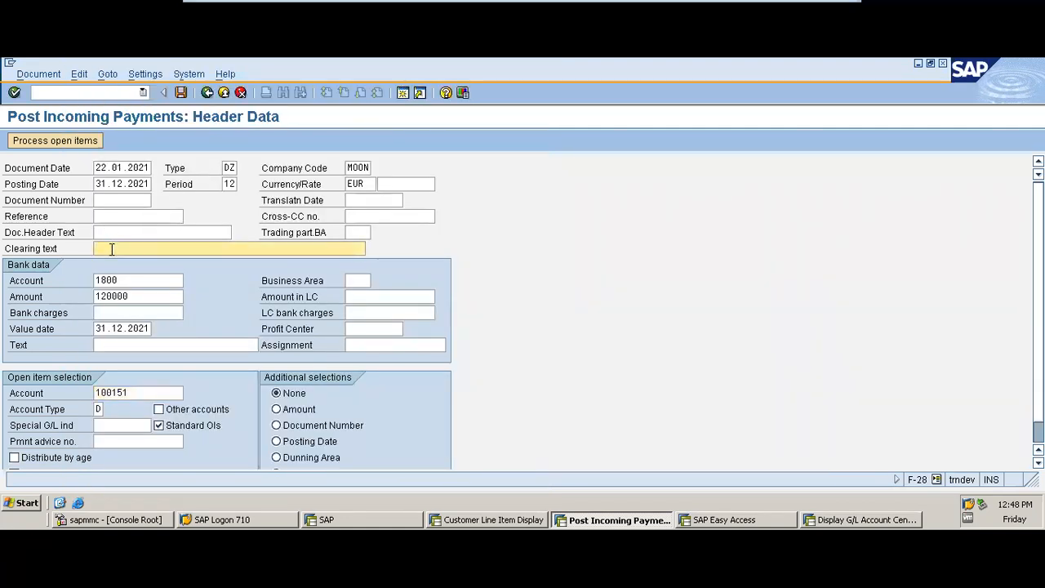
text(Cleared)
- Process the customer's open items, assign the payment to the 120.000,00 item of document 2, and post it
click(80, 145)
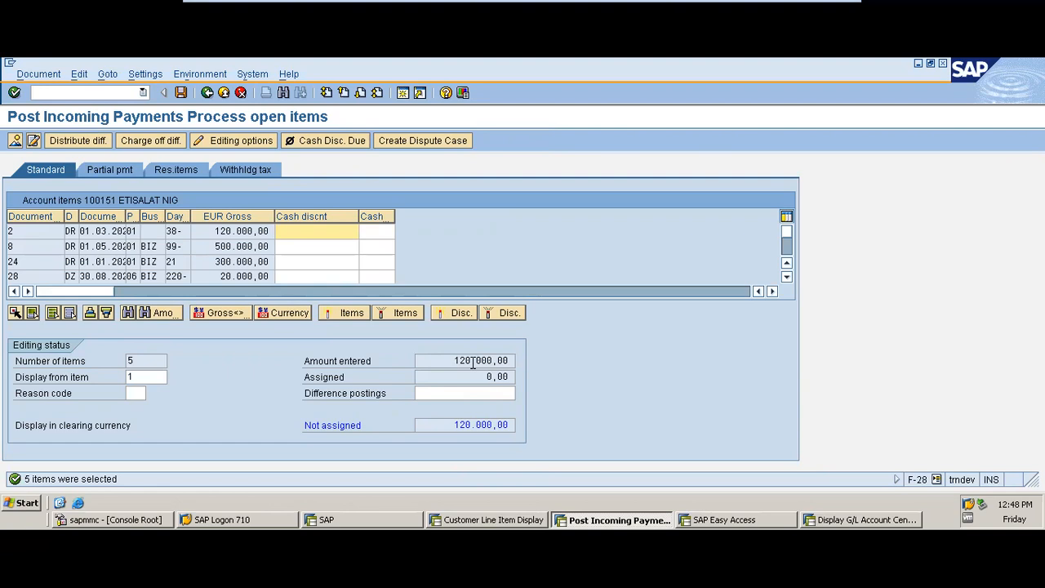
double_click(242, 231)
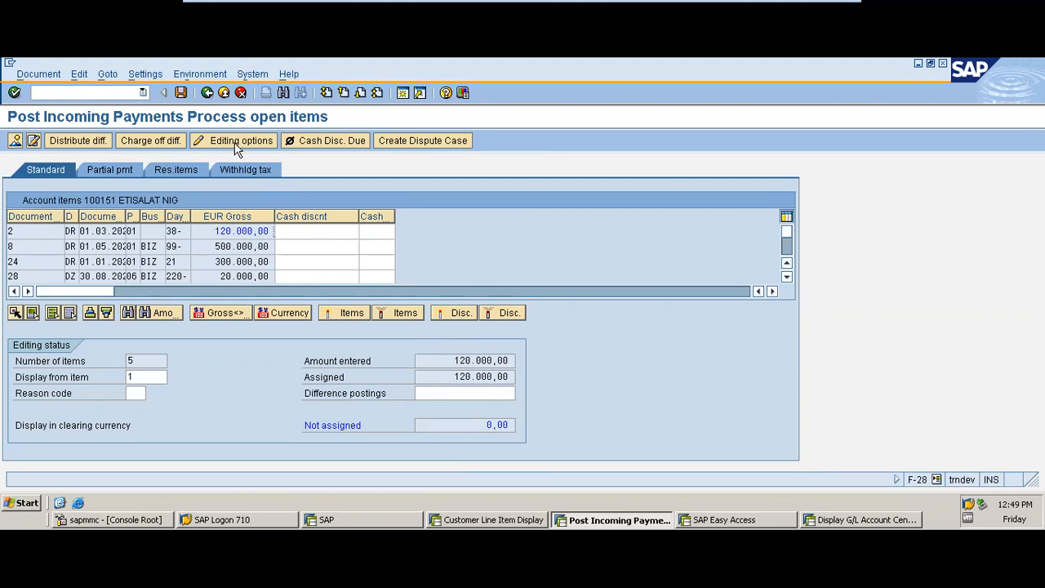
click(182, 94)
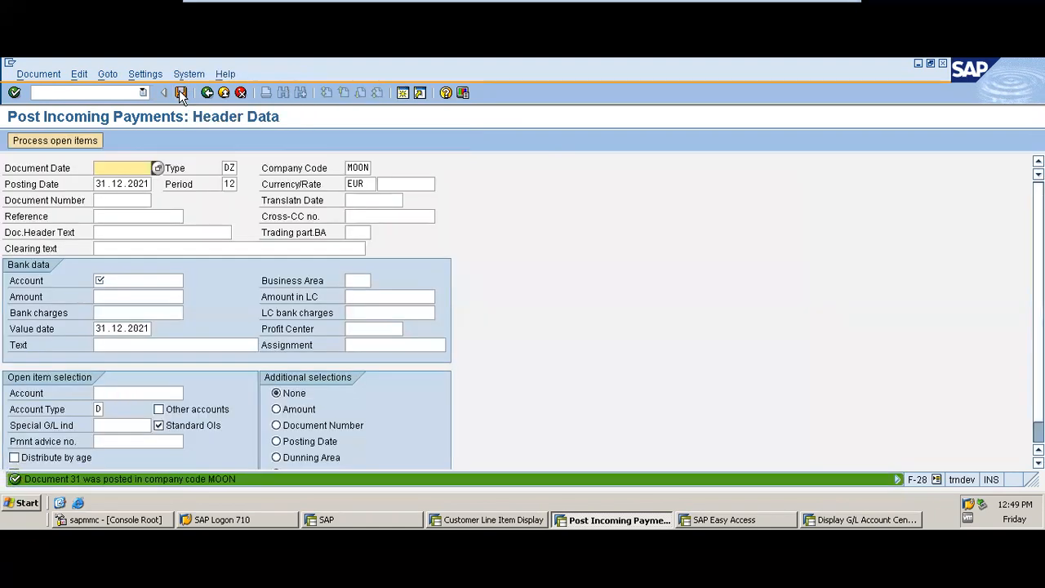
- Rerun the line item display for ETISALAT NIG and examine the clearing entry of the posted incoming payment
click(479, 523)
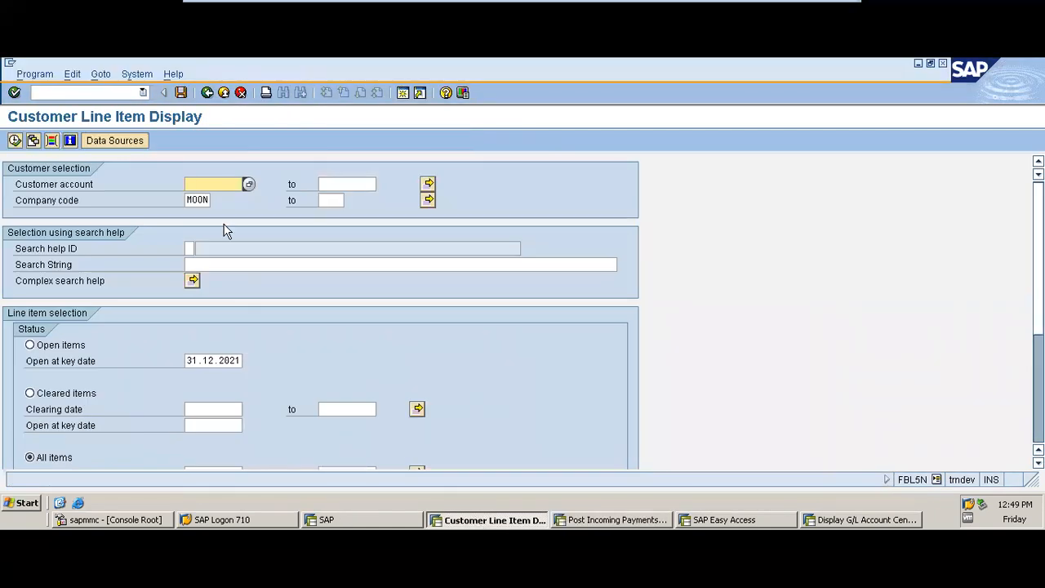
click(14, 140)
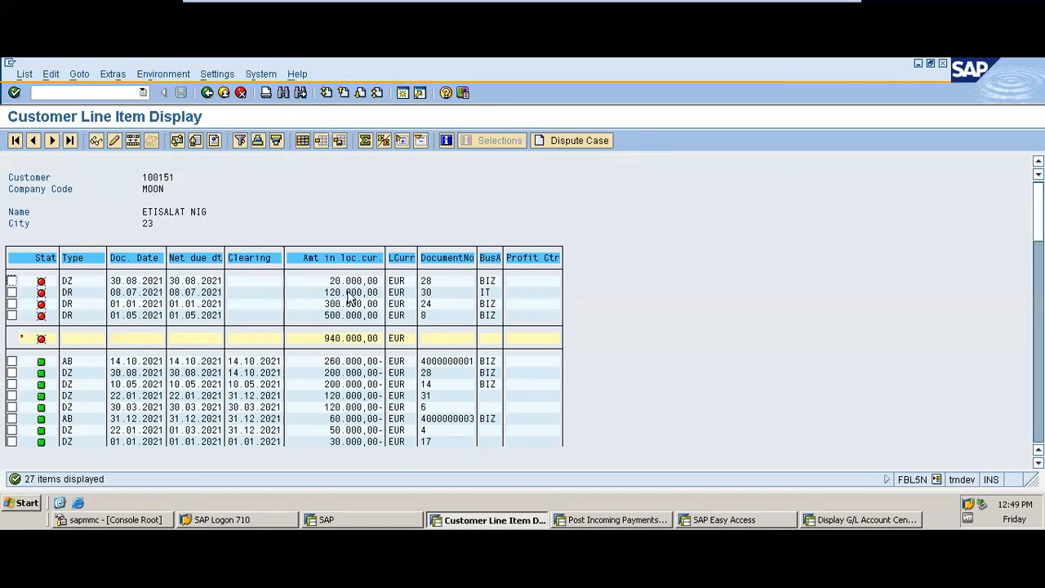
click(358, 397)
- Switch to the SAP CLOSING ACTIVITIES presentation and check the vendor account clearing transaction in the month-end list
mouse_move(740, 7)
click(801, 11)
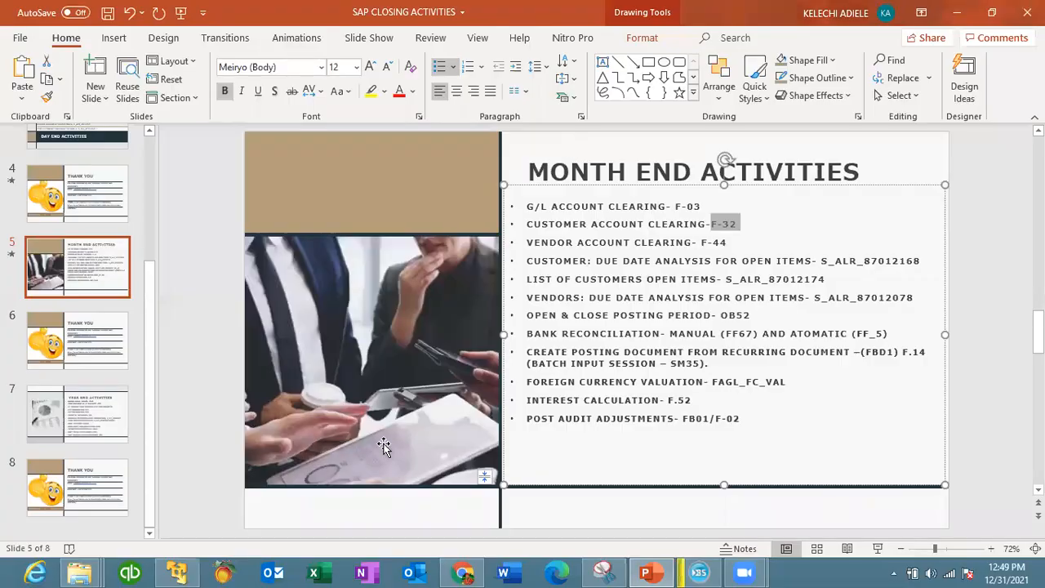
click(735, 243)
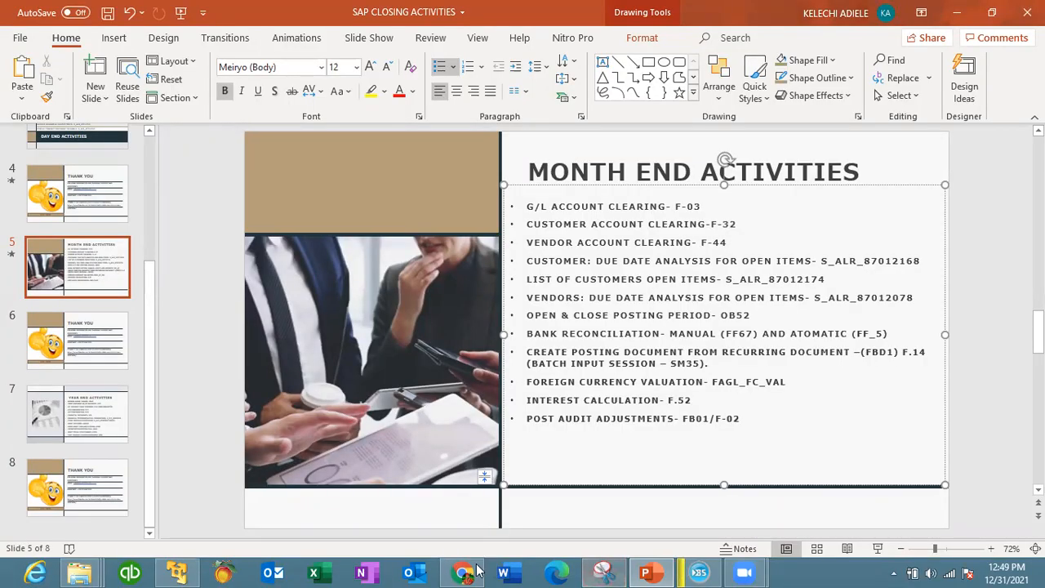
- Return to SAP, leave the customer line items and run the FBL1N vendor line item display for all items in company code MOON
click(176, 572)
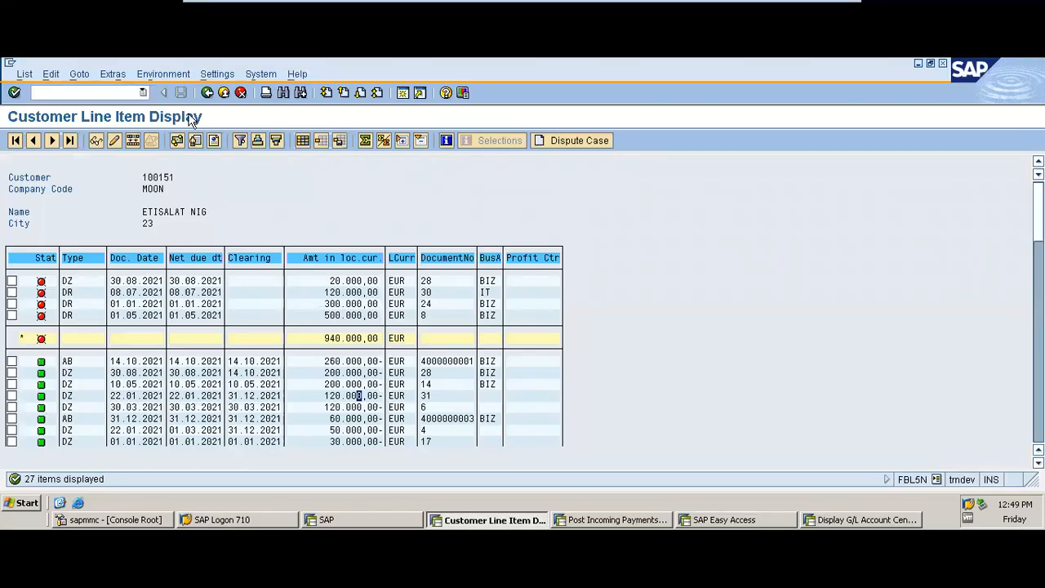
click(208, 94)
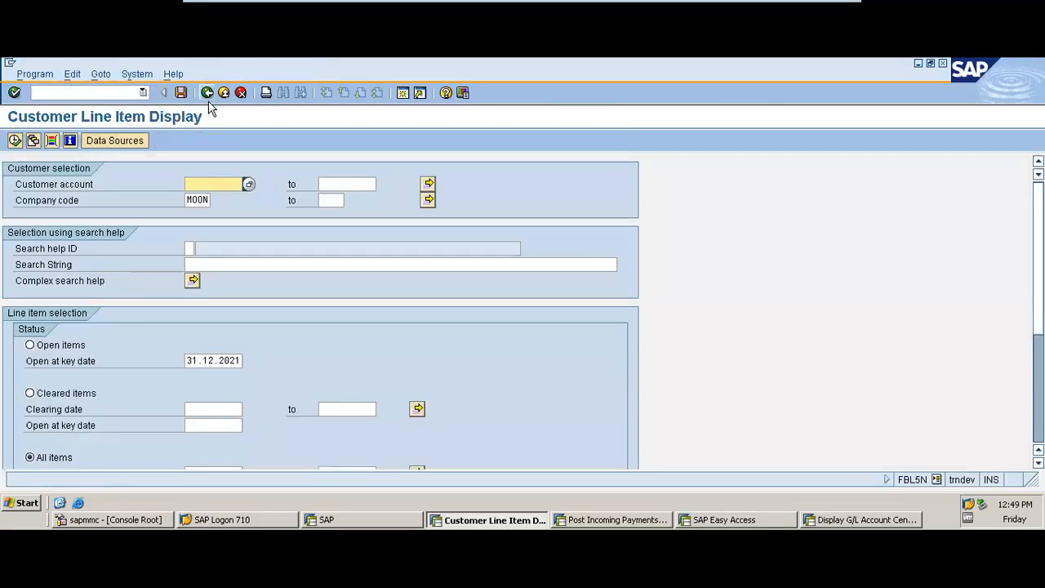
click(207, 95)
click(95, 93)
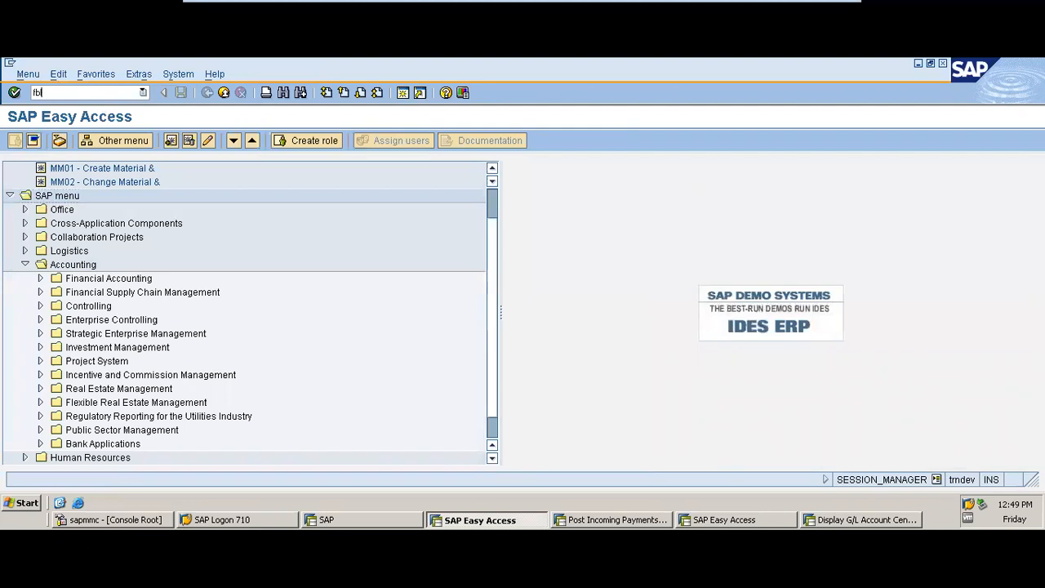
key(Return)
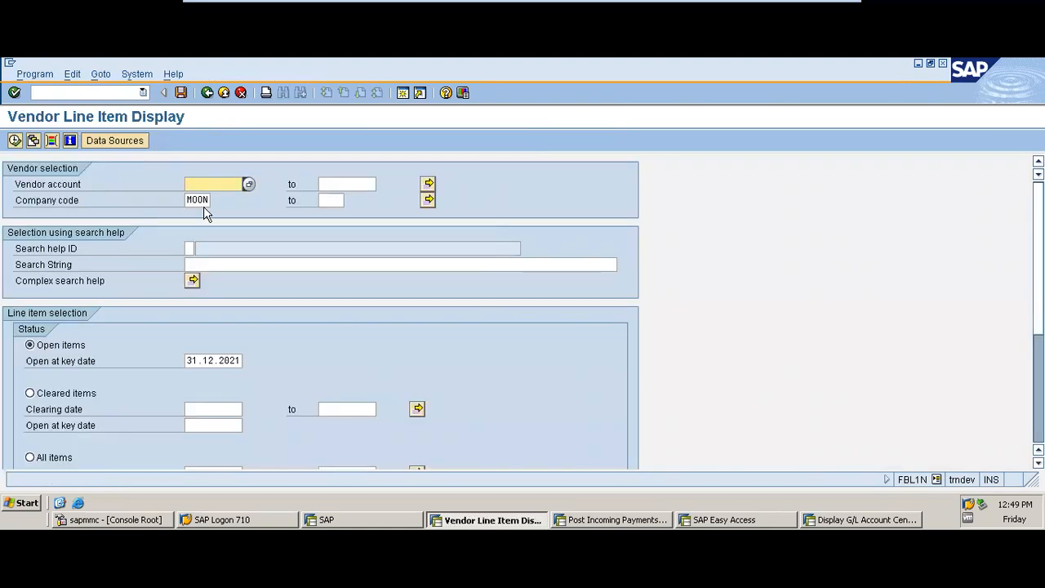
click(38, 457)
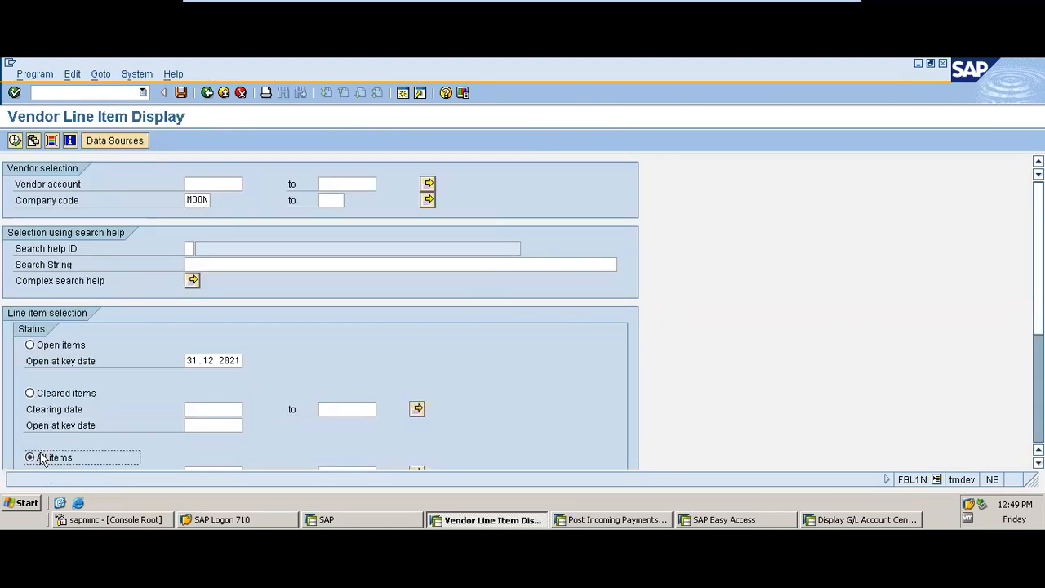
click(15, 140)
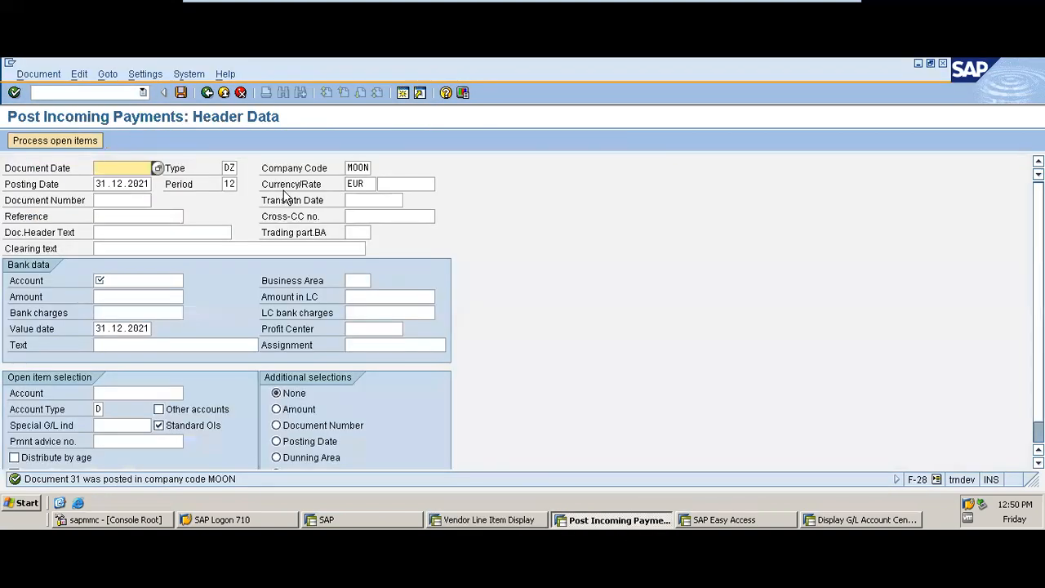
- Leave the incoming payment entry, discarding its data, and start the vendor clearing transaction F-44
click(207, 95)
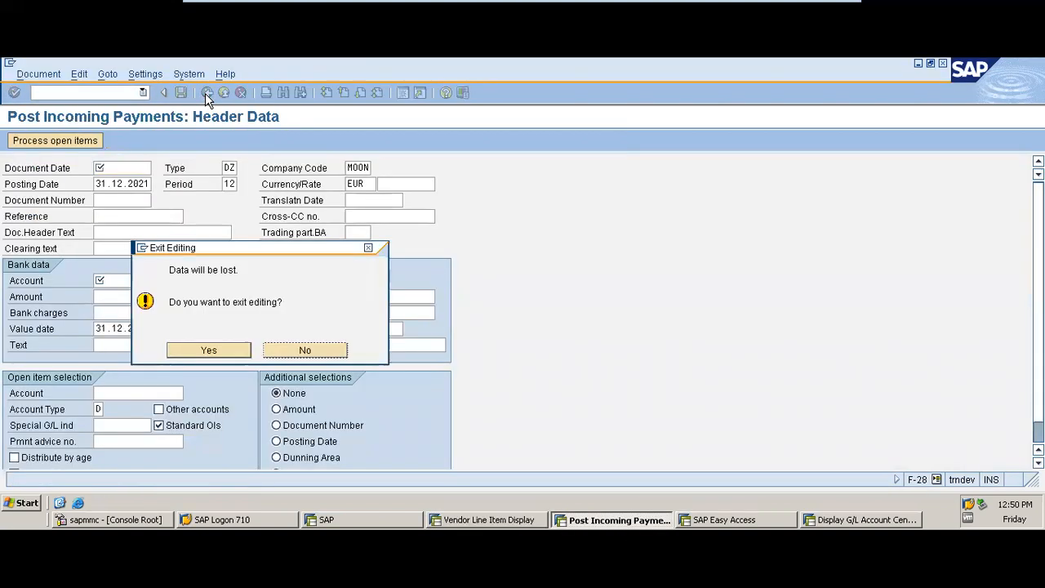
click(225, 353)
click(69, 92)
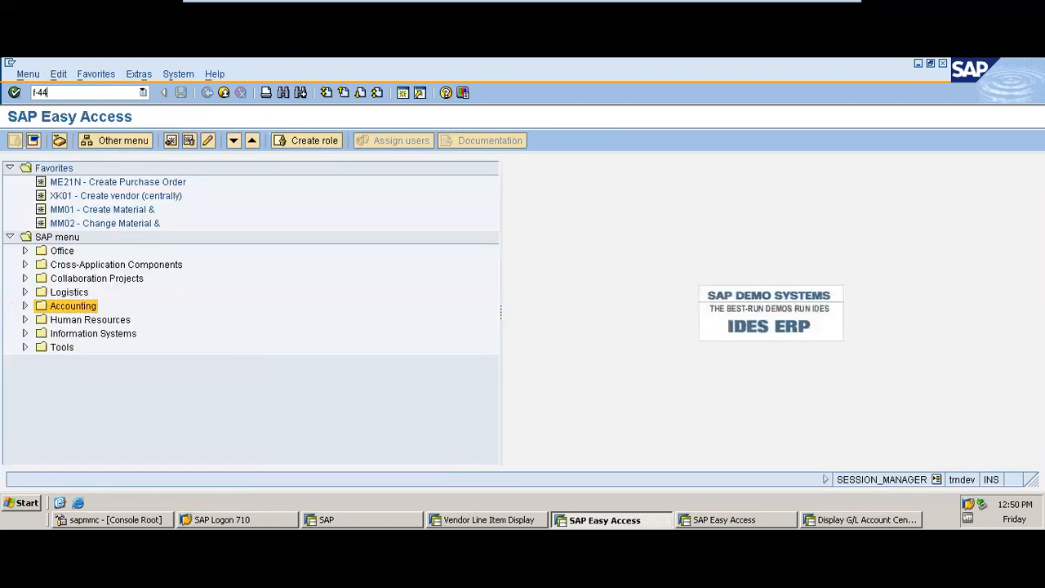
text(f-44)
key(Return)
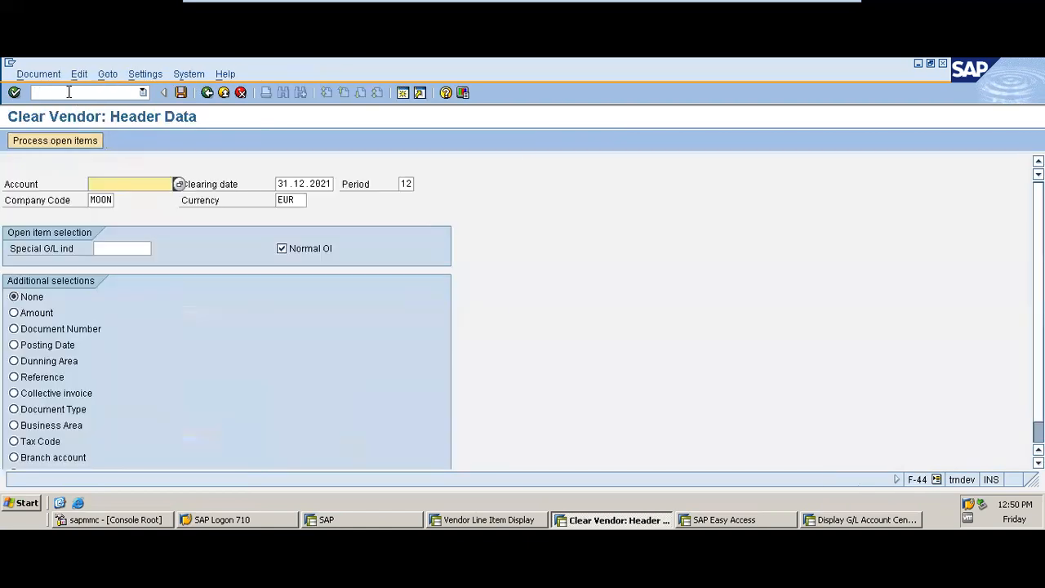
- Select vendor MTN COMPANY in company code MOON as the account to clear, checking its open items in the vendor line item display
click(179, 184)
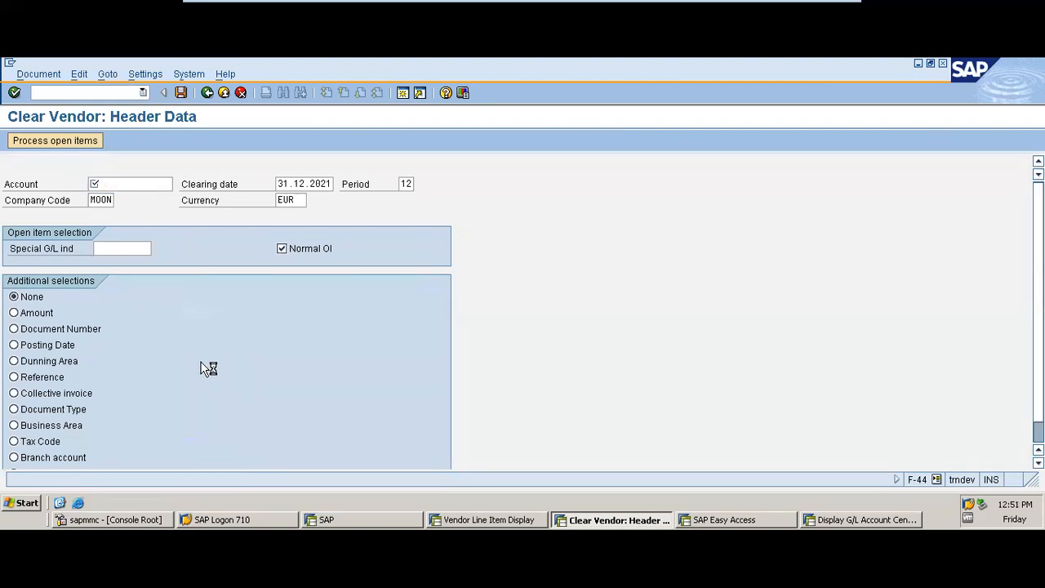
click(106, 474)
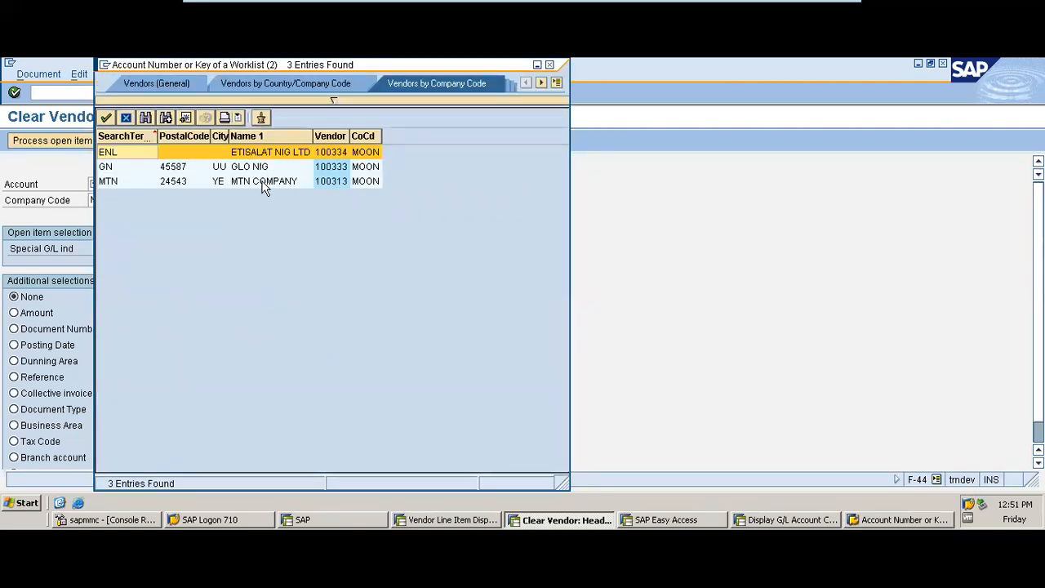
double_click(263, 183)
click(483, 522)
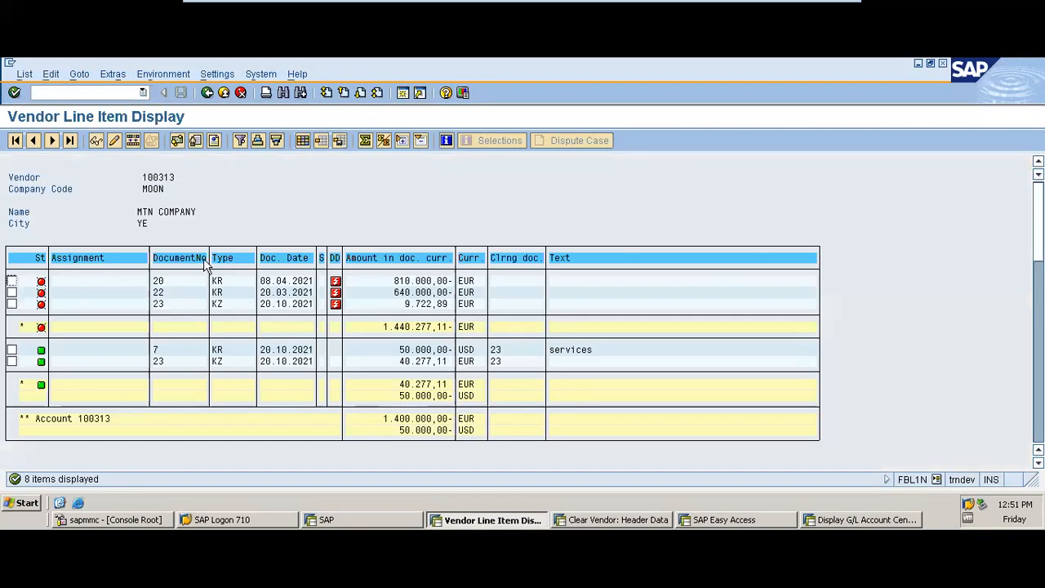
click(616, 524)
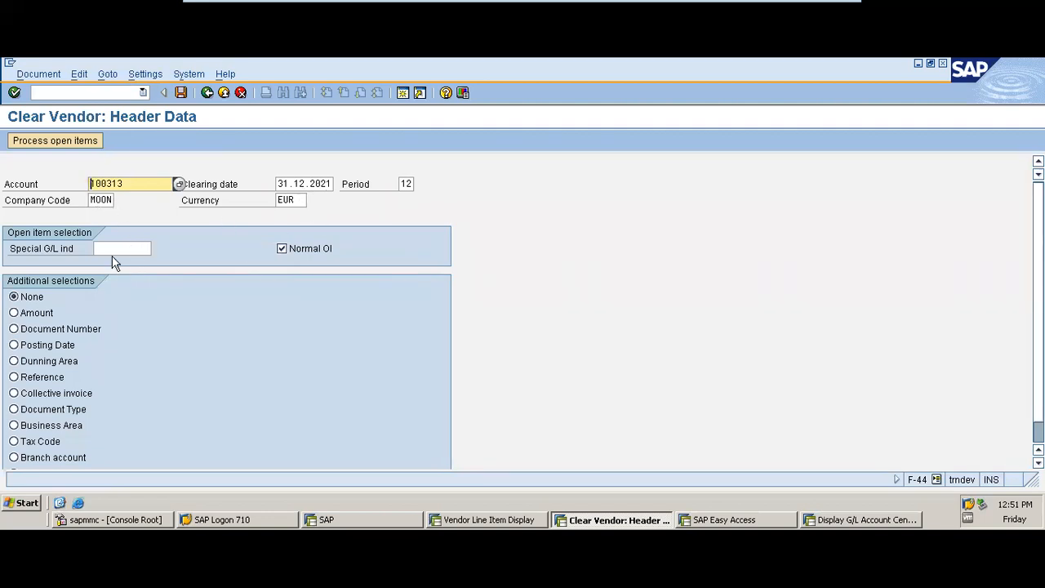
- Process the vendor's open items and assign the 810.000,00 item of document 20 and the 9.722,89 item of document 23
click(81, 141)
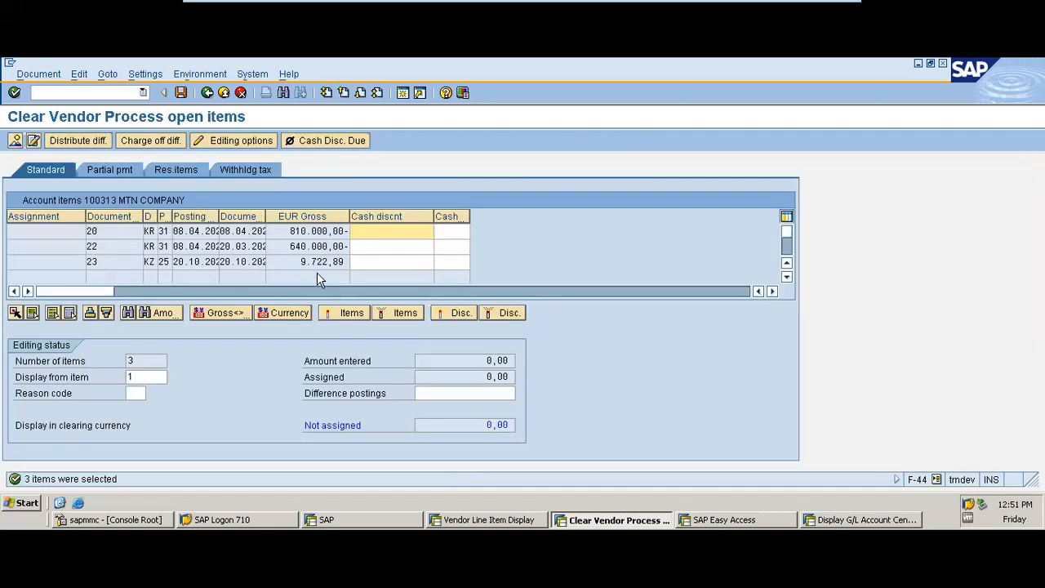
double_click(317, 231)
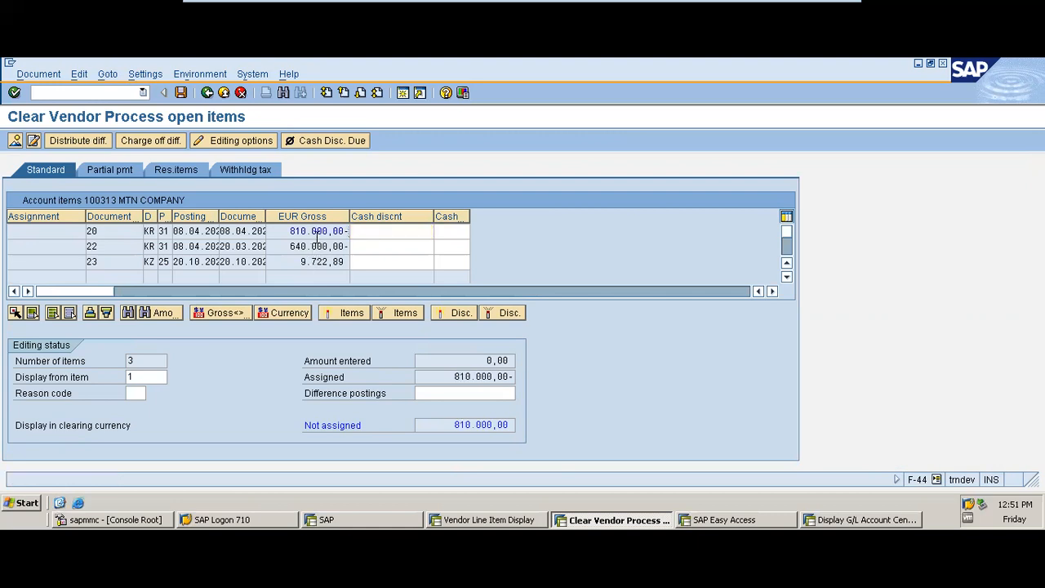
double_click(324, 262)
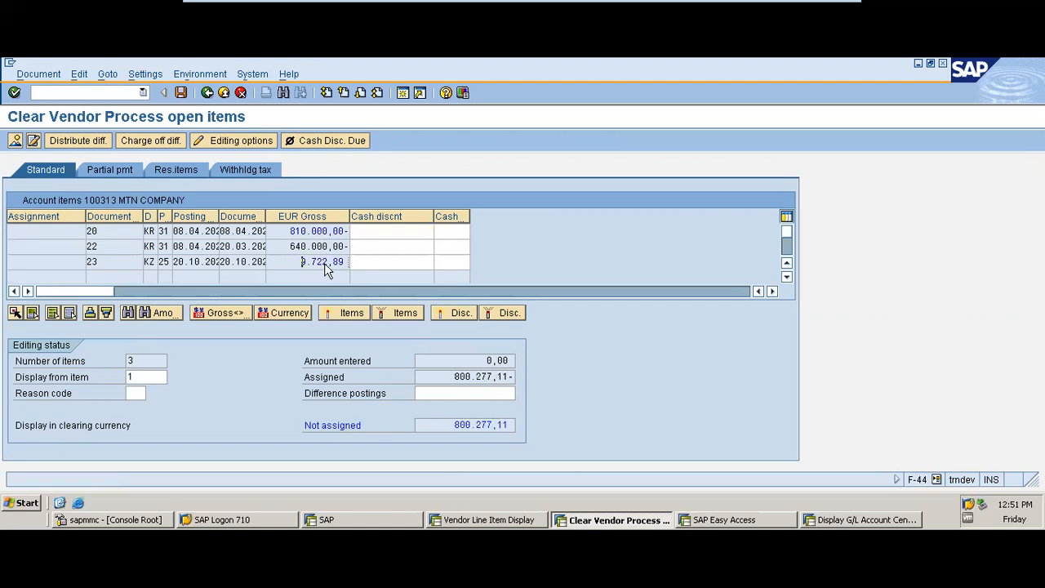
- Switch to residual item processing and enter the unassigned 800.277,11 as the difference posting
click(473, 398)
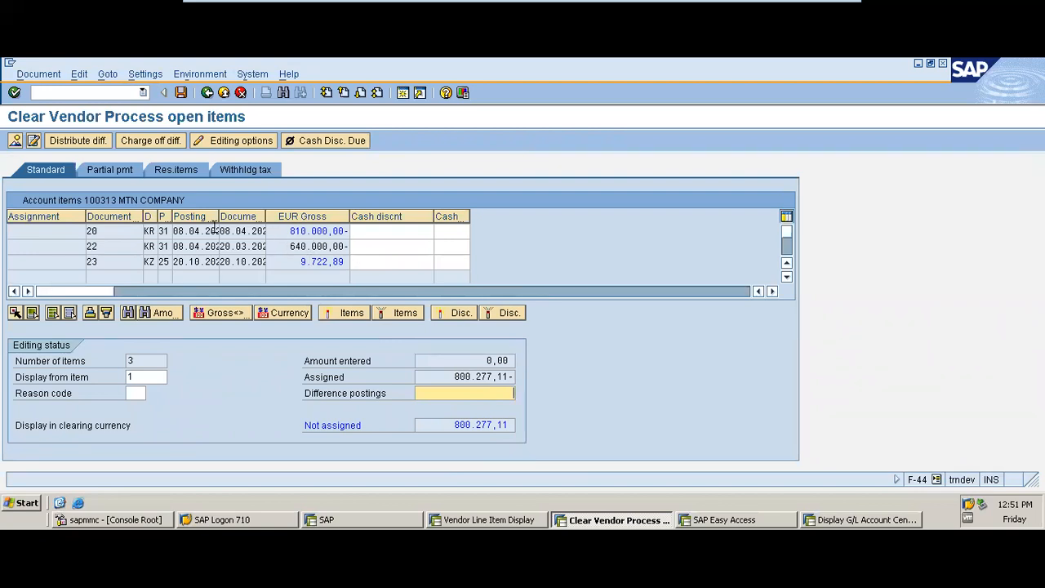
click(172, 170)
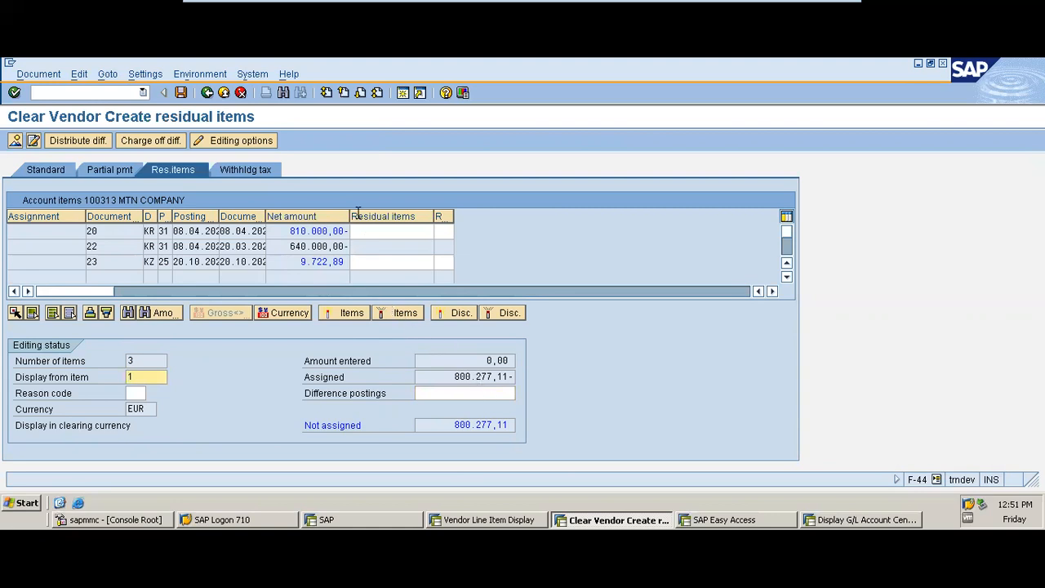
double_click(467, 393)
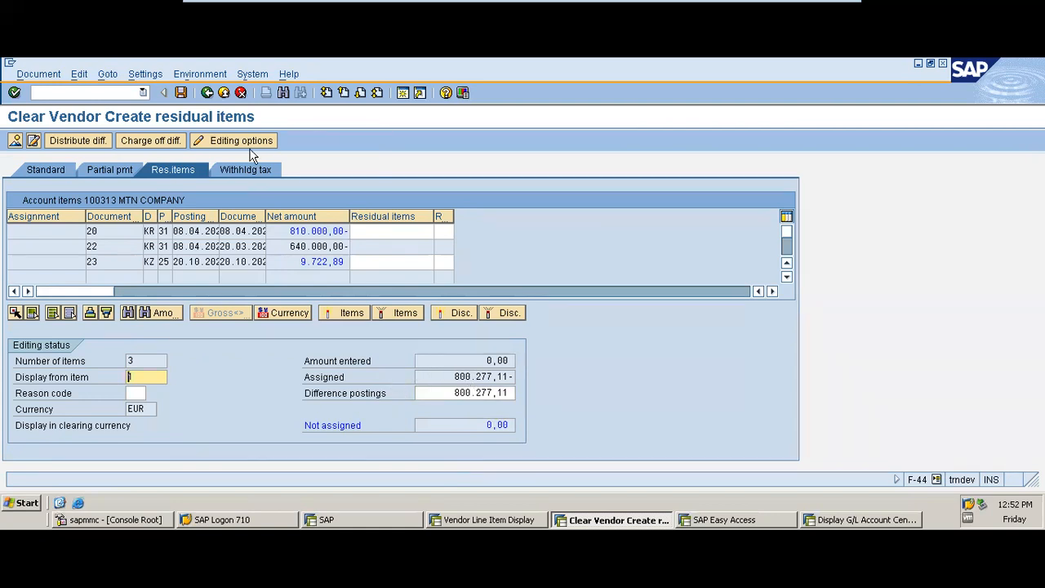
- Simulate the vendor clearing document and try to post it
click(39, 74)
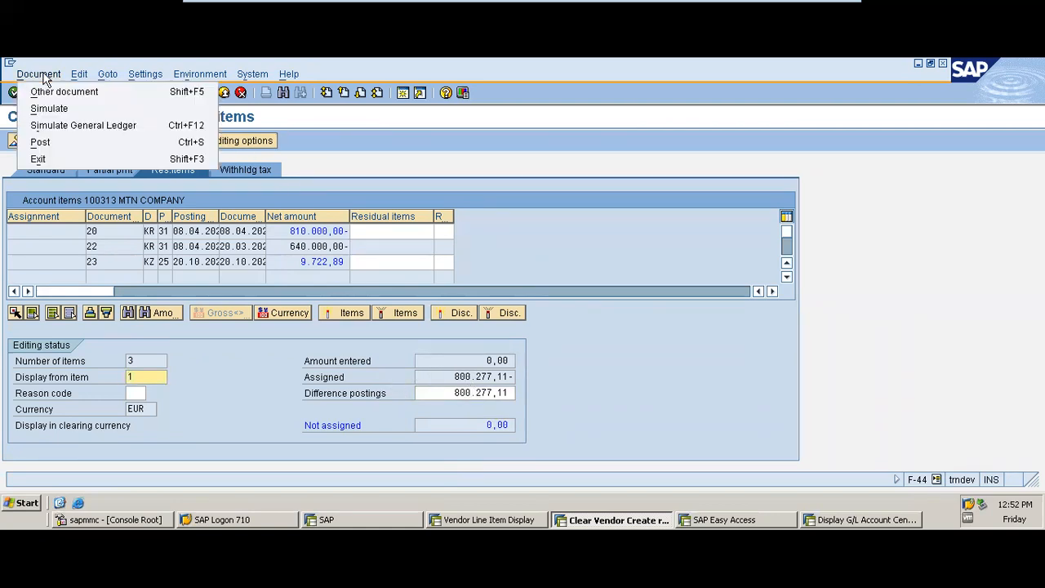
click(49, 107)
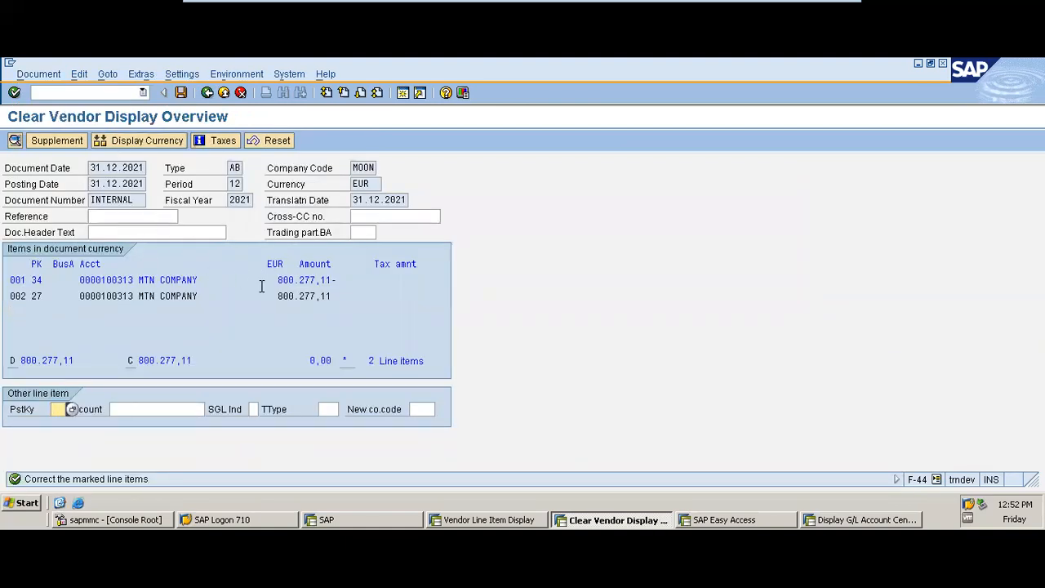
click(181, 92)
- Open the first MTN COMPANY line item, posting key 34, and set its text to "Invoice cleared with Balance"
double_click(152, 283)
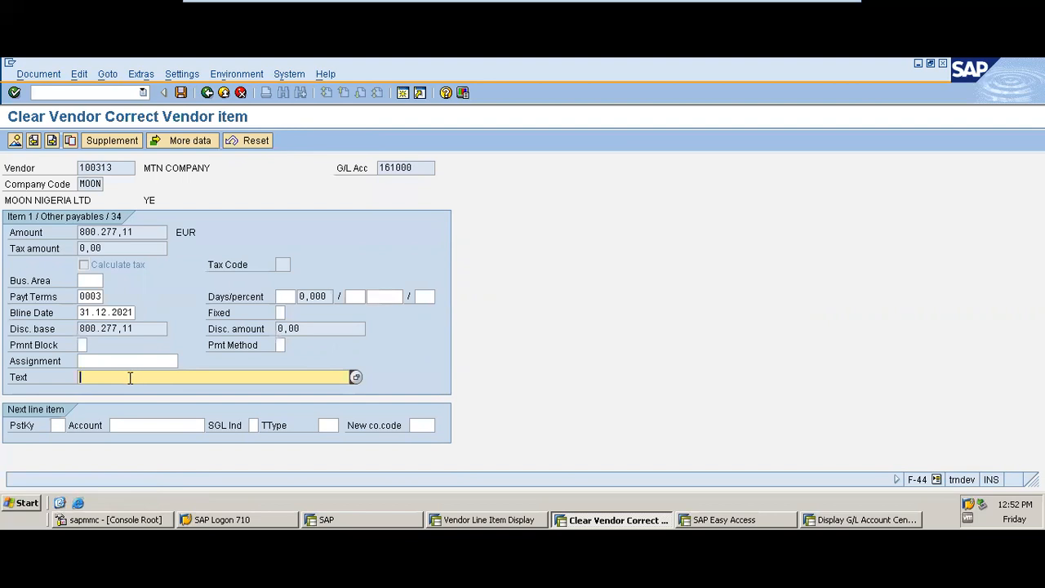
text(Pyame)
key(BackSpace)
key(BackSpace)
key(BackSpace)
key(BackSpace)
text(Pa)
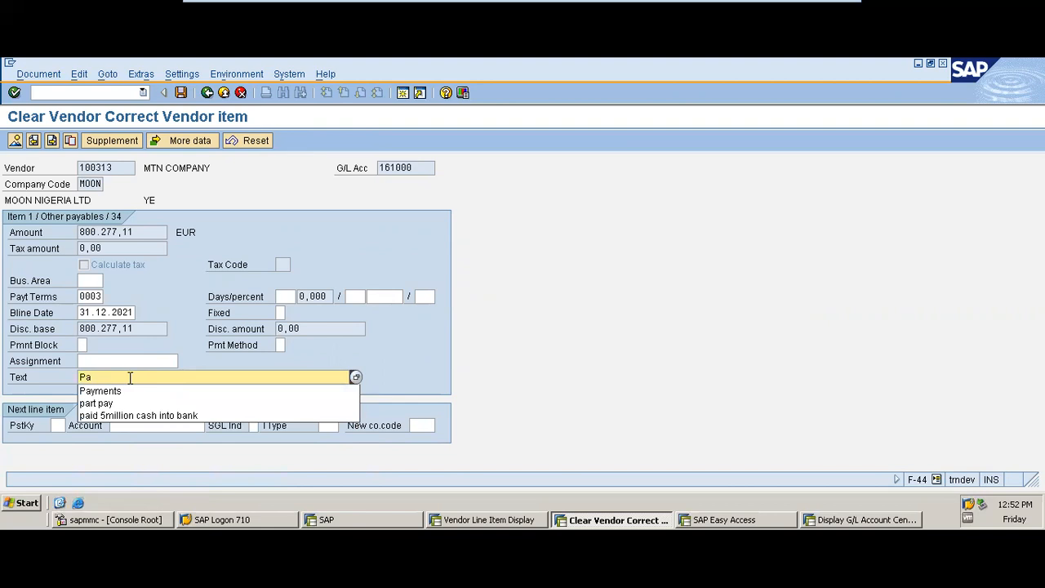
text(yment)
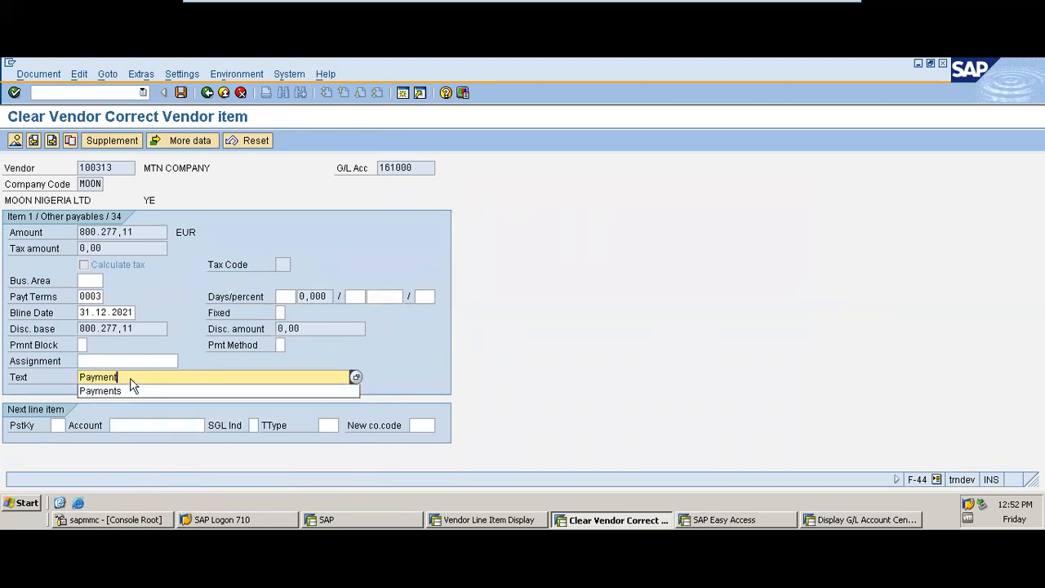
key(BackSpace)
key(BackSpace)
key(BackSpace)
key(BackSpace)
key(BackSpace)
key(BackSpace)
key(BackSpace)
text(Balance cleared wi)
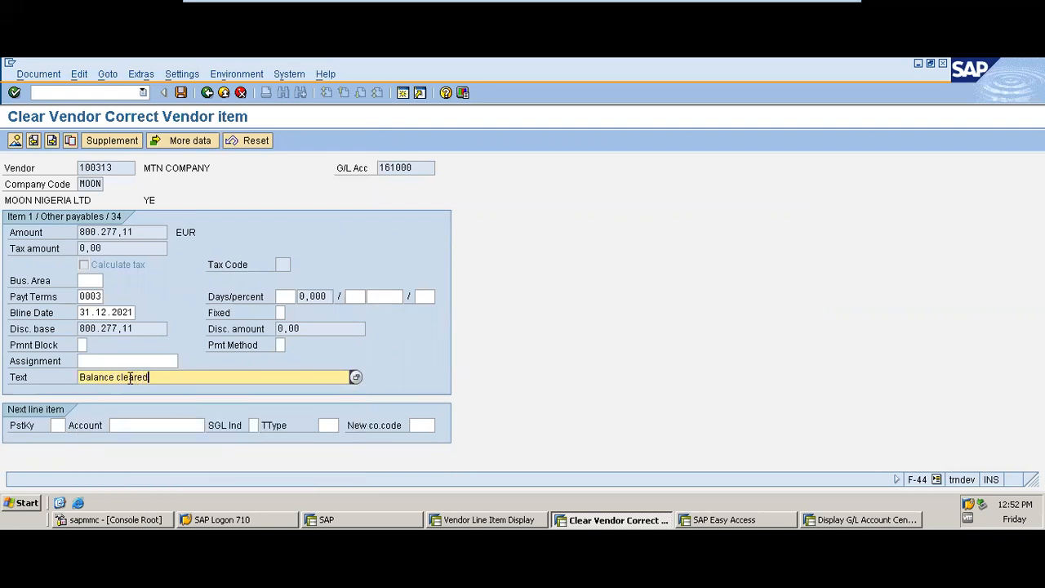
click(82, 376)
text(Invoice )
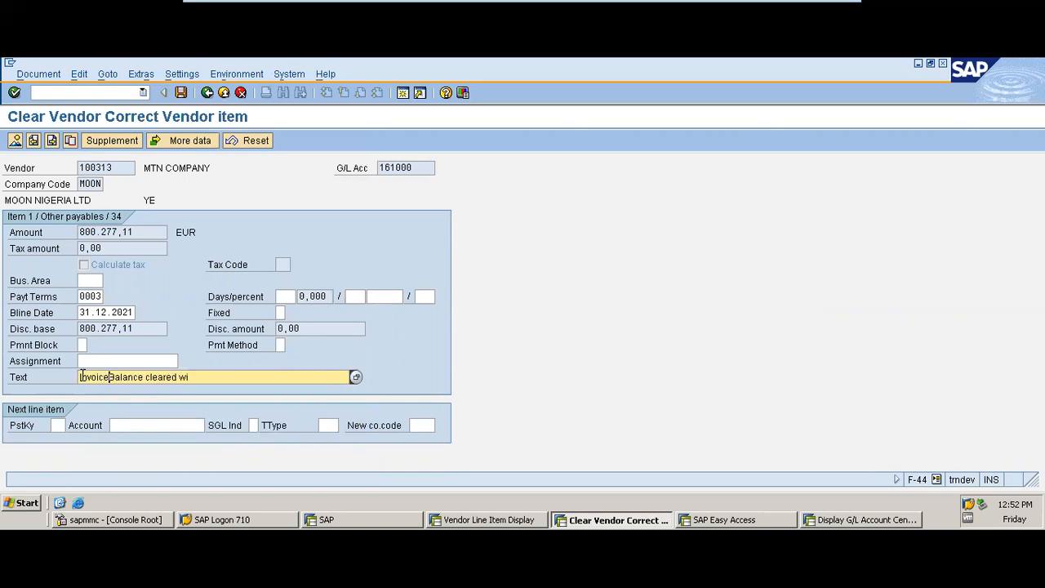
text(cleared w)
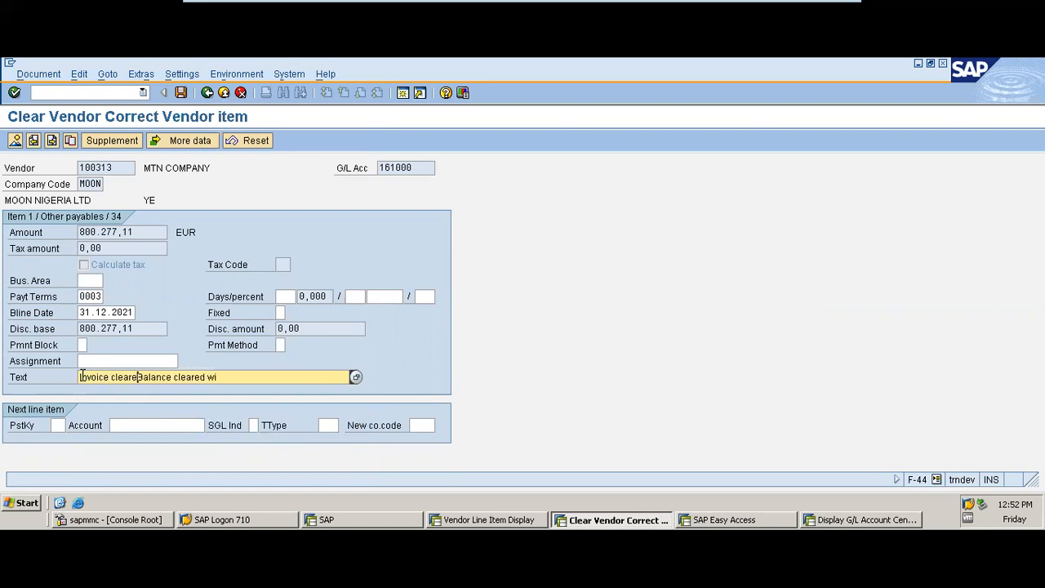
text(ith)
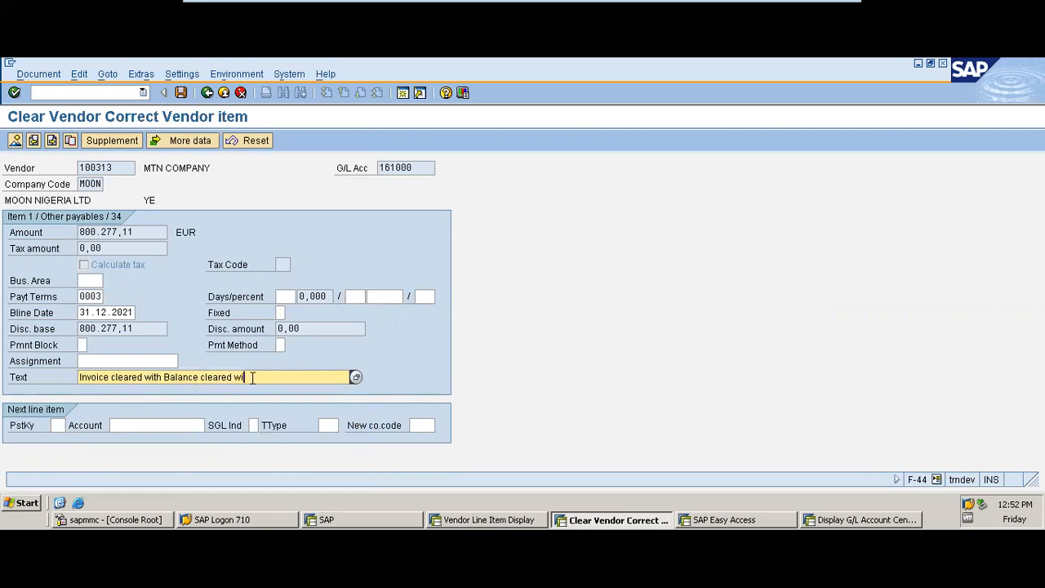
key(BackSpace)
key(BackSpace)
key(BackSpace)
key(BackSpace)
key(BackSpace)
key(BackSpace)
key(BackSpace)
key(BackSpace)
key(Return)
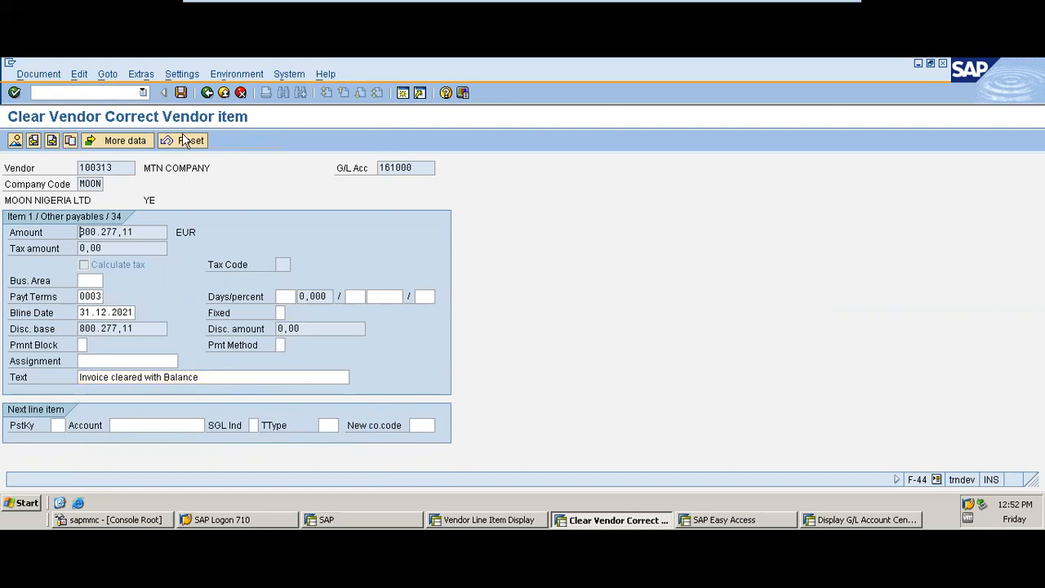
- Post the vendor clearing document and refresh the MTN COMPANY vendor line item display to review the cleared items
click(181, 93)
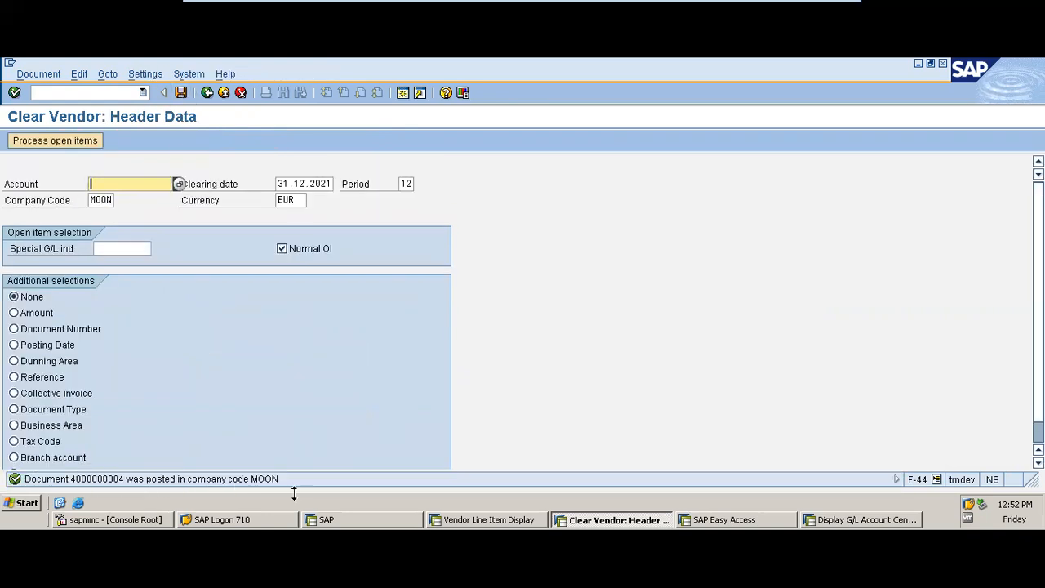
click(473, 521)
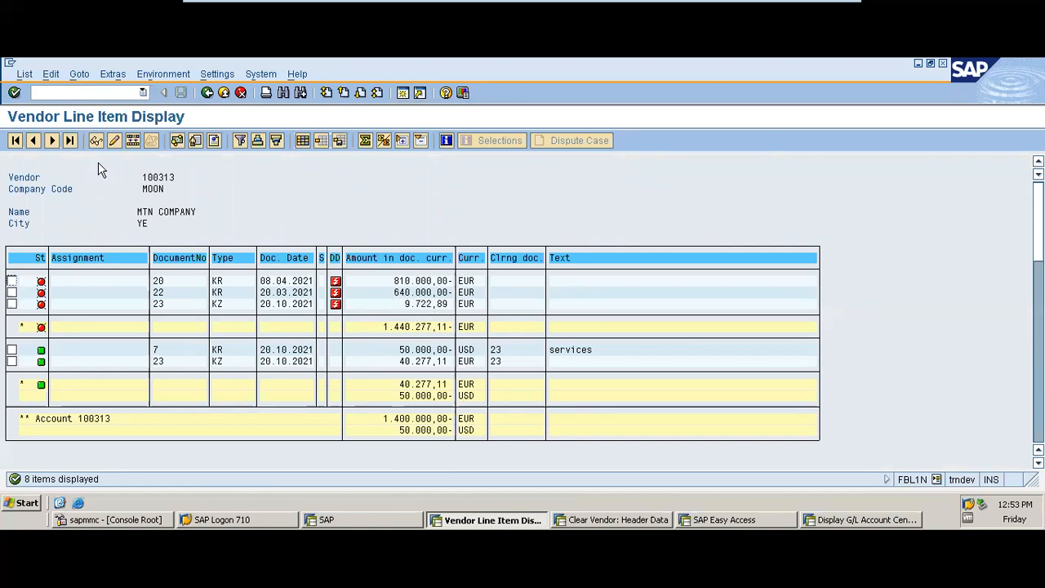
click(26, 75)
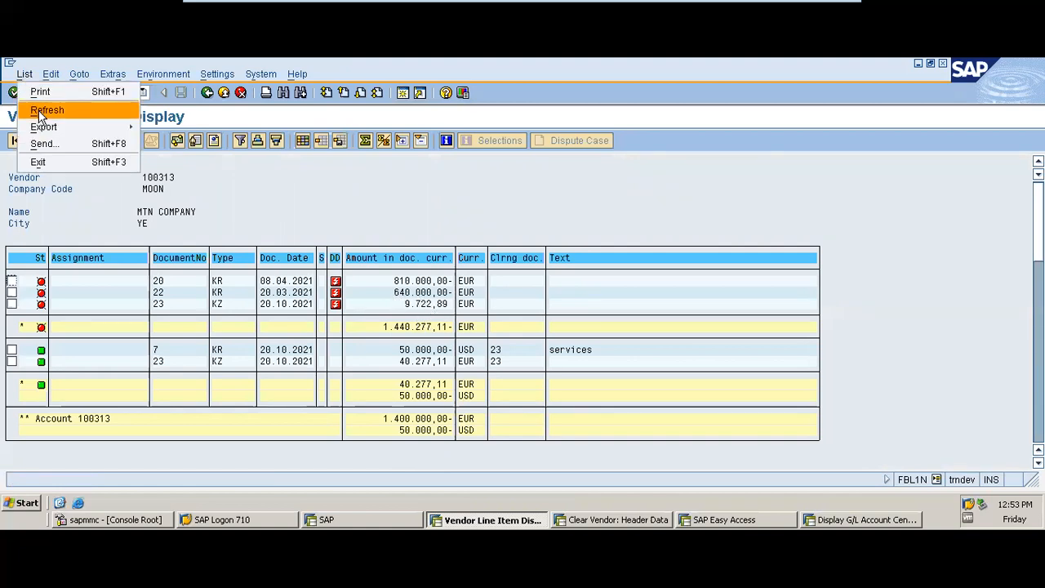
click(39, 114)
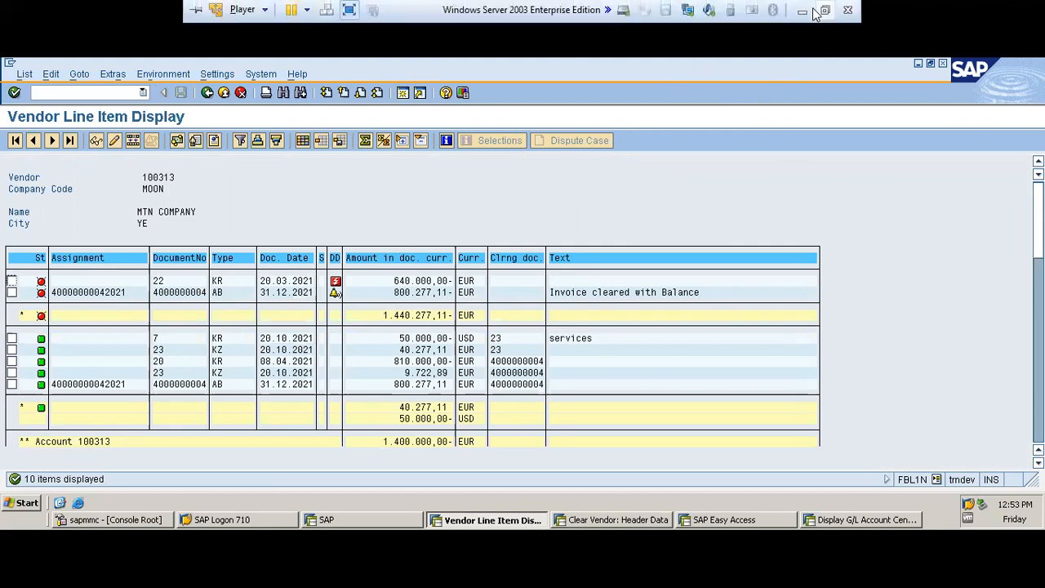
- Switch to the SAP CLOSING ACTIVITIES presentation and copy the customer due date analysis transaction code S_ALR_87012168
click(802, 10)
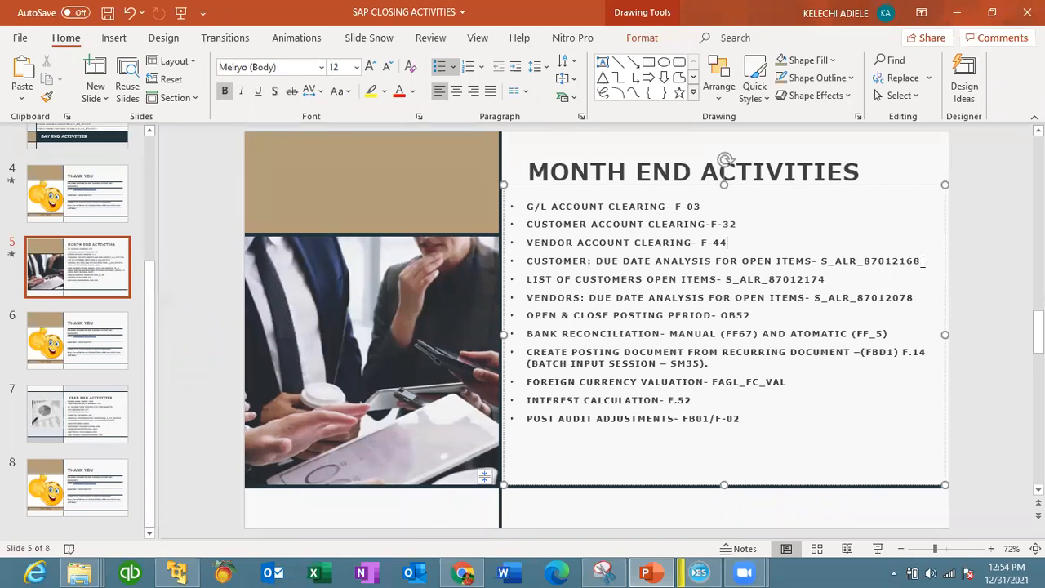
drag(923, 261, 821, 270)
key(ctrl+c)
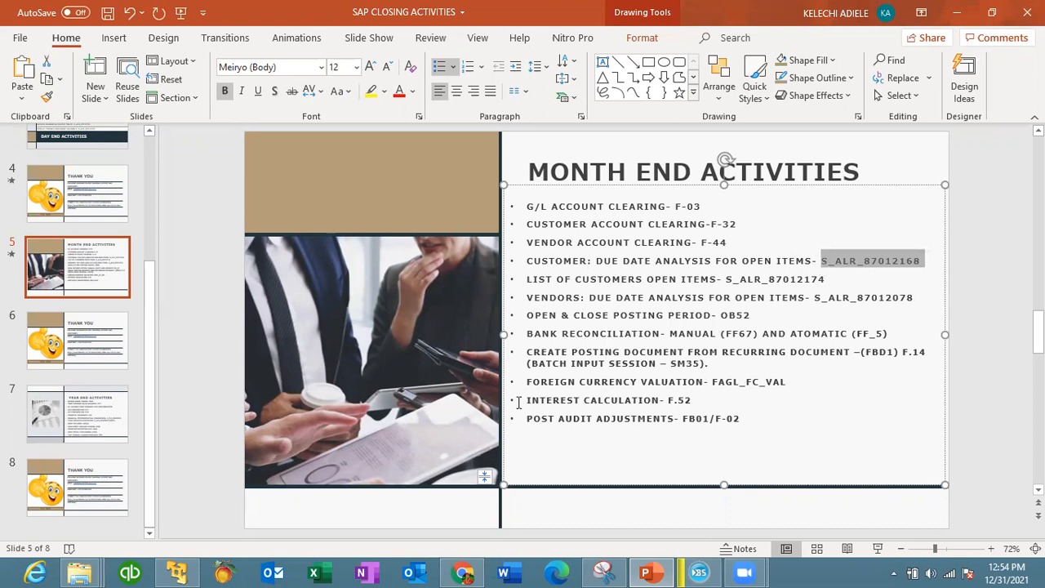
- Return to SAP, leave the vendor line items and run transaction S_ALR_87012168 for the due date analysis of open items
click(178, 572)
click(206, 94)
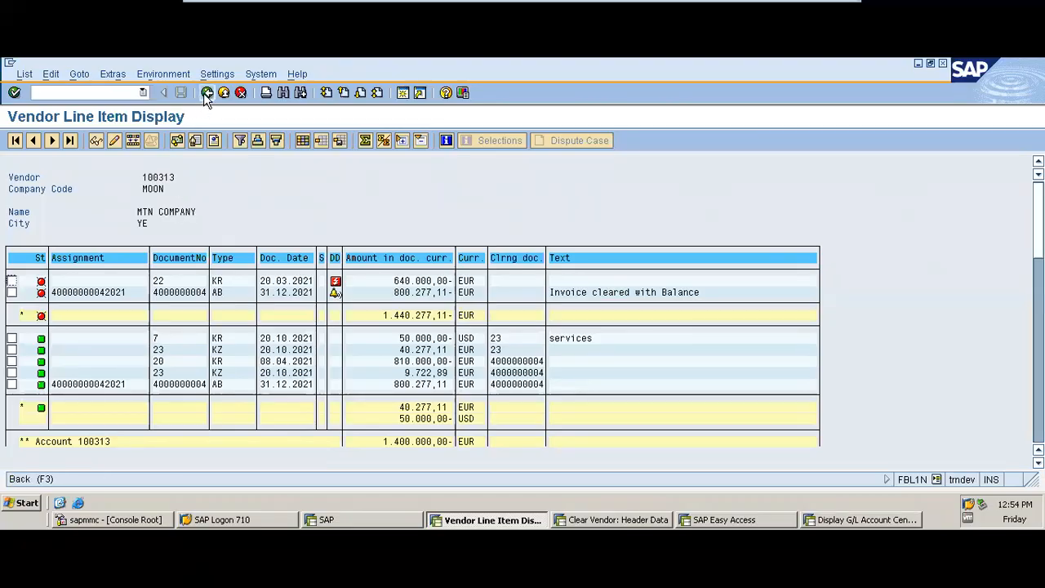
click(206, 94)
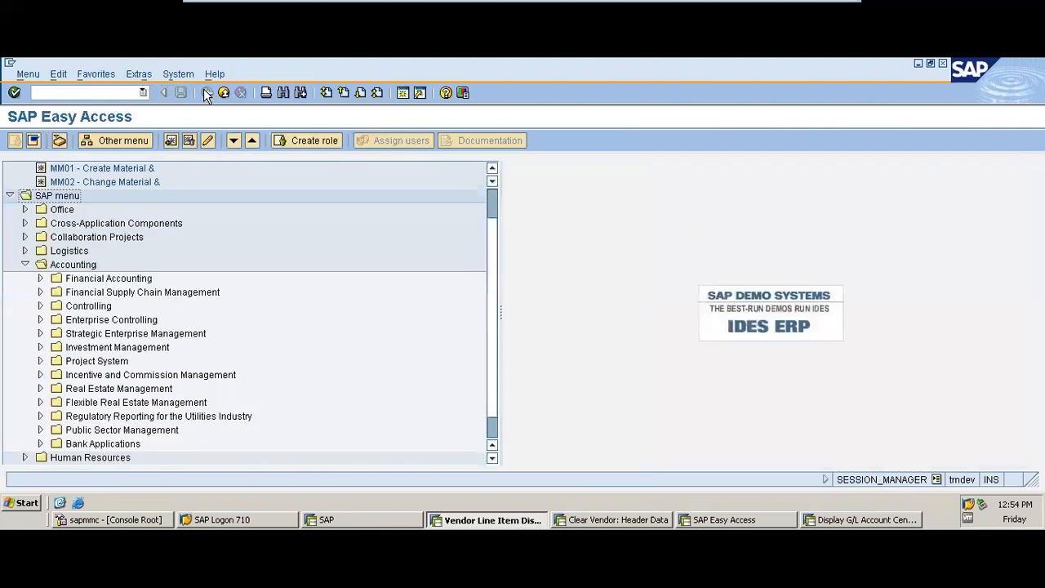
click(86, 92)
key(ctrl+v)
key(Return)
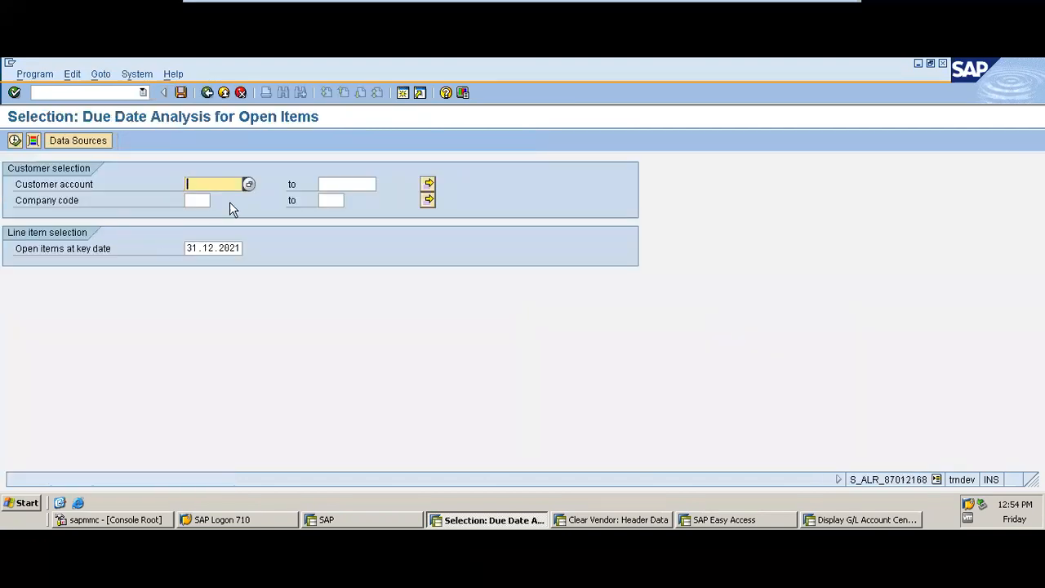
- Set the report's company code to moon and select ETISALAT NIG as the customer account
click(195, 202)
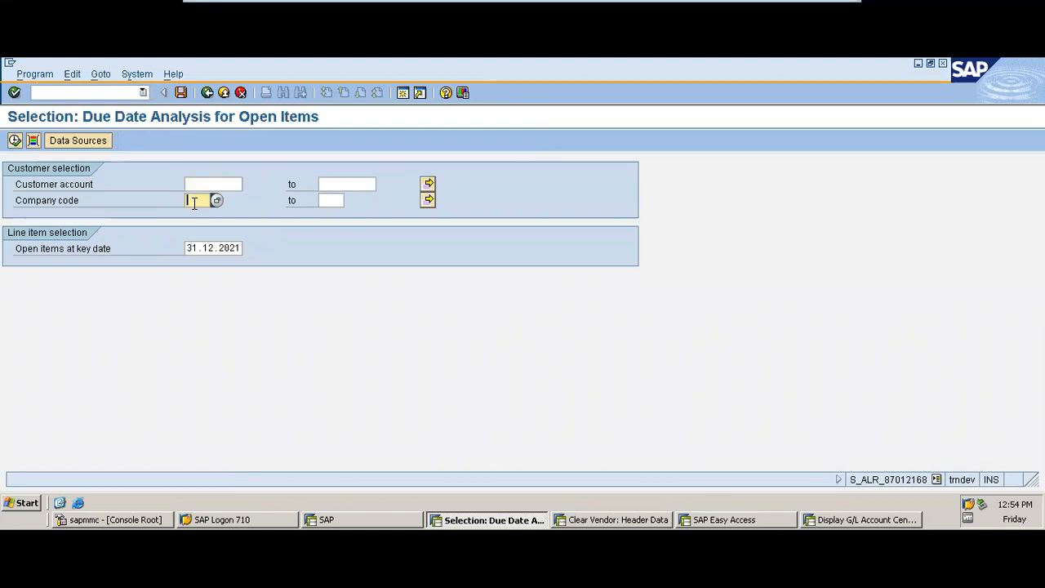
text(moo)
click(196, 213)
click(232, 186)
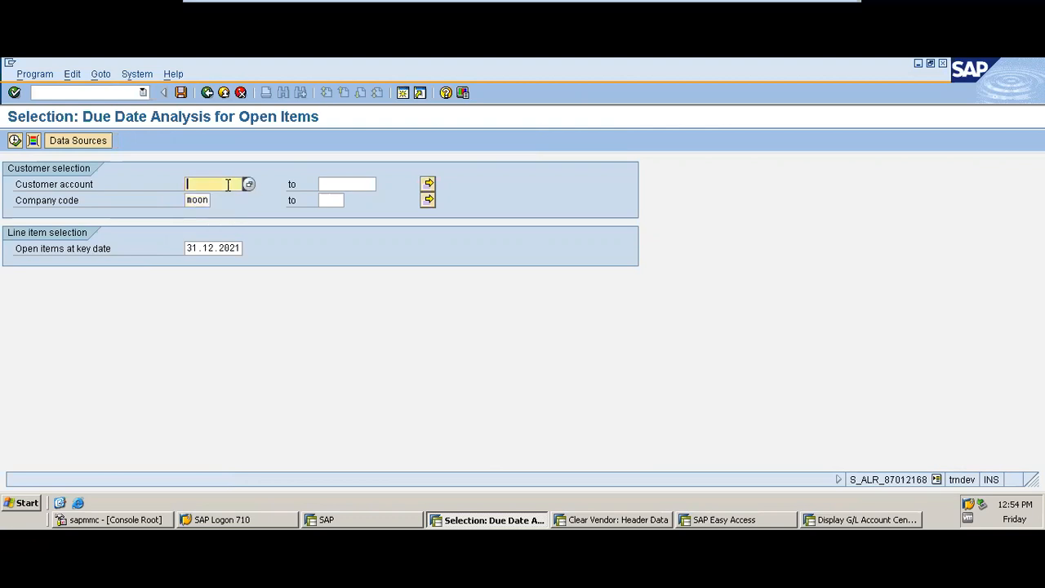
click(249, 185)
click(205, 473)
double_click(348, 167)
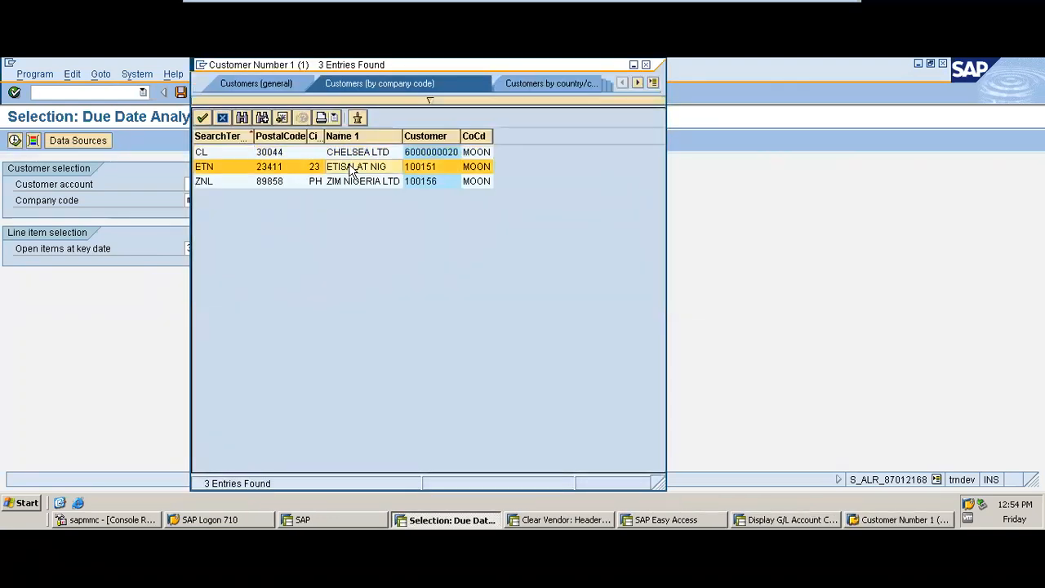
- Run the due date analysis for open items, check the SAP CLOSING ACTIVITIES presentation meanwhile, and return to the SAP report
click(15, 140)
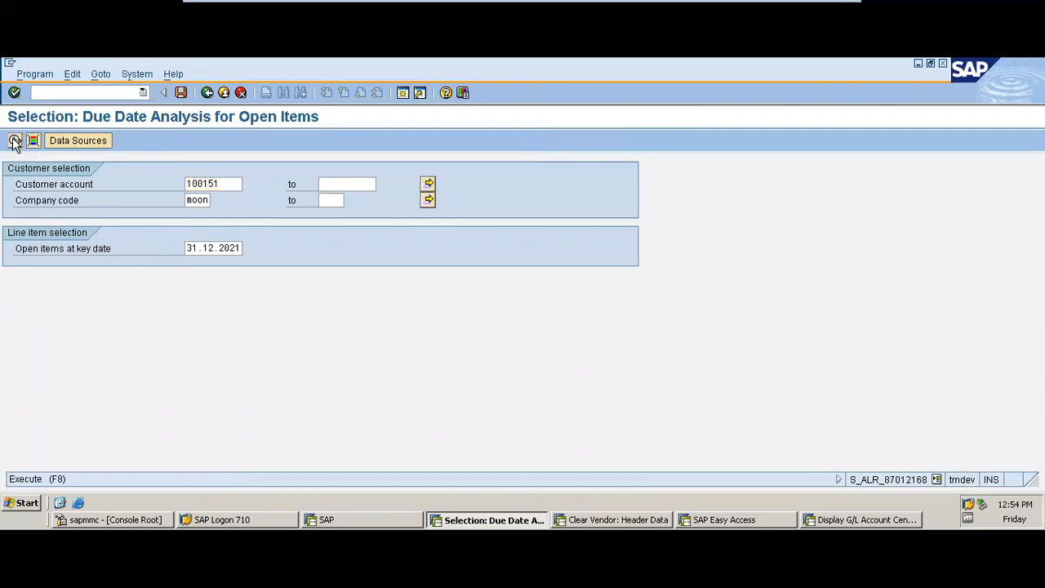
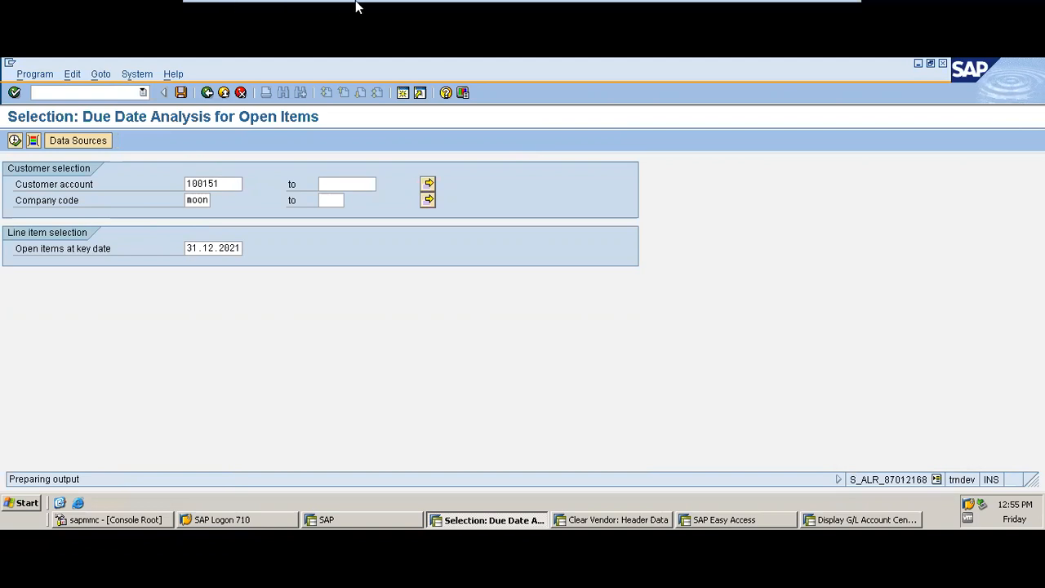
mouse_move(735, 8)
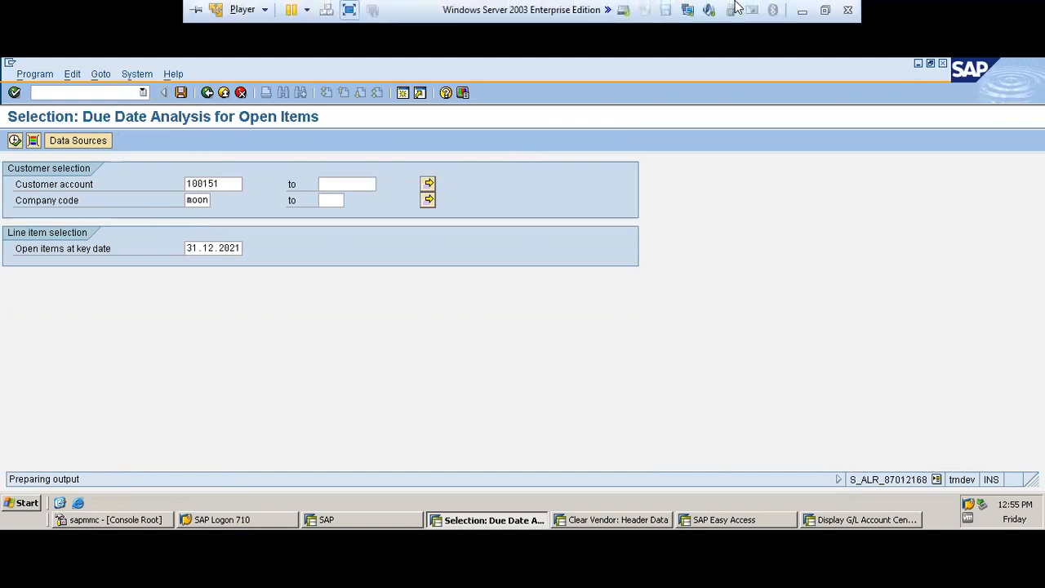
click(801, 13)
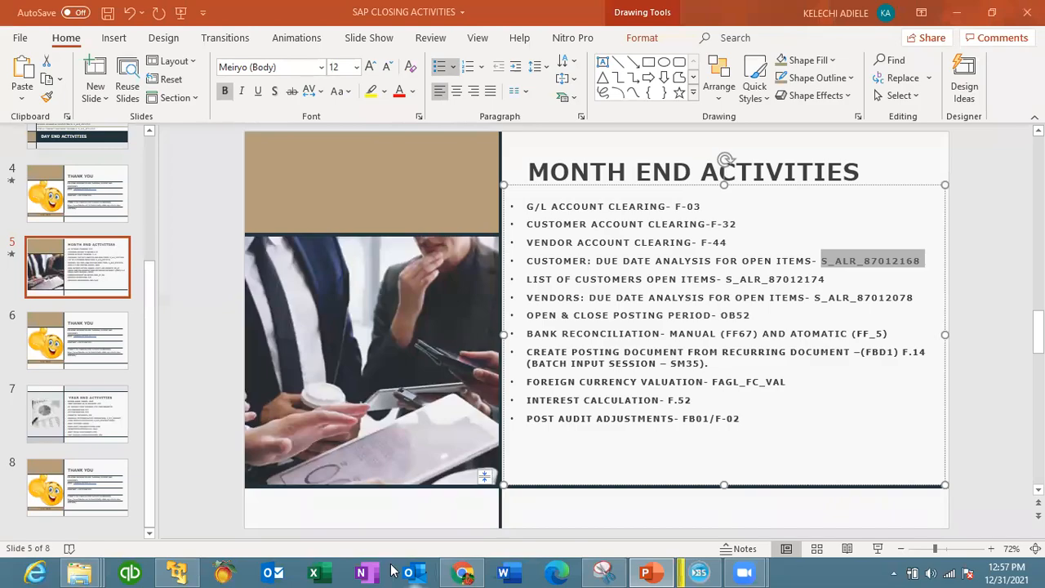
click(184, 570)
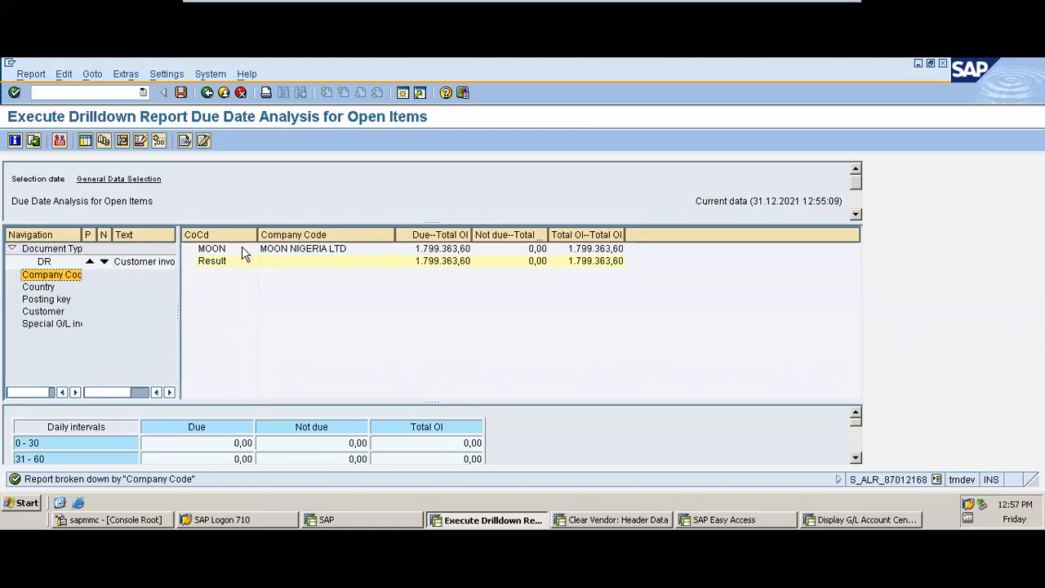
- Cancel leaving the due date analysis report and break its open items down by customer
click(208, 93)
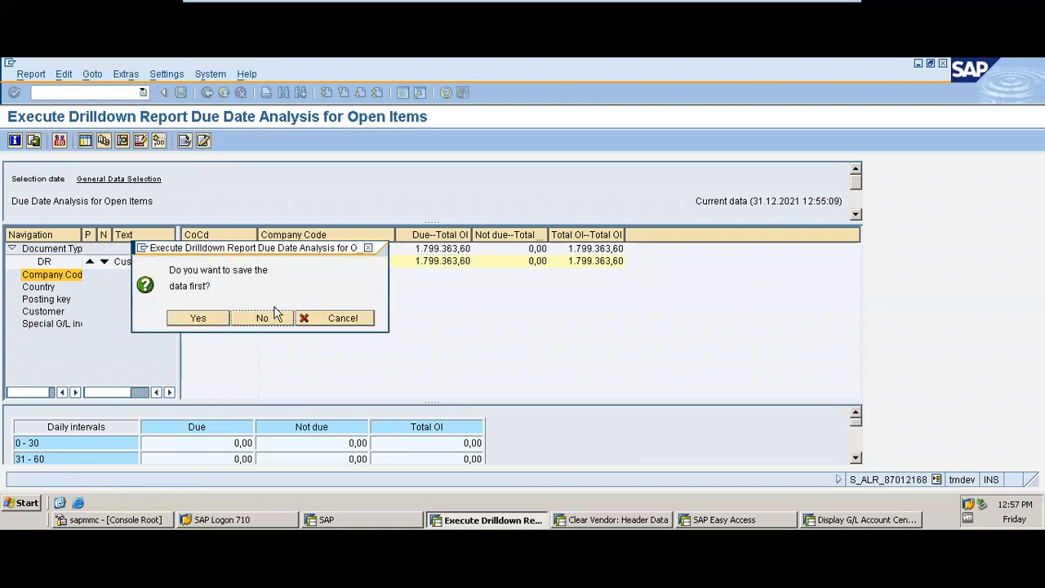
click(338, 323)
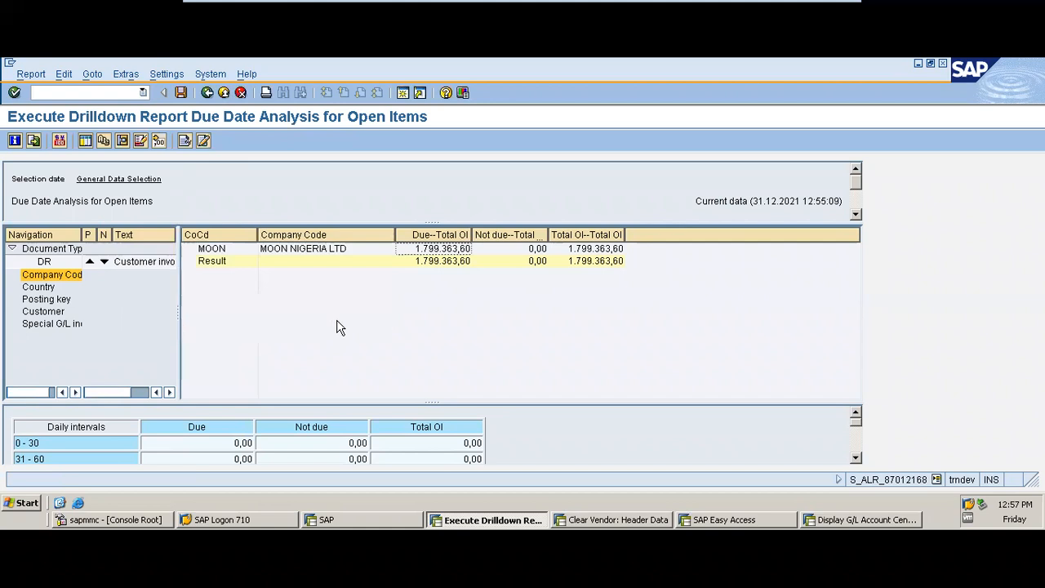
click(47, 315)
click(46, 316)
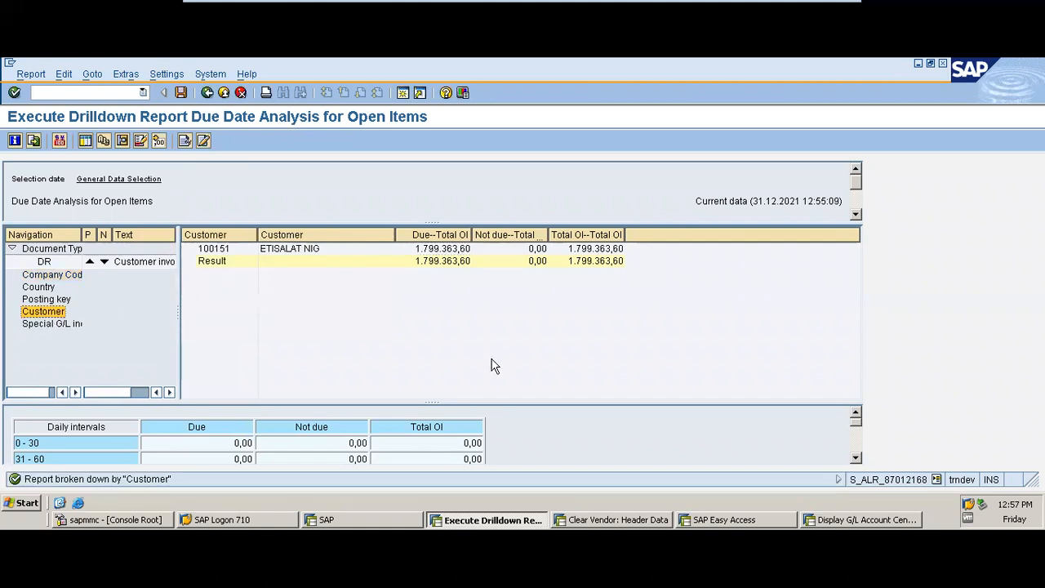
- Enlarge the daily intervals area for ETISALAT NIG and review the due amounts down to the total open items
click(315, 251)
click(438, 250)
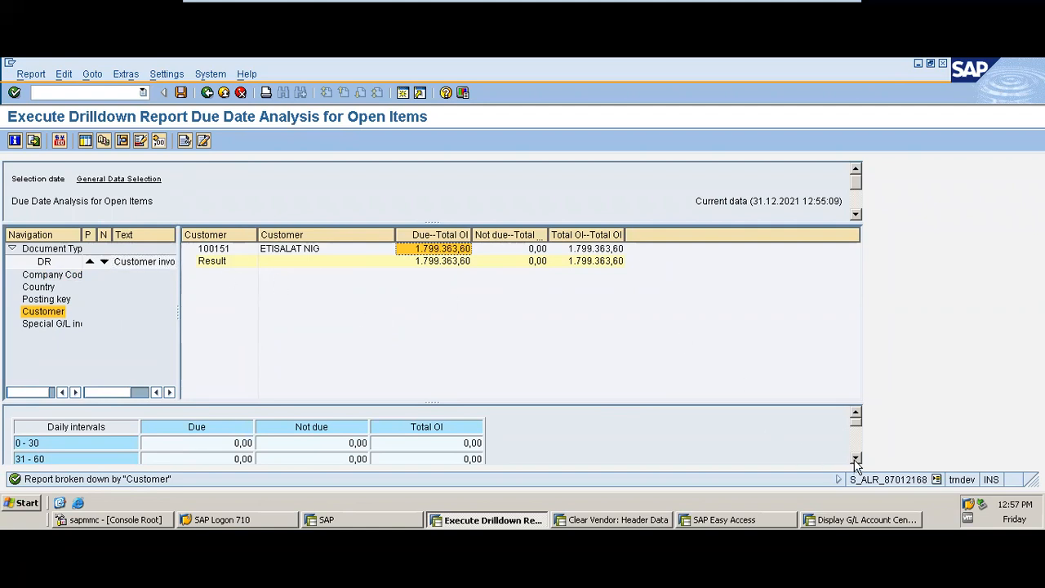
drag(438, 399, 445, 304)
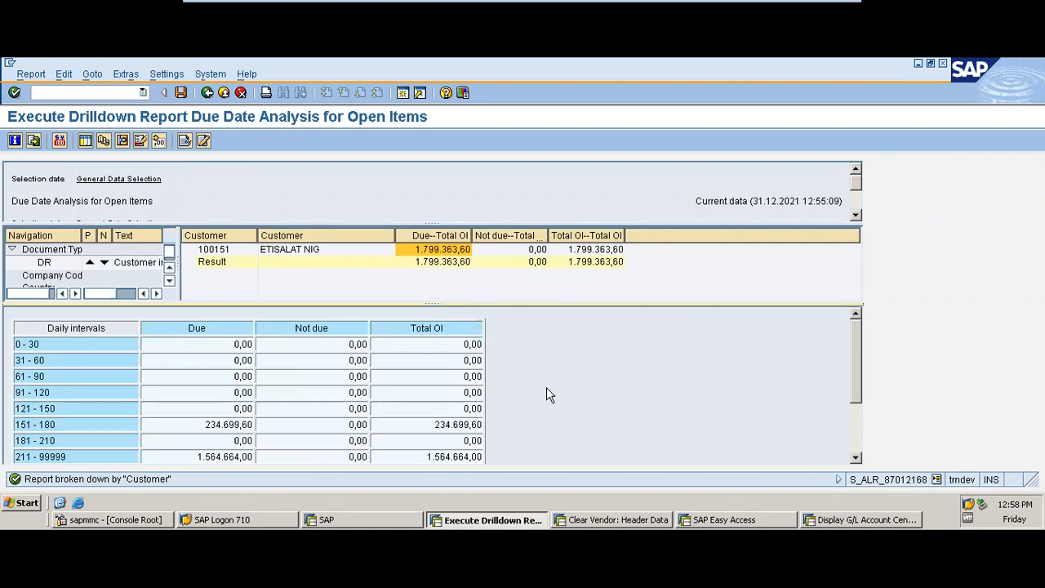
click(855, 458)
click(856, 458)
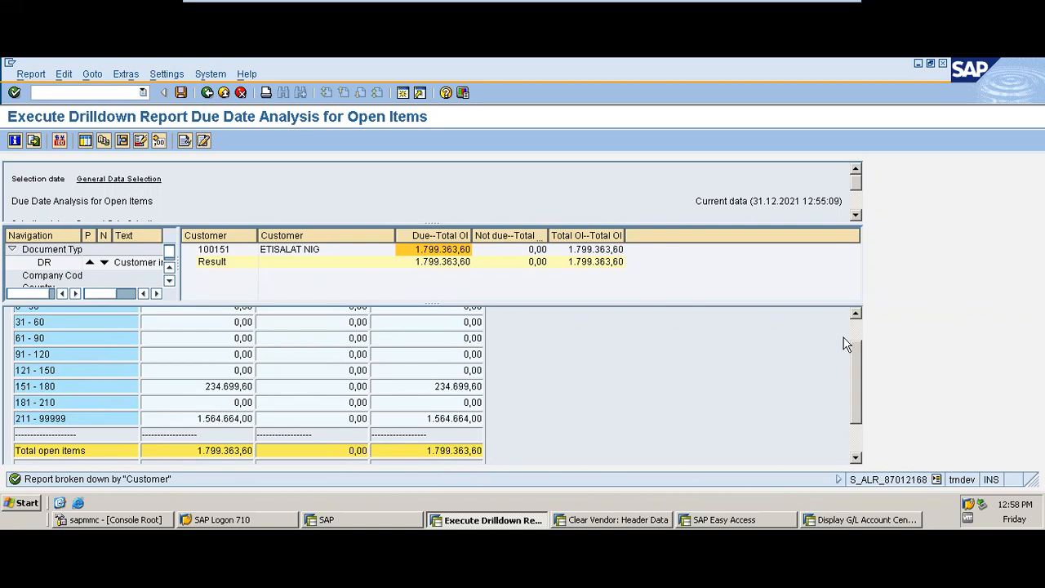
- Inspect the total amounts in the 151 - 180 and 211 - 99999 day intervals and check the report for comments
double_click(430, 389)
double_click(461, 386)
click(471, 418)
click(185, 141)
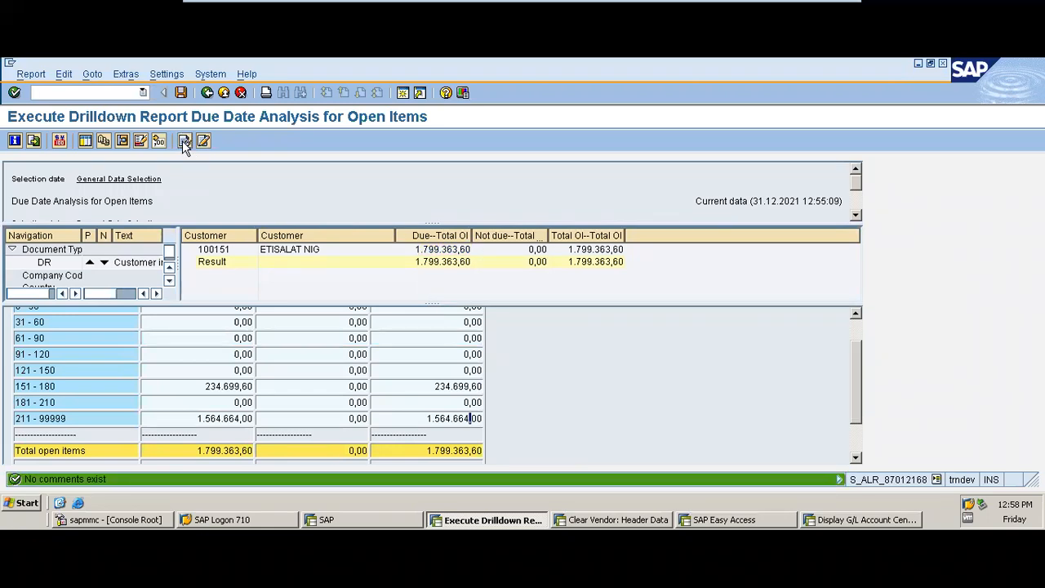
- View the due date analysis broken down by posting key and return to the customer breakdown
click(169, 281)
click(169, 282)
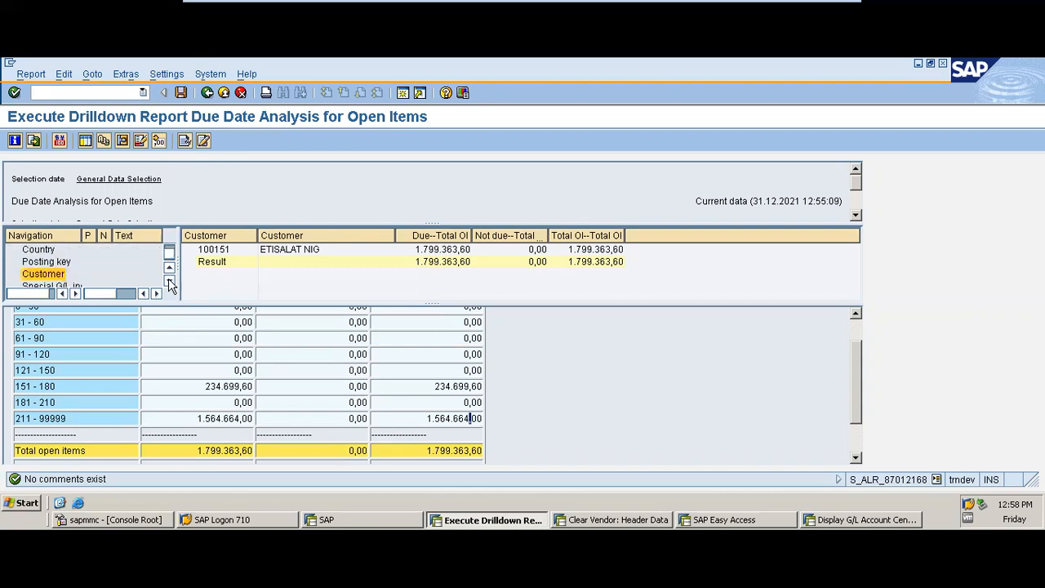
click(54, 263)
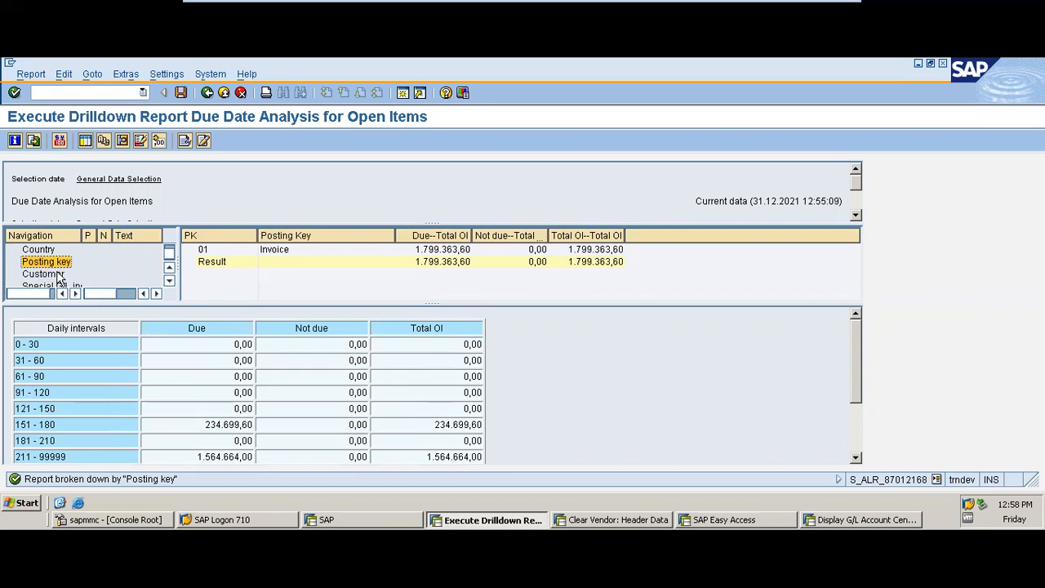
click(58, 275)
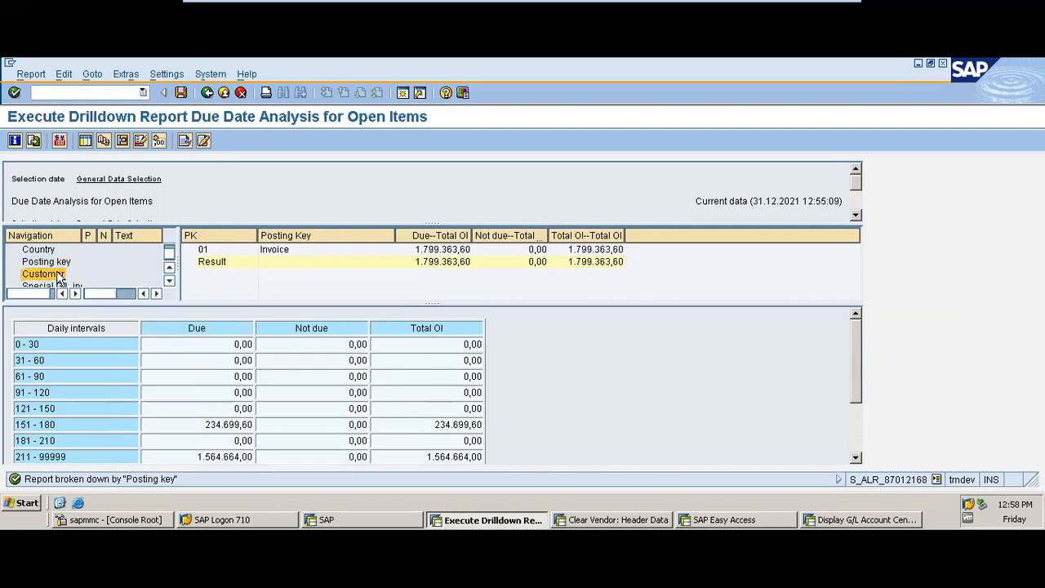
click(217, 252)
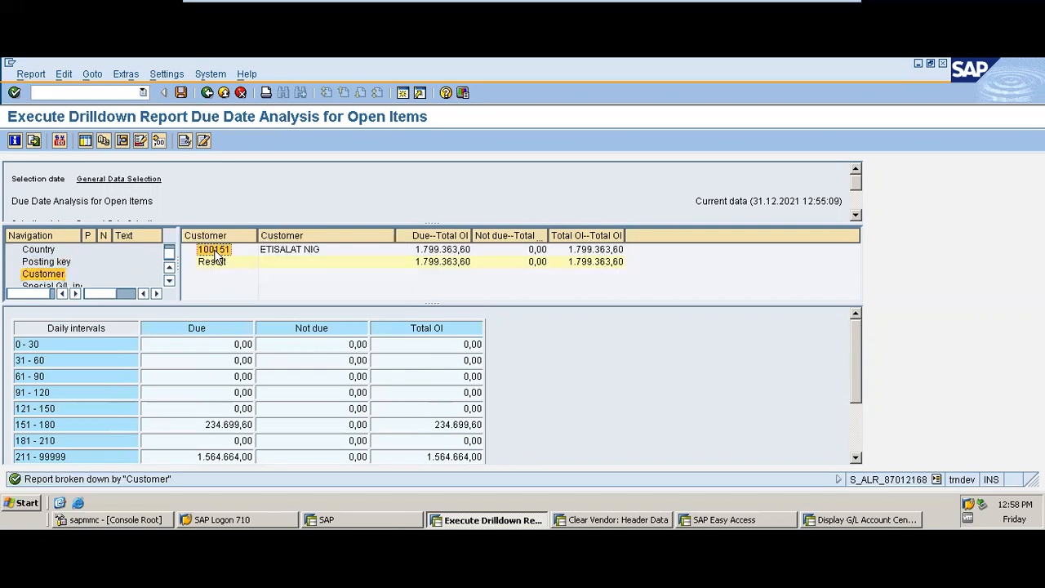
- View the currency translation settings without changing them, and exit the due date analysis report, saving its data
click(62, 142)
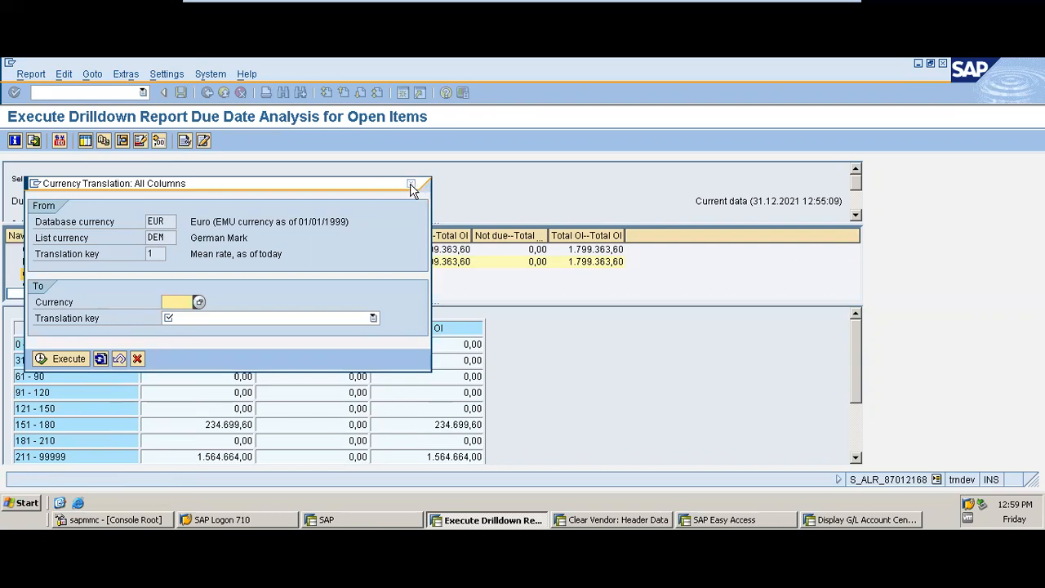
click(413, 187)
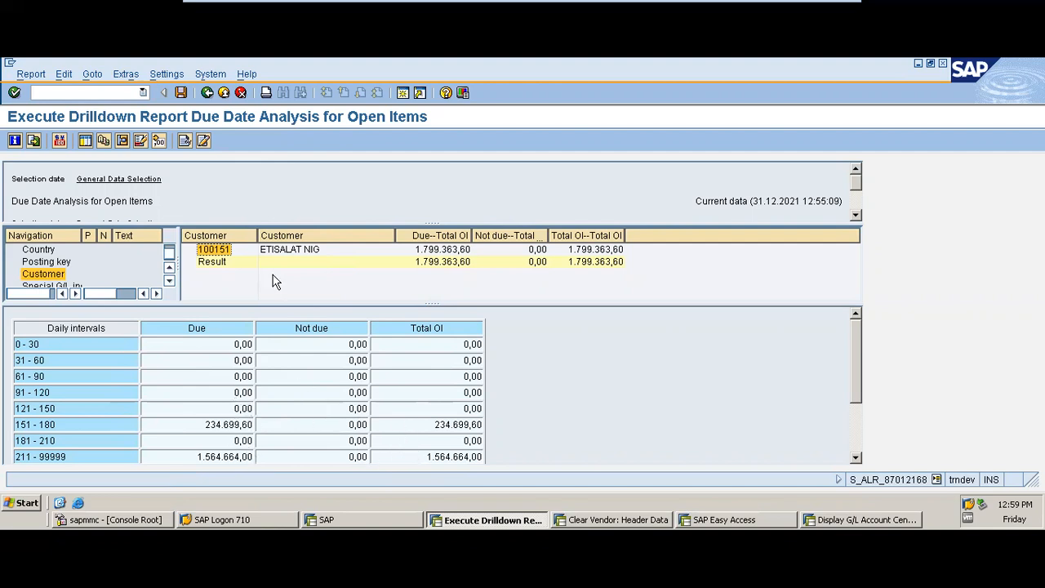
click(207, 93)
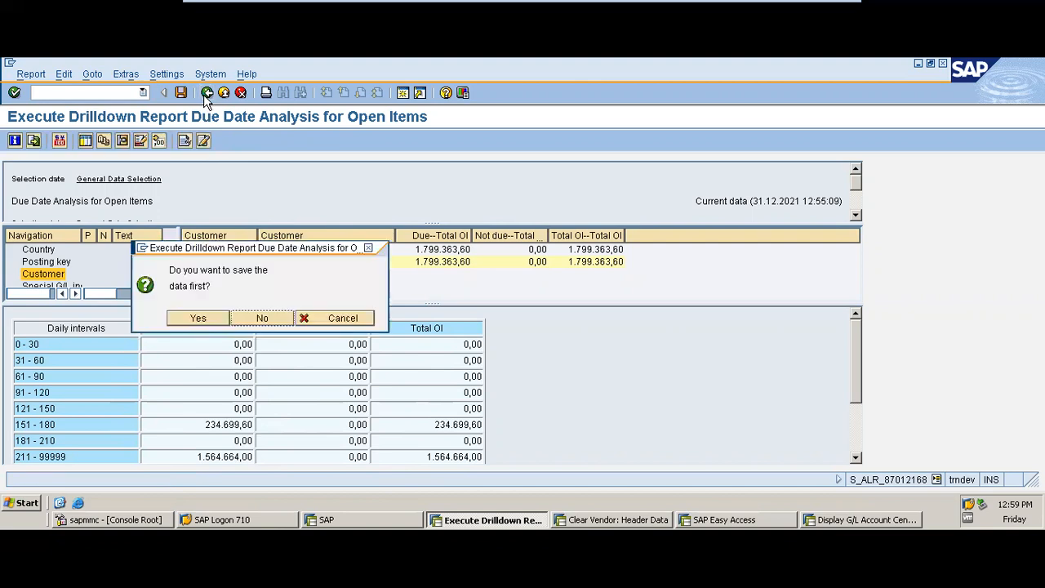
click(201, 323)
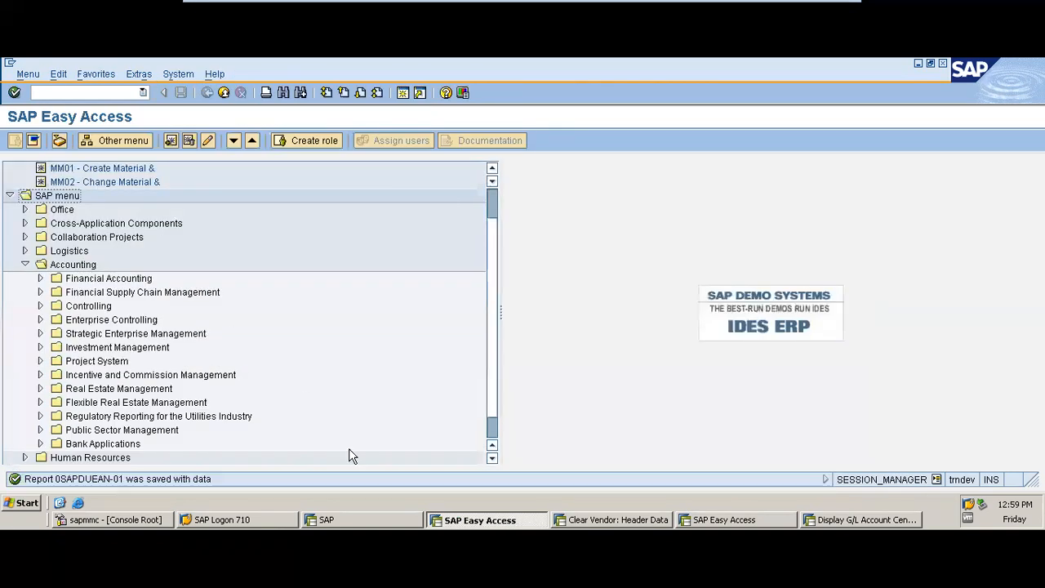
- Switch to the SAP CLOSING ACTIVITIES presentation and copy the customer open items list transaction code S_ALR_87012174
mouse_move(562, 7)
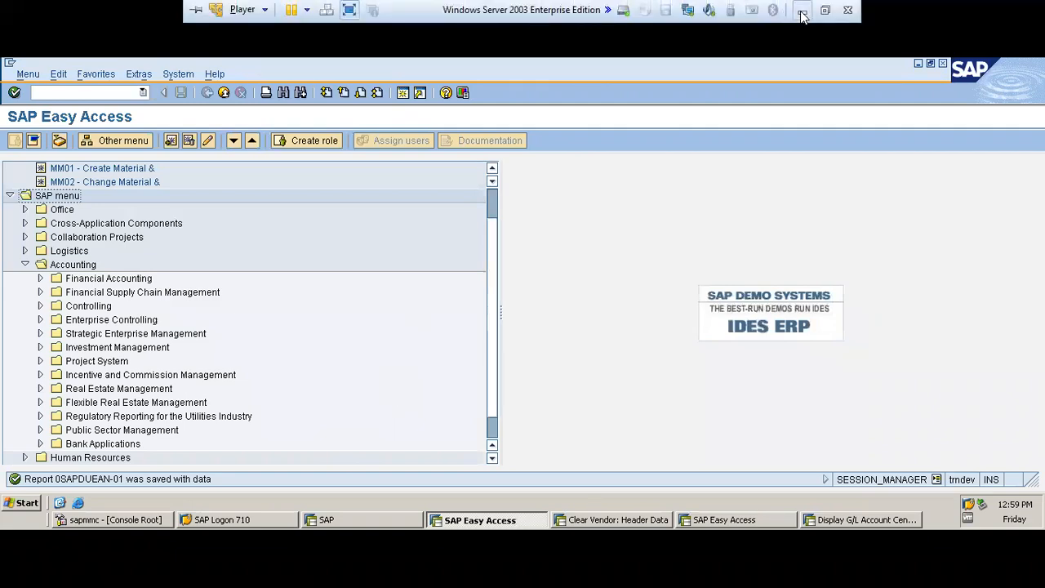
click(803, 12)
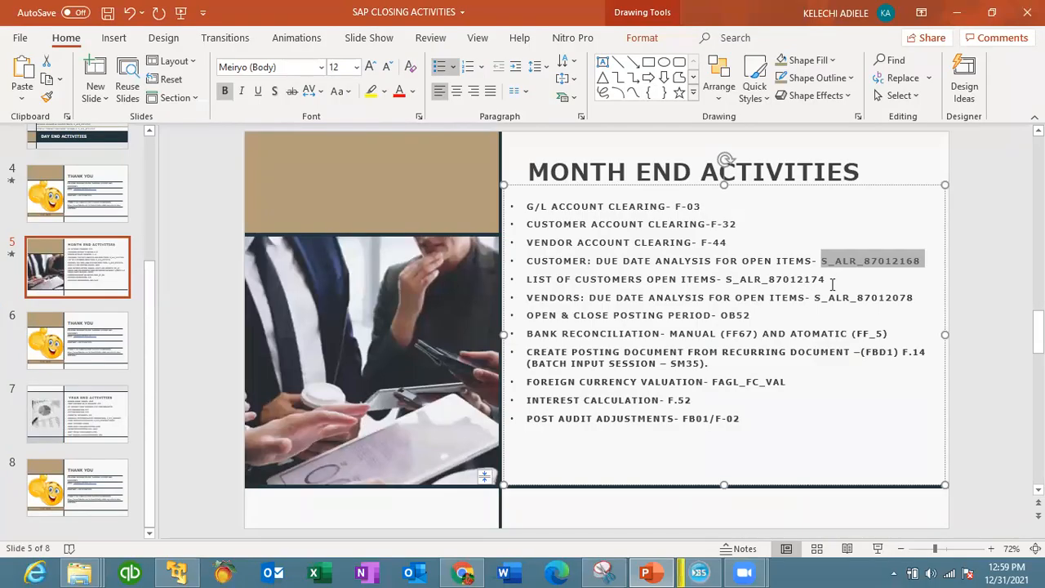
drag(830, 280, 728, 281)
key(ctrl+c)
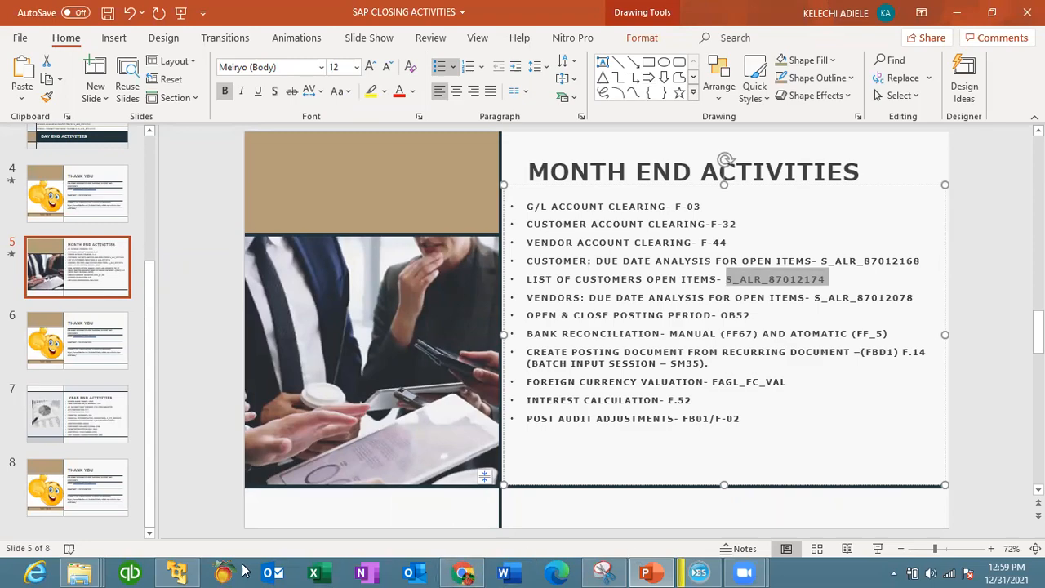
- Return to SAP and run transaction S_ALR_87012174 for the list of customer open items
click(177, 572)
click(89, 92)
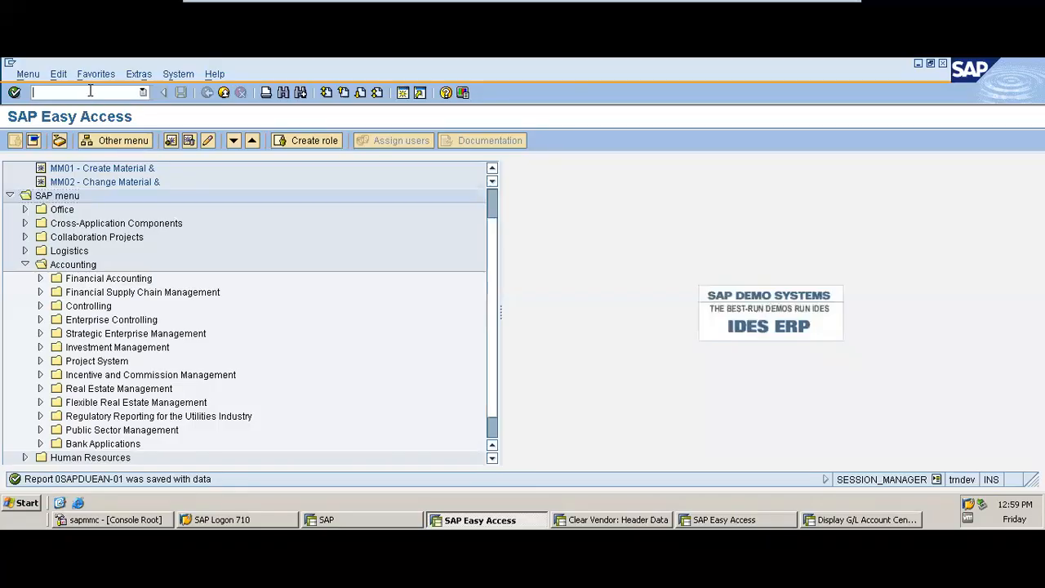
key(ctrl+v)
key(Return)
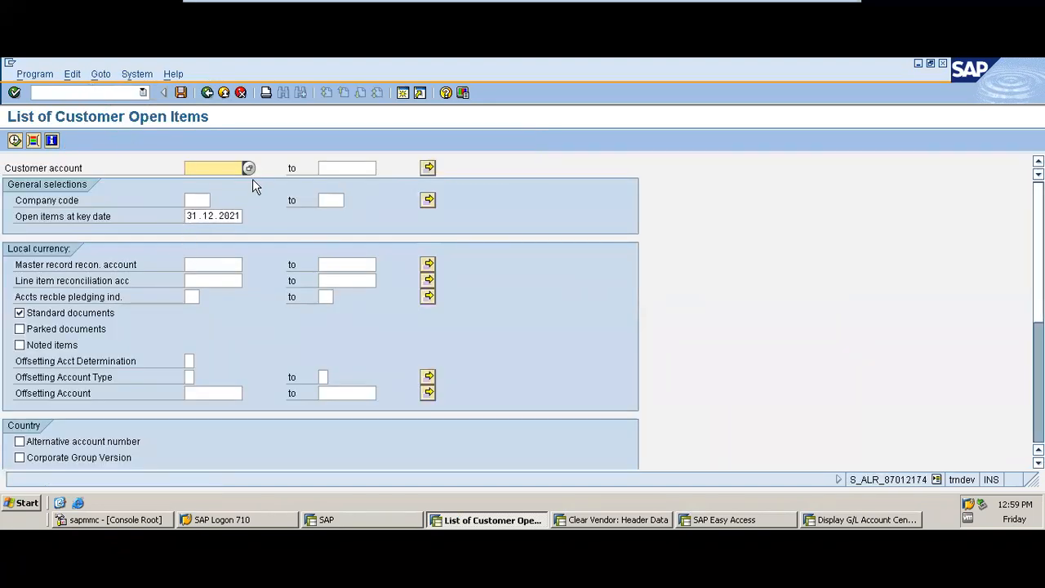
- Select ETISALAT NIG as the customer account, set the company code to moon and execute the open items list
click(249, 168)
click(204, 477)
double_click(353, 167)
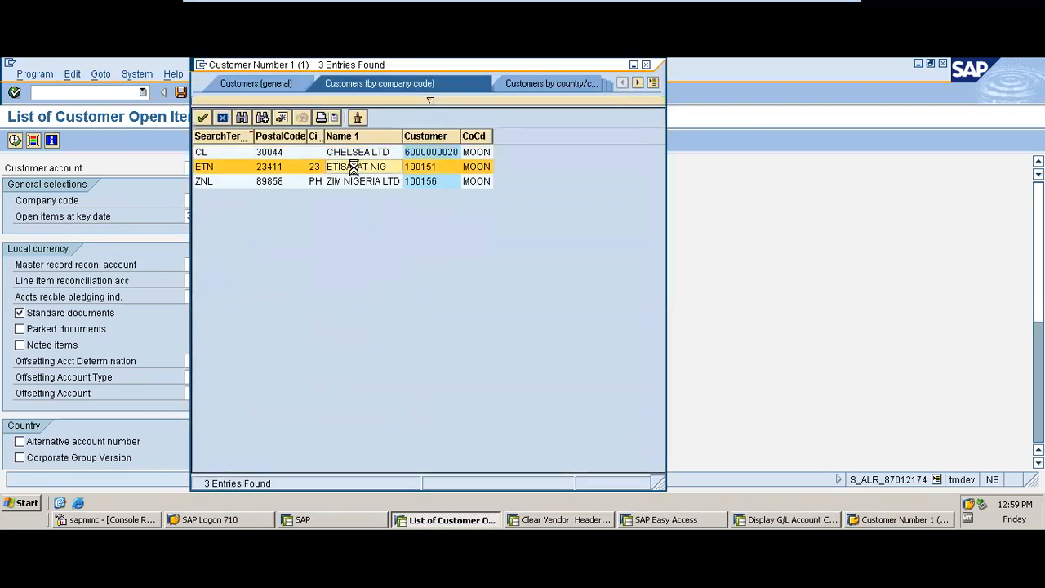
click(190, 200)
text(moon)
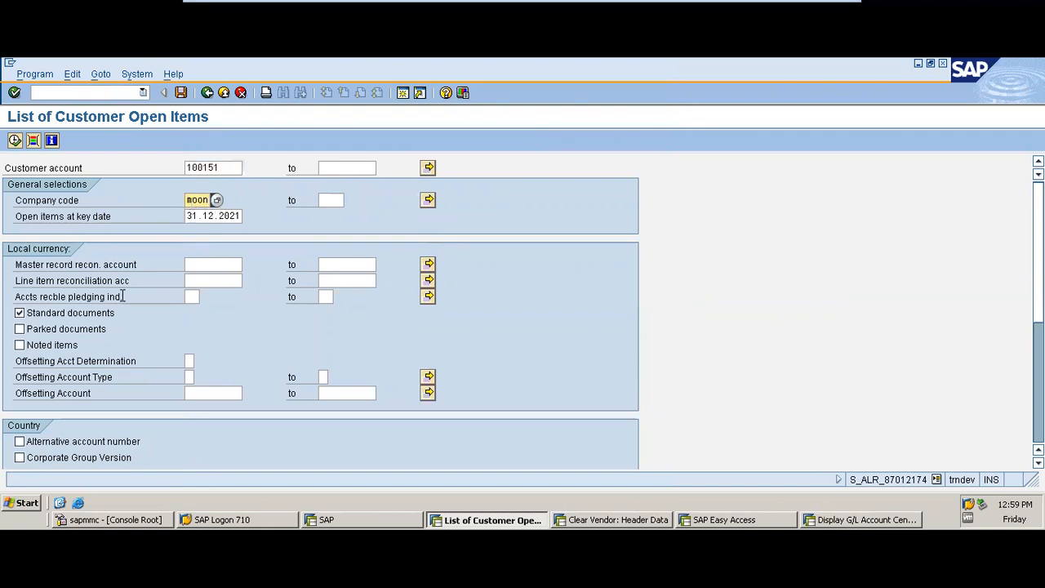
click(16, 141)
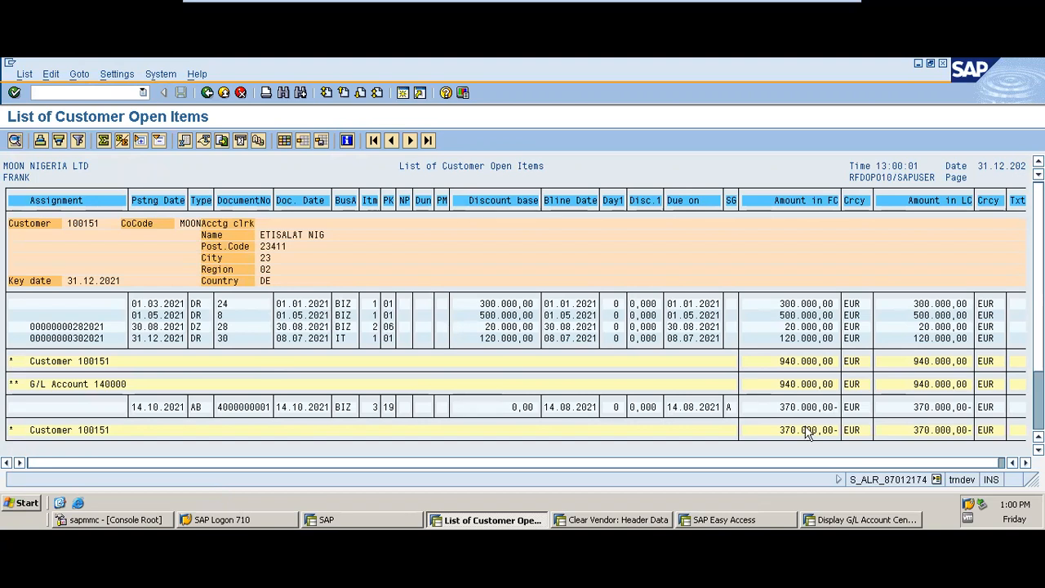
- Examine the customer open items list down to the company code MOON total, including its export and send options
scroll(522, 327, down, 3)
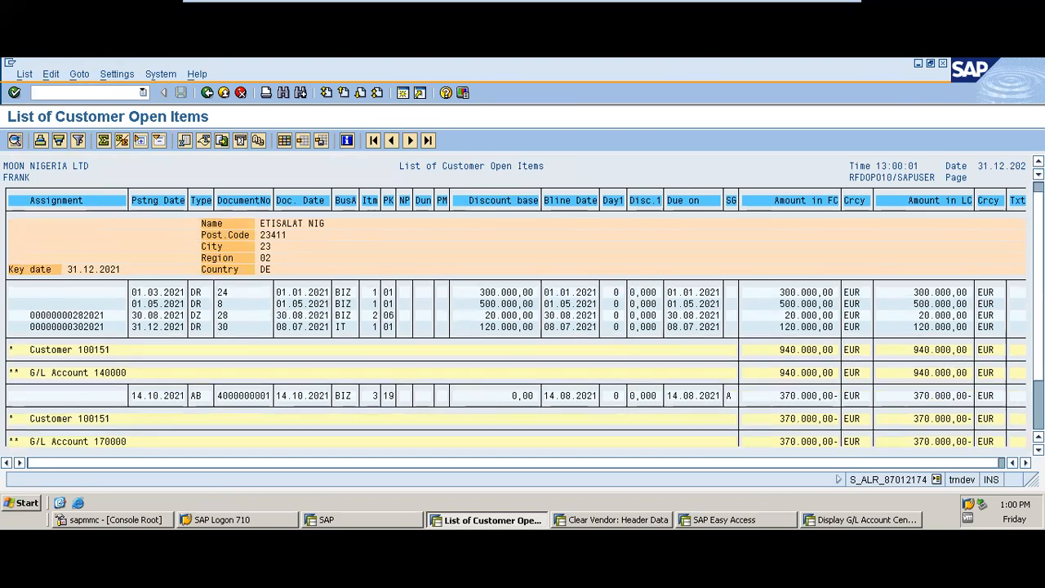
scroll(527, 346, down, 1)
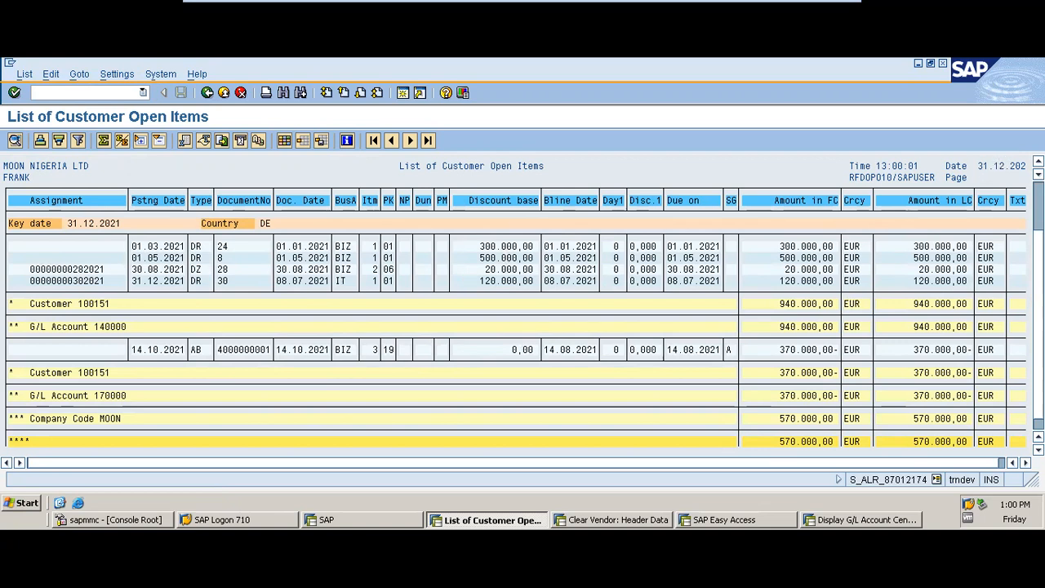
scroll(516, 327, up, 3)
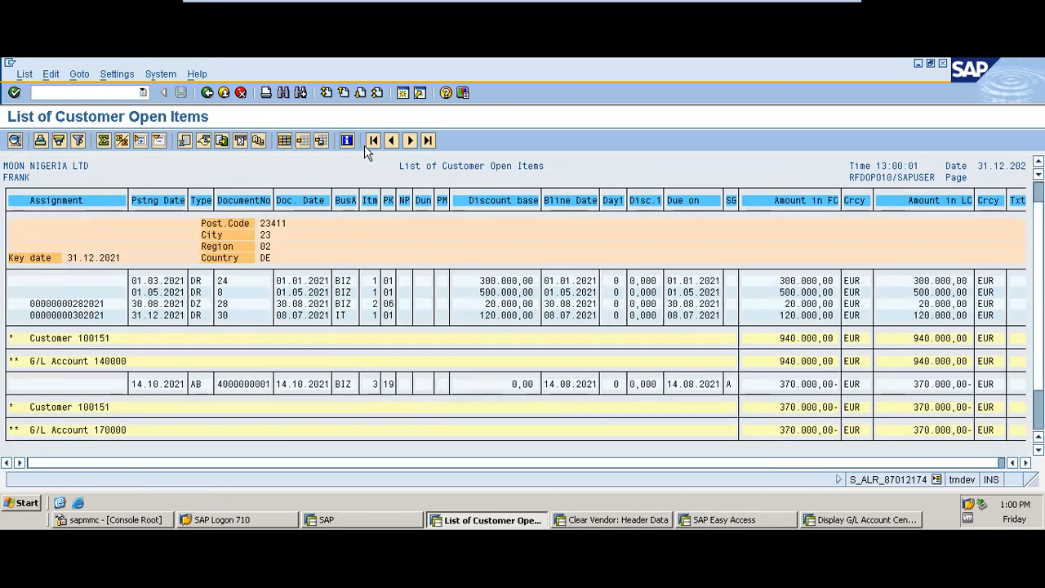
click(24, 74)
mouse_move(42, 109)
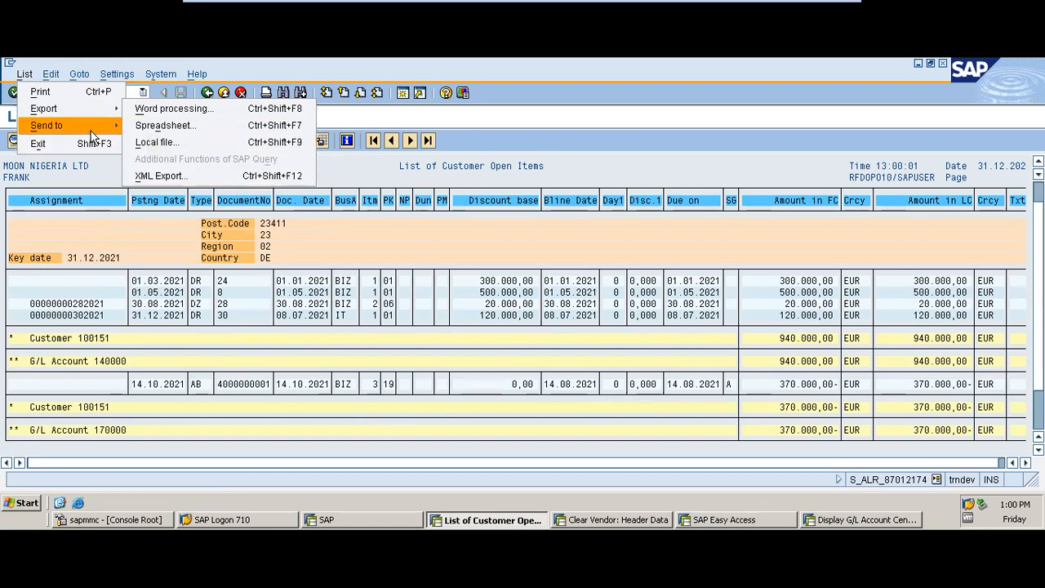
mouse_move(83, 129)
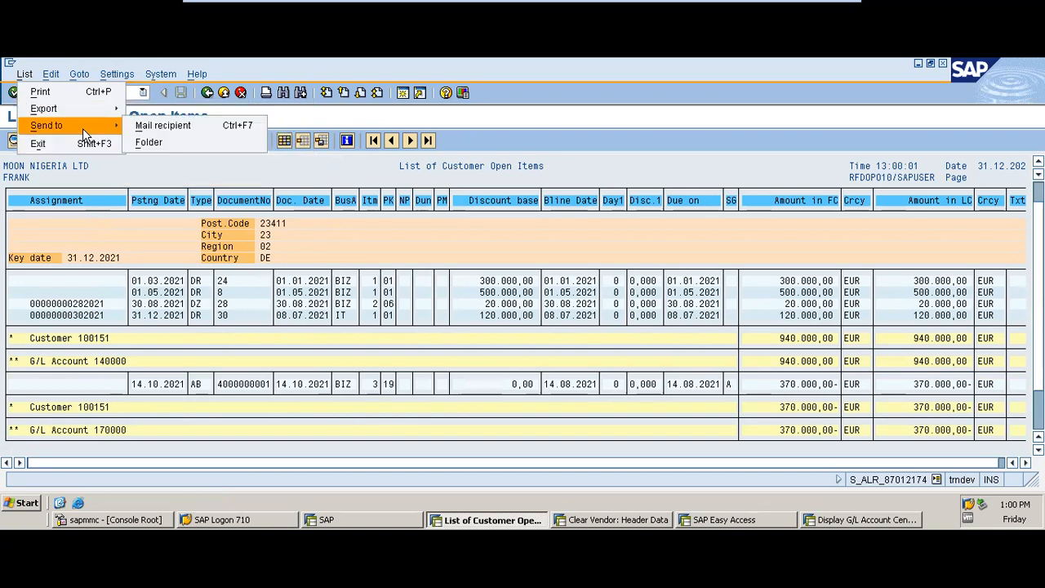
click(264, 169)
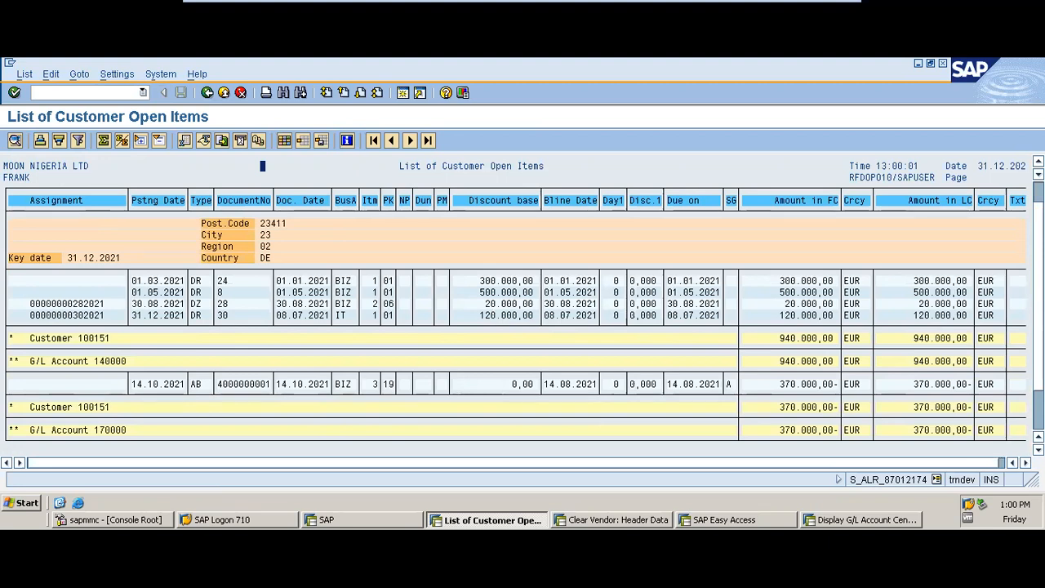
click(1038, 414)
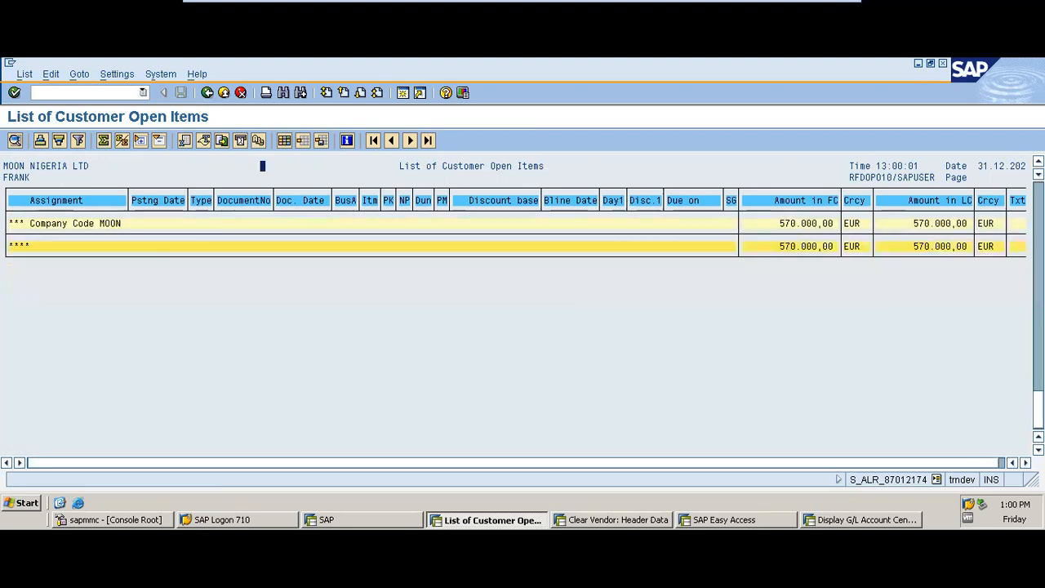
- Leave the customer open items list, switch to the SAP CLOSING ACTIVITIES presentation and copy the vendor due date analysis transaction code S_ALR_87012078
click(1038, 353)
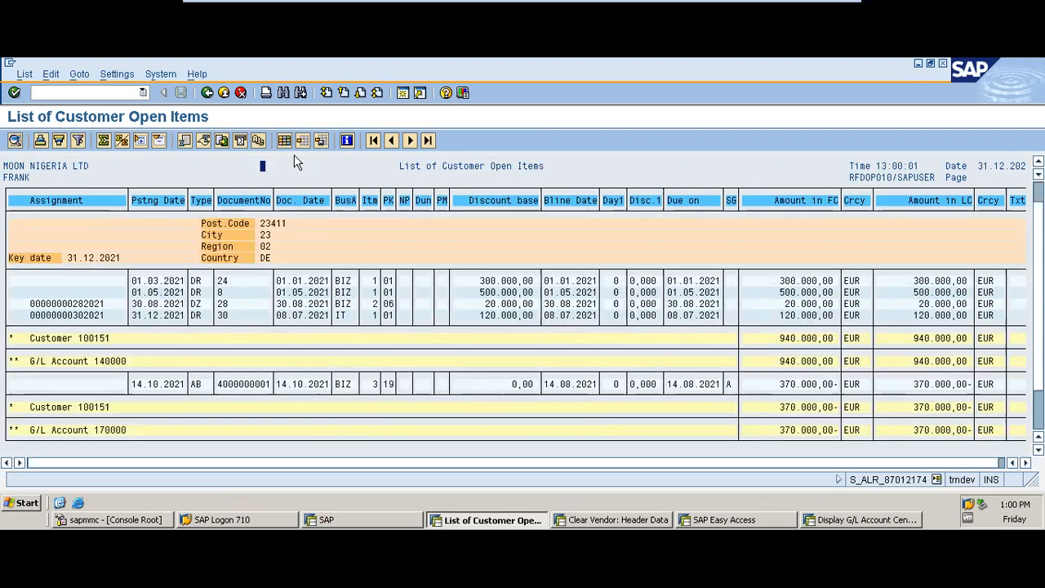
click(214, 101)
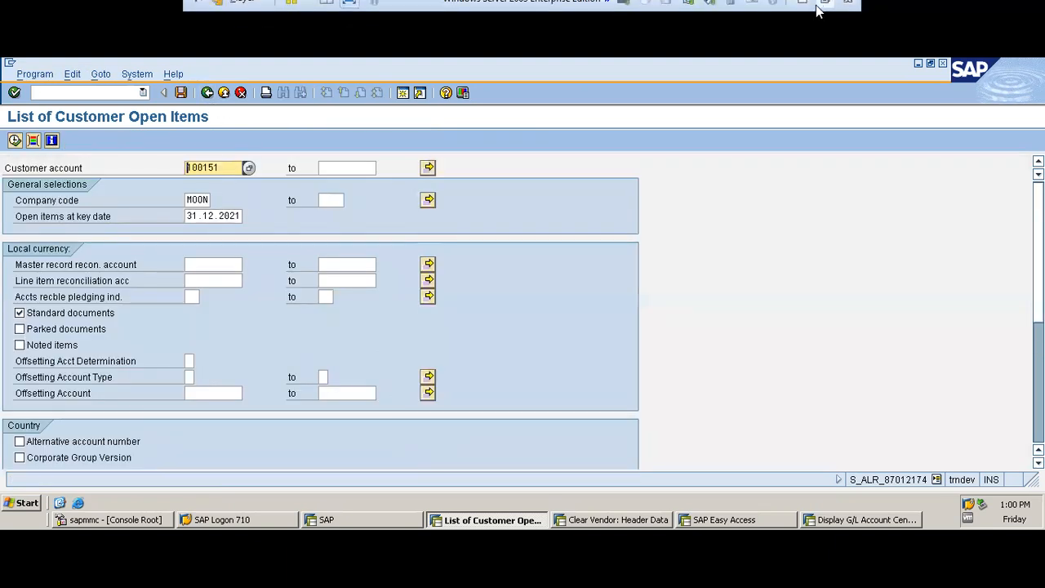
click(803, 9)
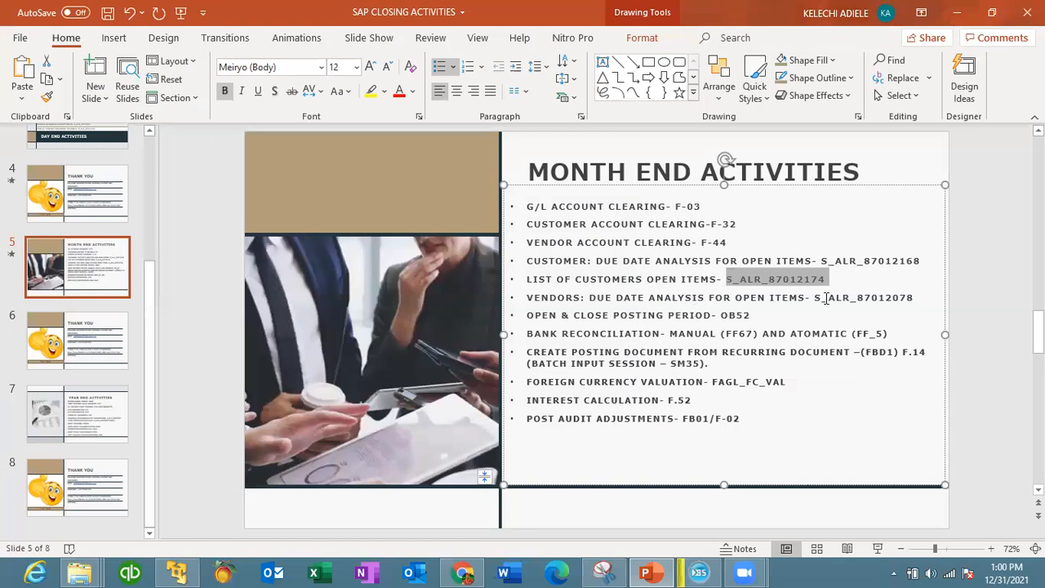
drag(923, 298, 815, 304)
key(ctrl+c)
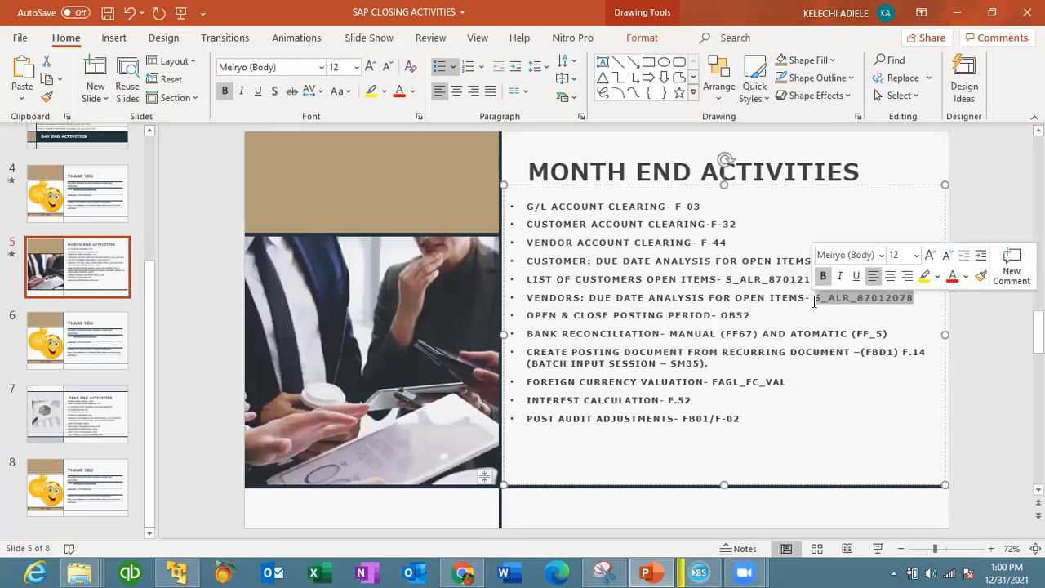
- Return to SAP, exit the customer open items selection and run transaction S_ALR_87012078 for the vendor due date analysis
click(462, 573)
click(194, 570)
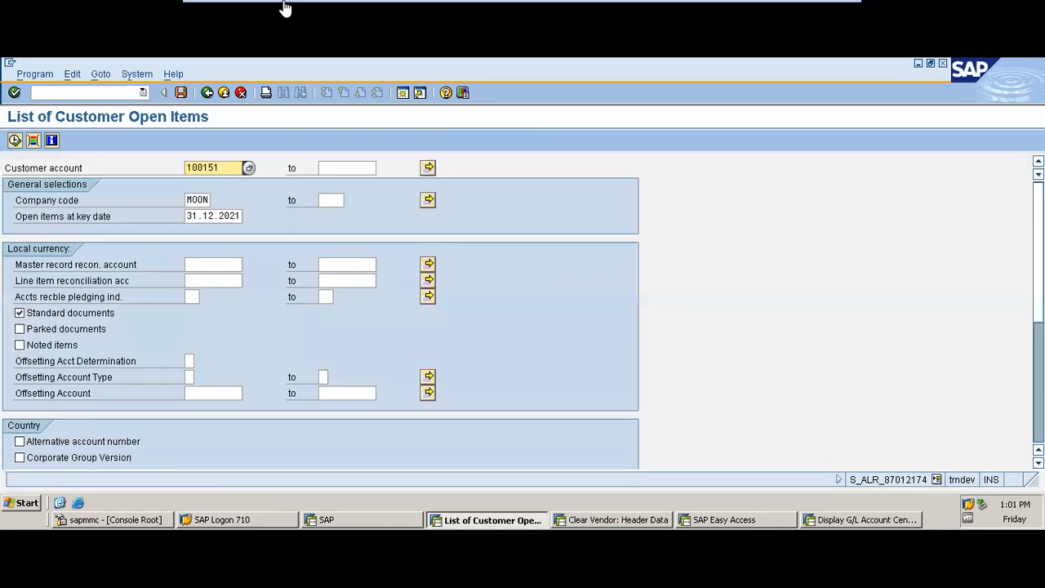
click(207, 97)
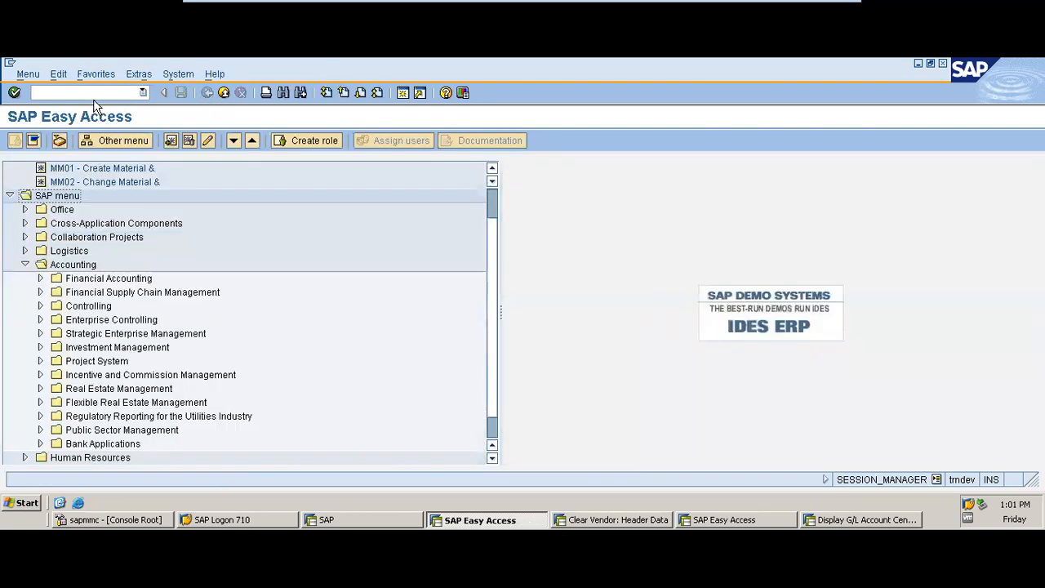
click(93, 95)
key(ctrl+v)
key(Return)
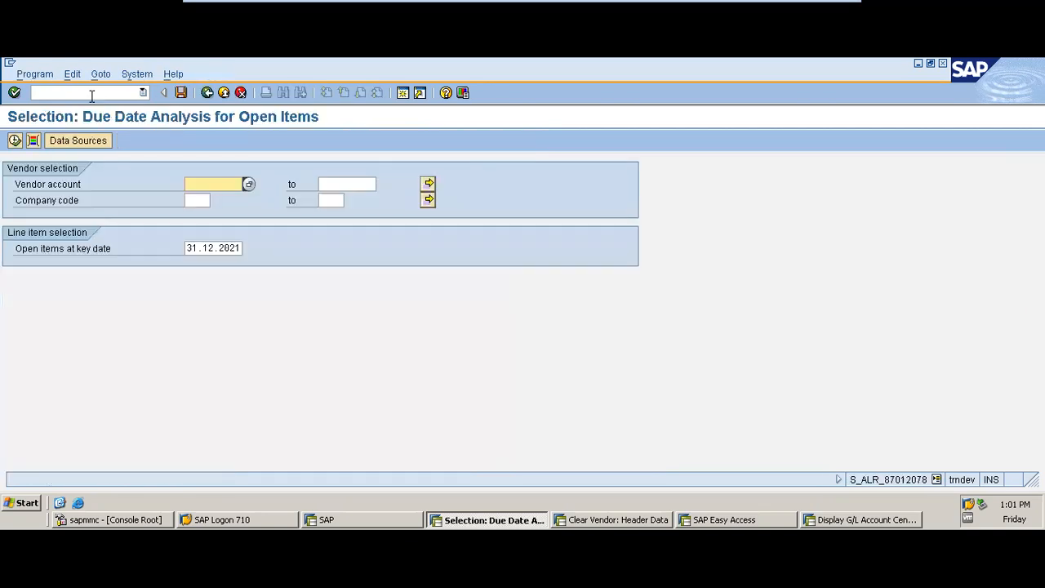
- Select MTN COMPANY as the vendor account, set the company code to moon and execute the due date analysis
click(249, 184)
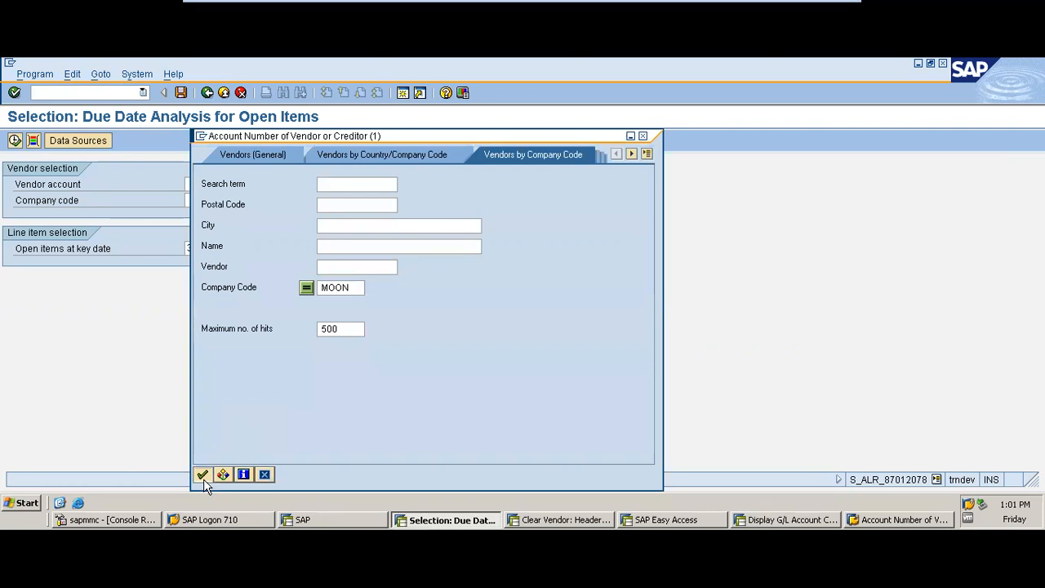
click(203, 476)
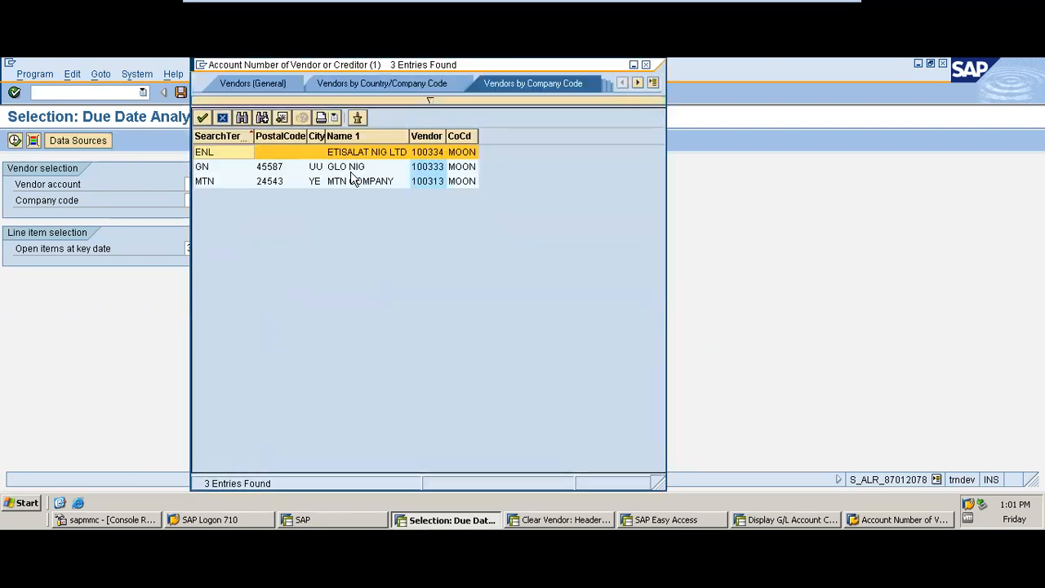
double_click(349, 183)
click(195, 200)
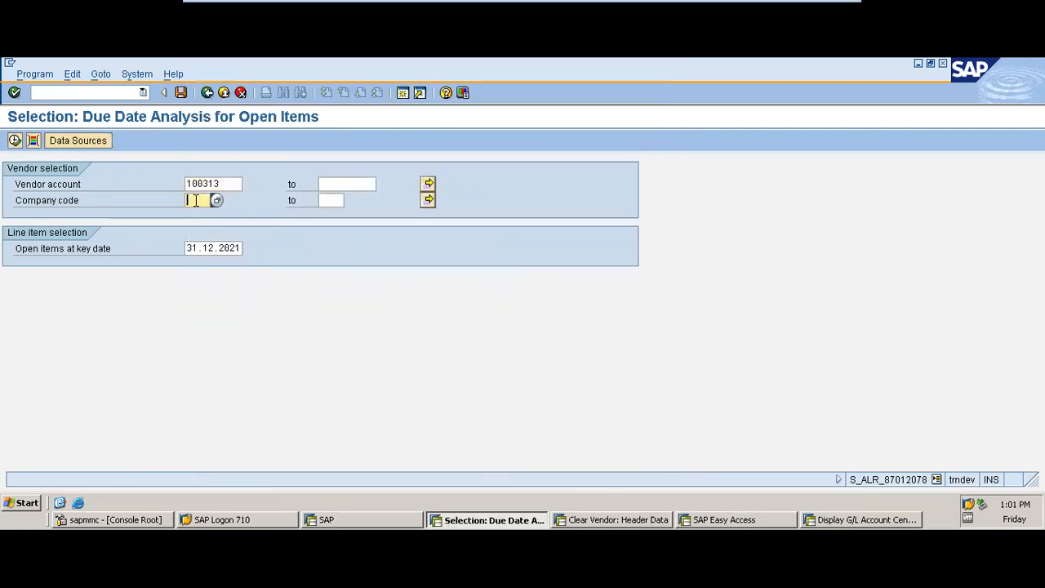
text(moon)
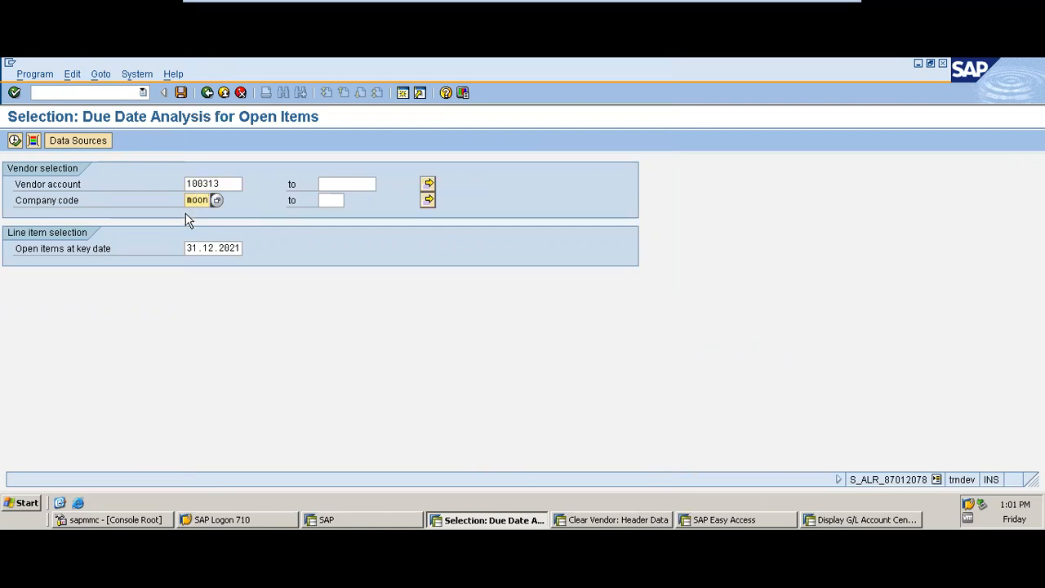
click(15, 140)
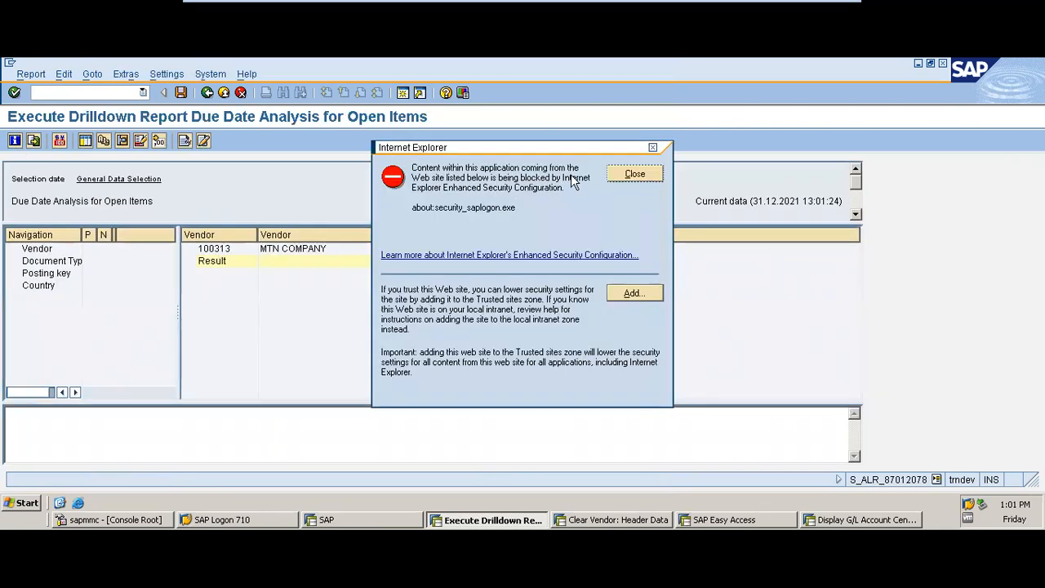
click(626, 173)
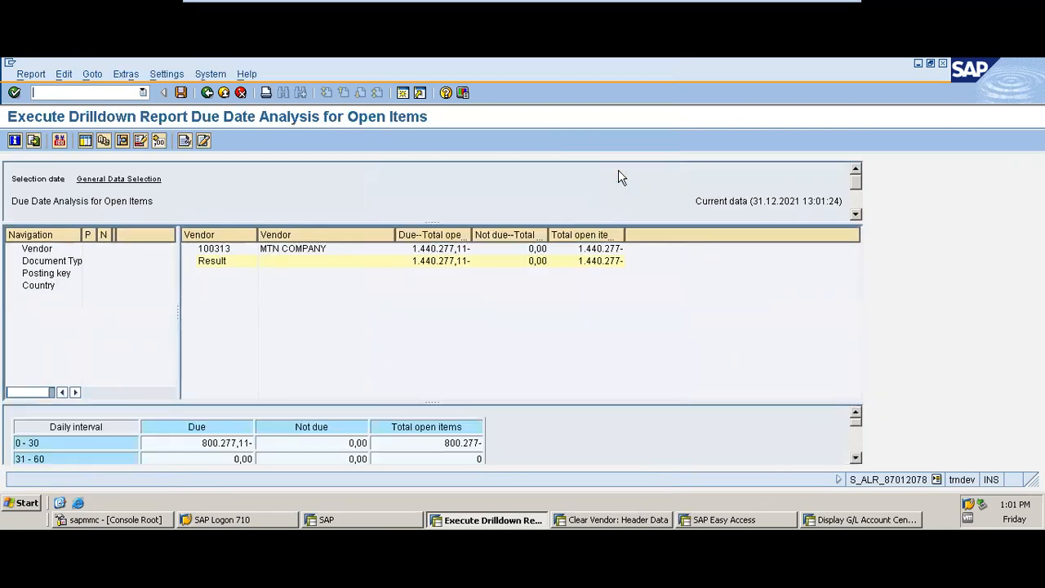
- Examine the MTN COMPANY due amounts by daily interval, and exit the report, saving its data
click(449, 249)
click(855, 459)
click(856, 459)
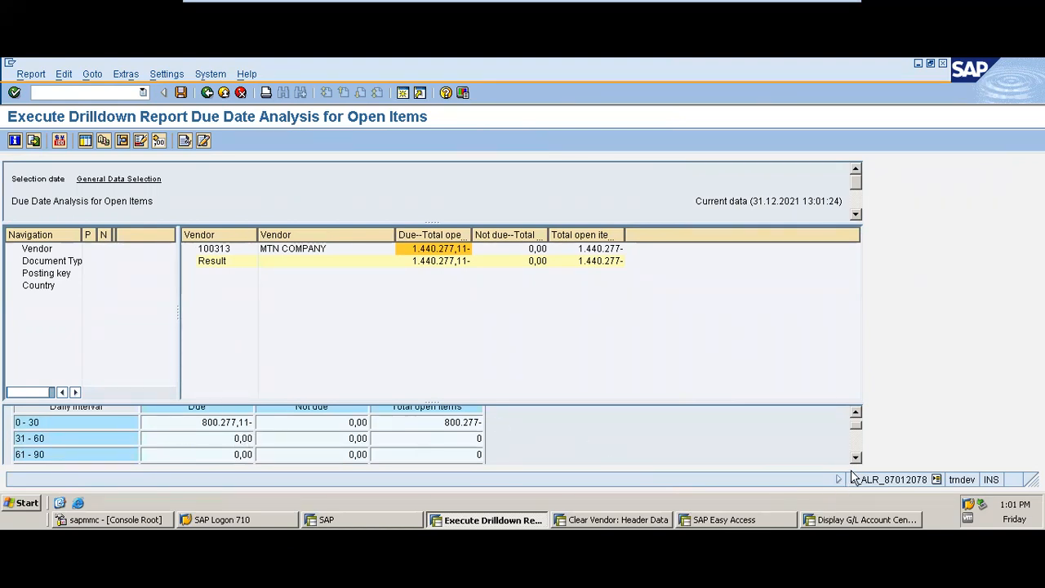
click(856, 446)
click(856, 445)
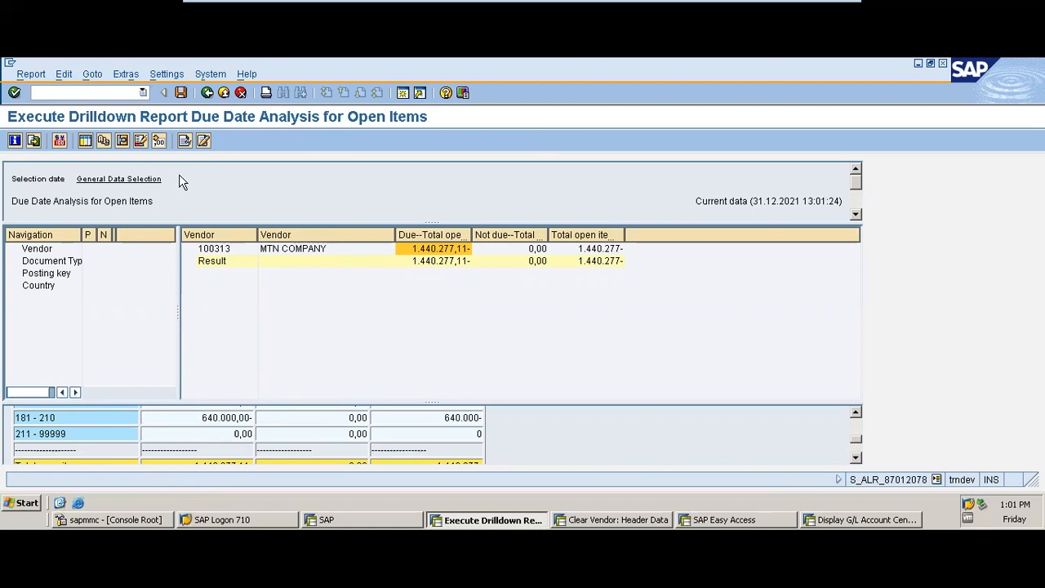
click(206, 93)
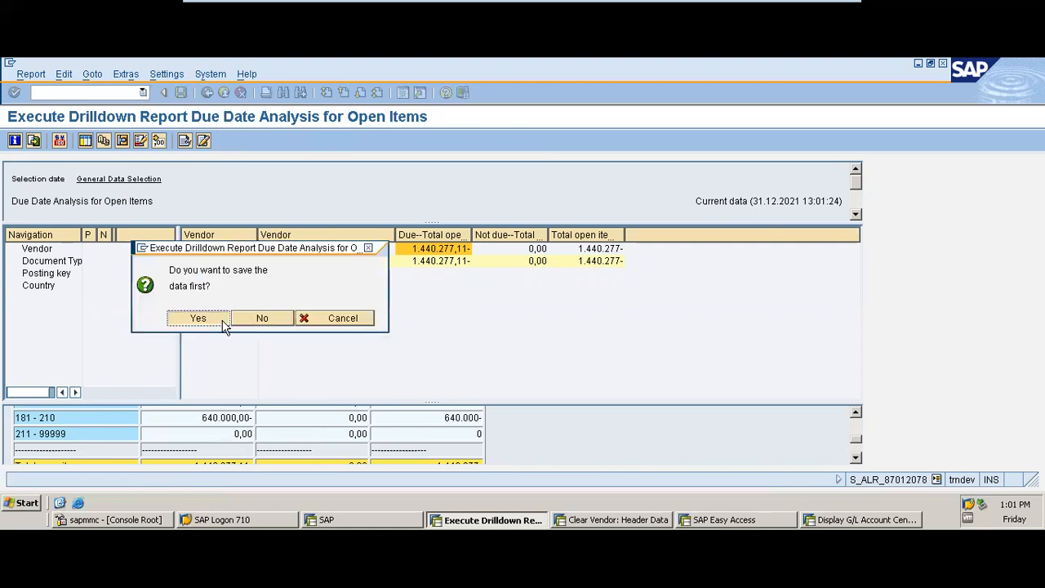
click(223, 321)
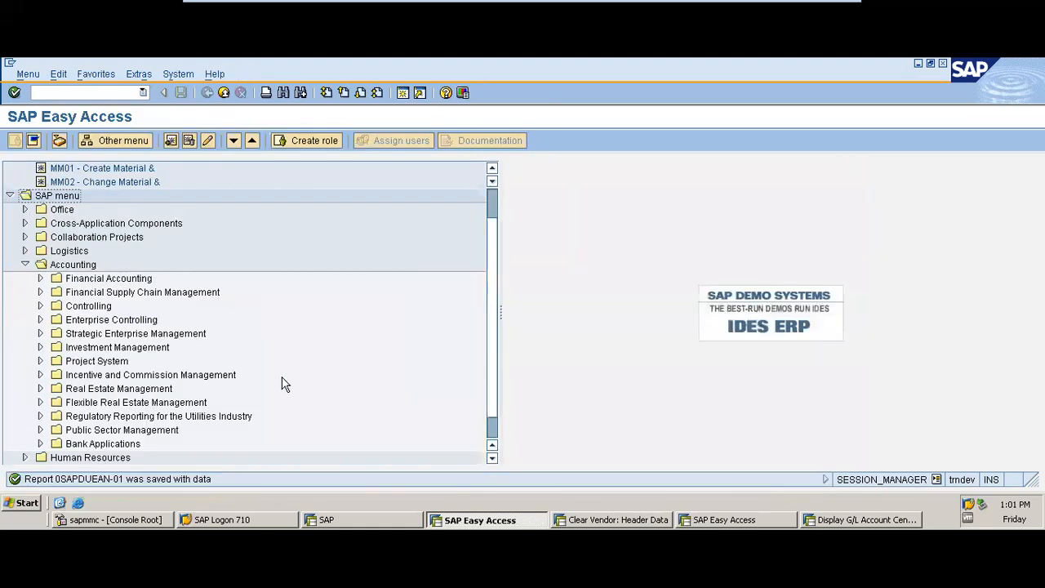
- Switch to the SAP CLOSING ACTIVITIES presentation and copy the open and close posting period transaction code OB52
mouse_move(711, 4)
click(802, 11)
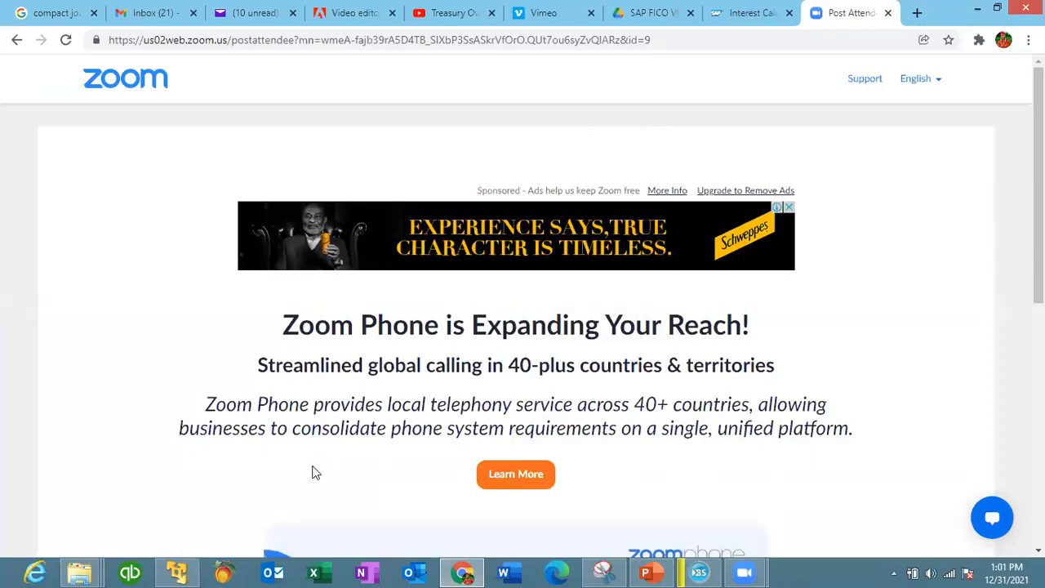
click(648, 571)
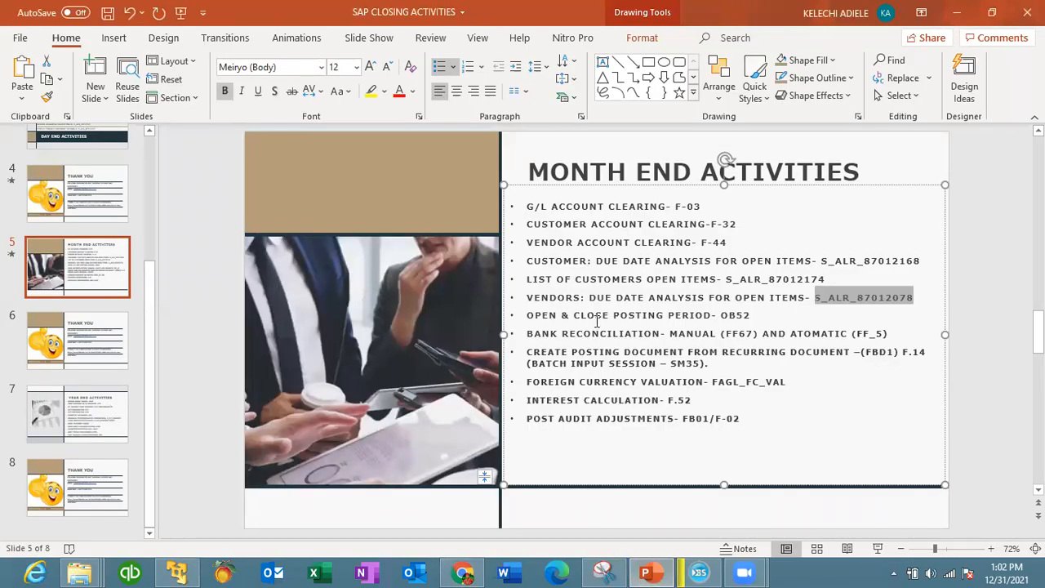
double_click(732, 315)
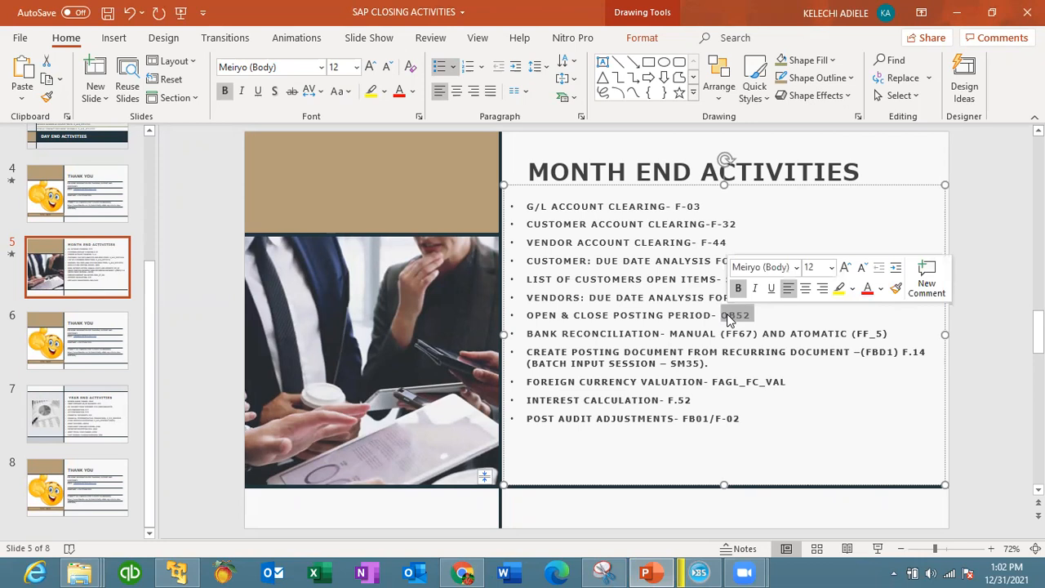
click(768, 324)
drag(755, 315, 722, 318)
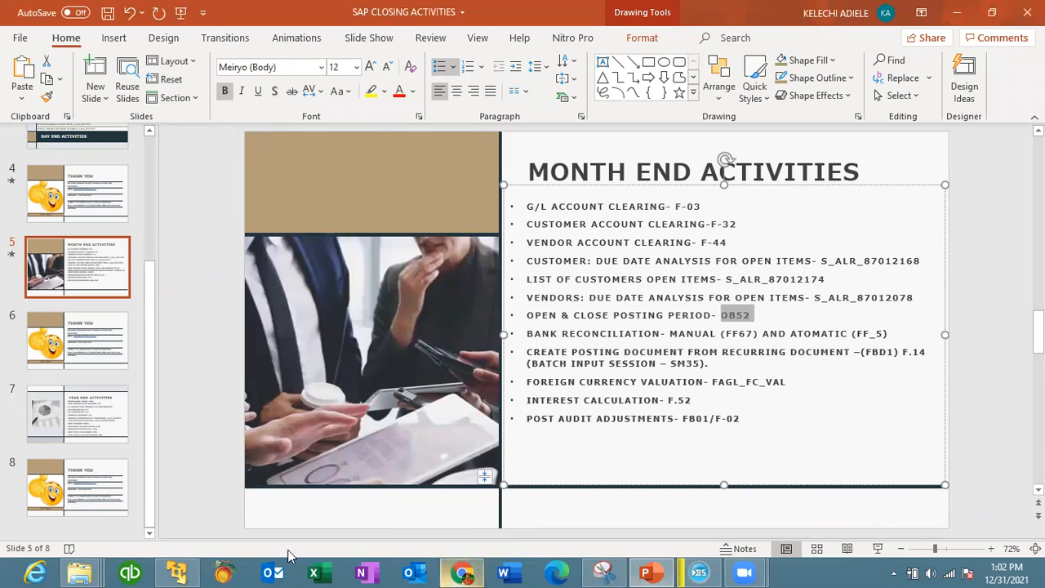
- Return to SAP, run transaction OB52 and find the MOON variant entries in the posting periods table
click(177, 573)
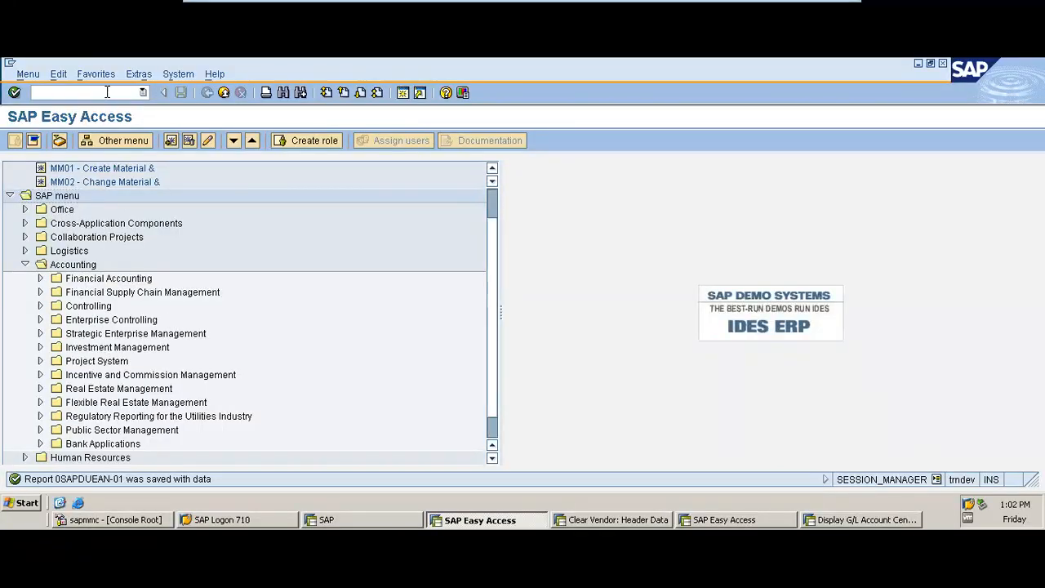
key(Return)
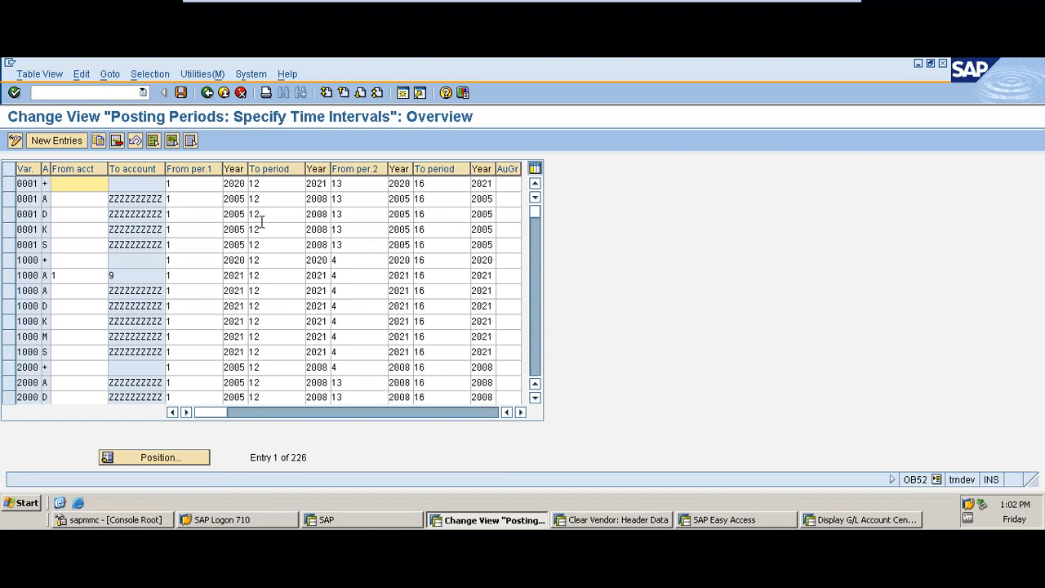
click(188, 198)
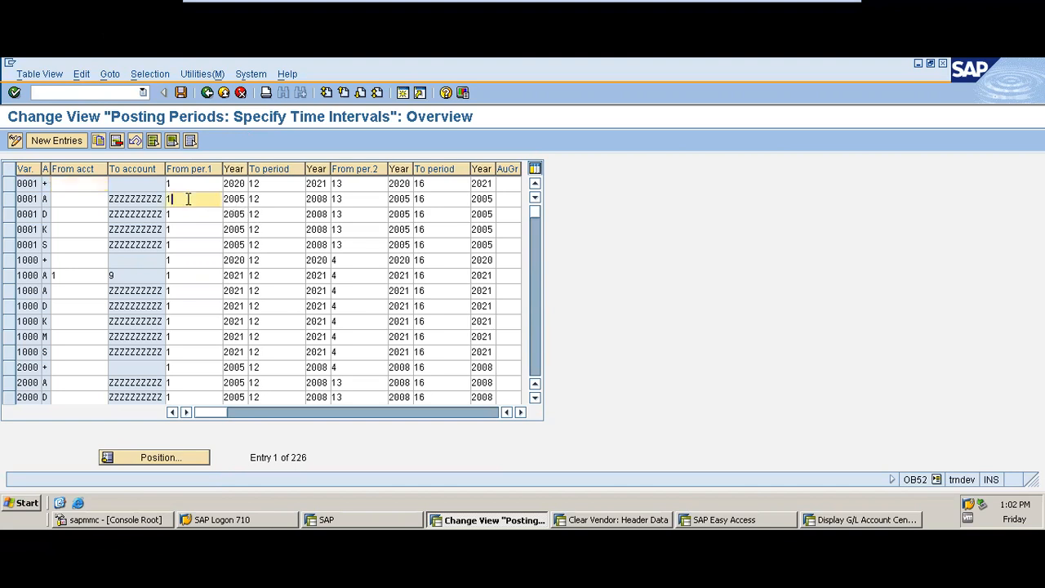
click(275, 201)
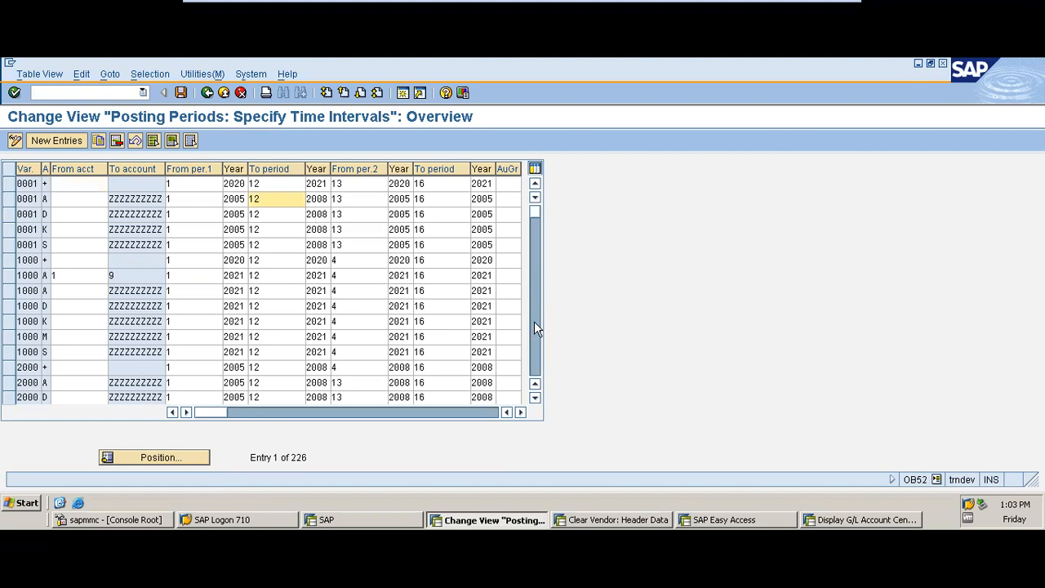
scroll(534, 327, down, 15)
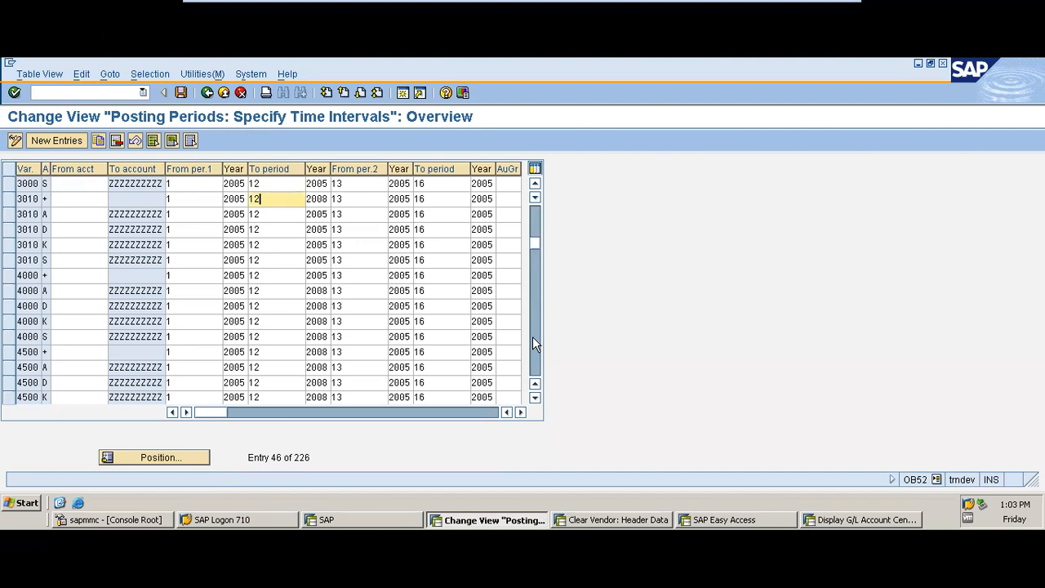
scroll(534, 342, down, 20)
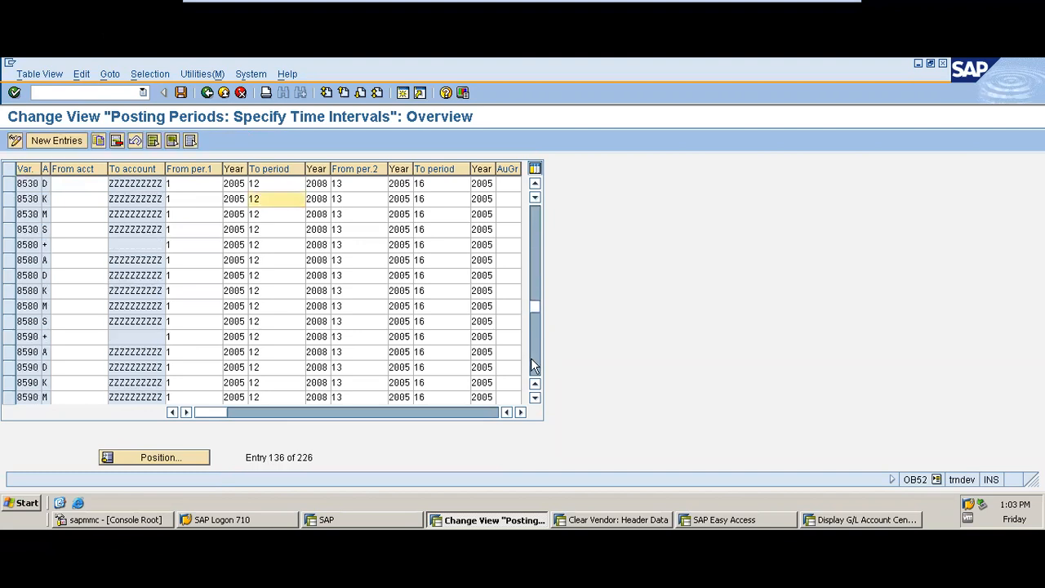
scroll(531, 357, down, 2)
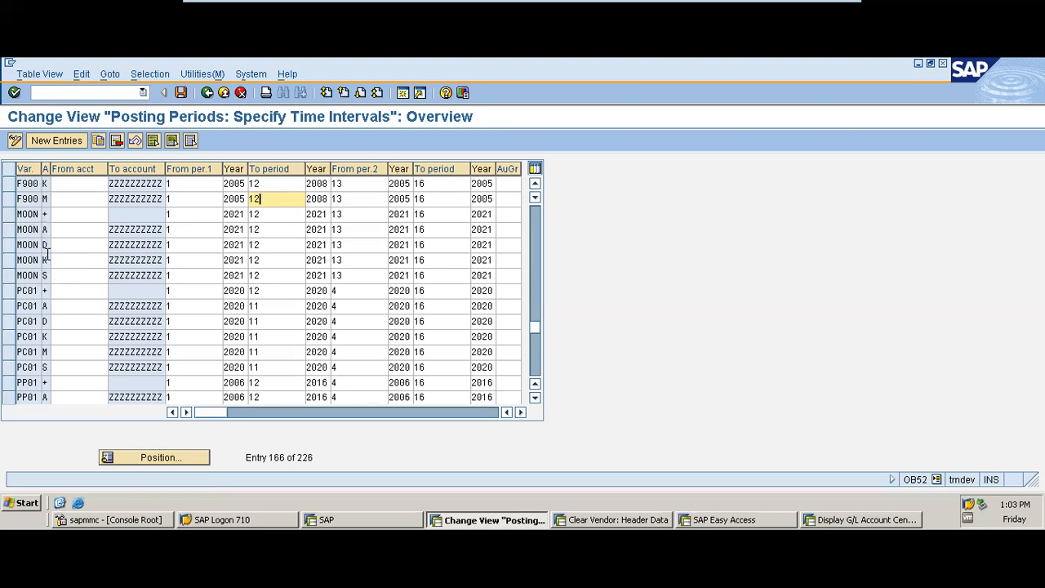
- Try an open interval from period 1 to period 11 for the MOON variant's customer entry (account type D)
click(71, 246)
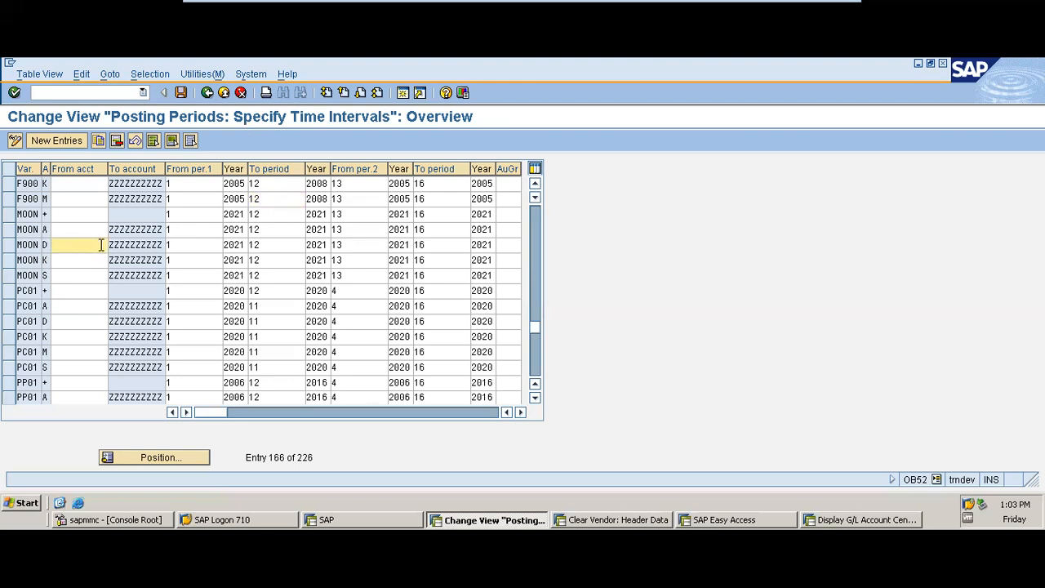
click(188, 245)
key(BackSpace)
text(2)
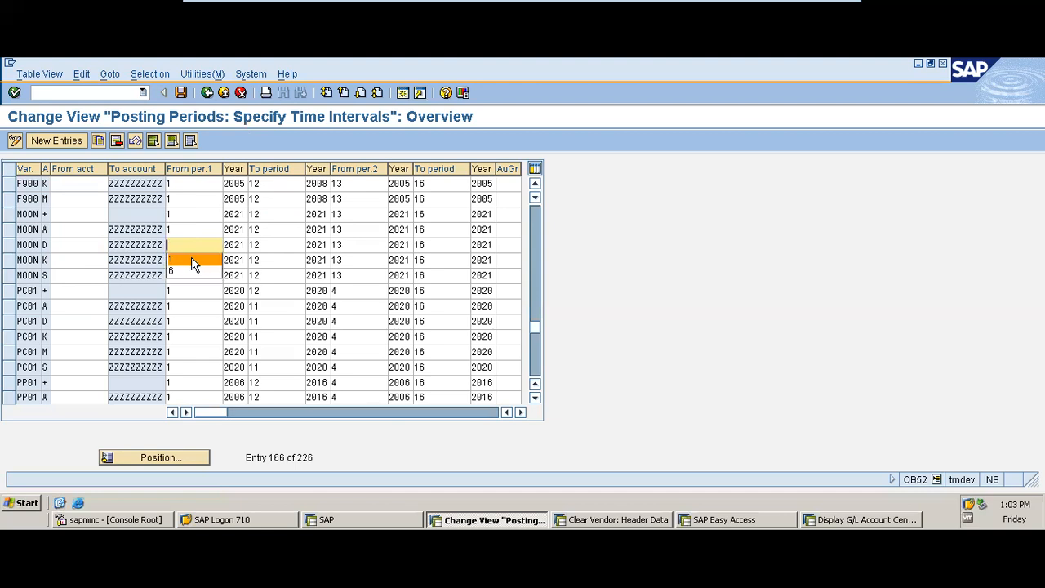
click(191, 260)
click(267, 245)
key(BackSpace)
text(1)
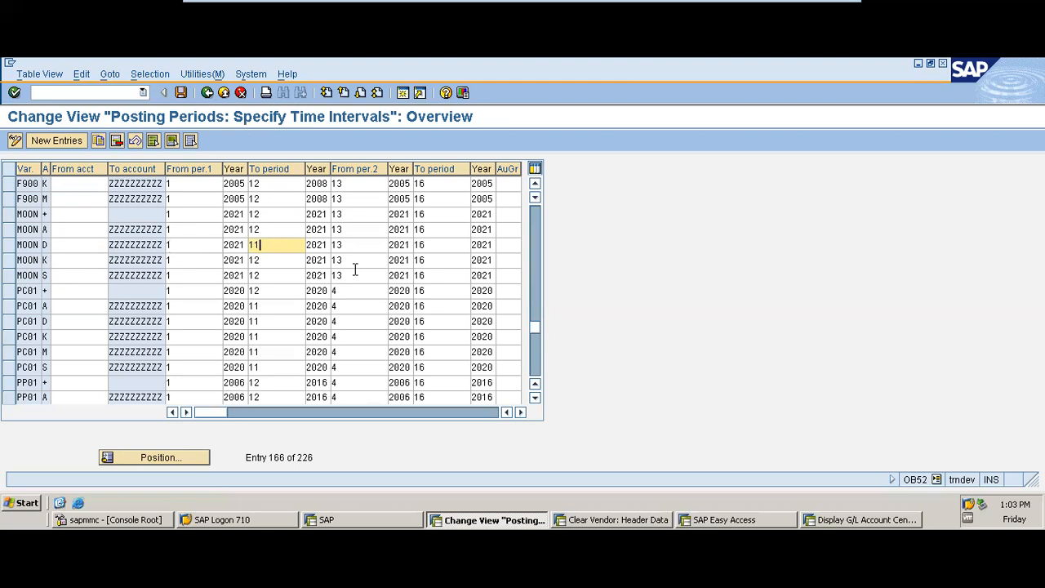
- Set the To period of the MOON variant's D entry to 12 and save the posting periods under customizing request DEVK900339
key(BackSpace)
text(2)
click(180, 93)
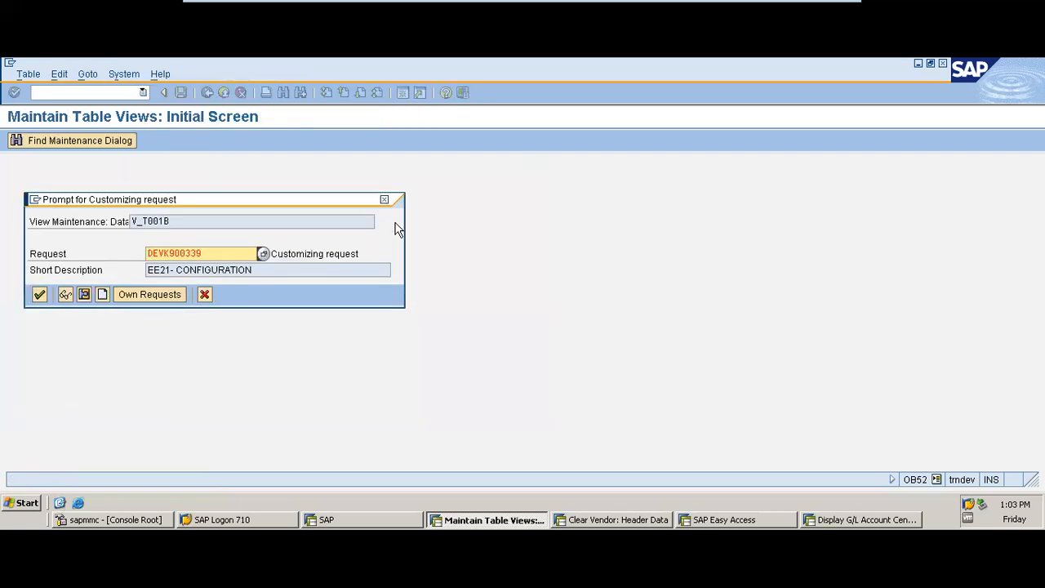
click(385, 200)
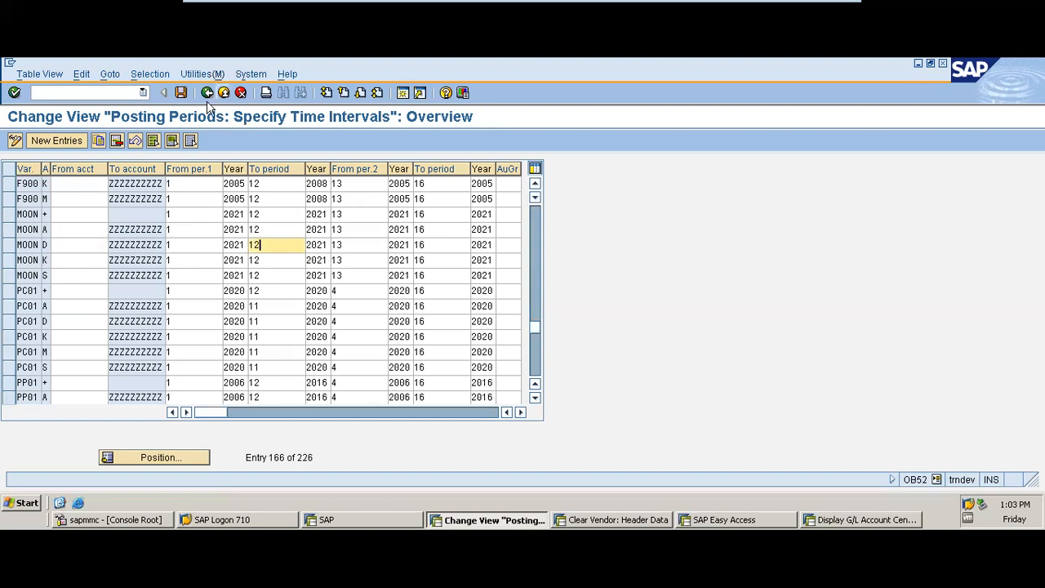
click(207, 93)
click(210, 321)
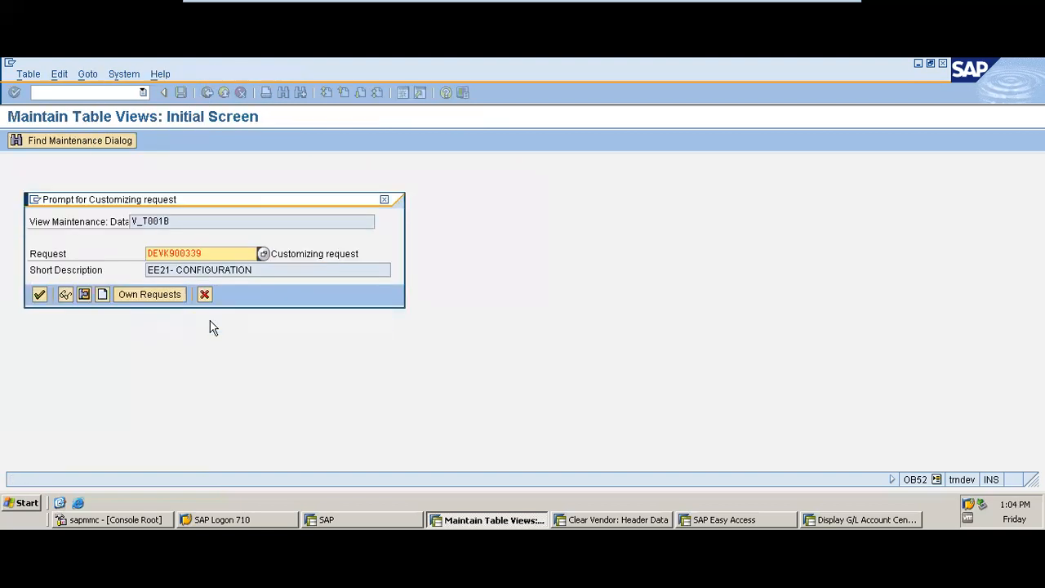
click(40, 294)
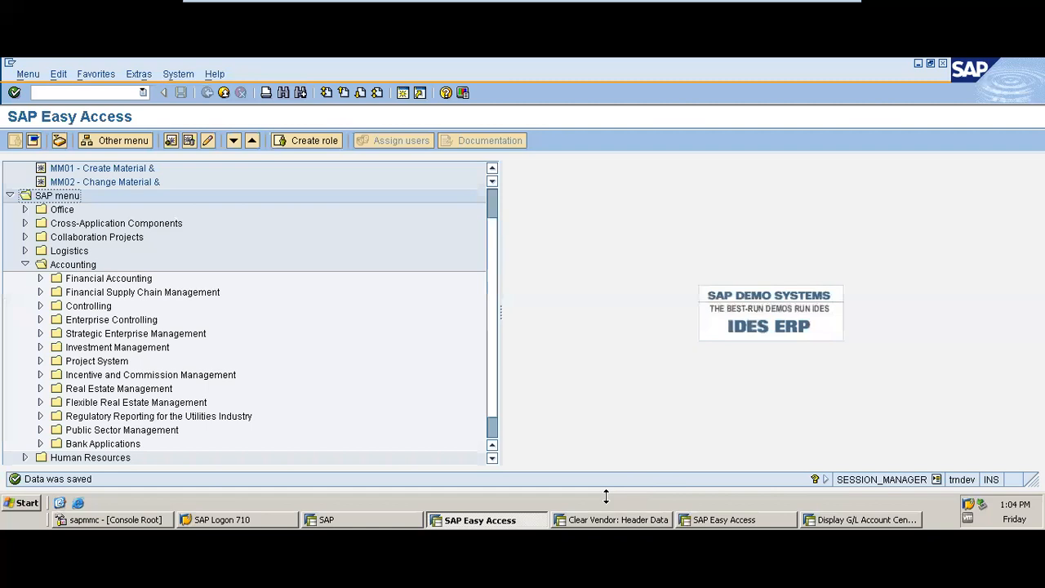
- Switch to the SAP CLOSING ACTIVITIES presentation and copy the automatic bank reconciliation transaction code FF_5
mouse_move(802, 11)
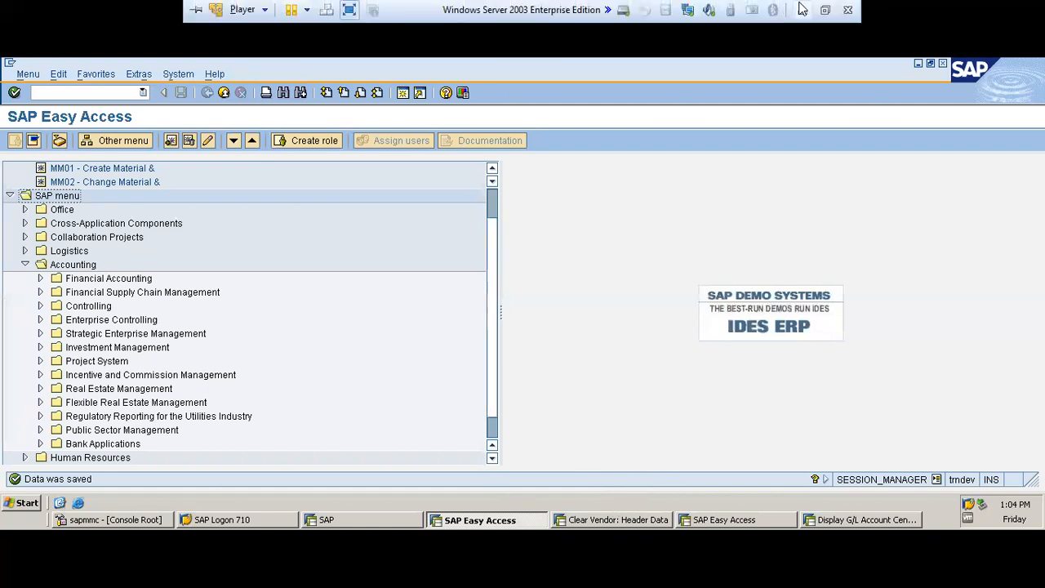
click(803, 10)
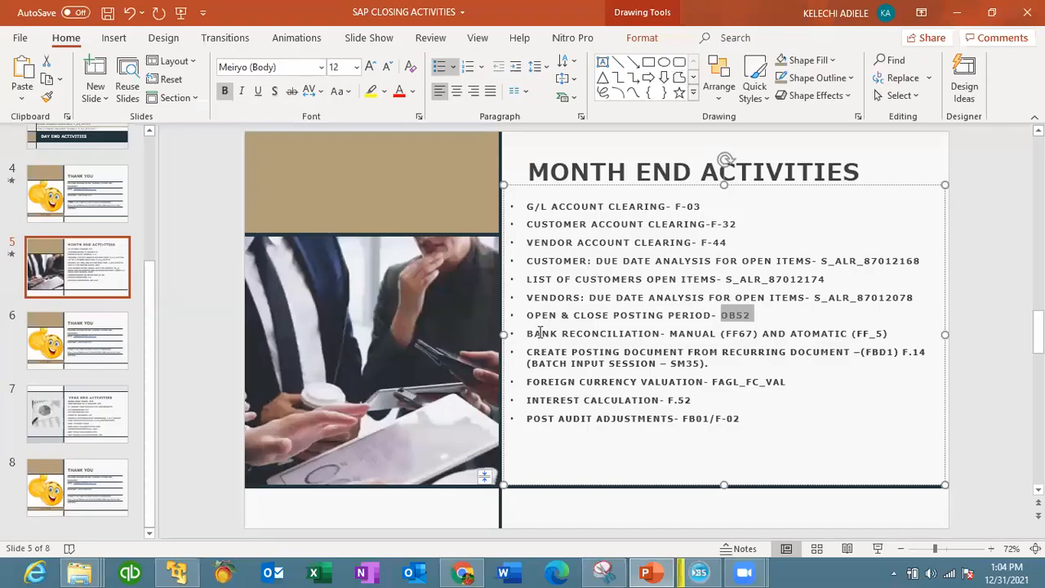
click(867, 337)
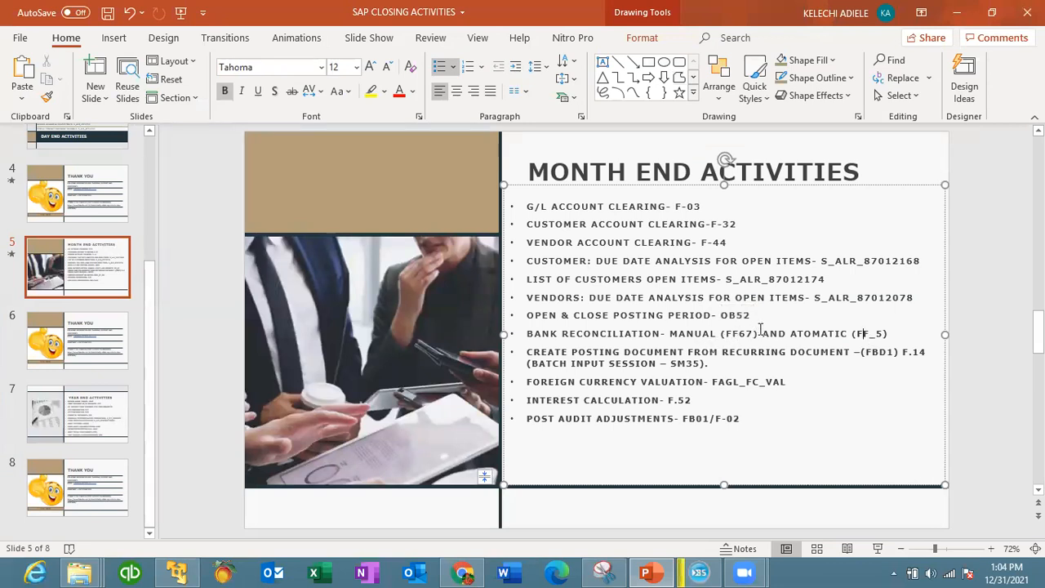
drag(754, 333, 726, 333)
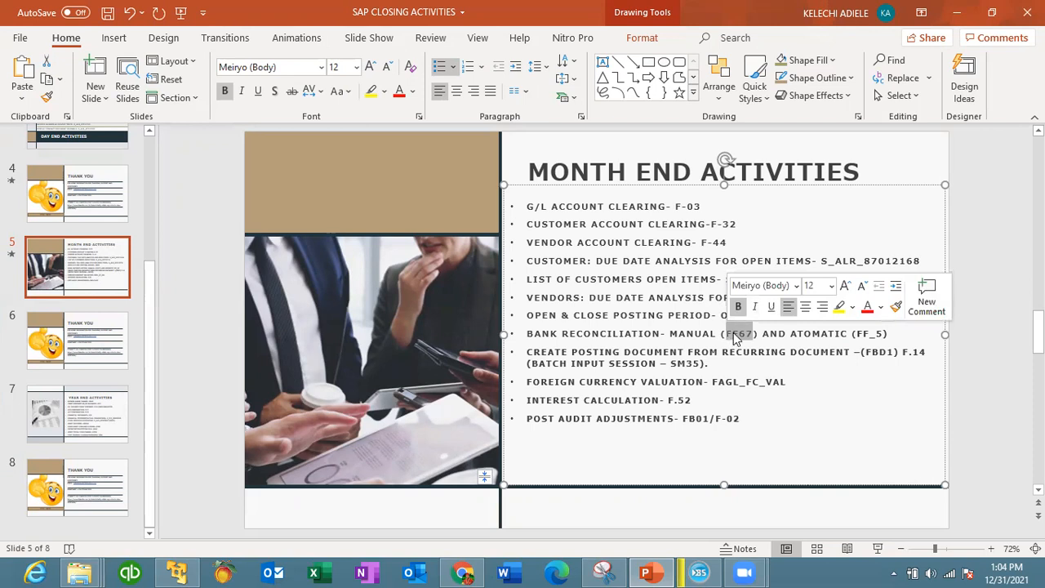
click(885, 334)
double_click(860, 329)
key(ctrl+c)
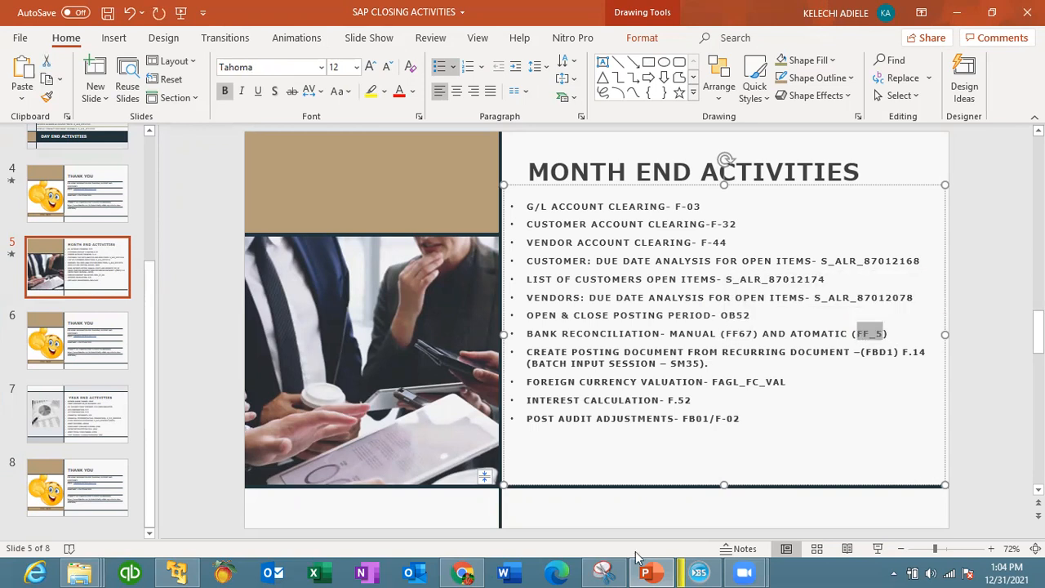
- Return to SAP and run transaction FF_5 to open the bank statement import
click(177, 573)
click(101, 90)
key(ctrl+v)
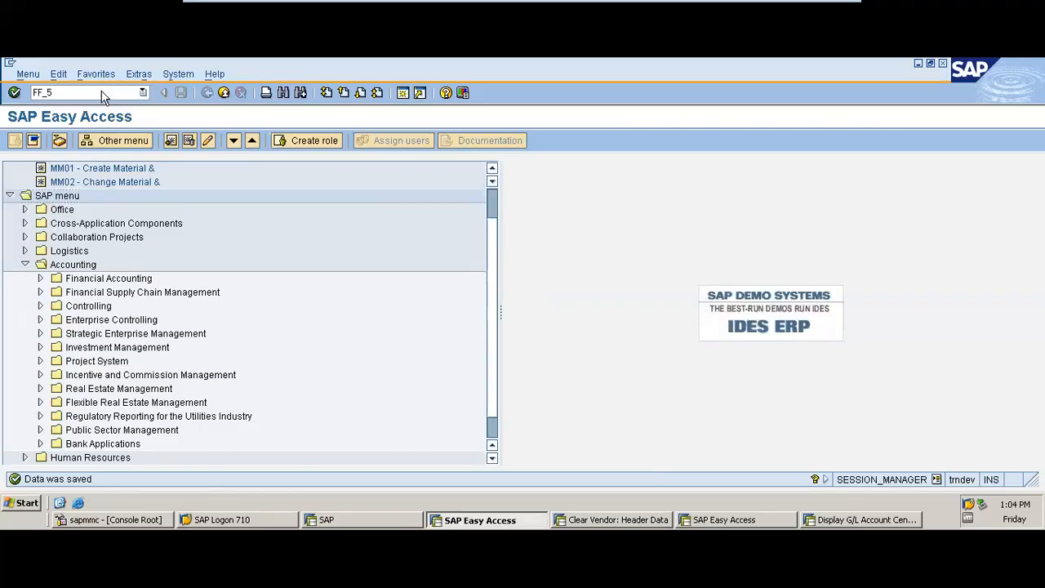
key(Return)
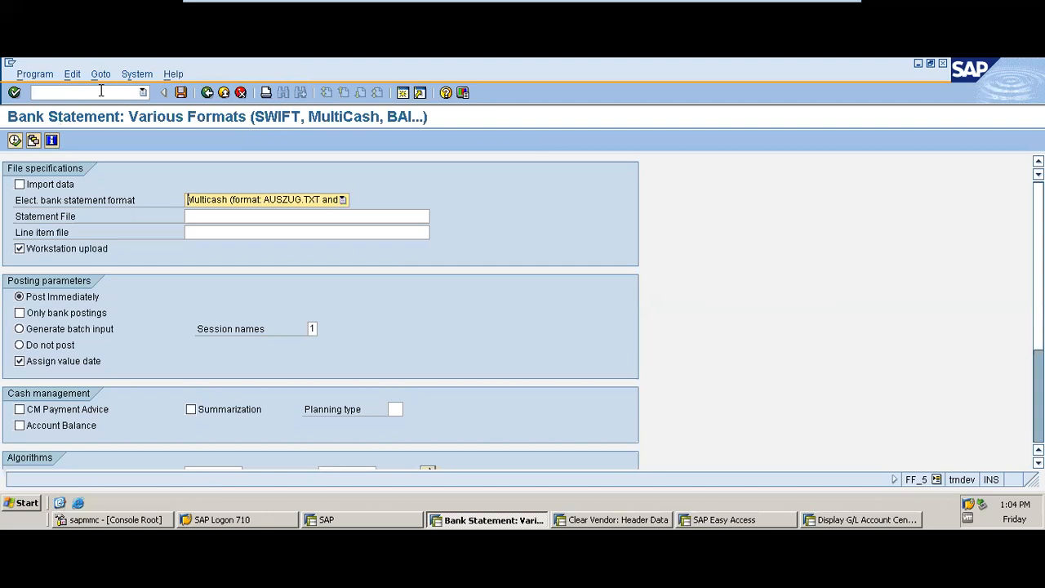
click(194, 219)
text(FF_5)
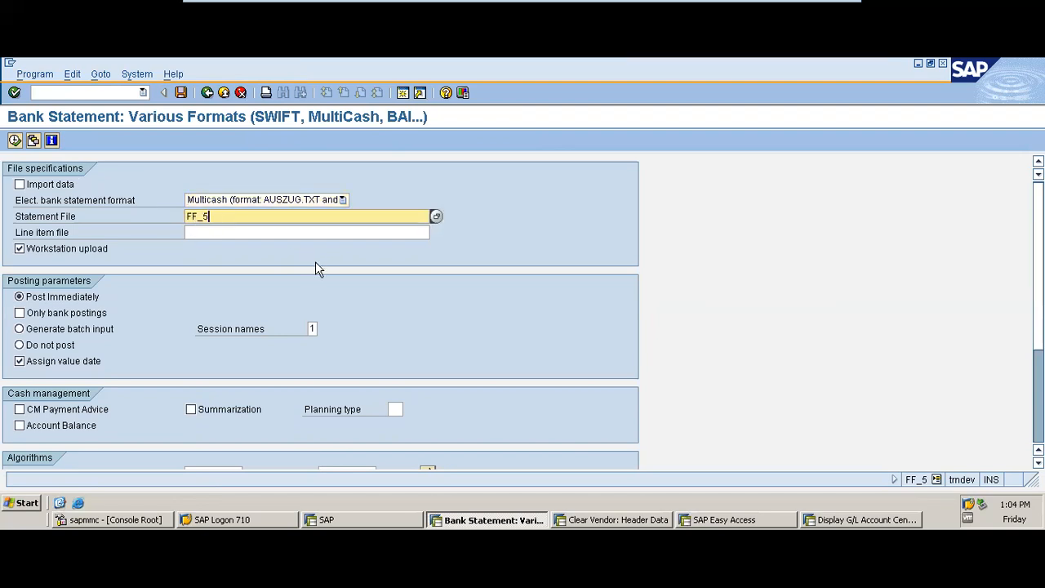
key(BackSpace)
key(BackSpace)
key(BackSpace)
- Browse the Desktop, My Documents and My Computer for a statement file, and return to the closing activities presentation
click(436, 217)
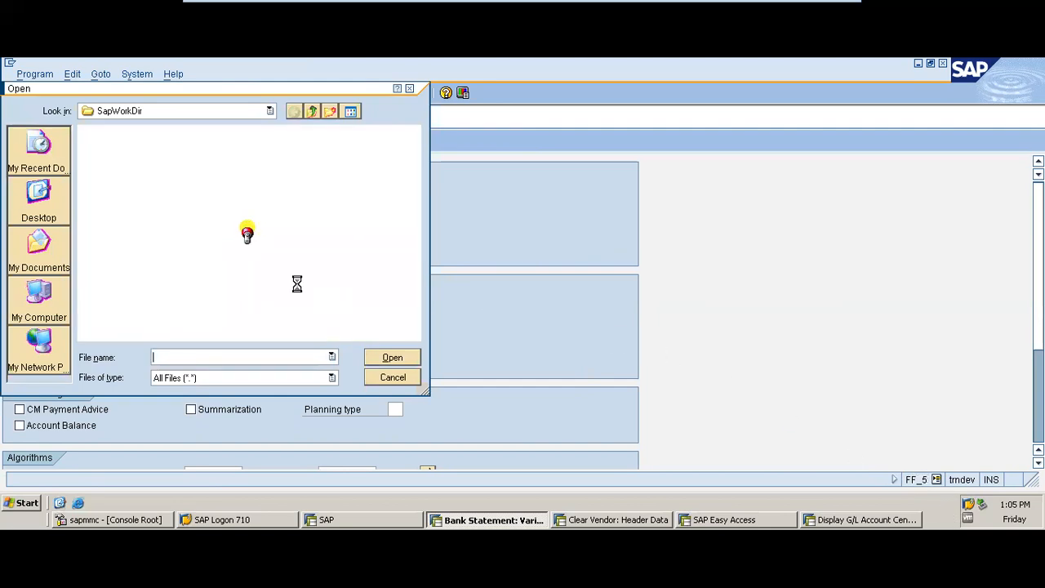
click(41, 206)
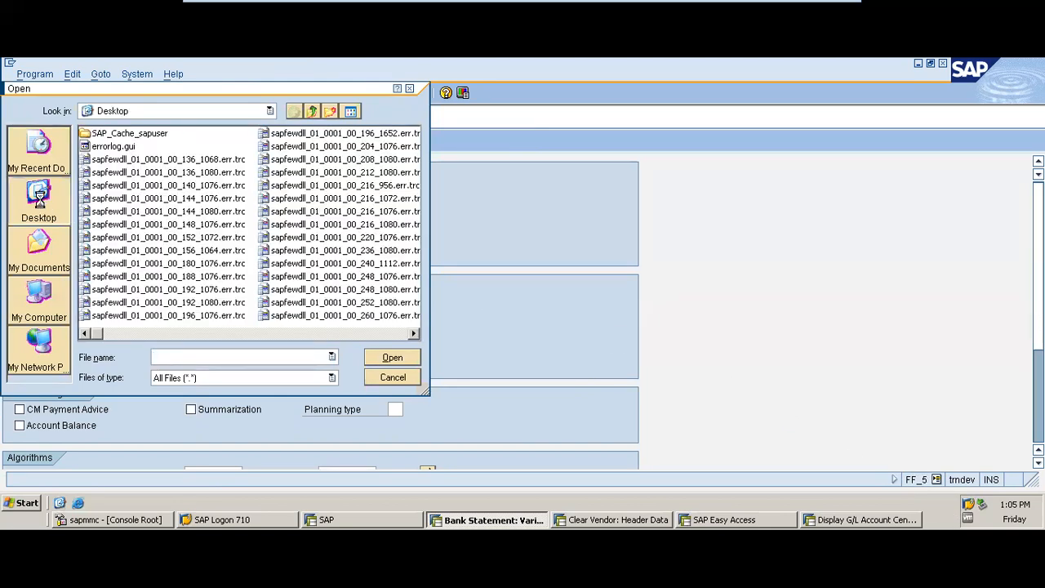
click(50, 272)
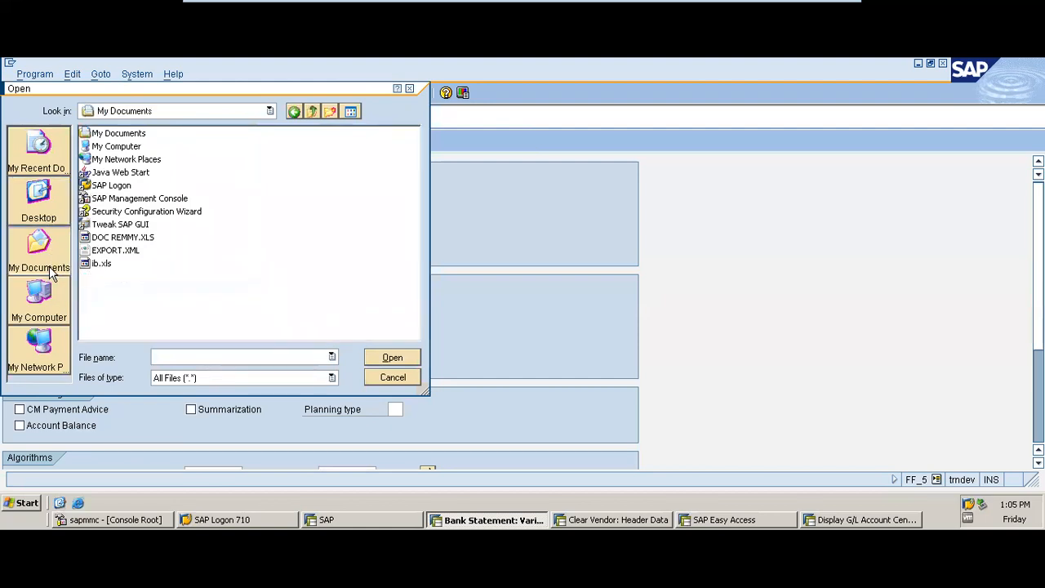
click(59, 291)
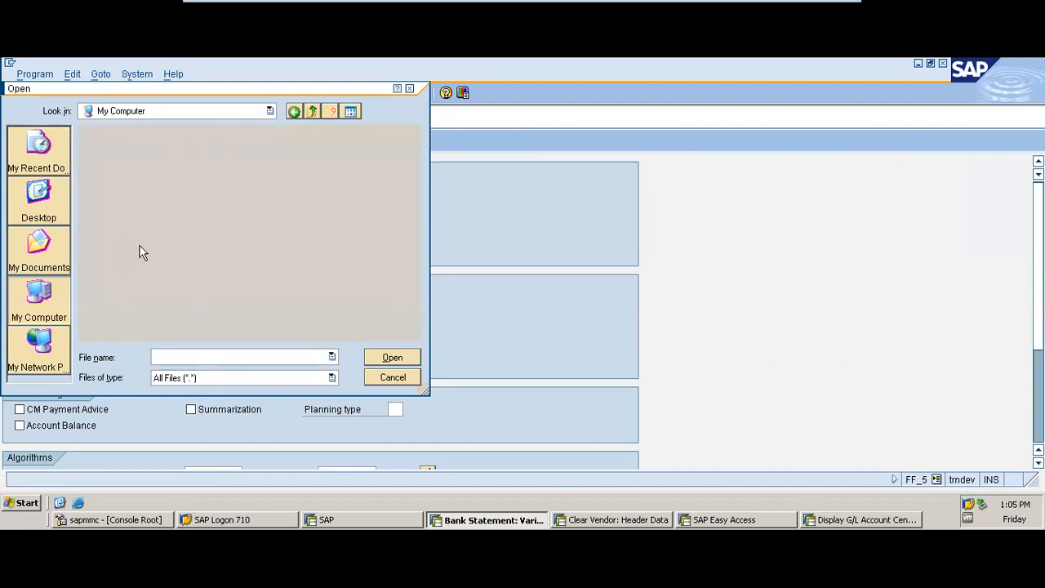
click(410, 89)
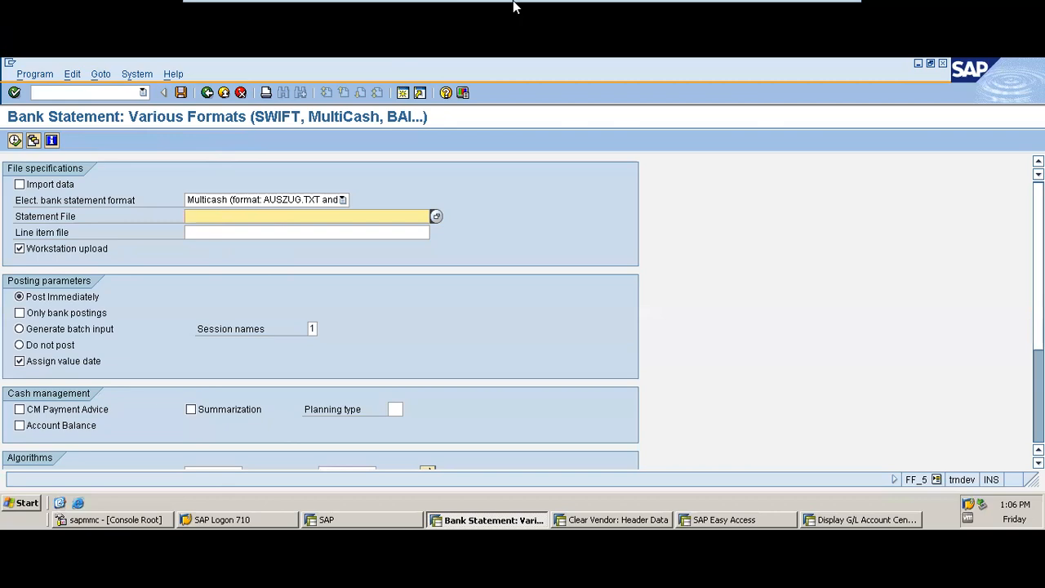
click(800, 16)
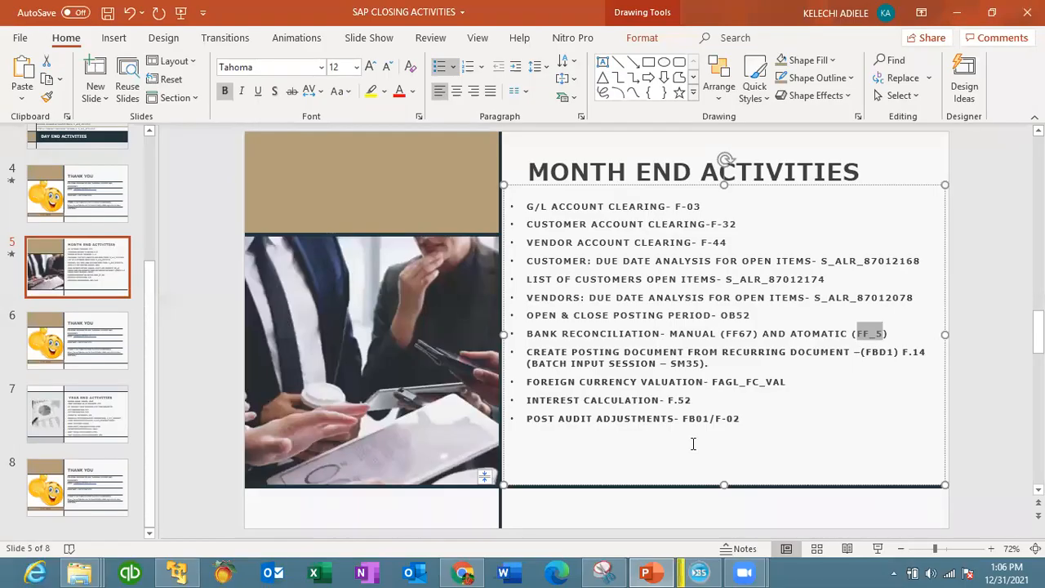
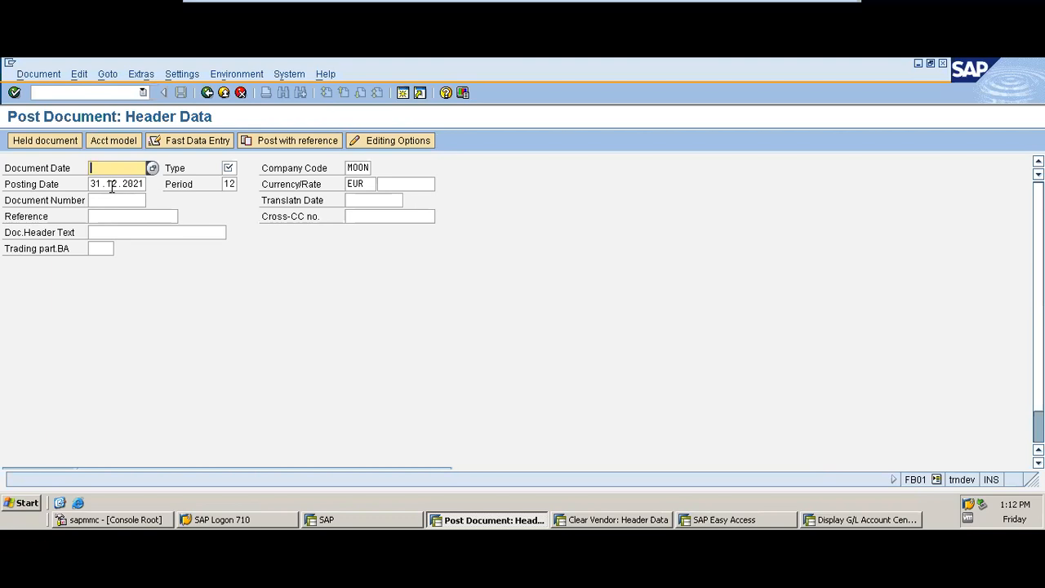
- Fill in the FB01 document header with document date 31.12.2021, type SA and header text Audit Journal
text(31.12.2021)
click(229, 168)
text(s)
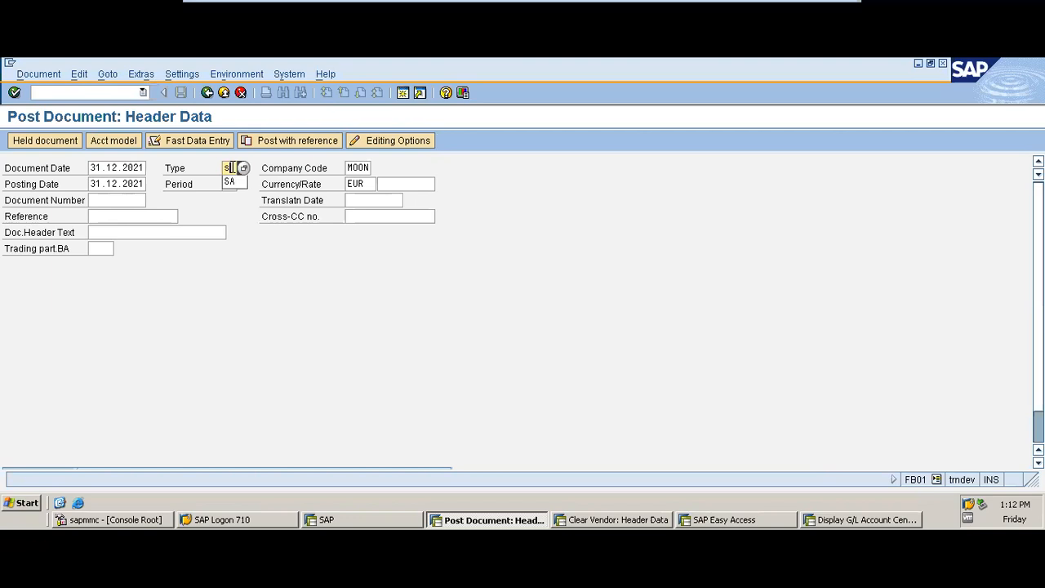
text(a)
click(231, 182)
click(113, 233)
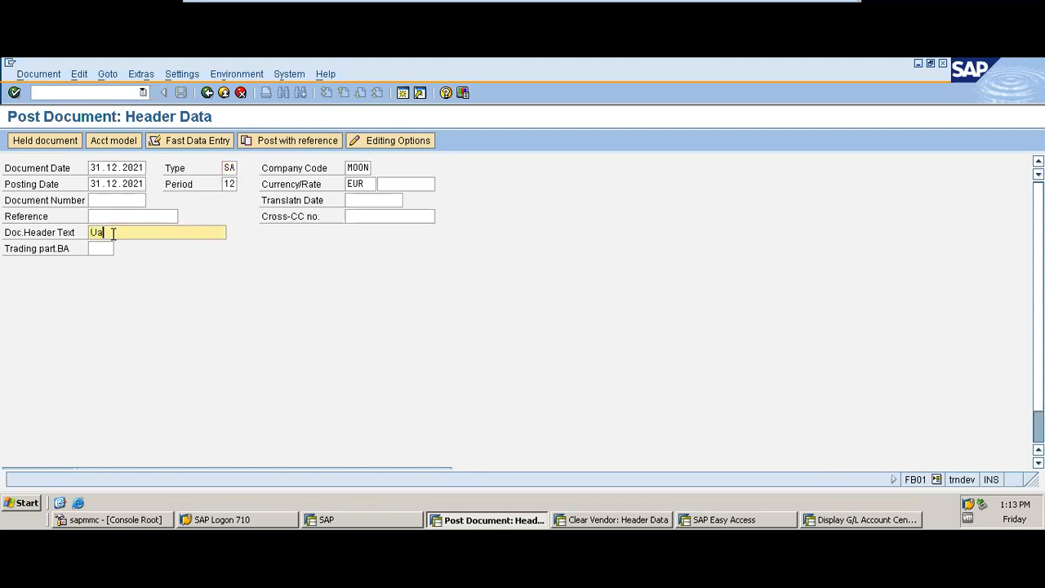
key(BackSpace)
key(BackSpace)
text(Au)
key(Return)
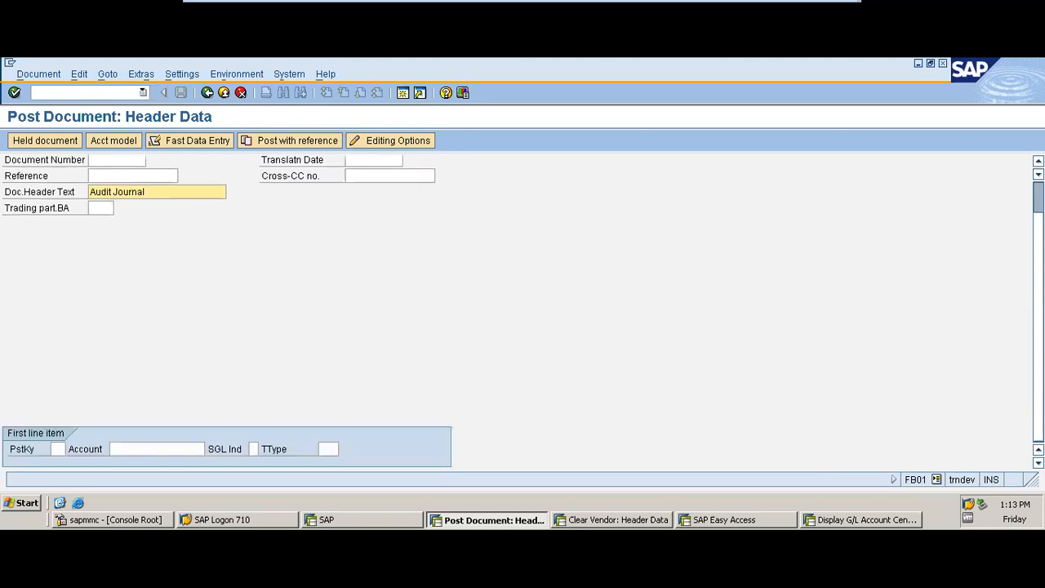
- Set the first line item's posting key to 50
click(59, 448)
text(50)
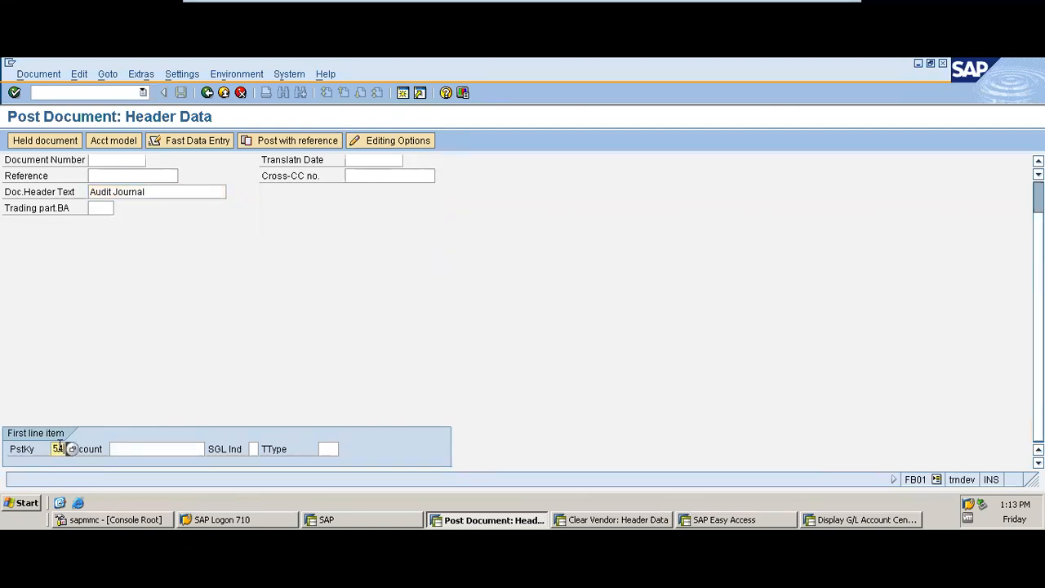
key(BackSpace)
text(0)
- Try the Fixtures and fittings G/L account of company code MOON as the first line item's account
click(149, 449)
key(Return)
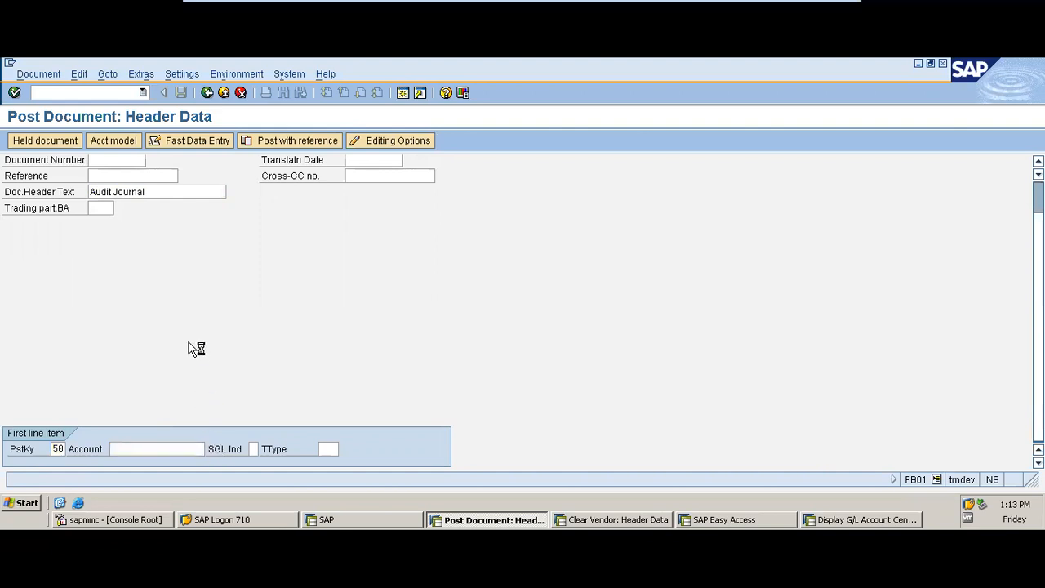
click(48, 325)
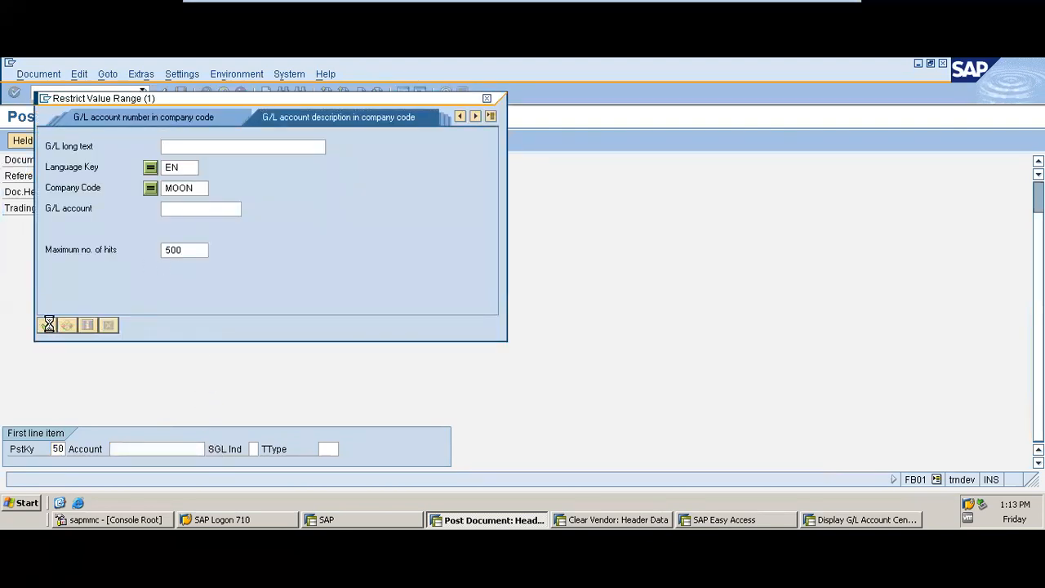
click(326, 137)
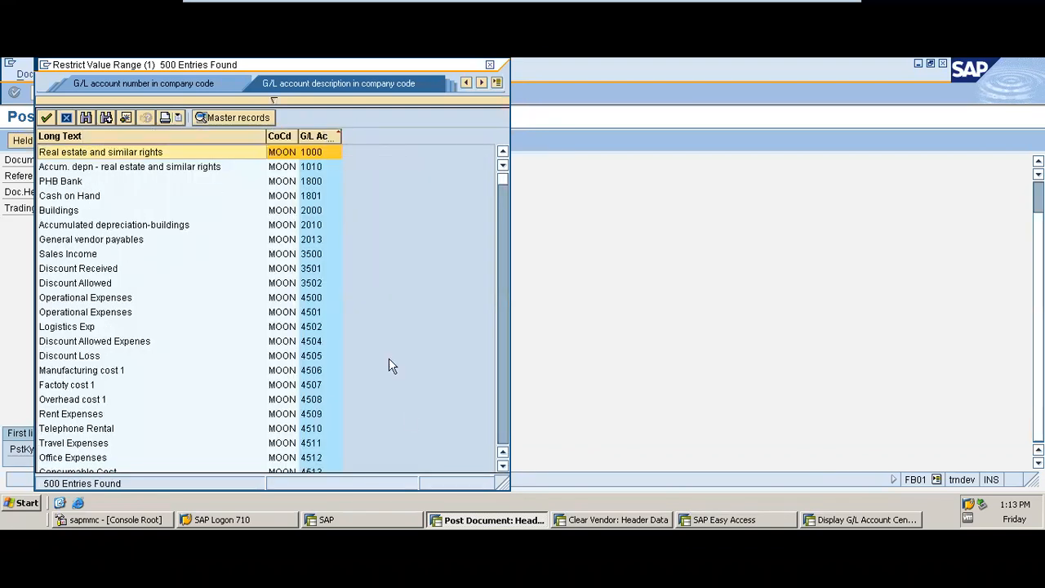
click(504, 414)
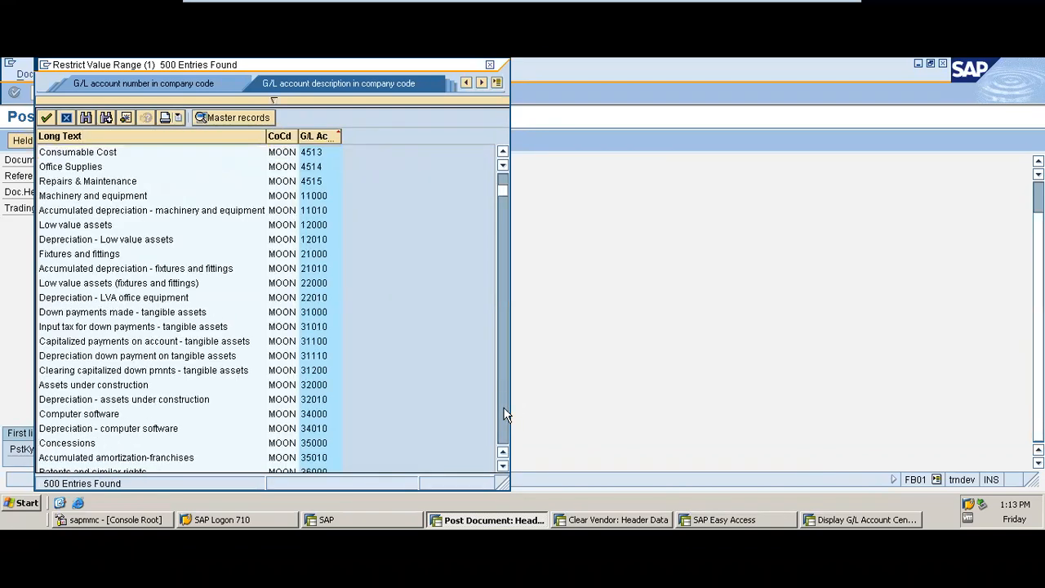
click(112, 258)
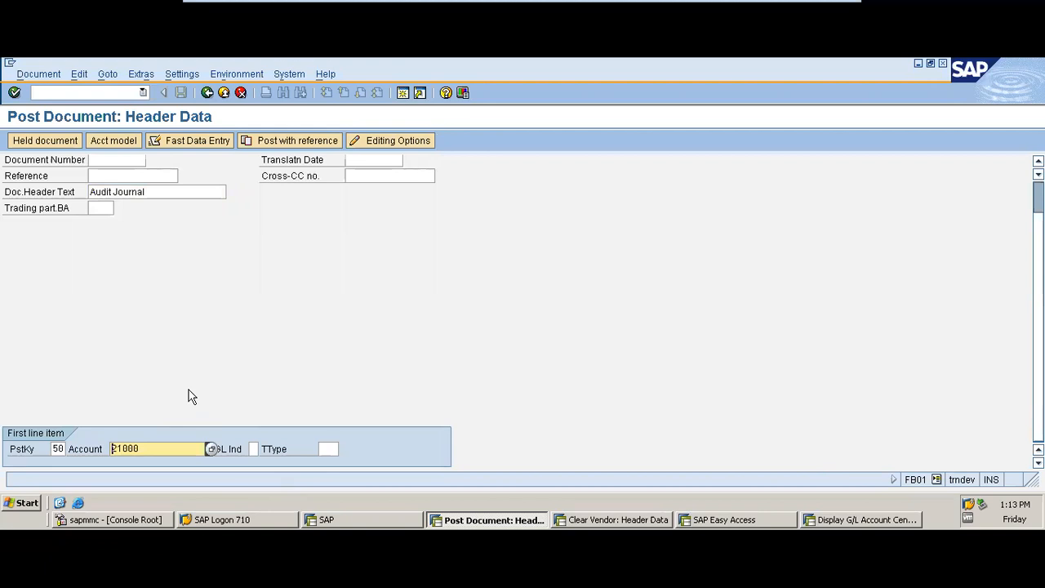
key(Return)
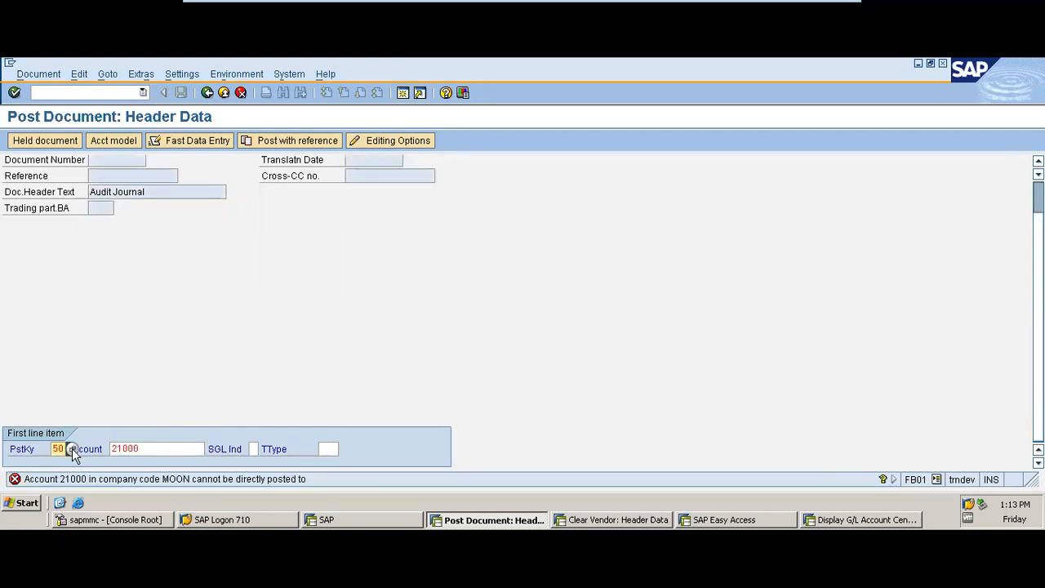
- Try the Amortization - Goodwill G/L account of company code MOON as the first line item's account
click(161, 448)
click(207, 451)
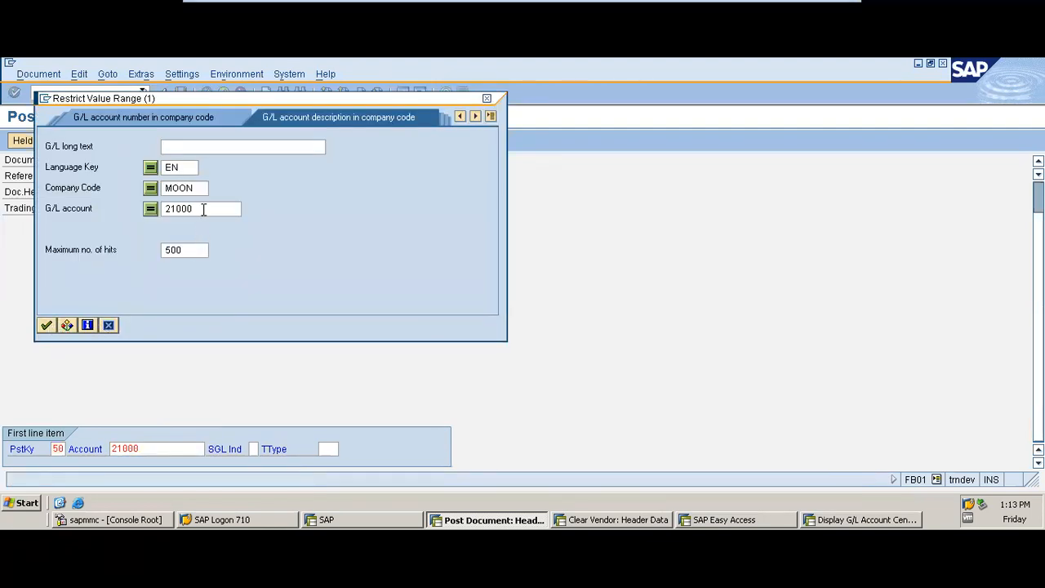
key(BackSpace)
key(BackSpace)
key(BackSpace)
key(BackSpace)
key(BackSpace)
click(46, 325)
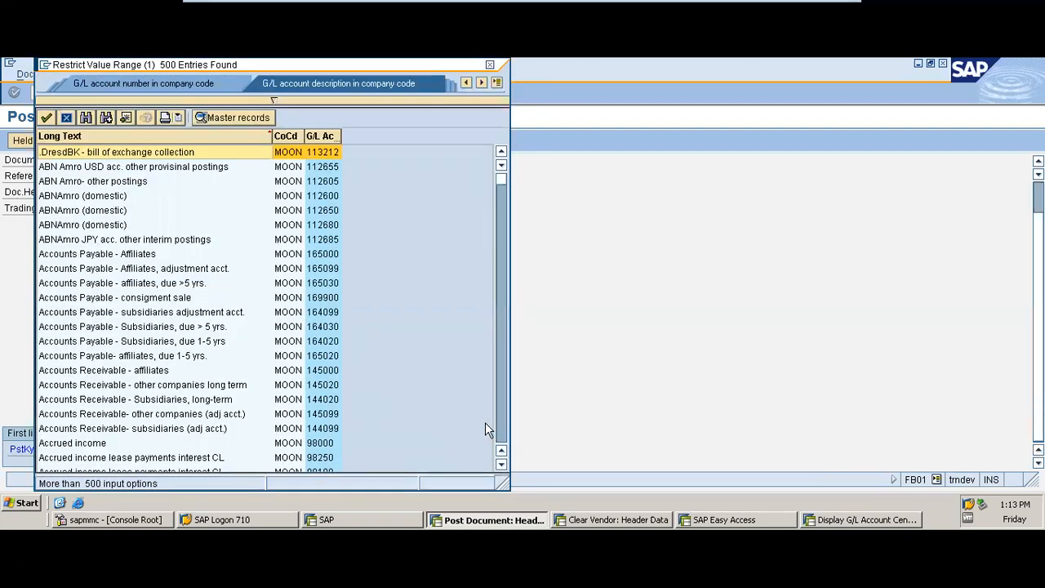
click(501, 431)
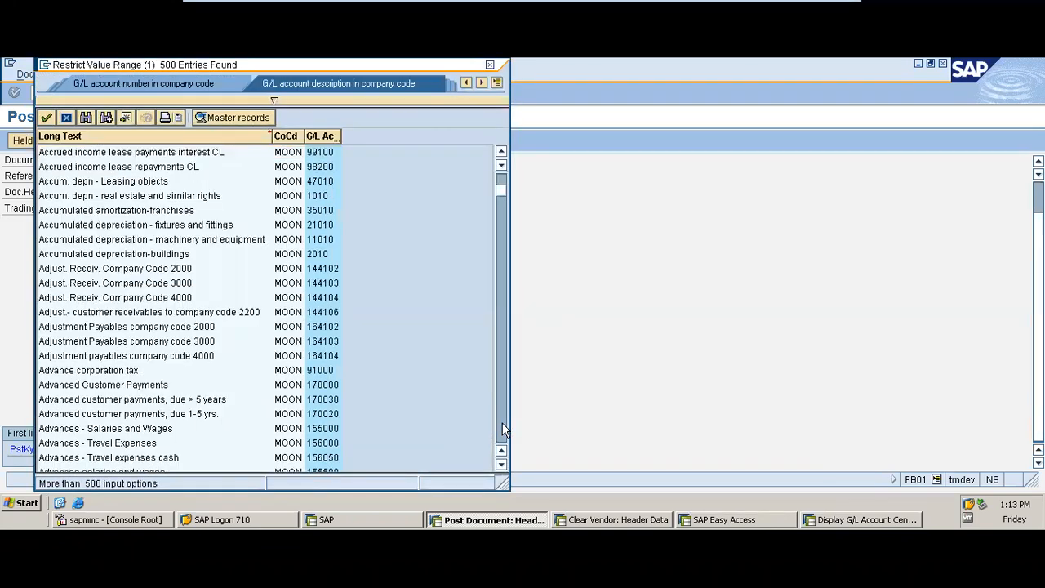
click(502, 430)
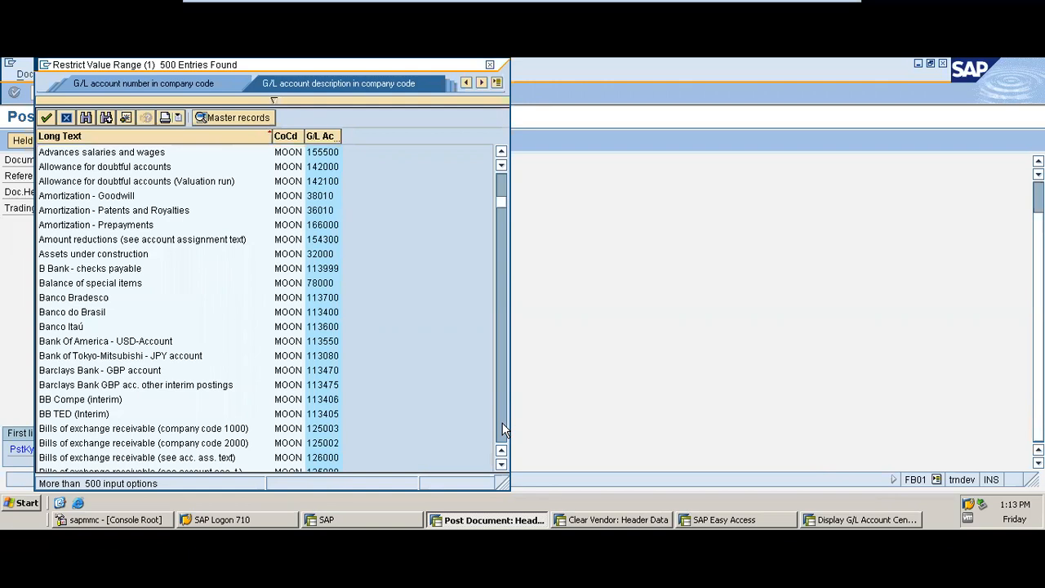
click(501, 430)
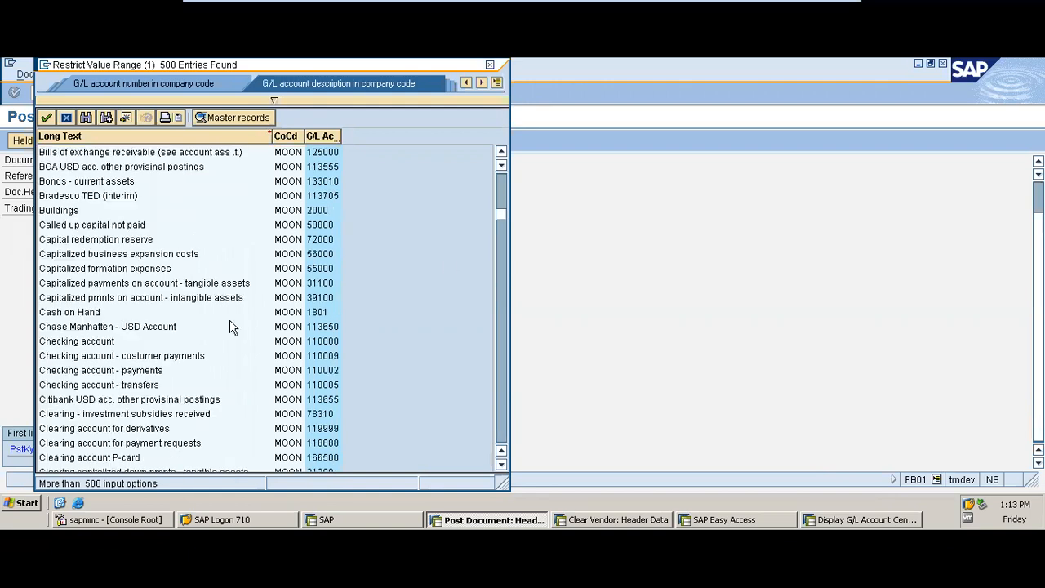
click(503, 185)
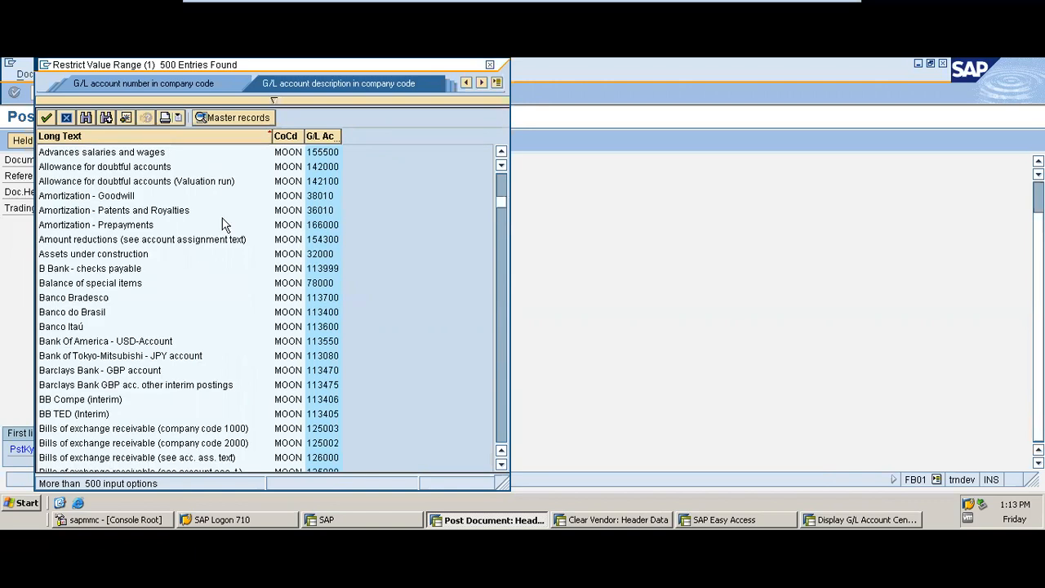
double_click(112, 196)
key(Return)
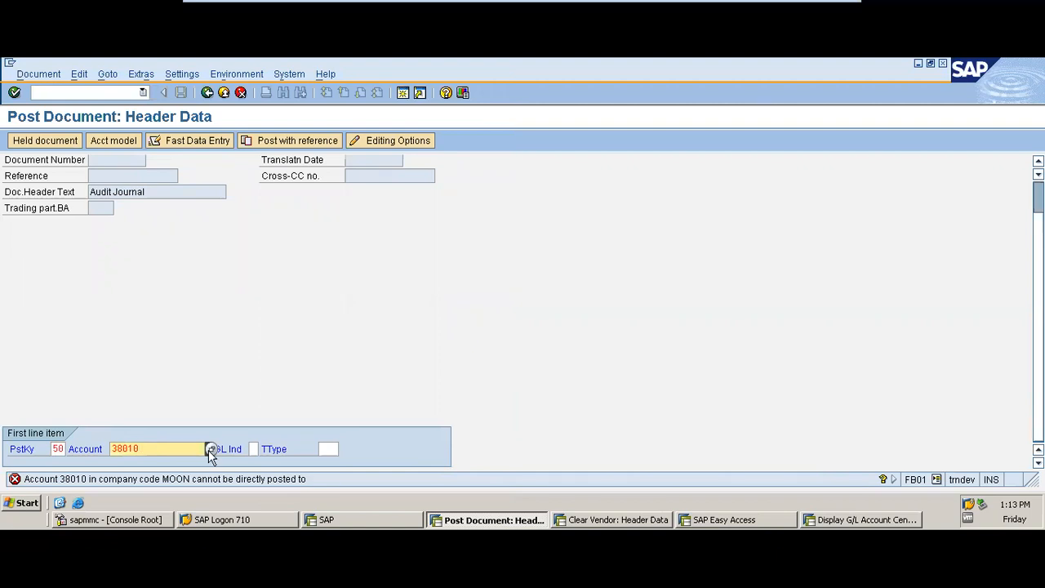
- Look up company code MOON's G/L accounts in account-number order and use Discount Received as the first line item's account
click(211, 449)
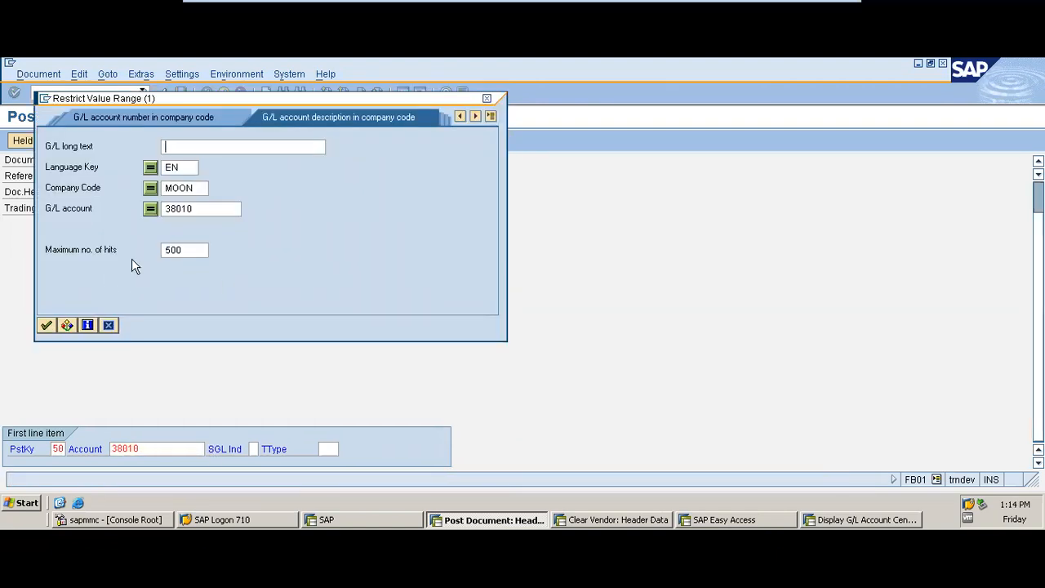
key(BackSpace)
key(BackSpace)
key(BackSpace)
key(BackSpace)
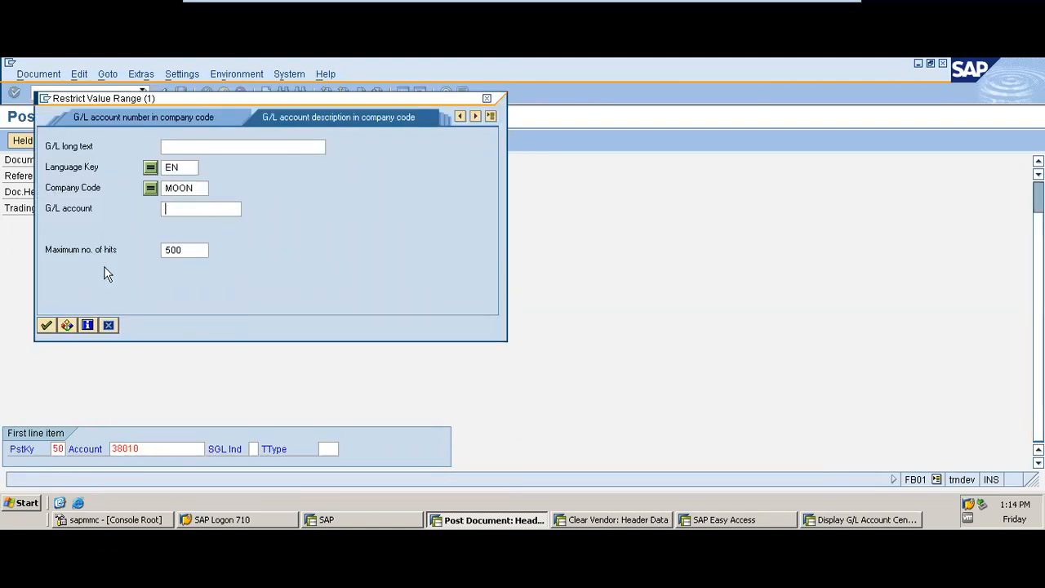
click(46, 325)
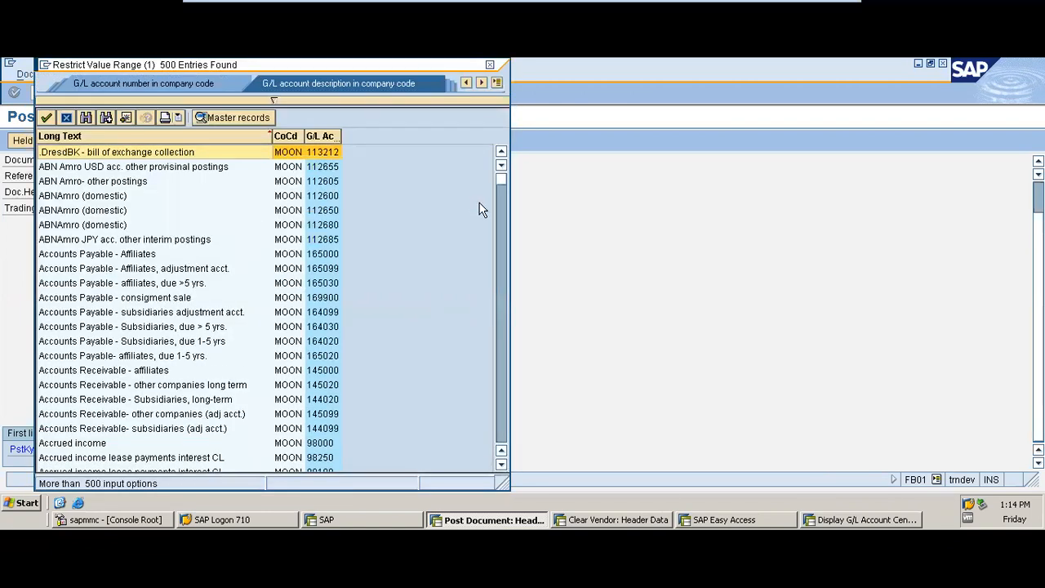
click(320, 135)
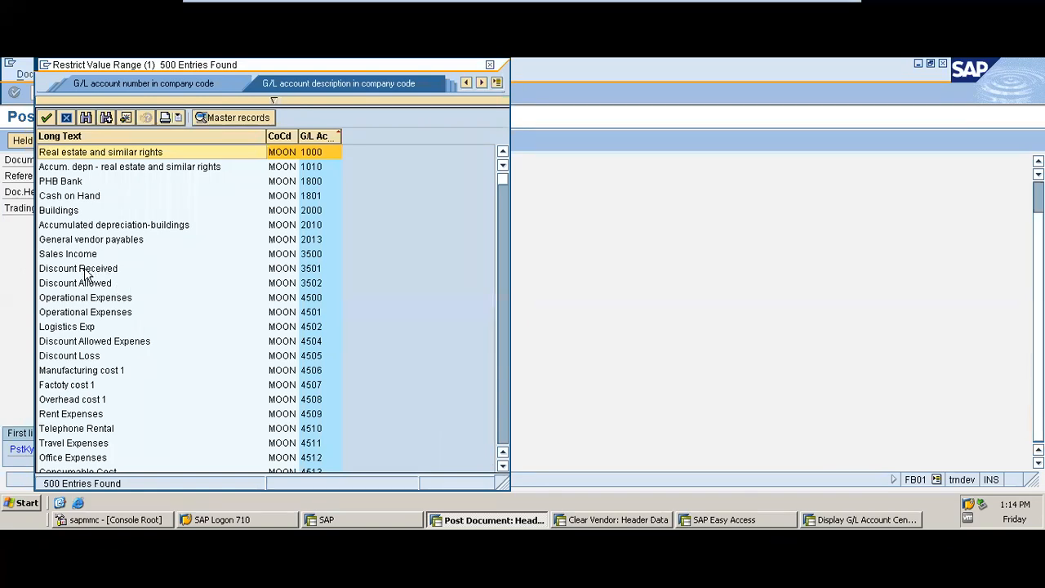
double_click(84, 270)
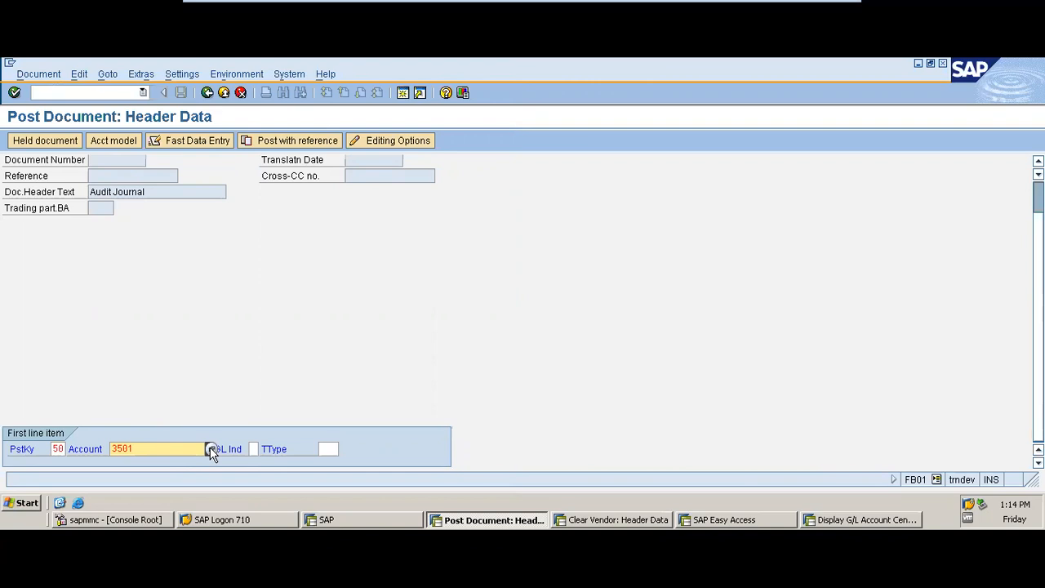
- Set the first line item's posting key to 40 and proceed to its item details
click(58, 448)
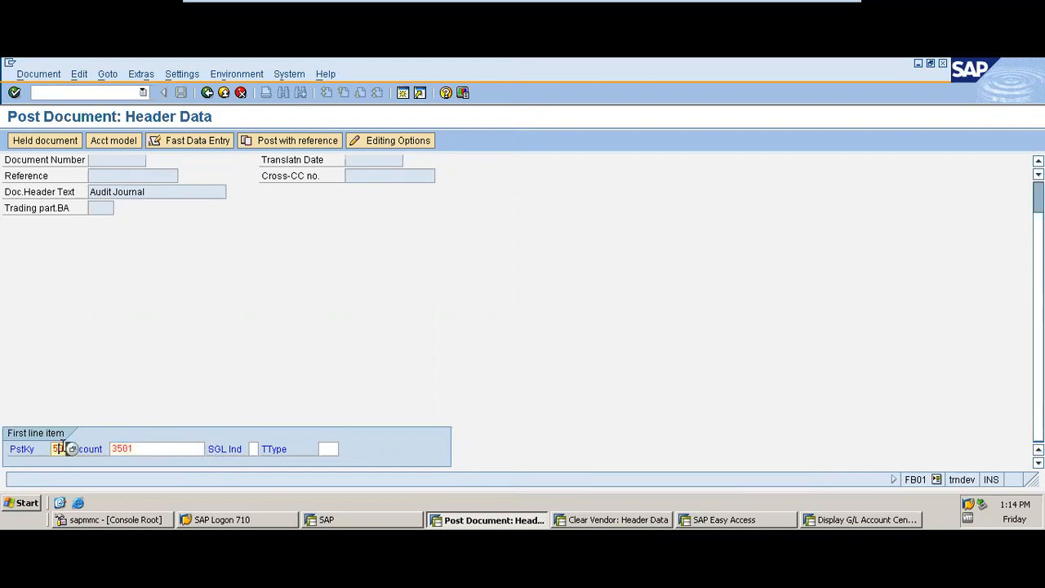
text(40)
key(Return)
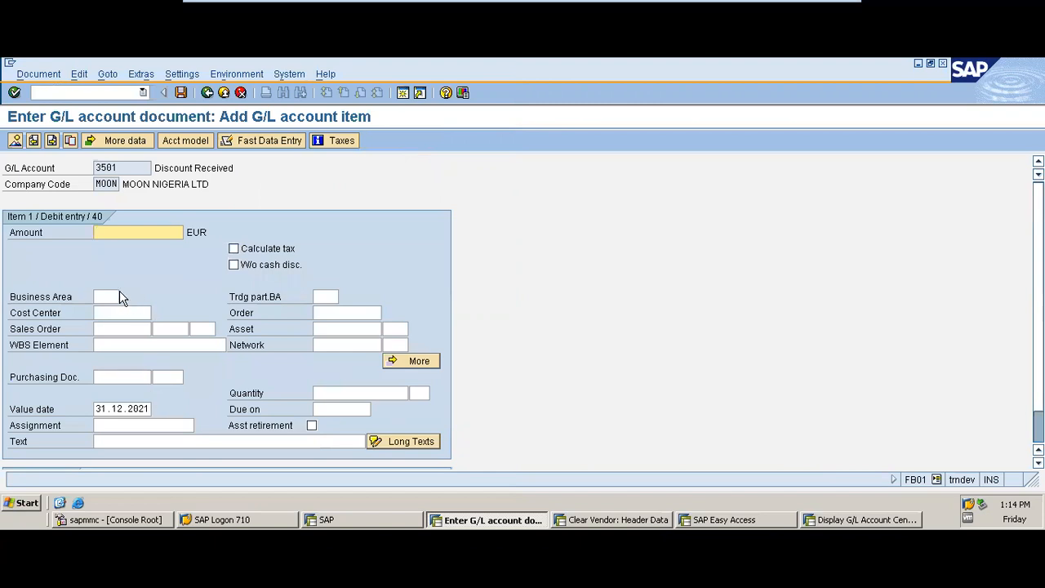
- Enter amount 5000 and text Audit Adjustment for the Discount Received debit item
text(5000)
click(130, 441)
text(Re)
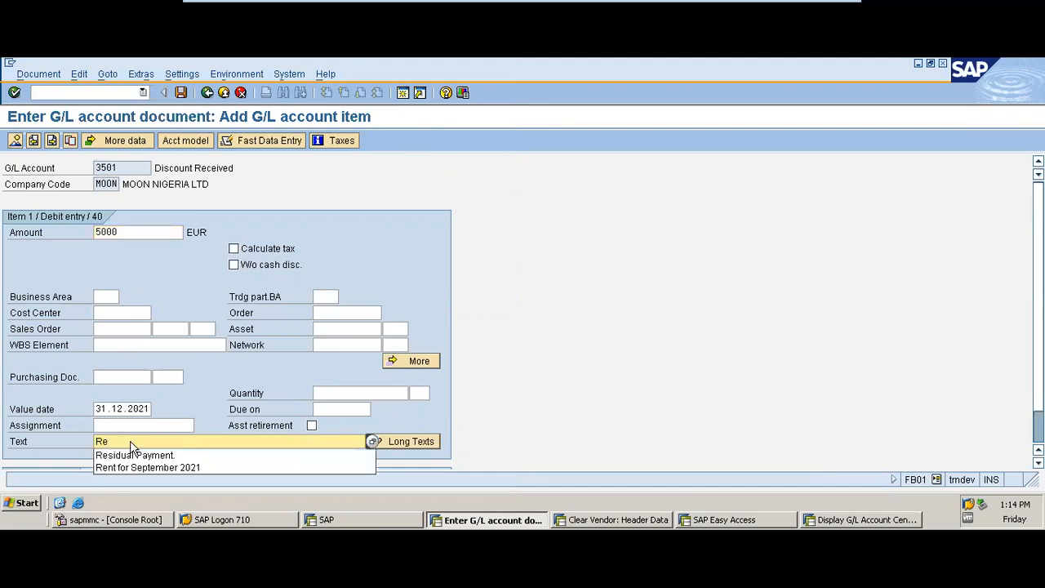
key(BackSpace)
key(BackSpace)
text(Audit A)
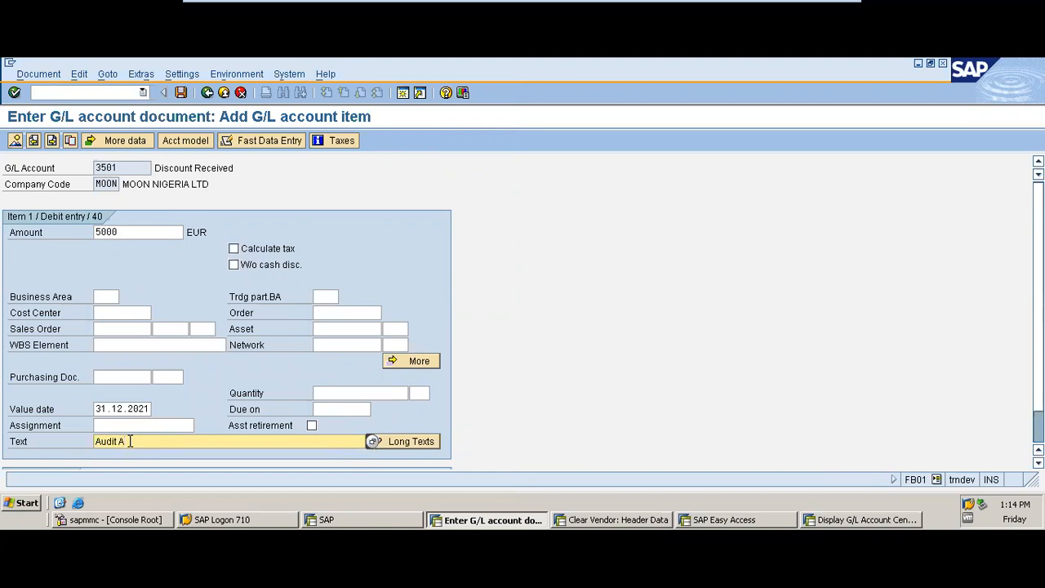
text(djustment)
key(Return)
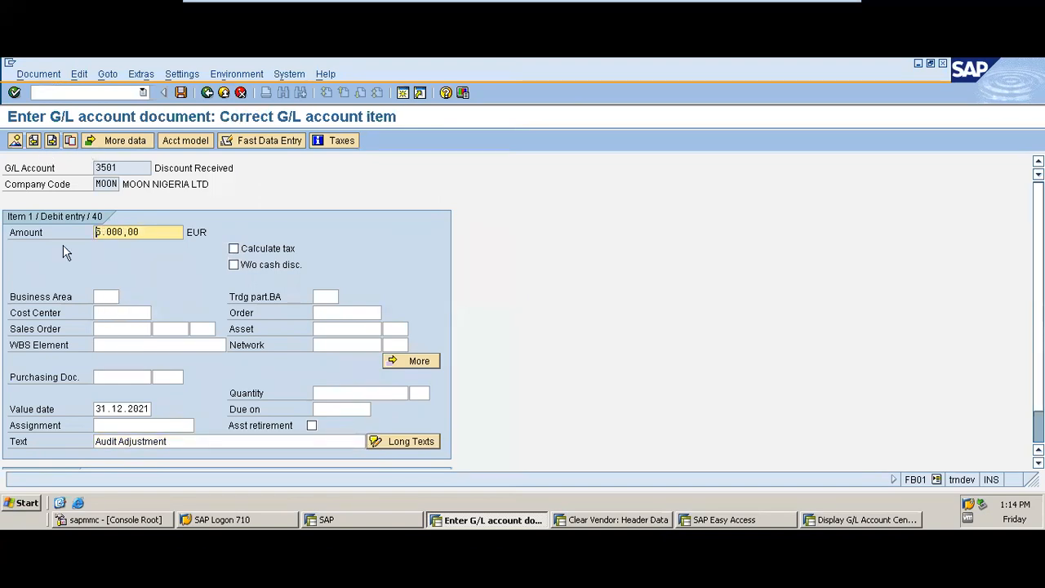
- Add a second line item with posting key 50 and the General vendor payables G/L account of company code MOON
scroll(283, 517, down, 1)
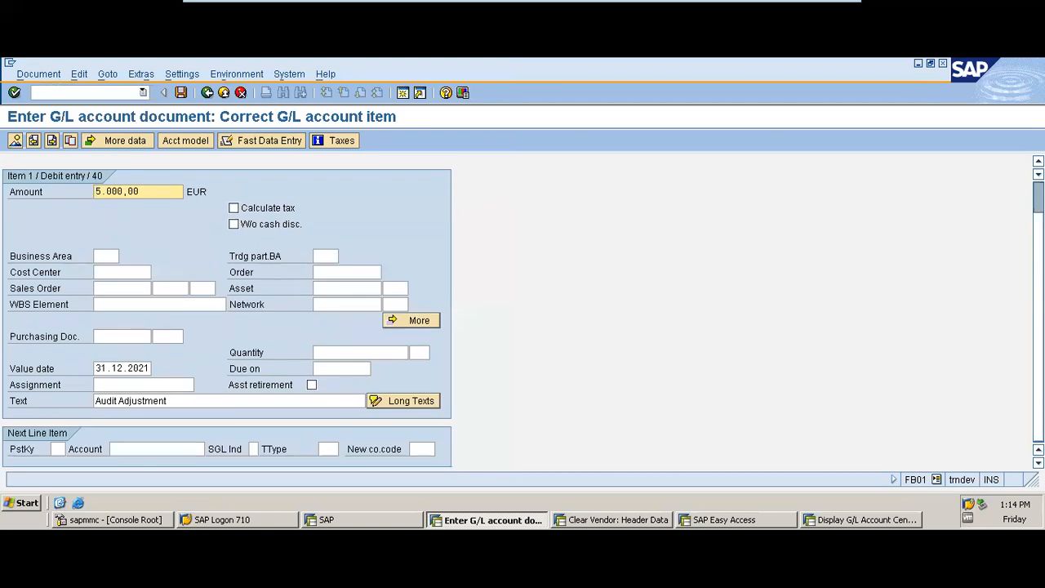
click(60, 448)
text(50)
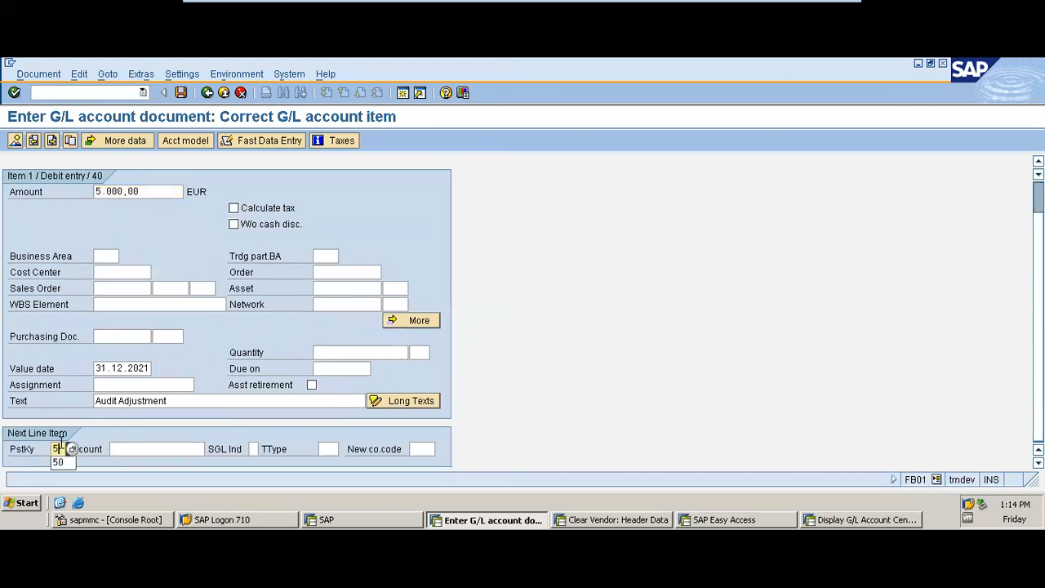
click(168, 443)
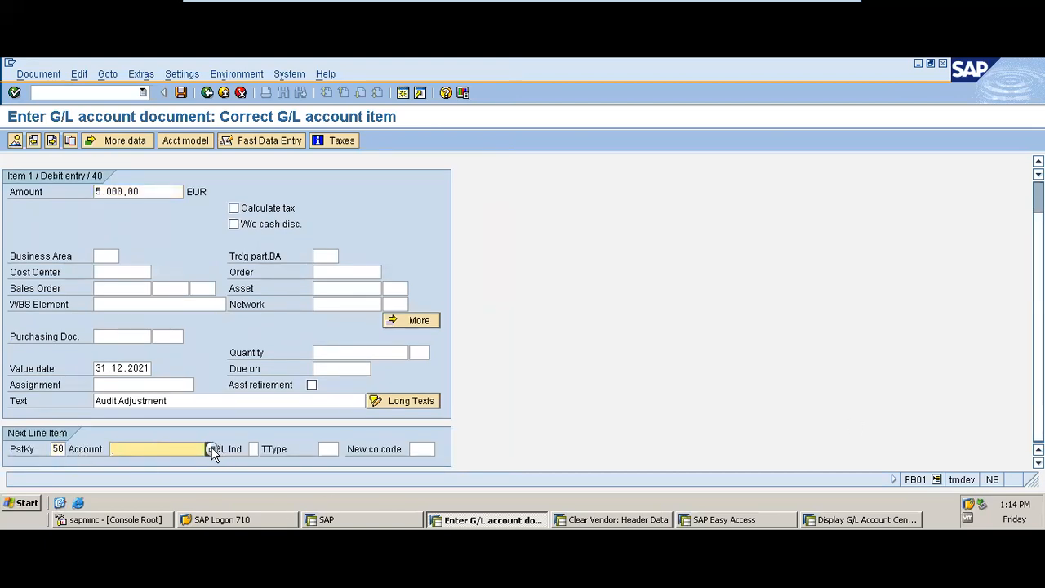
click(211, 449)
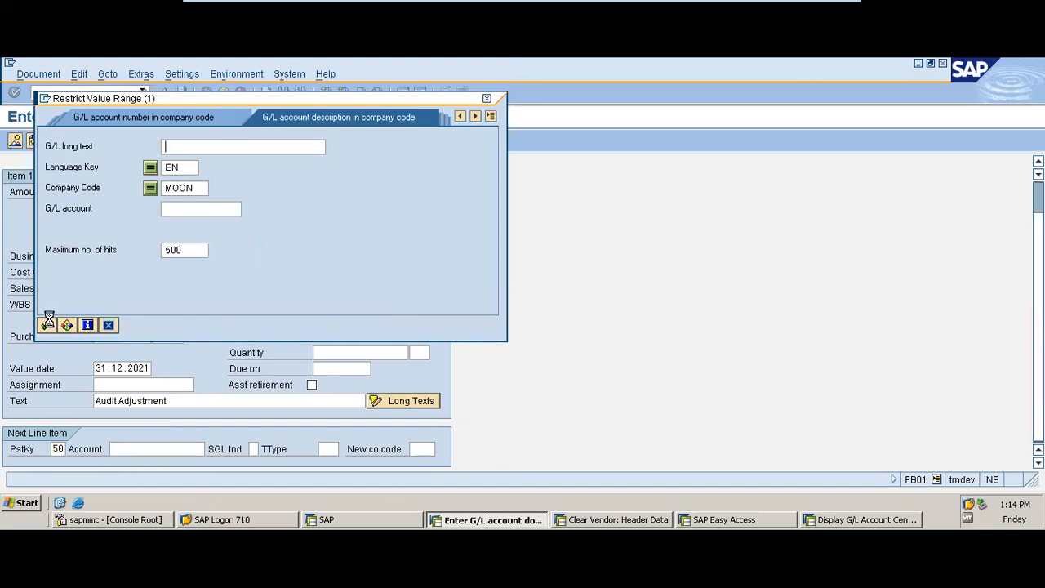
click(47, 324)
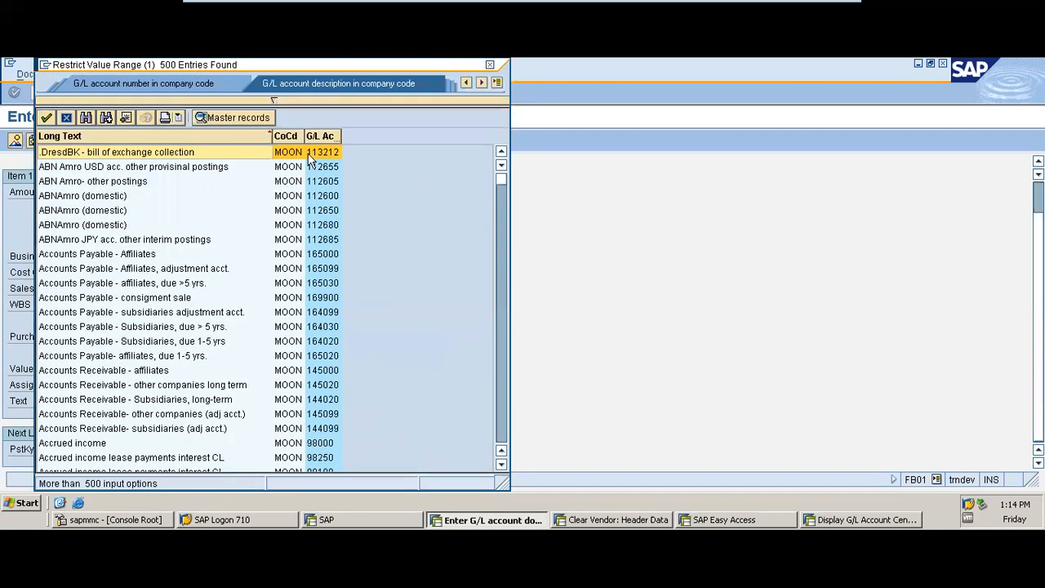
click(316, 135)
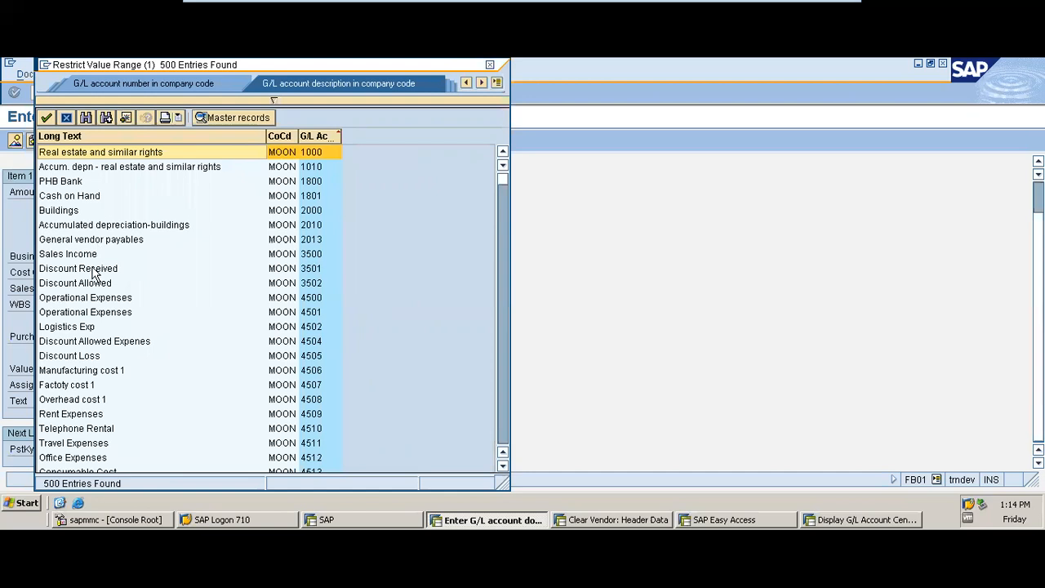
double_click(88, 239)
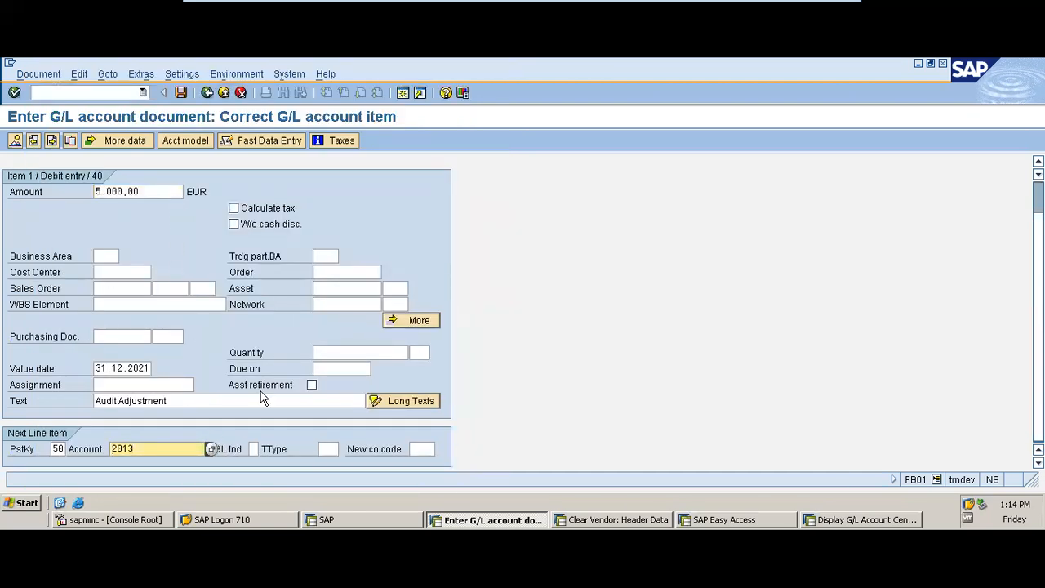
key(Return)
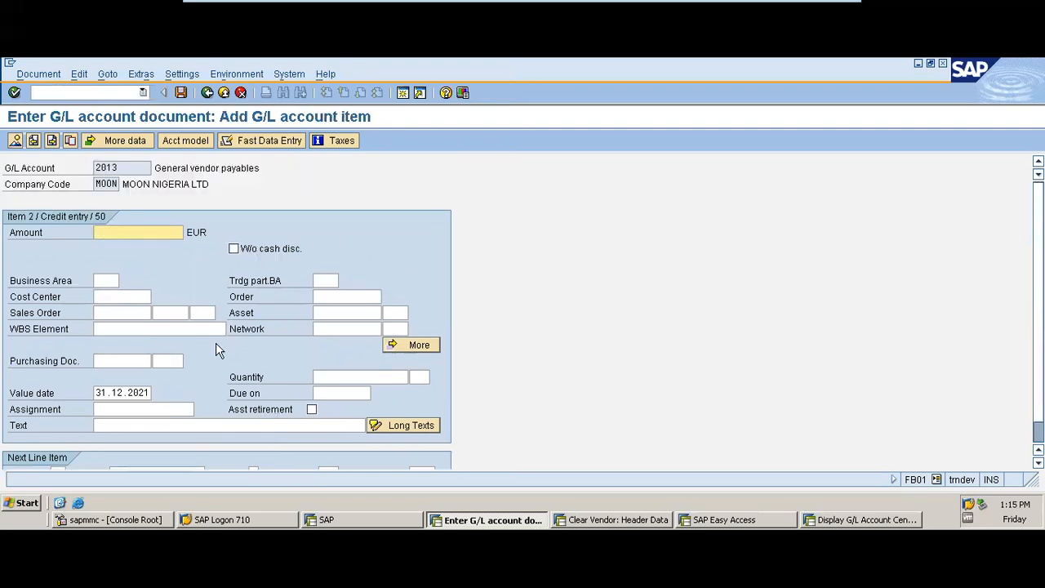
- Fill the credit item using * for the amount and + for the text, and post the document
text(*)
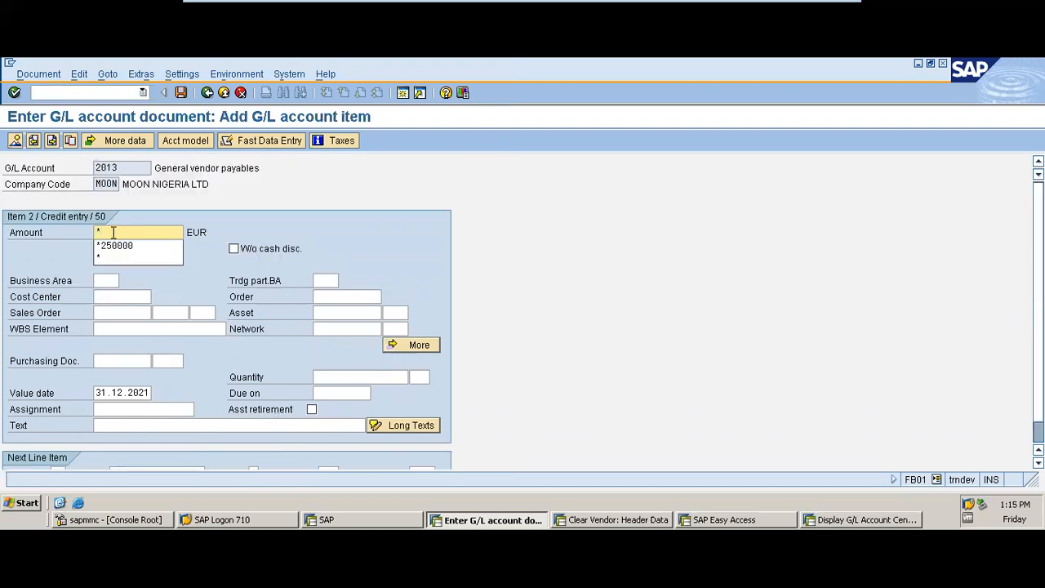
key(Tab)
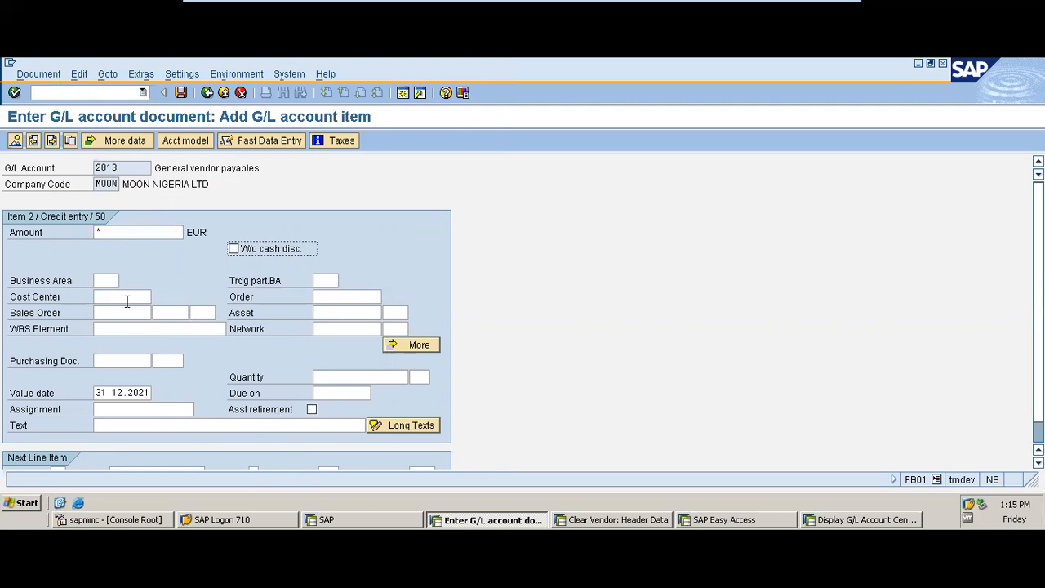
click(153, 425)
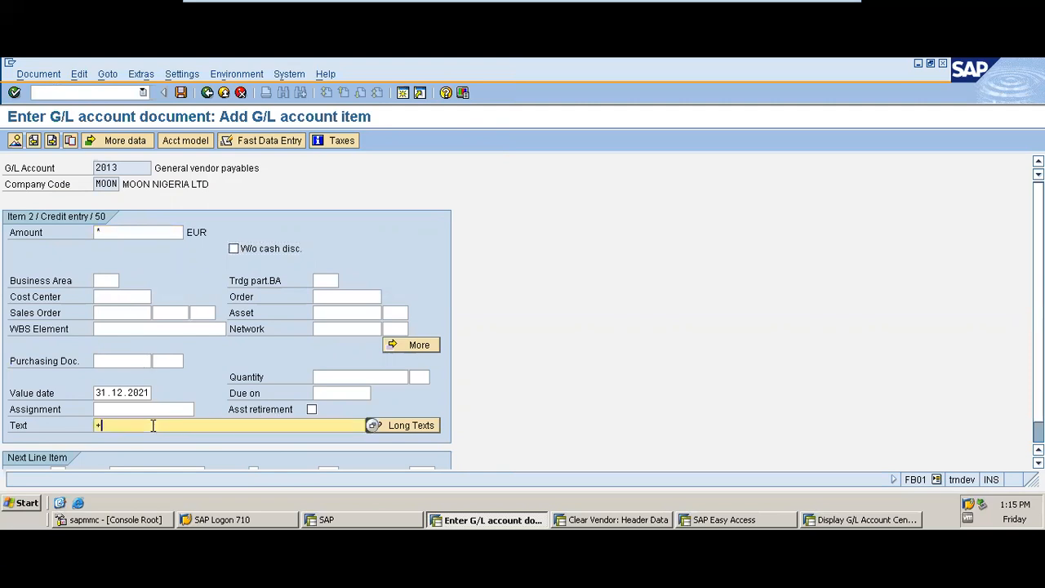
text(+)
key(Return)
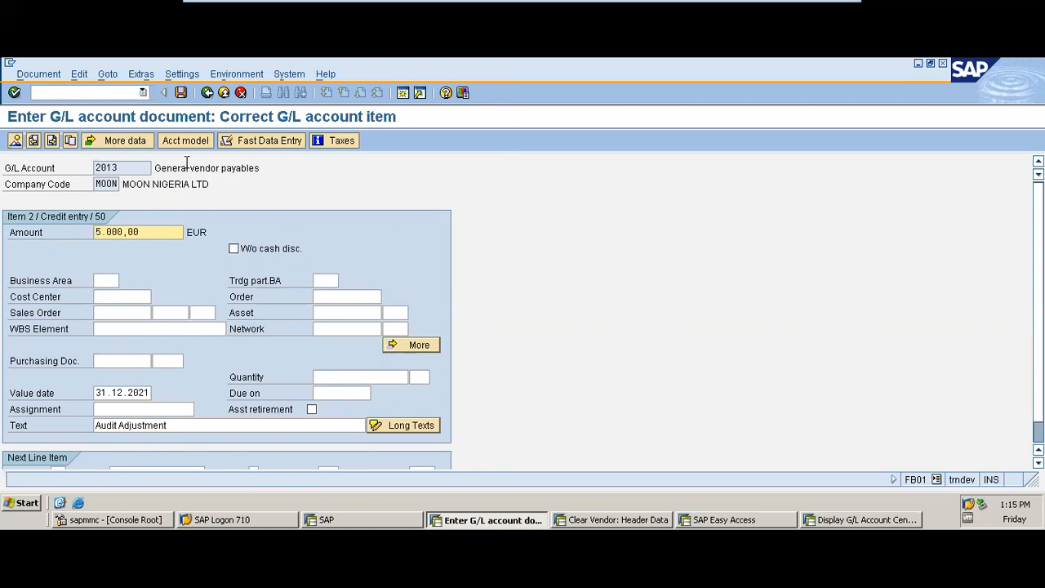
click(182, 94)
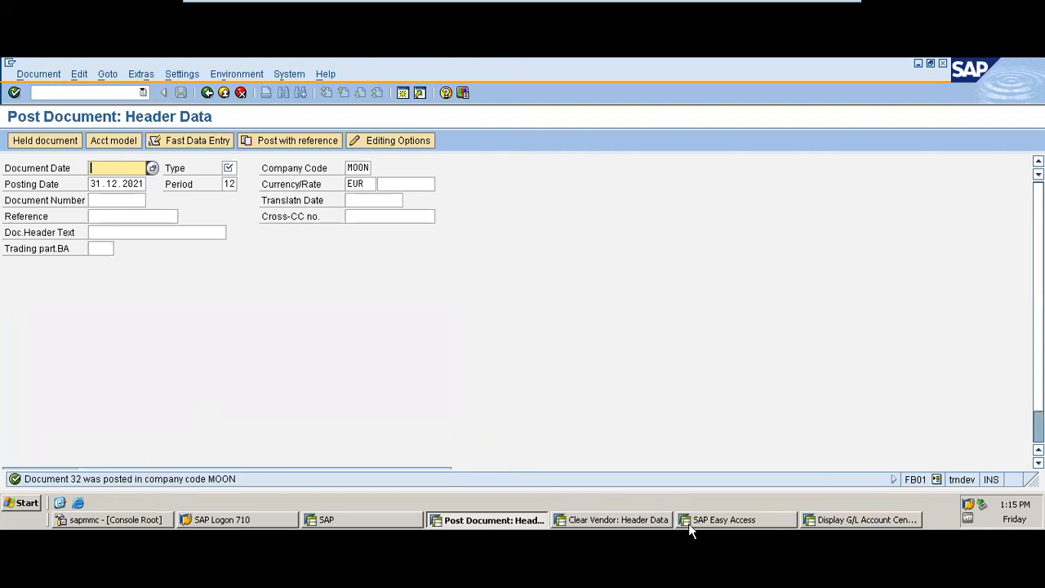
- Leave Clear Vendor in its session and open the G/L account line item display, transaction FBL3N
click(624, 523)
click(207, 92)
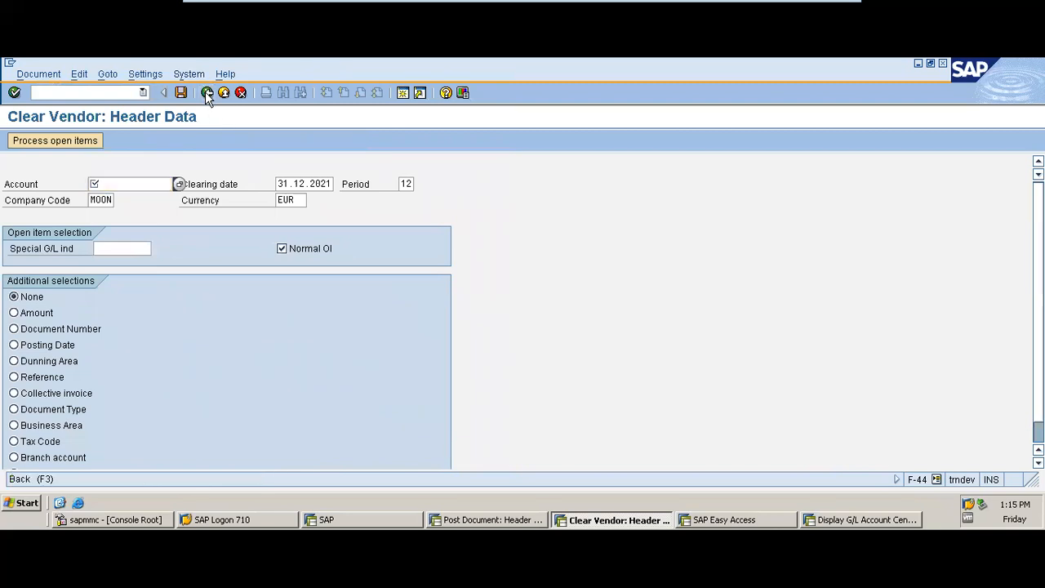
click(93, 92)
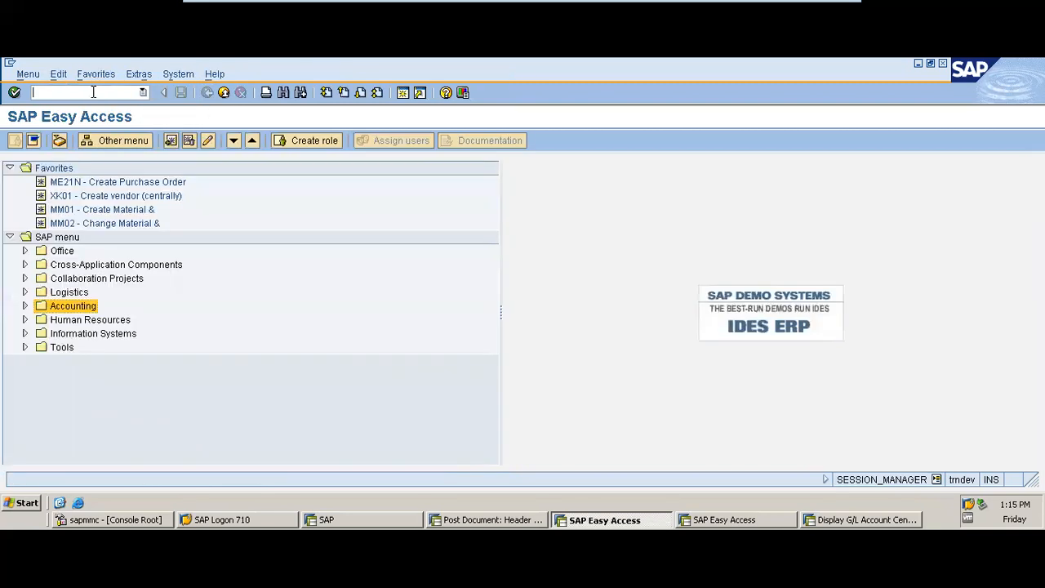
click(143, 92)
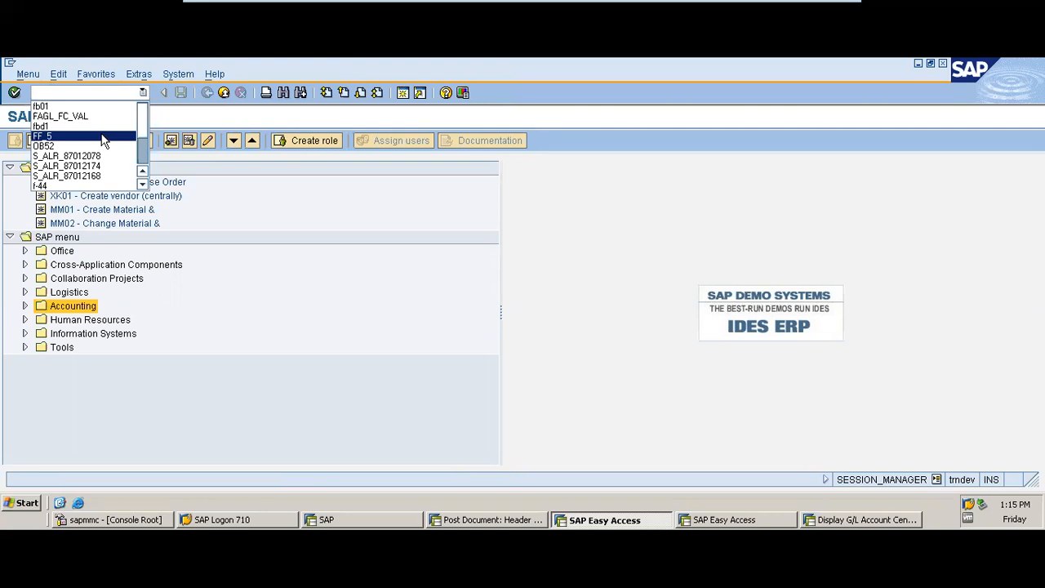
click(98, 93)
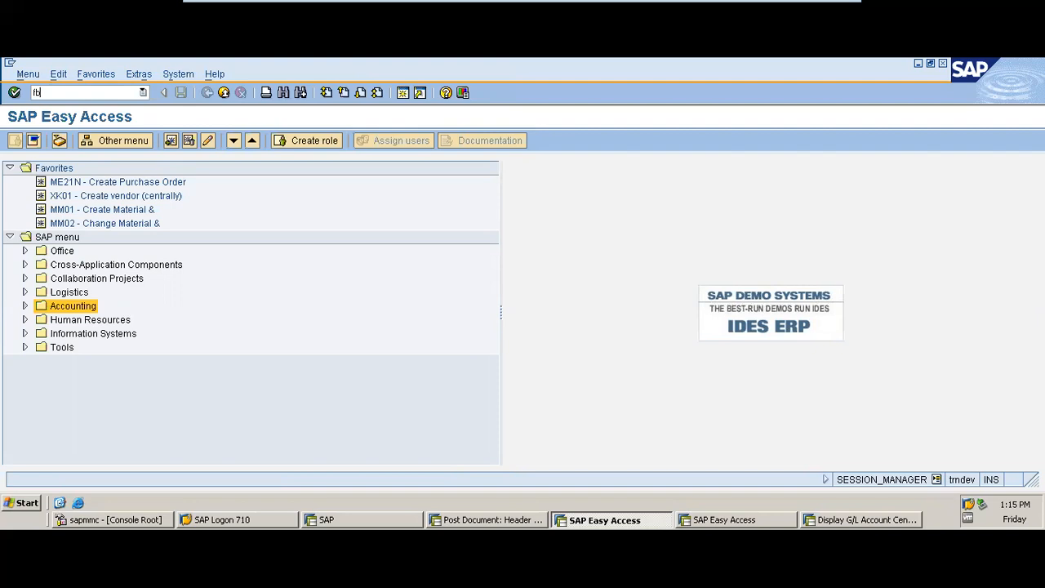
key(Return)
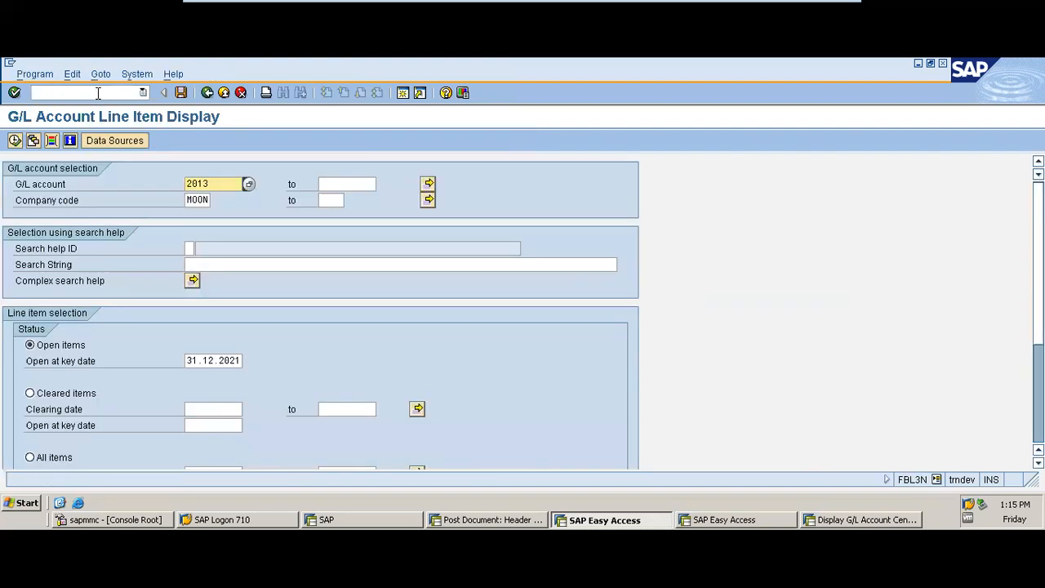
- Try to display the open items at 31.12.2021 of the Discount Received G/L account in company code MOON
key(BackSpace)
key(BackSpace)
key(BackSpace)
key(BackSpace)
click(250, 185)
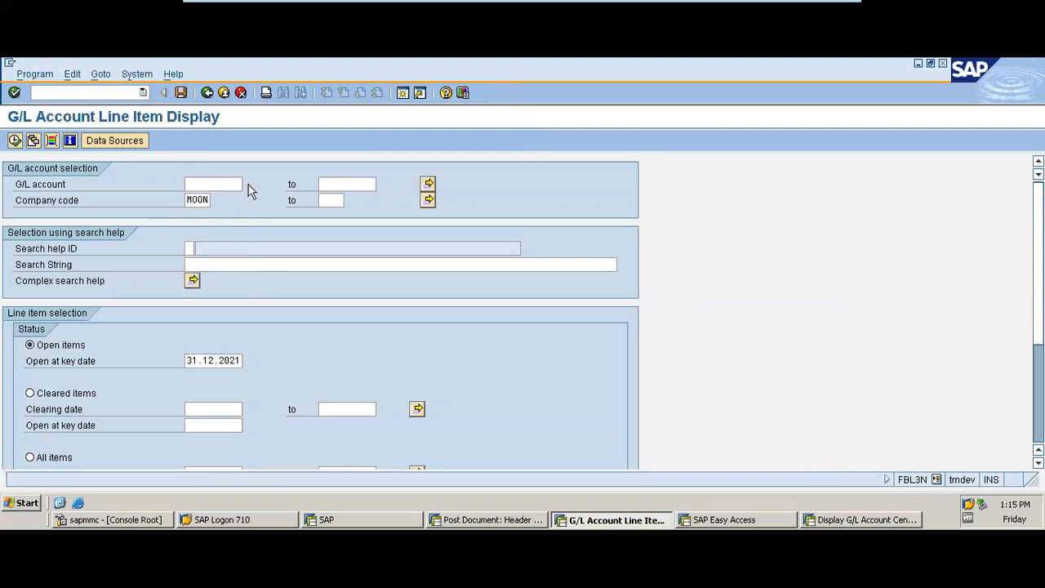
click(198, 410)
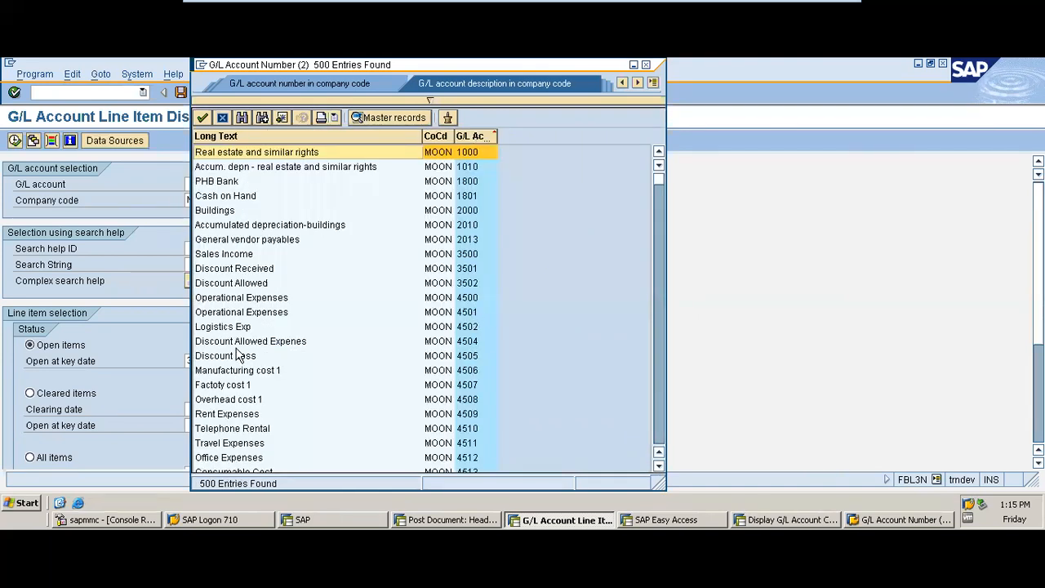
double_click(250, 270)
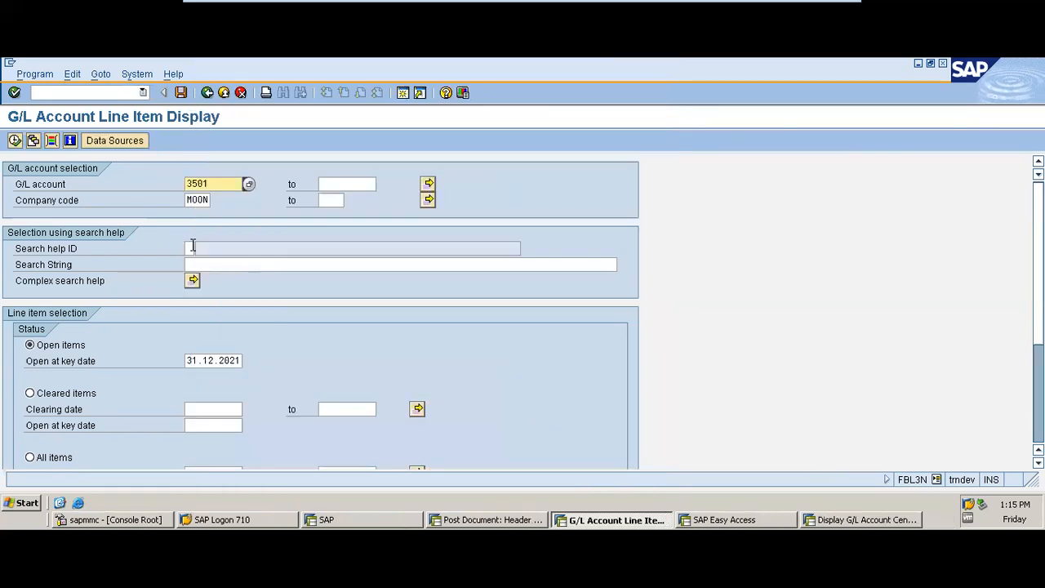
click(15, 140)
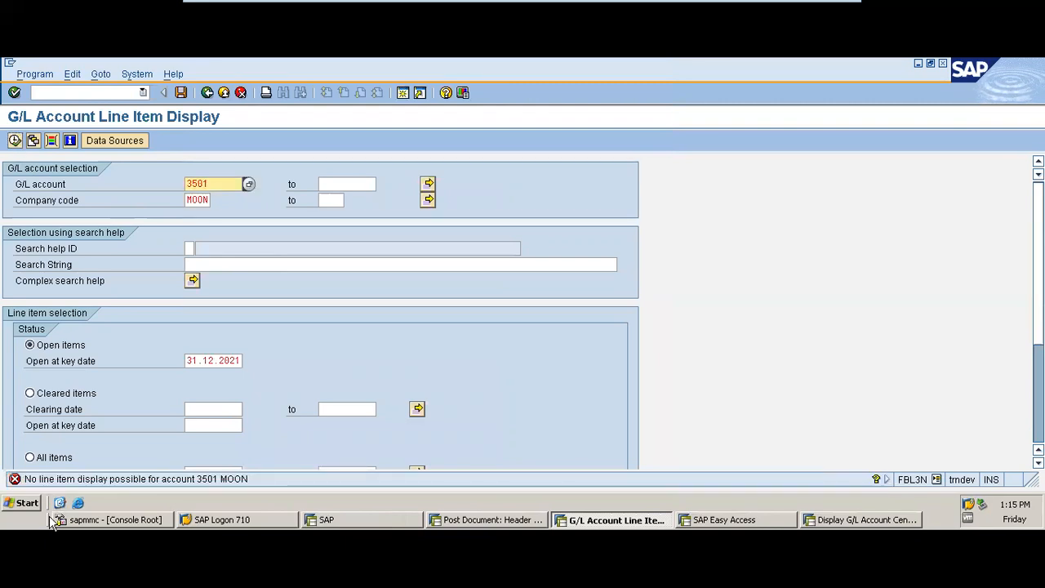
- Try to display all items of the Discount Received account, with noted items included as well
click(47, 457)
click(14, 141)
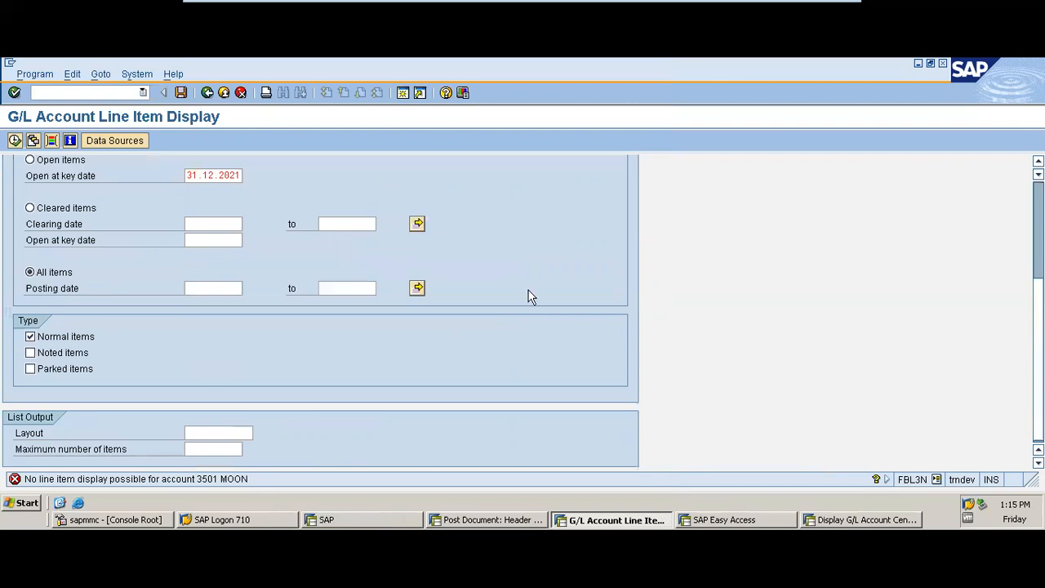
click(72, 353)
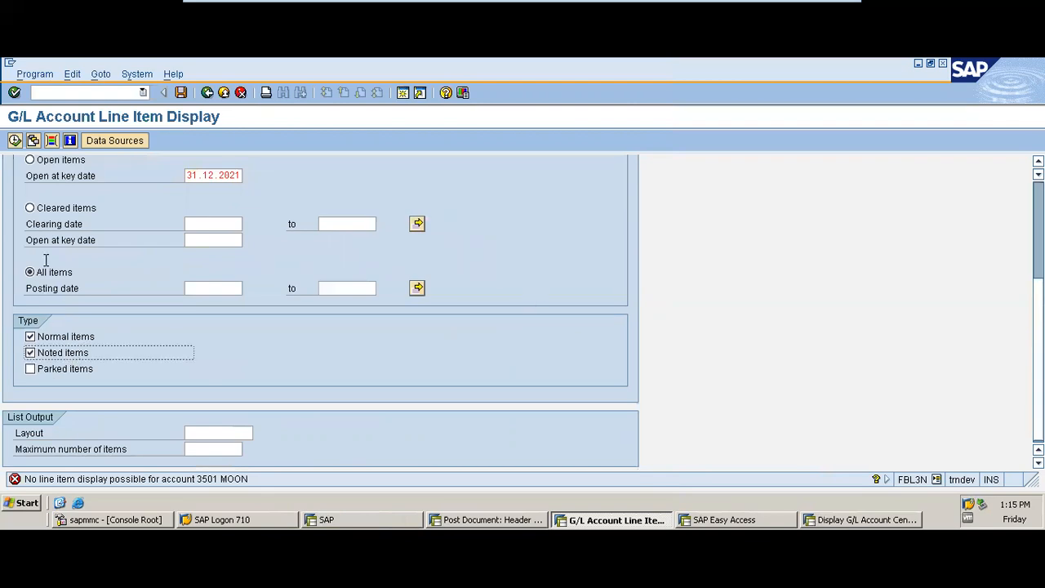
click(15, 140)
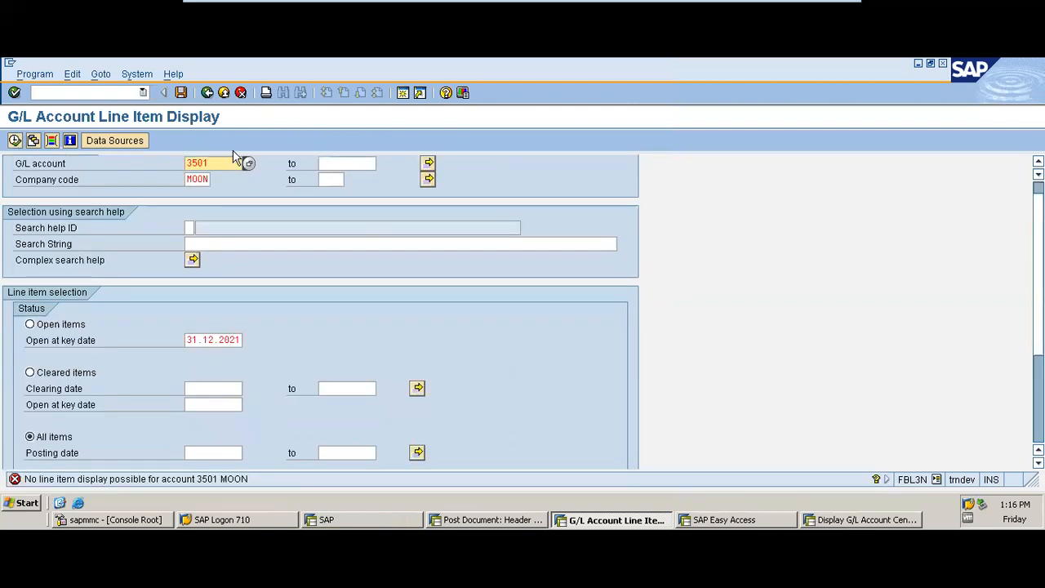
- Select the General vendor payables account 2013 from the G/L accounts sorted by number, and display all its line items
click(249, 163)
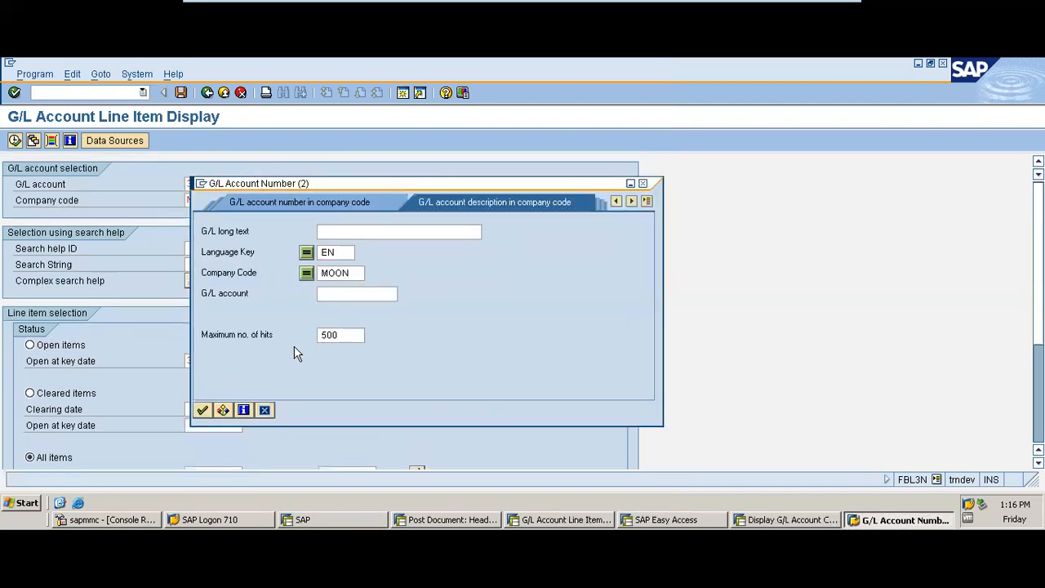
click(205, 410)
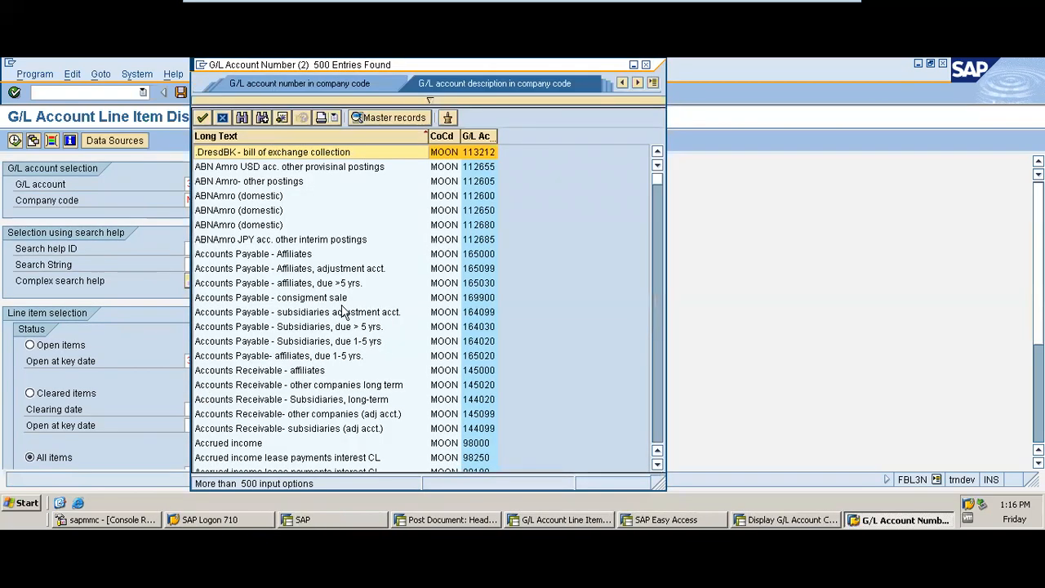
click(479, 134)
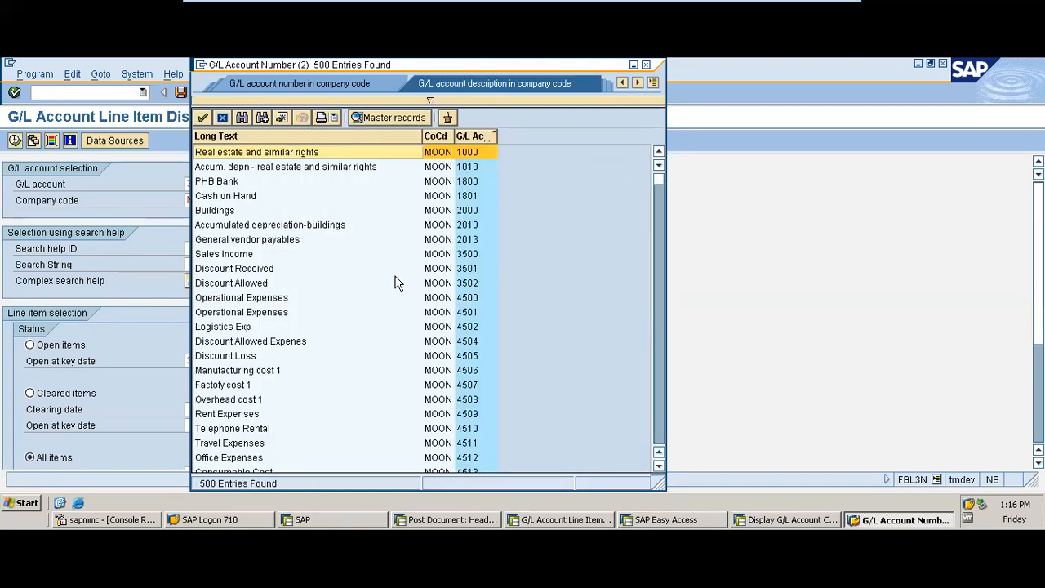
double_click(270, 239)
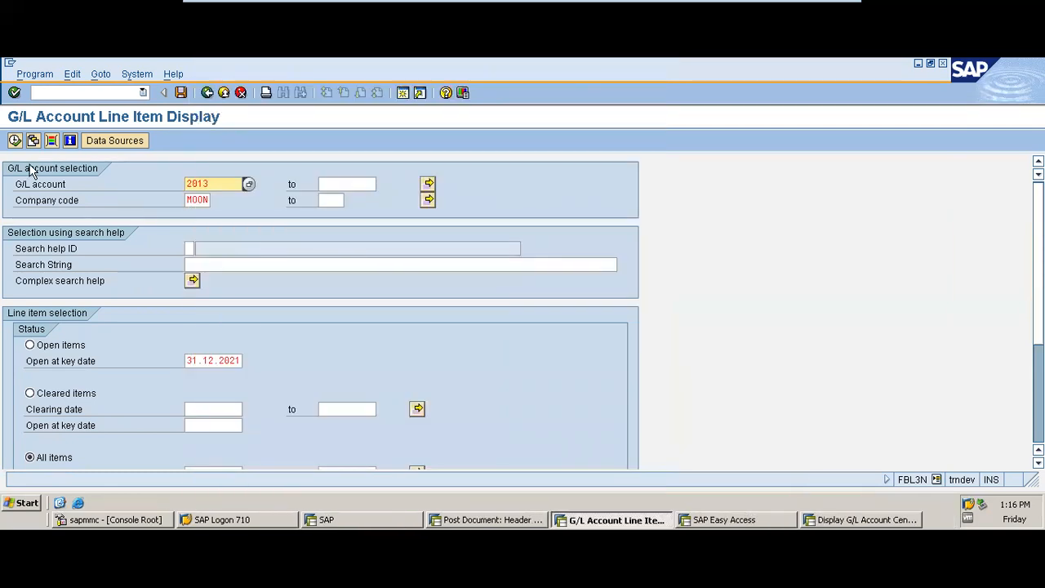
click(16, 142)
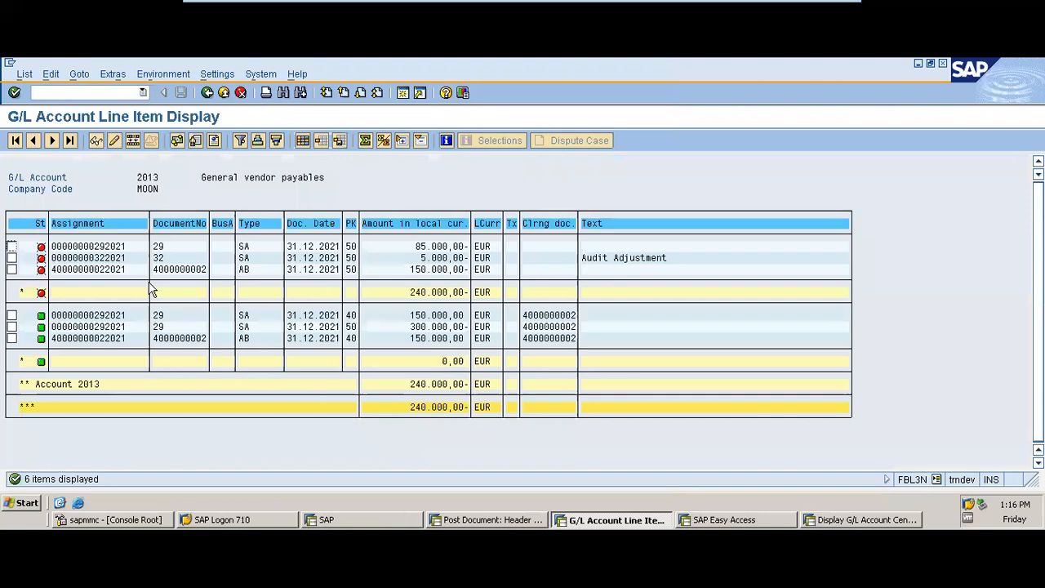
- Examine the Audit Adjustment line item and the data entry view of its whole document, and return to the line item list
double_click(435, 258)
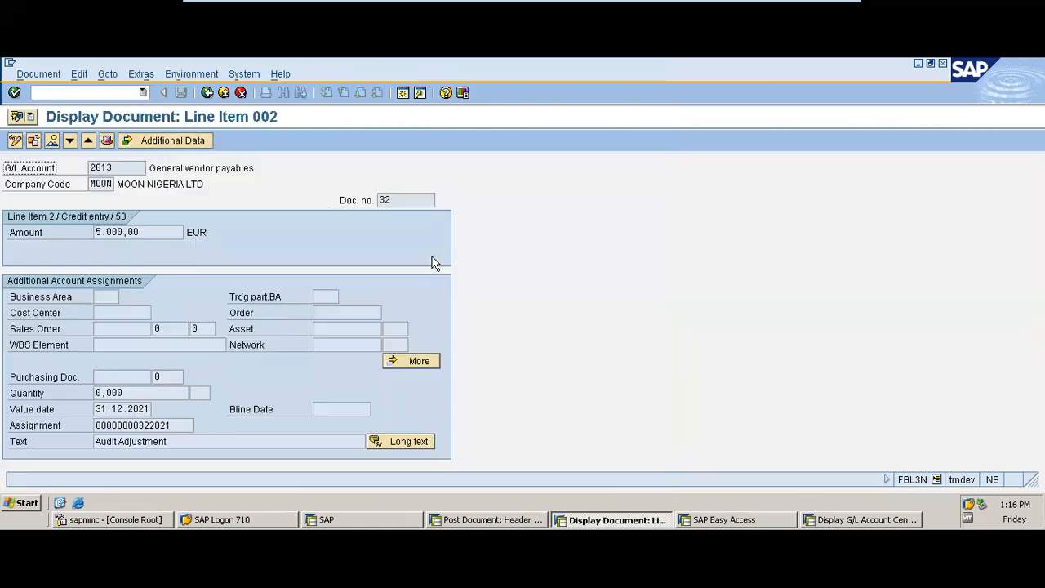
click(51, 143)
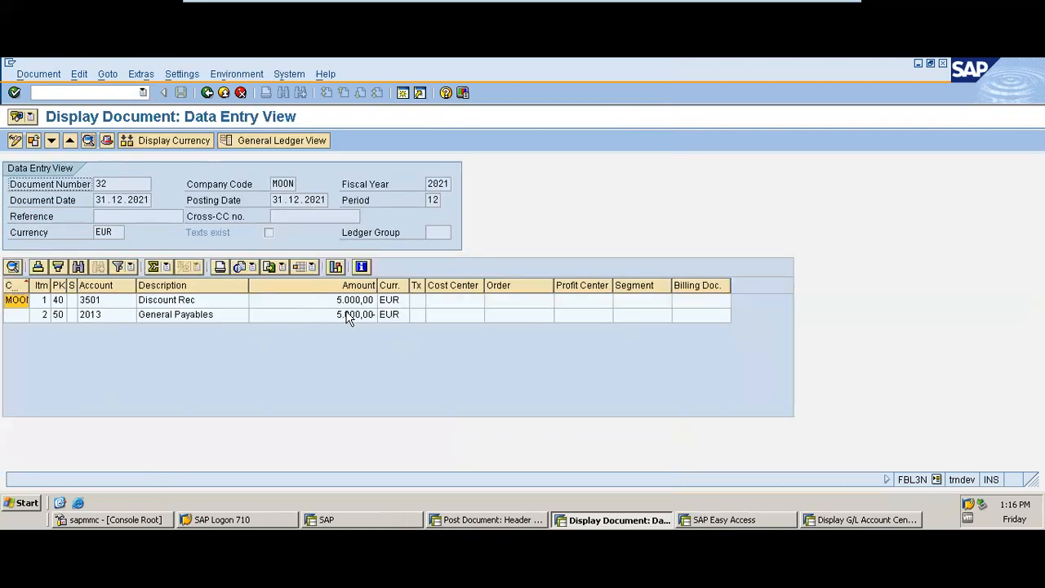
click(208, 94)
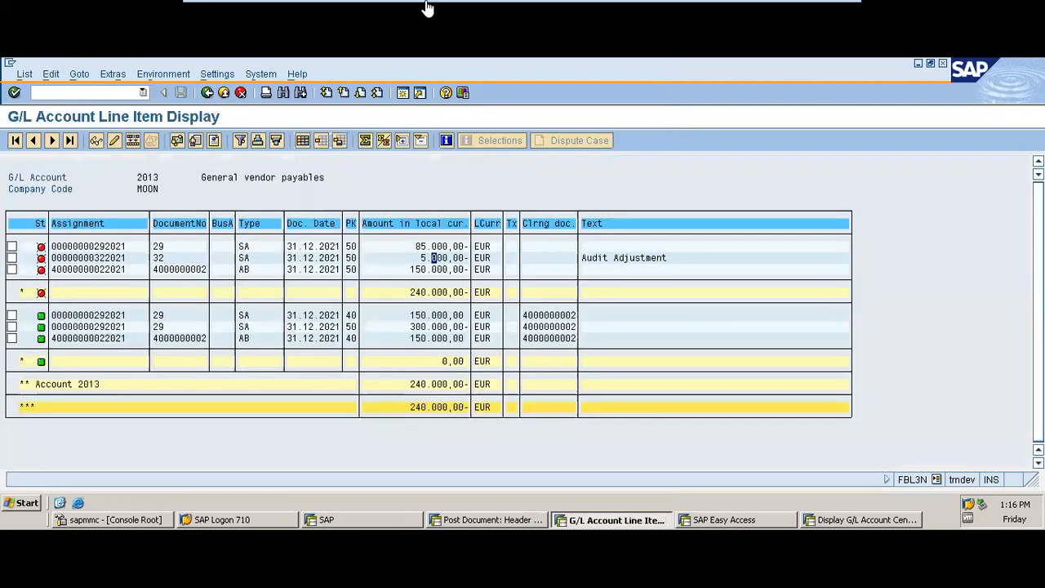